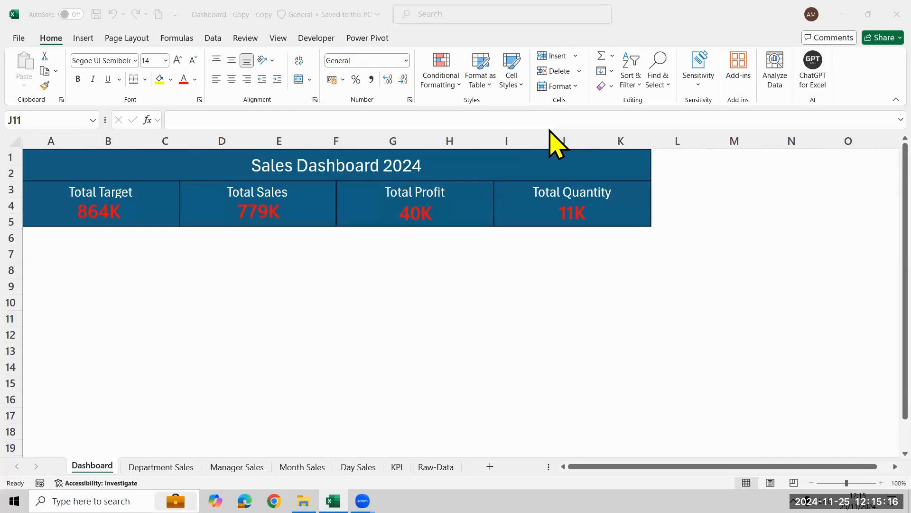
# Look through the department, manager, month and day sales pivot tables, then return to the Department Sales sheet
pyautogui.click(200, 236)
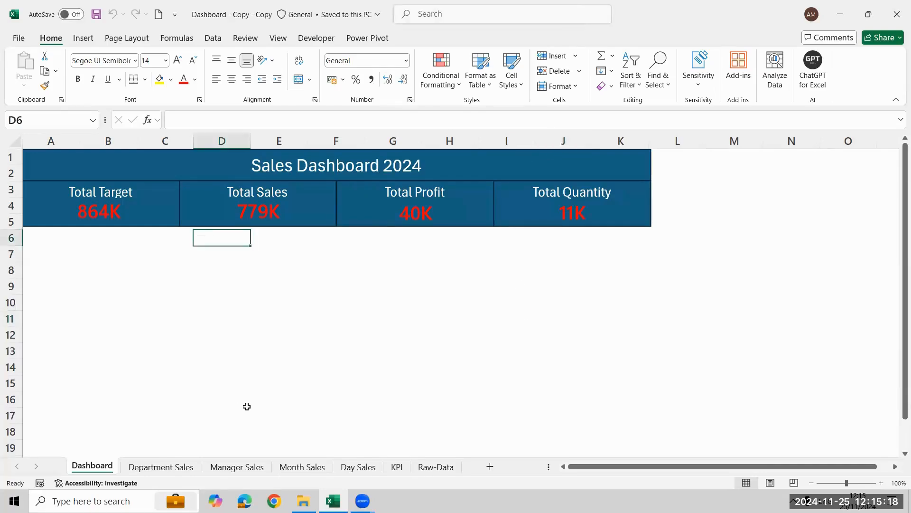
pyautogui.click(180, 467)
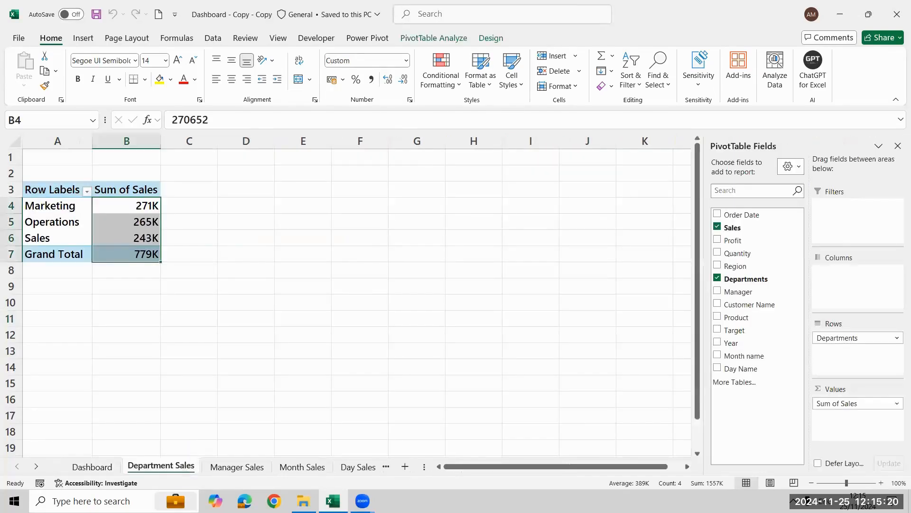
pyautogui.click(236, 467)
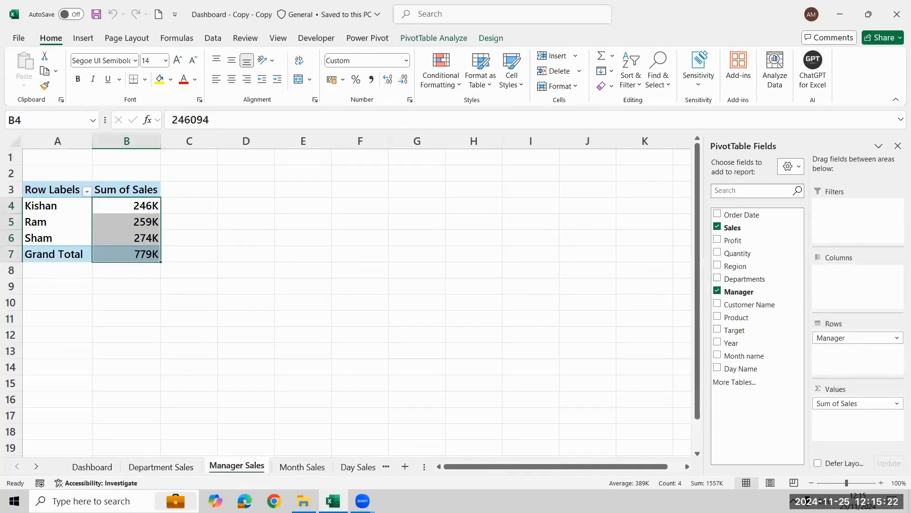
pyautogui.click(161, 467)
pyautogui.click(237, 466)
pyautogui.click(302, 467)
pyautogui.click(358, 466)
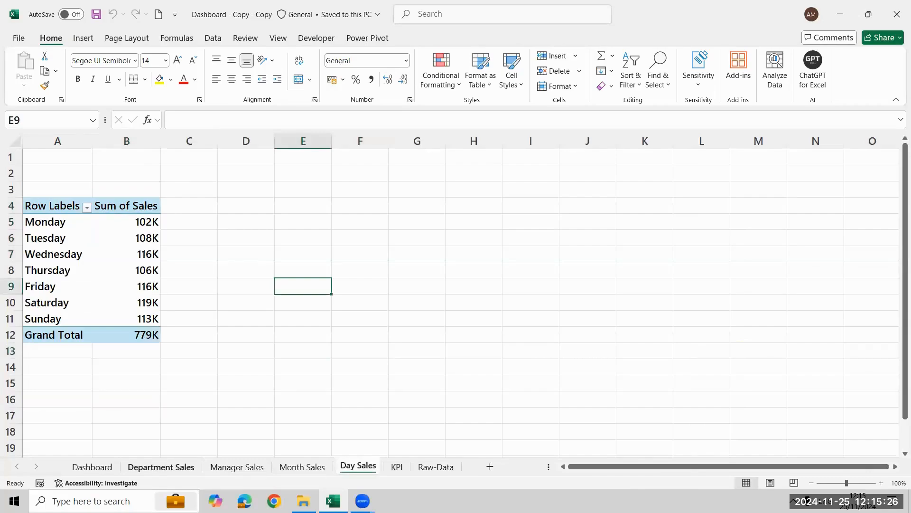
pyautogui.click(161, 466)
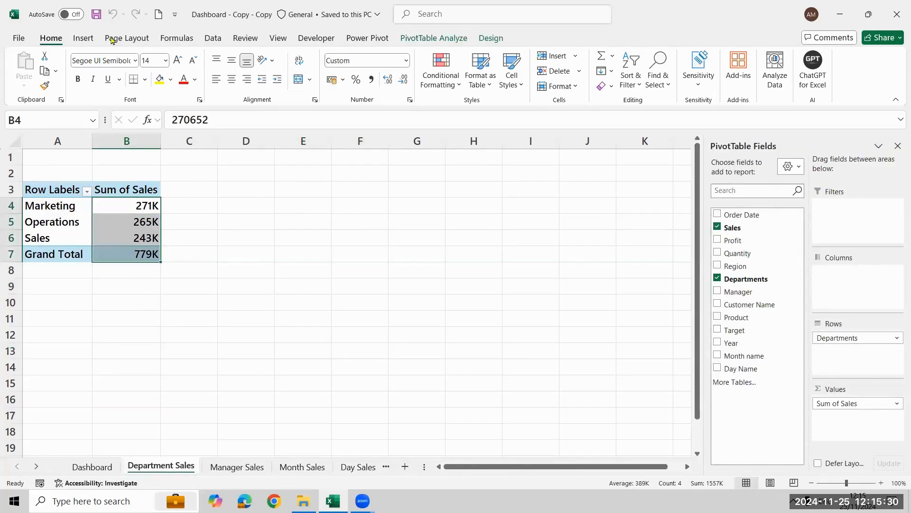
pyautogui.click(90, 39)
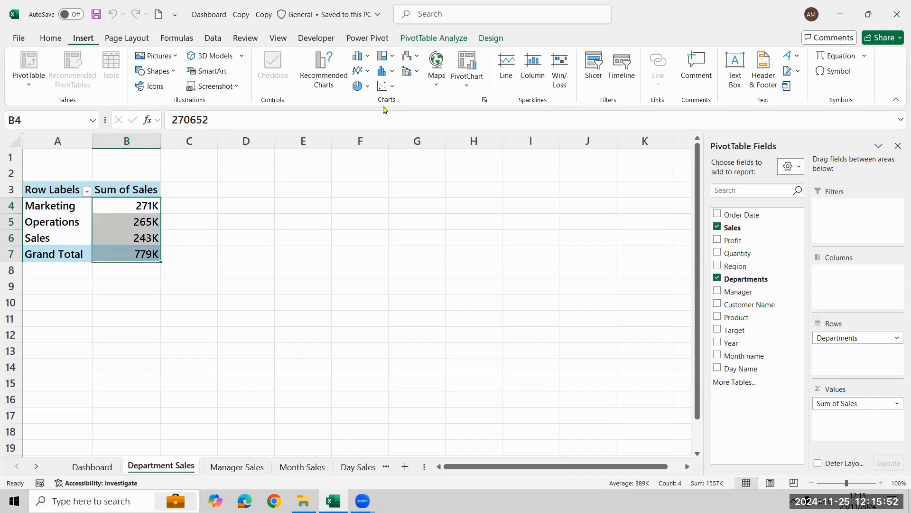
pyautogui.click(326, 71)
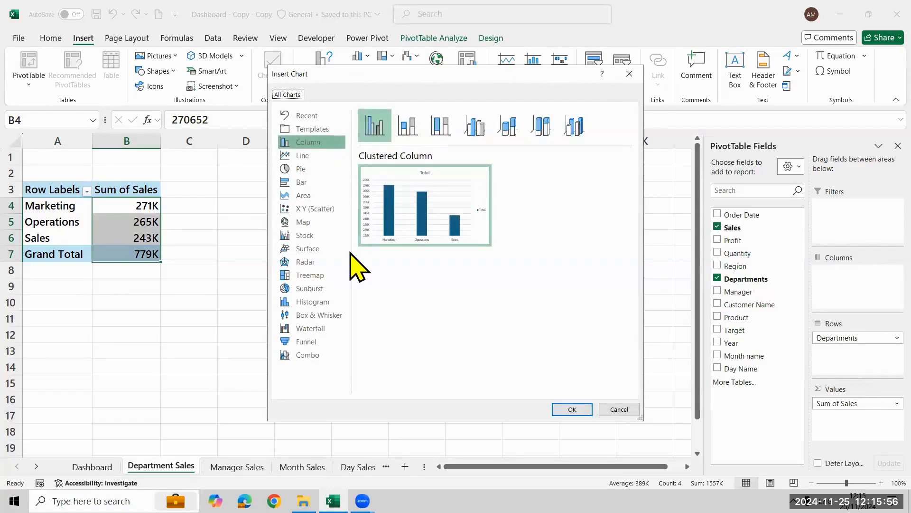
pyautogui.click(620, 409)
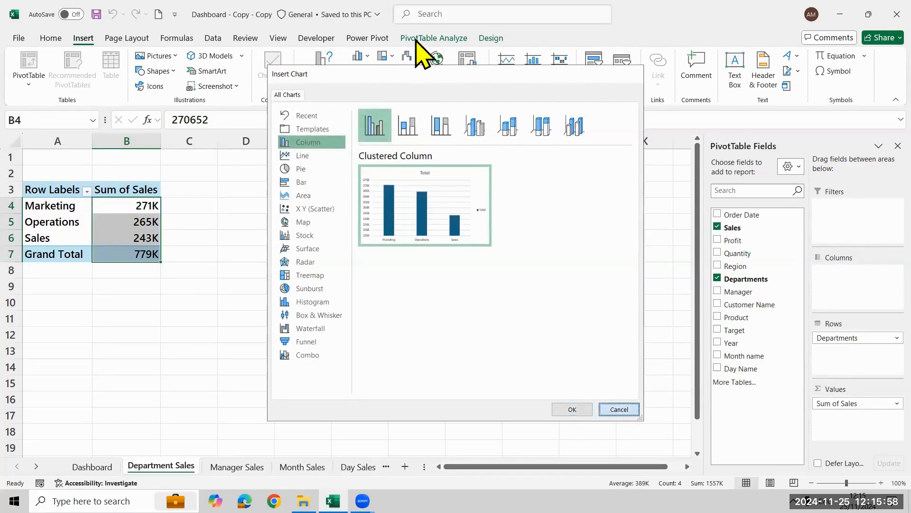
# Insert a pie PivotChart from the department sales pivot table
pyautogui.click(418, 40)
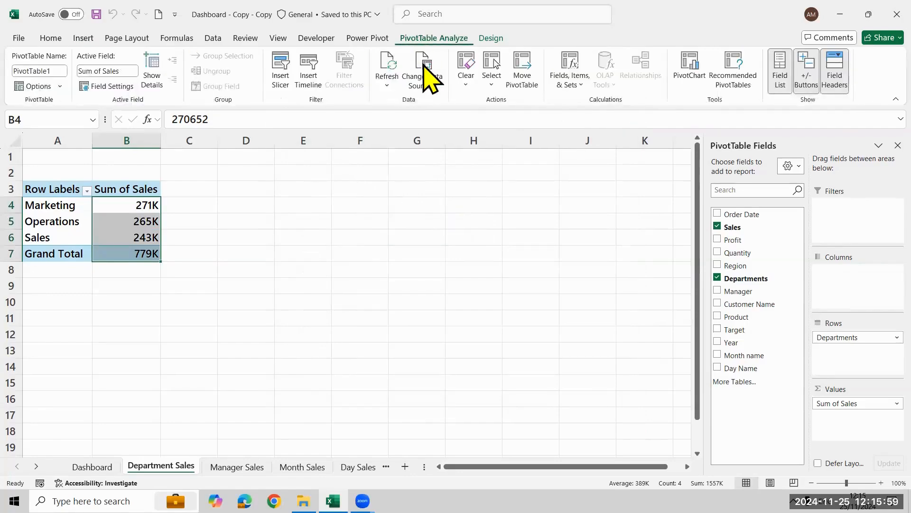
pyautogui.click(697, 71)
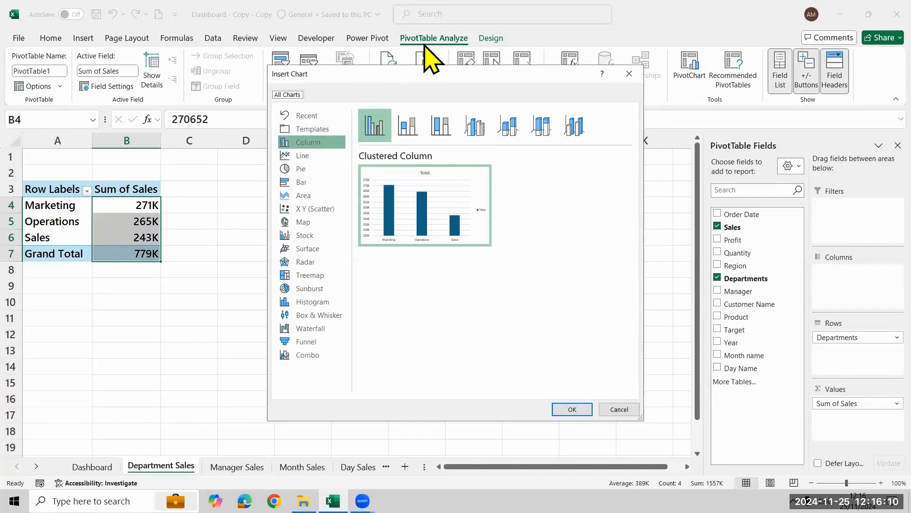
pyautogui.click(309, 170)
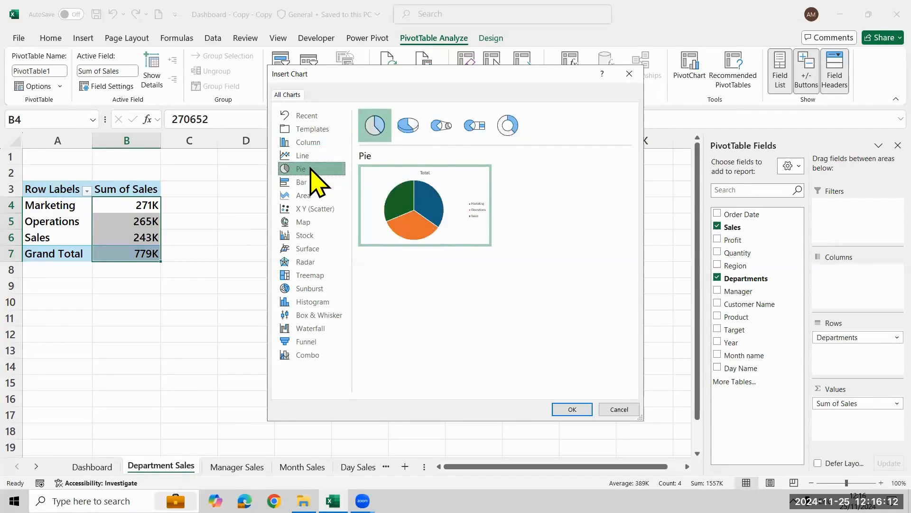
pyautogui.click(573, 409)
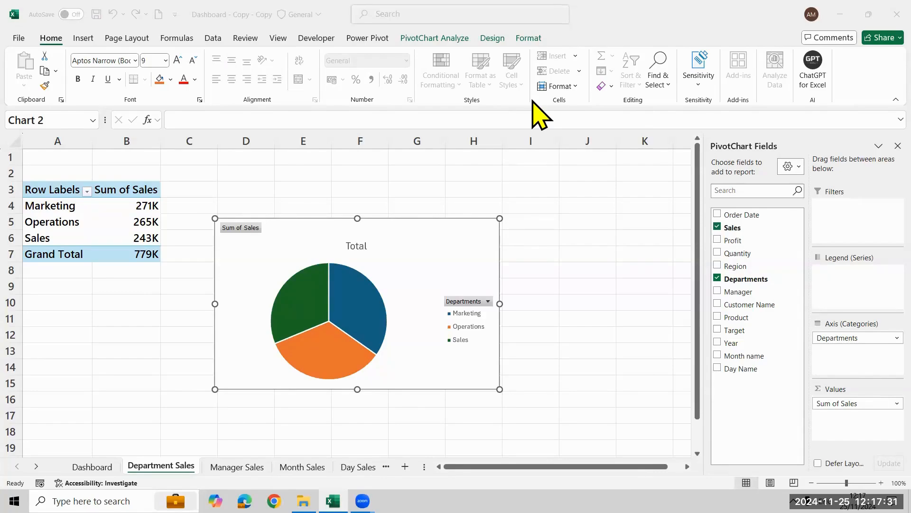
# Change the pie chart's title to "Sales by Department"
pyautogui.click(356, 250)
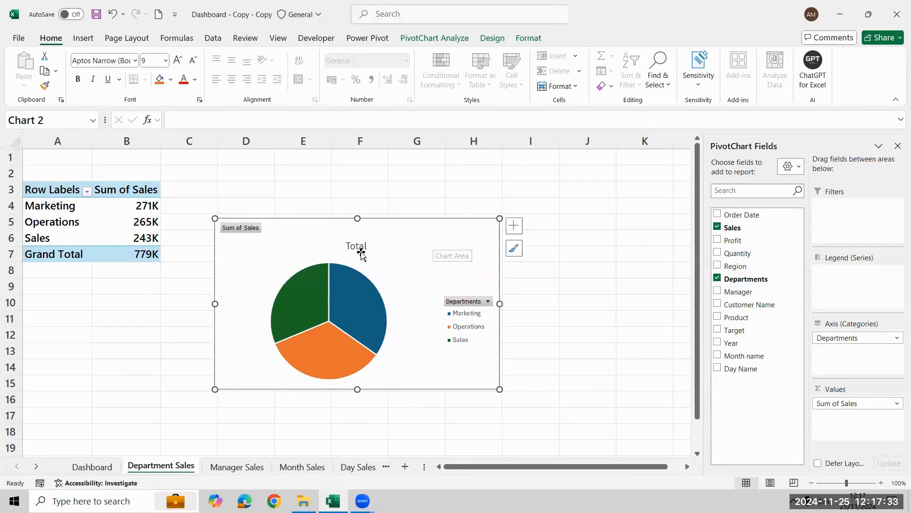
pyautogui.click(359, 245)
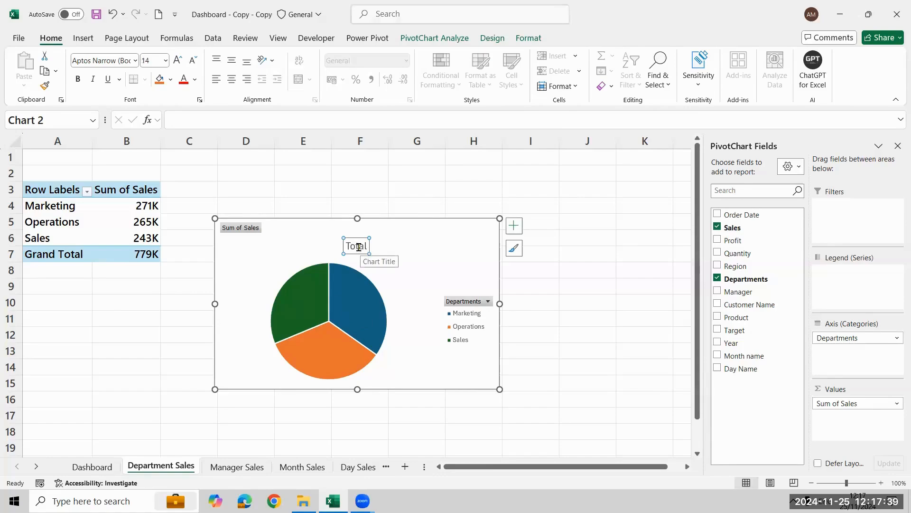
pyautogui.doubleClick(358, 246)
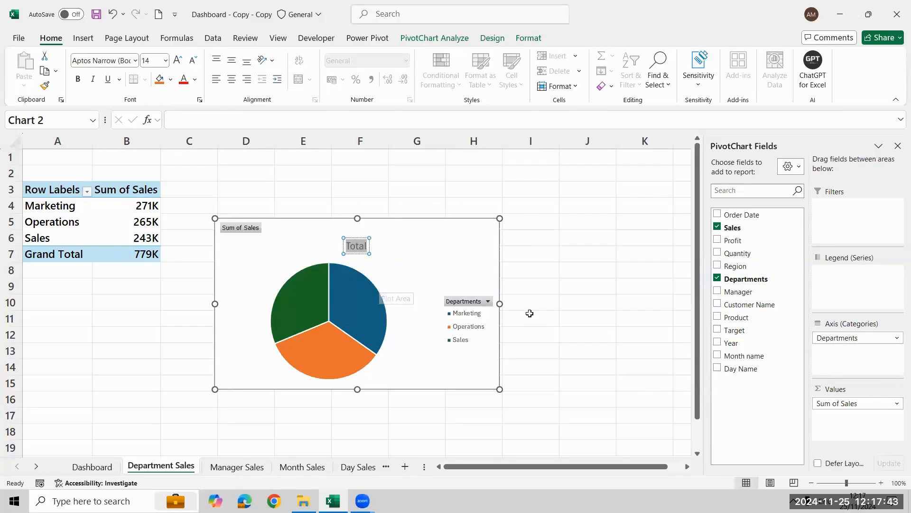
pyautogui.press('Delete')
pyautogui.write('Depae')
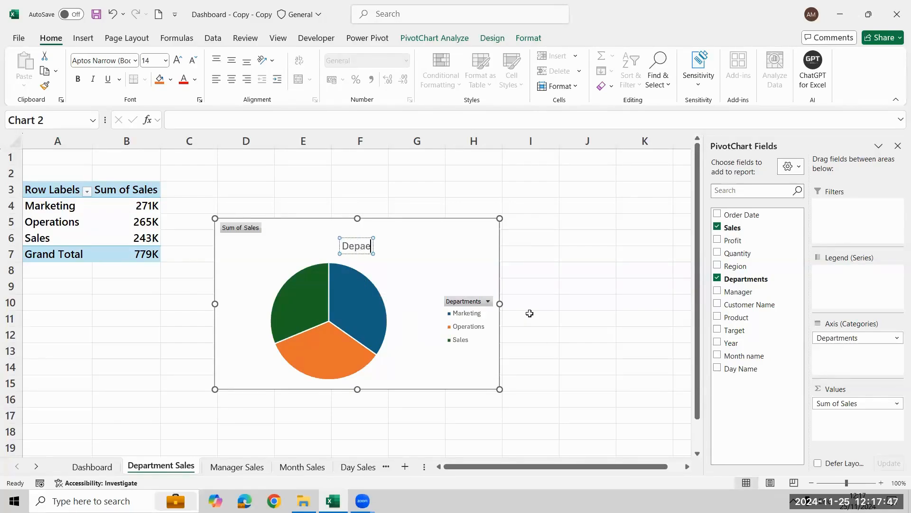
pyautogui.press('BackSpace')
pyautogui.press('BackSpace')
pyautogui.press('BackSpace')
pyautogui.press('BackSpace')
pyautogui.press('BackSpace')
pyautogui.write('Sales by Dep')
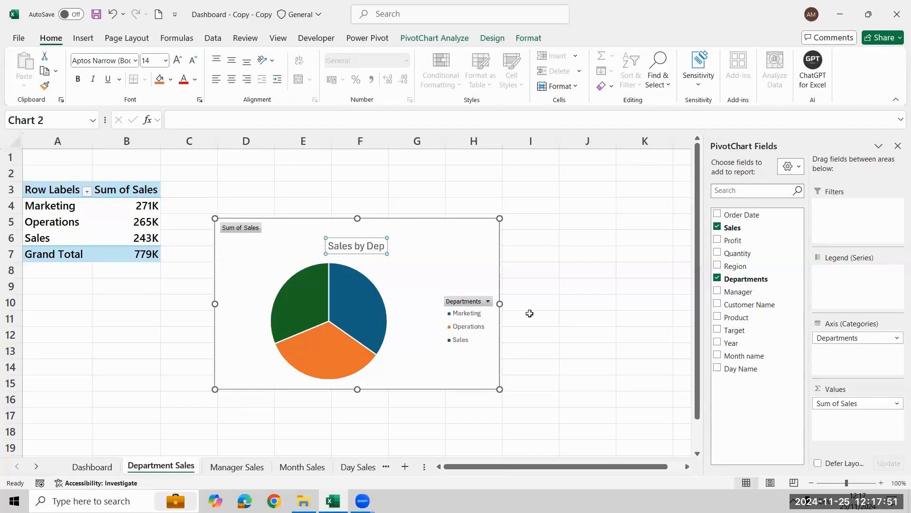
pyautogui.write('artment')
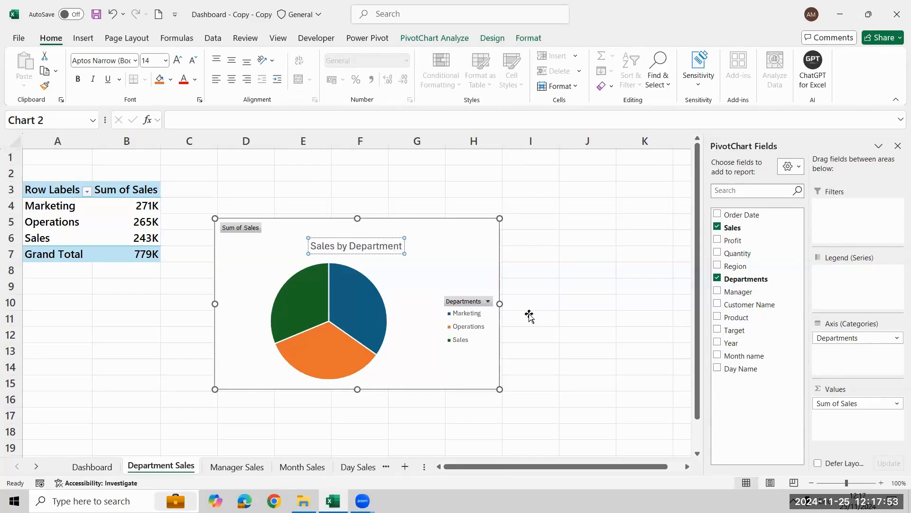
pyautogui.click(447, 246)
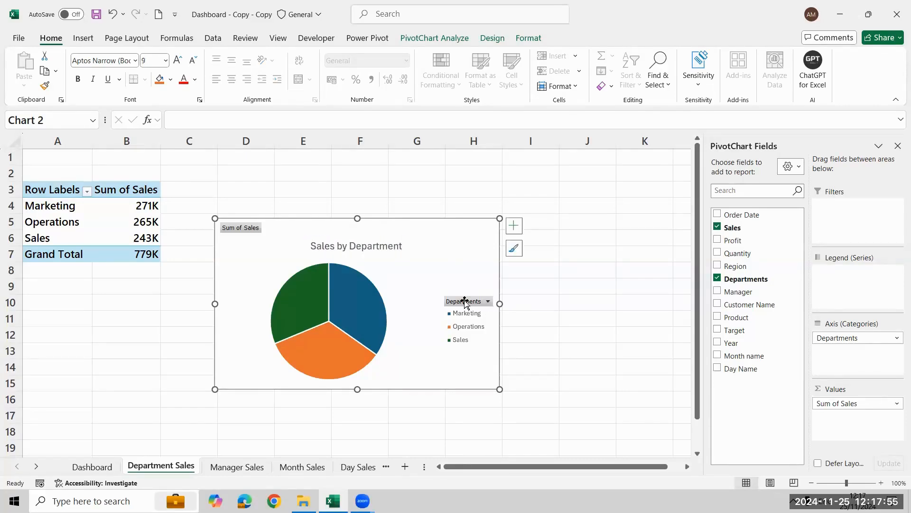
# Hide all field buttons on the department sales pie chart
pyautogui.rightClick(238, 230)
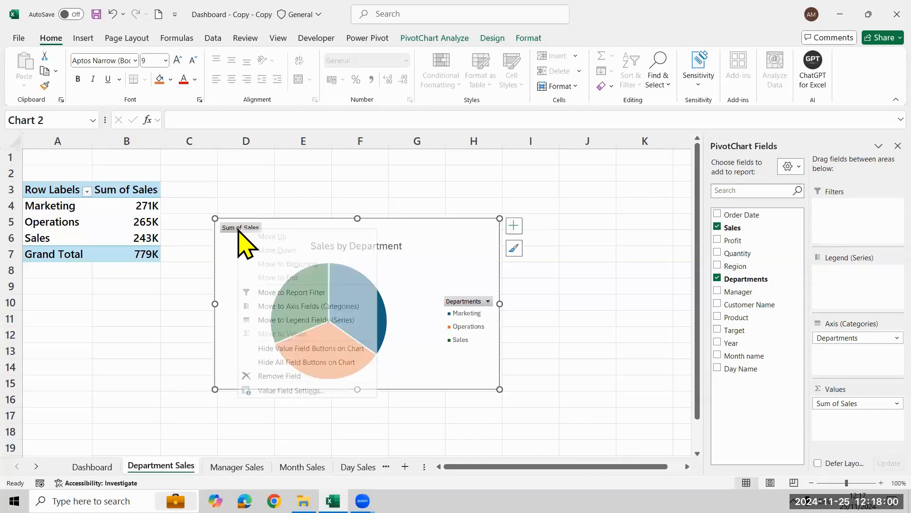
pyautogui.click(315, 363)
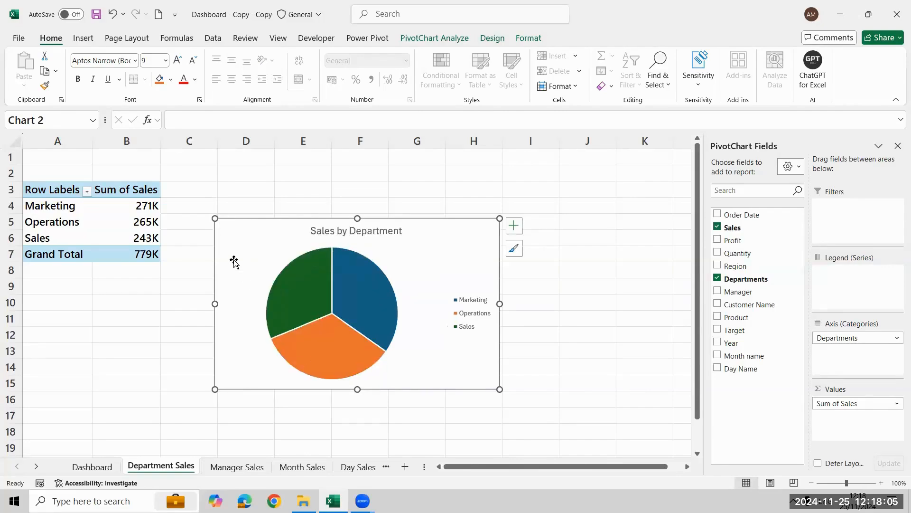
pyautogui.click(471, 327)
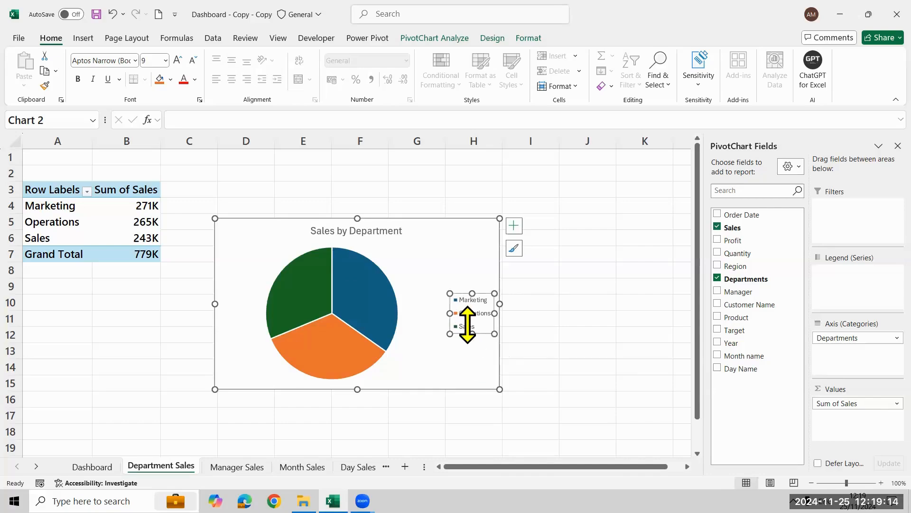
pyautogui.click(440, 235)
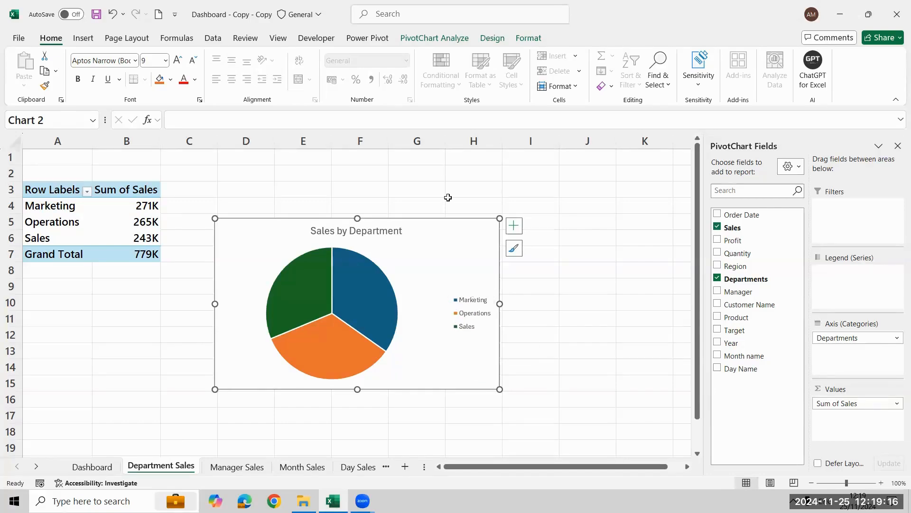
# Show data labels on the pie chart and hide its legend
pyautogui.click(514, 227)
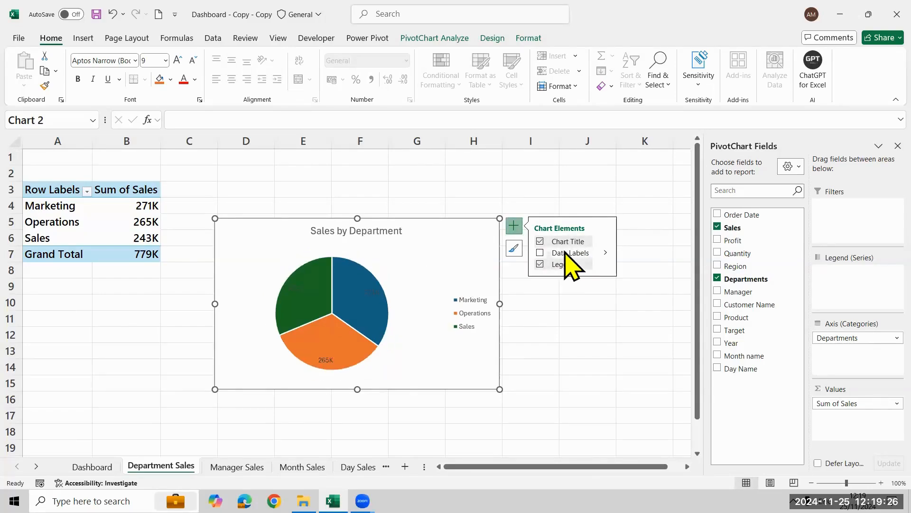
pyautogui.click(540, 252)
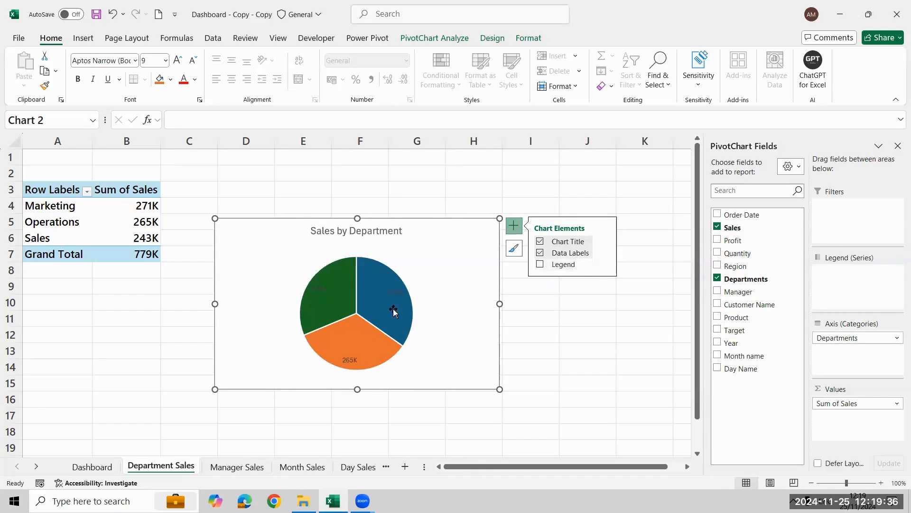
pyautogui.moveTo(398, 337)
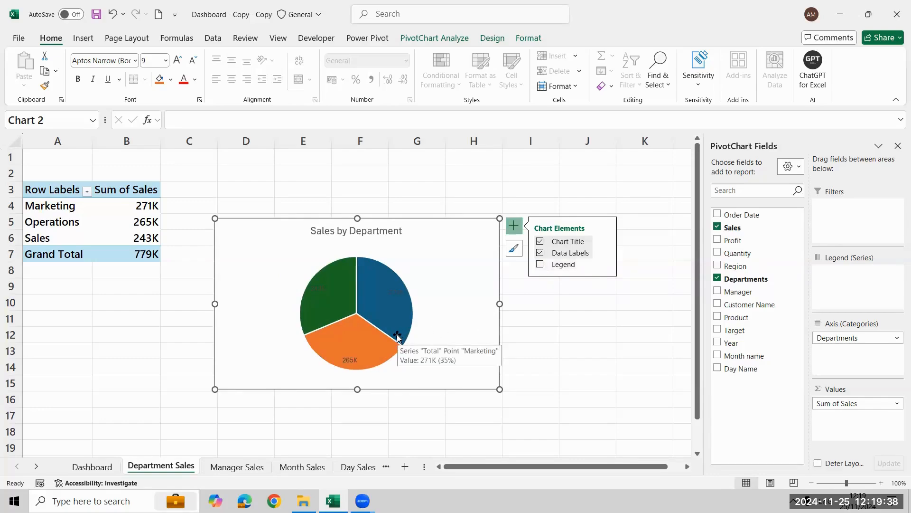
pyautogui.click(378, 292)
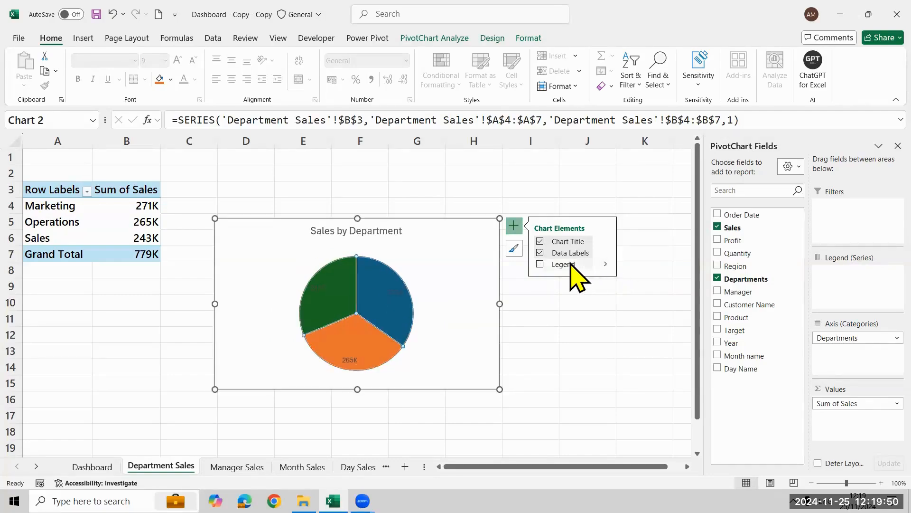
# Show the legend above the pie, and move the chart up to start at row 1 beside the pivot table
pyautogui.click(543, 266)
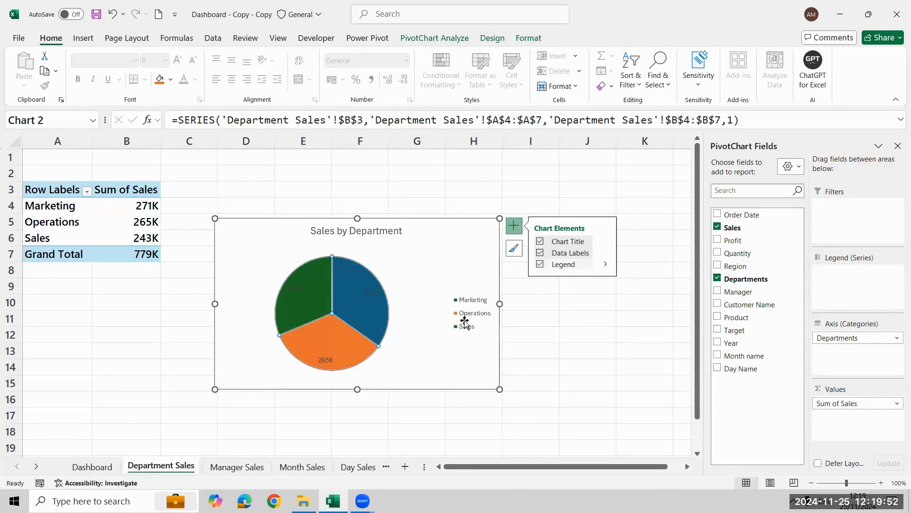
pyautogui.click(607, 265)
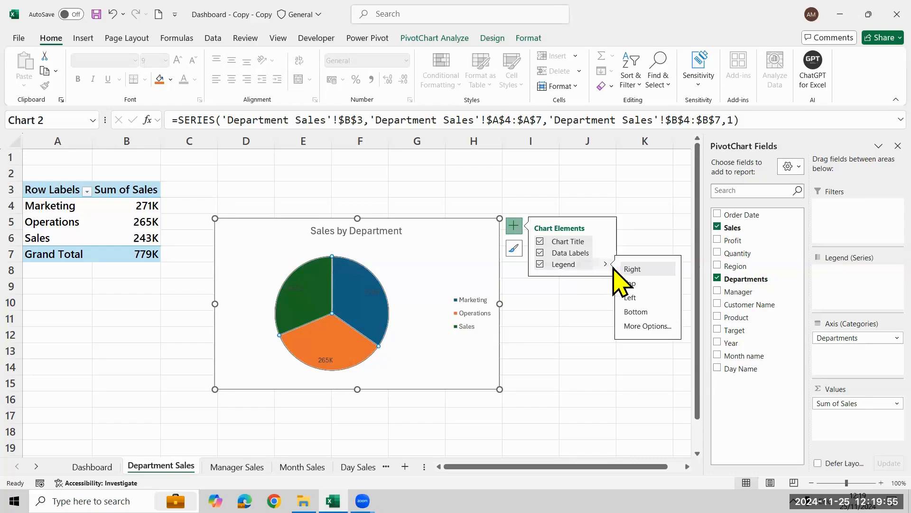
pyautogui.click(635, 284)
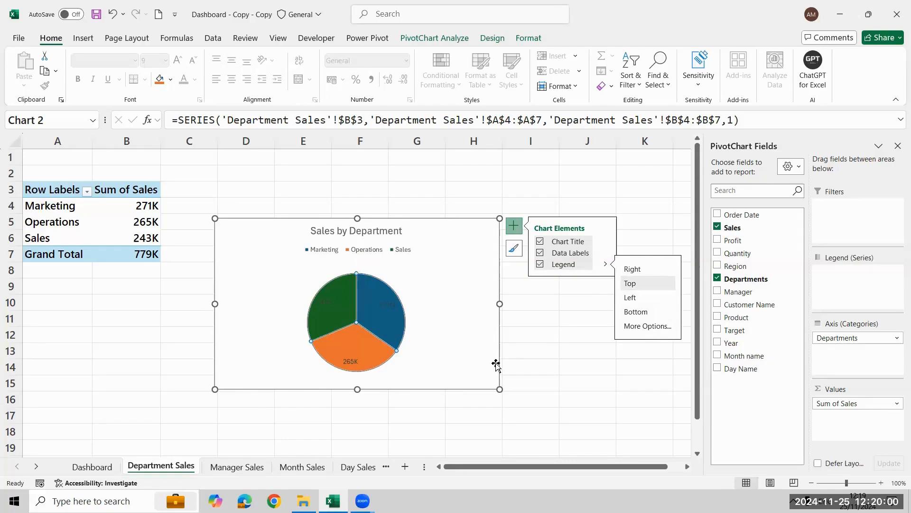
pyautogui.moveTo(497, 366); pyautogui.dragTo(486, 306)
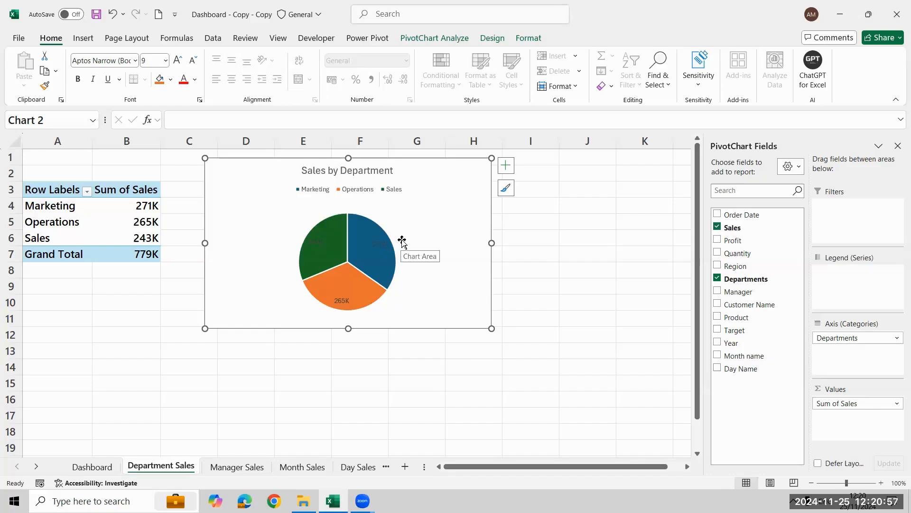
# Make the pie chart's title and legend text bold
pyautogui.click(368, 170)
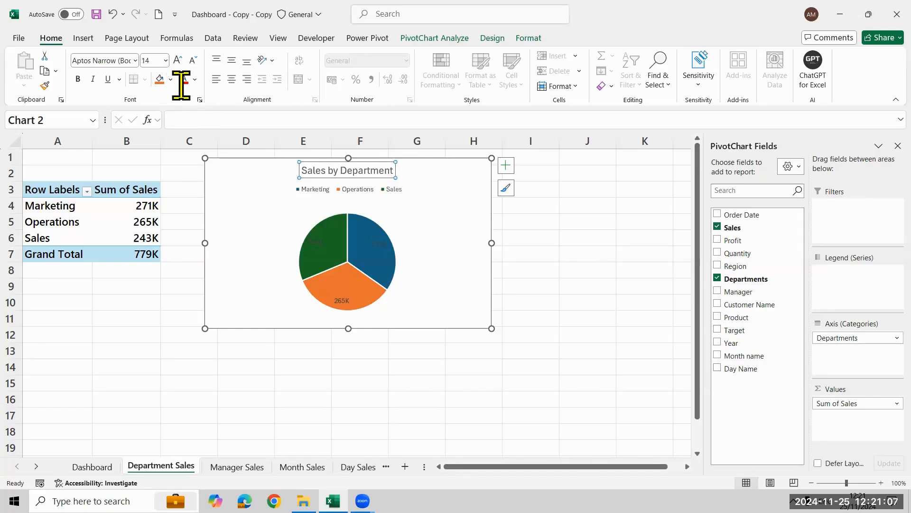
pyautogui.click(78, 79)
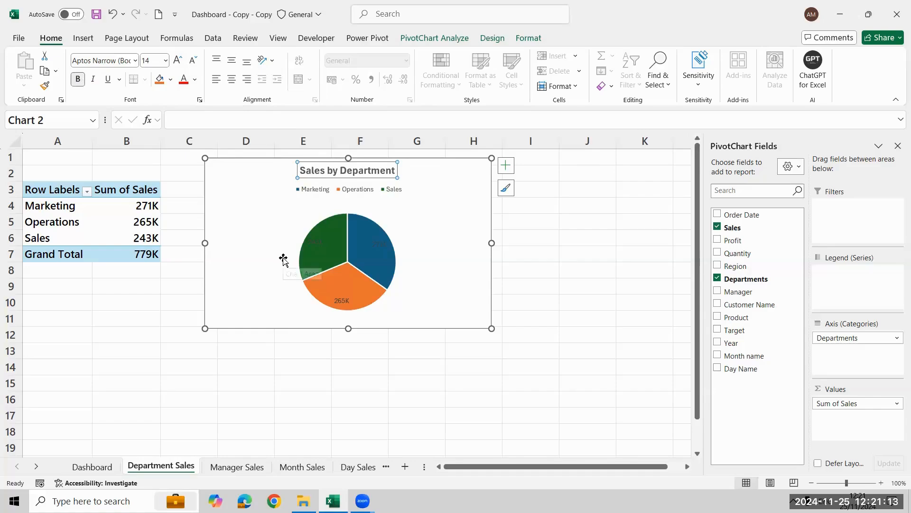
pyautogui.click(311, 190)
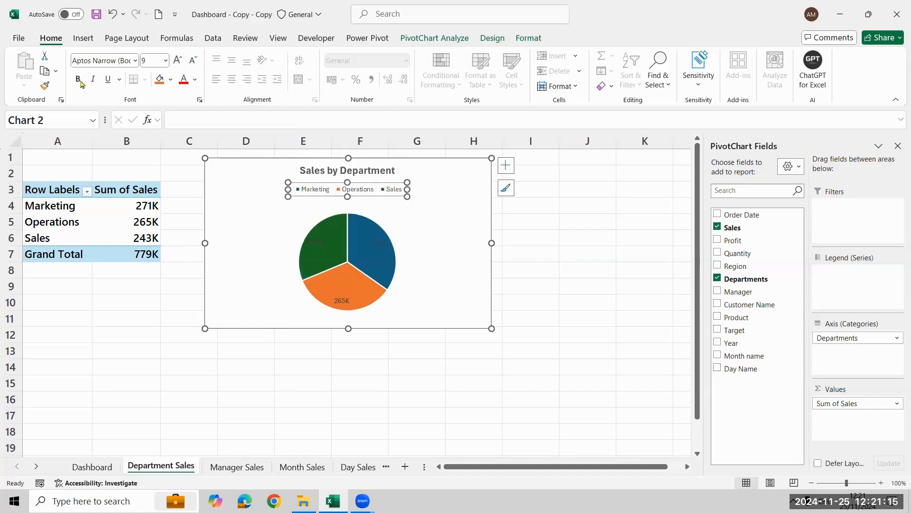
pyautogui.hotkey('ctrl', 'b')
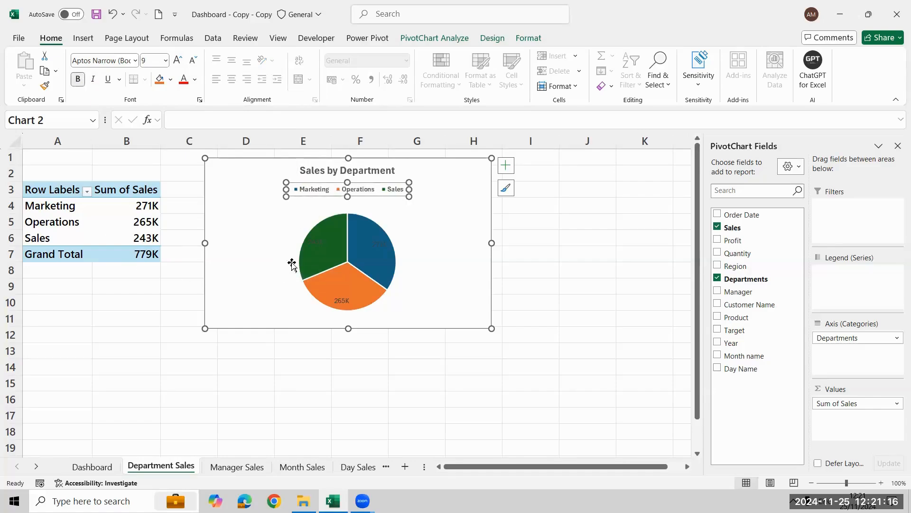
# Make the pie chart's data labels white and bold
pyautogui.click(380, 245)
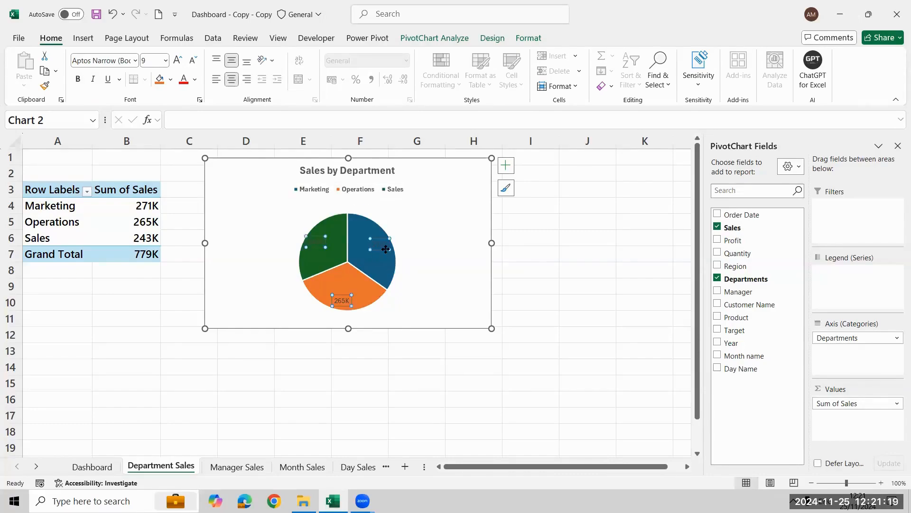
pyautogui.click(195, 79)
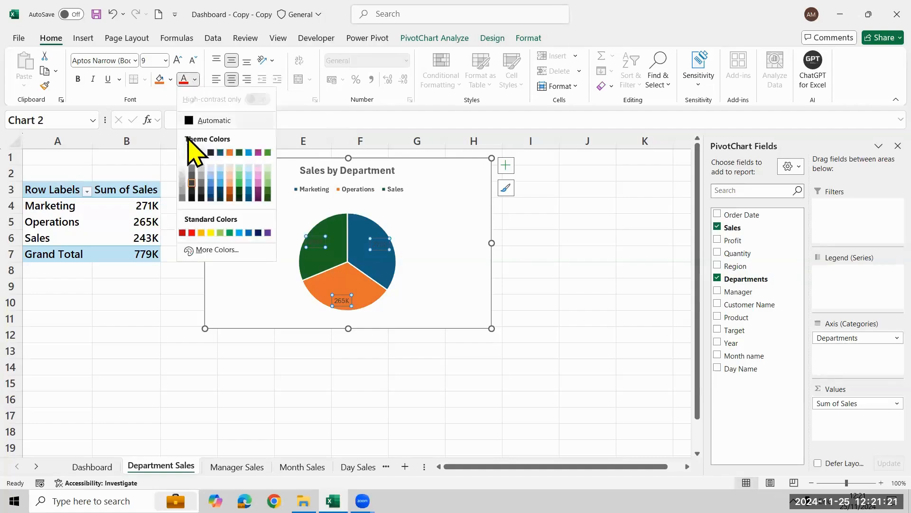
pyautogui.click(183, 152)
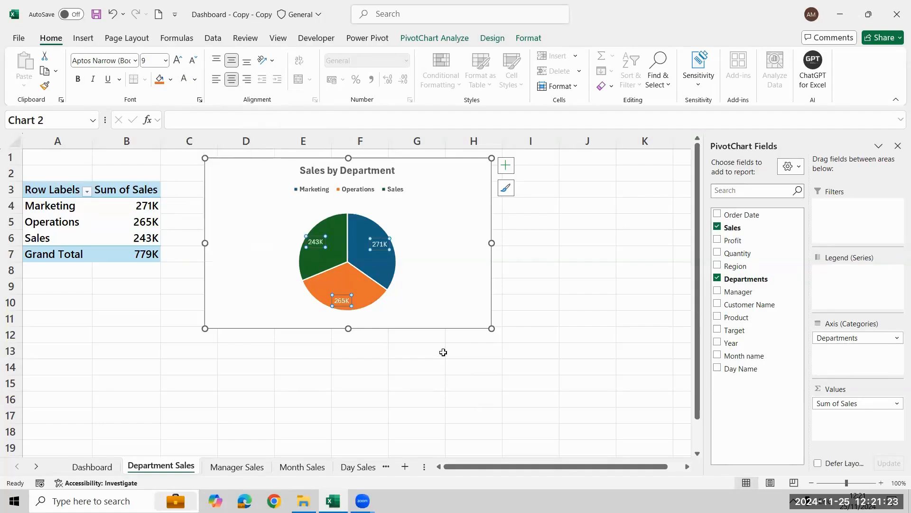
pyautogui.click(78, 80)
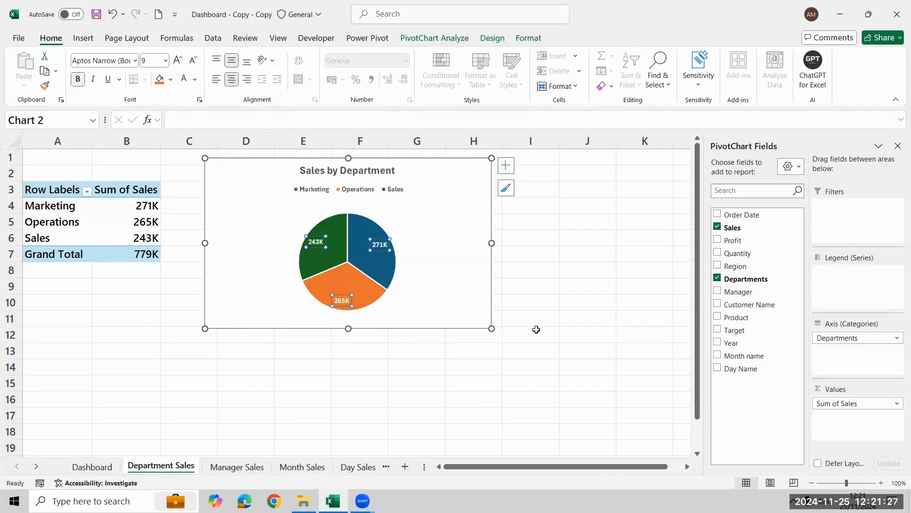
pyautogui.click(440, 305)
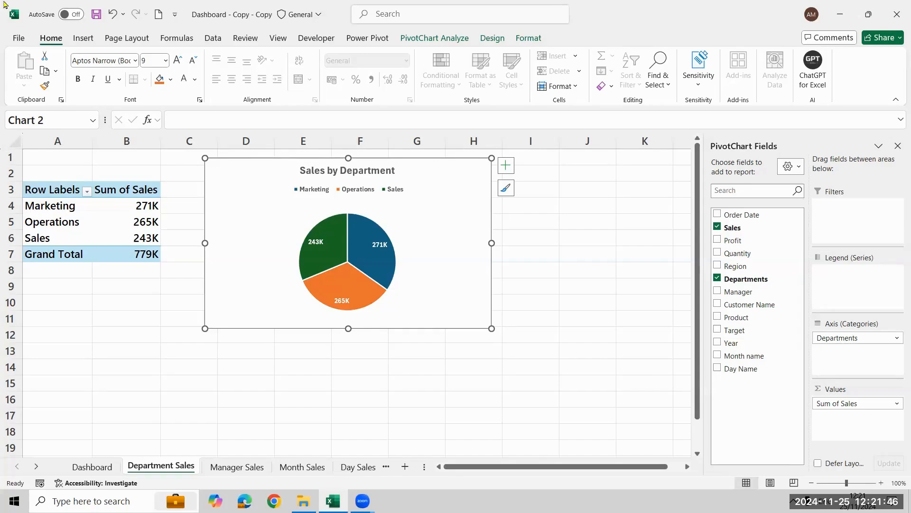
pyautogui.click(170, 79)
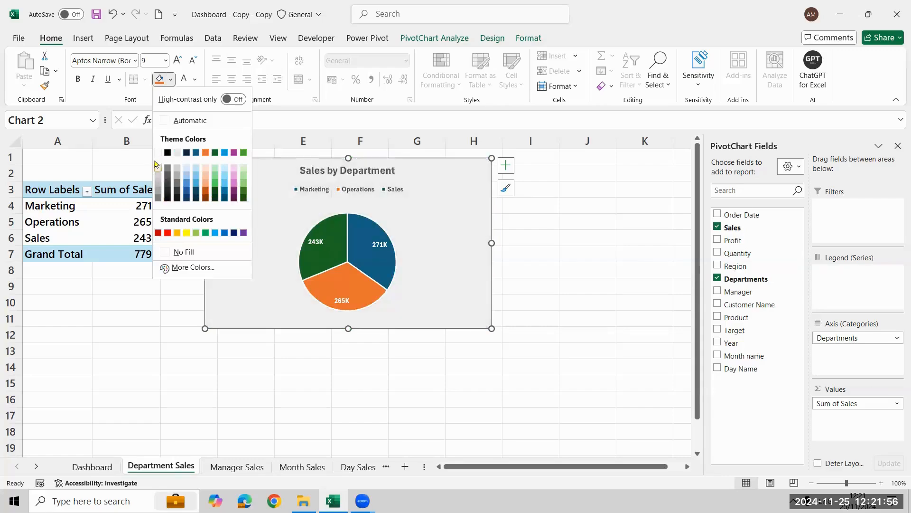
pyautogui.click(551, 226)
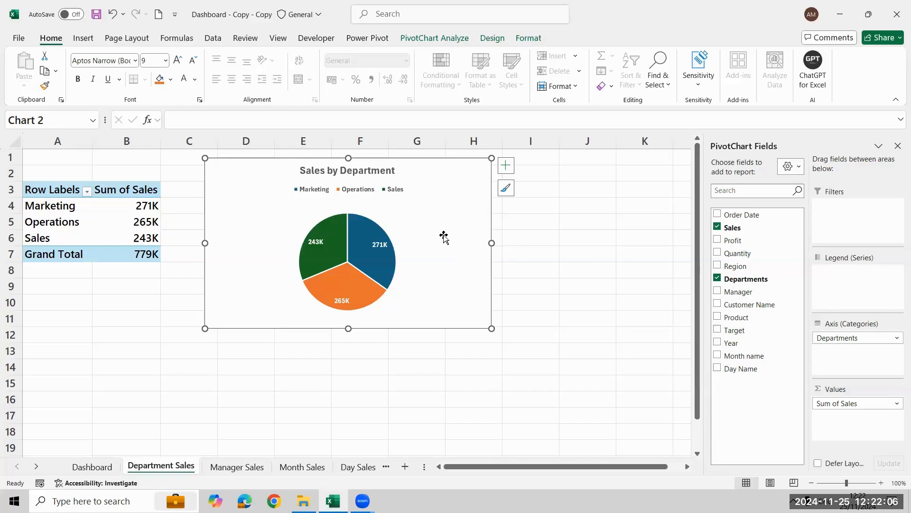
pyautogui.click(506, 165)
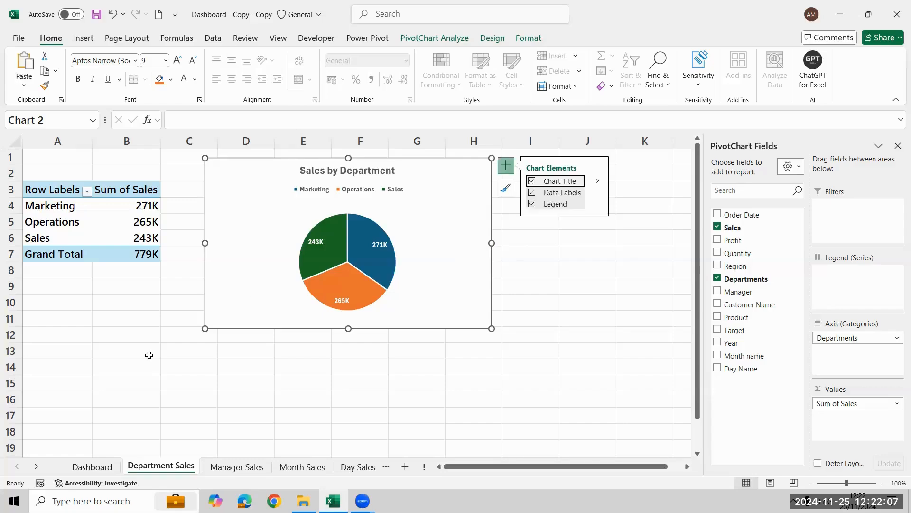
# Copy the Sales by Department pie chart to the Dashboard sheet, directly below the Total Target and Total Sales cards
pyautogui.click(92, 467)
pyautogui.click(64, 272)
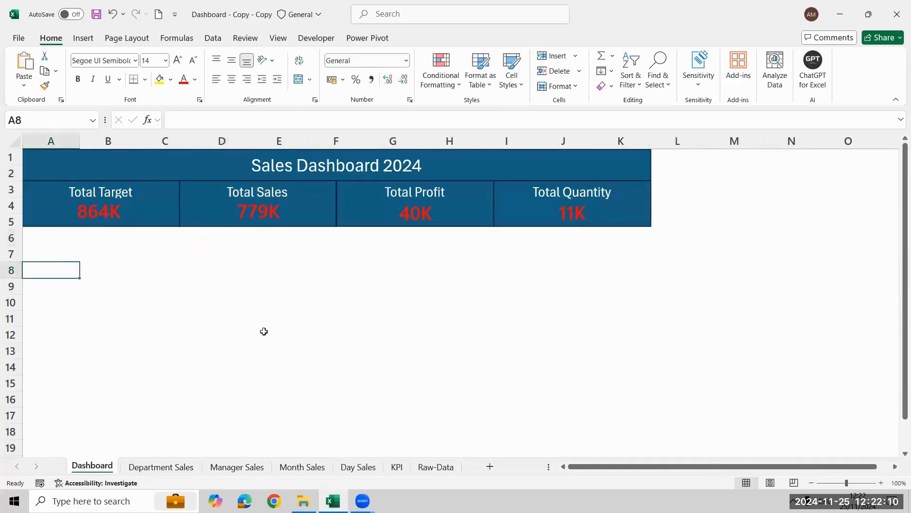
pyautogui.hotkey('ctrl', 'v')
pyautogui.click(336, 269)
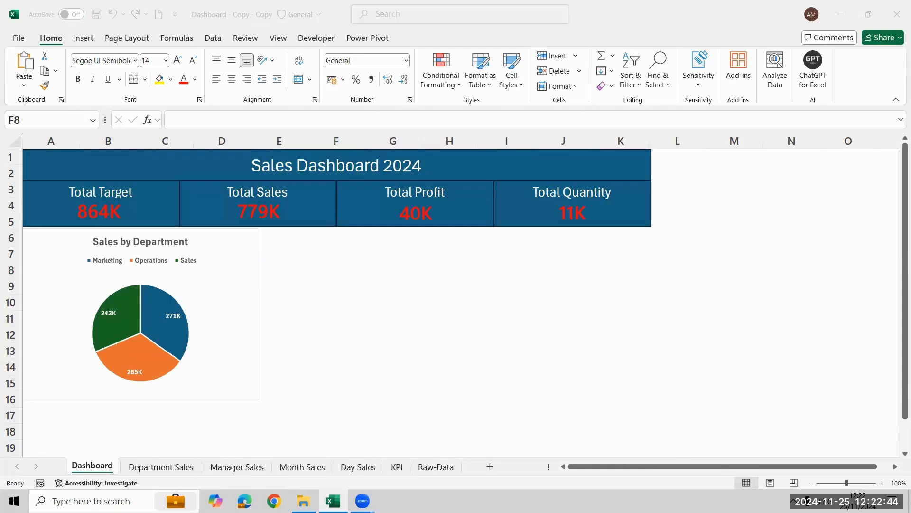
# Insert a doughnut PivotChart from the pivot table on the Manager Sales sheet and move it up beside the table
pyautogui.click(237, 467)
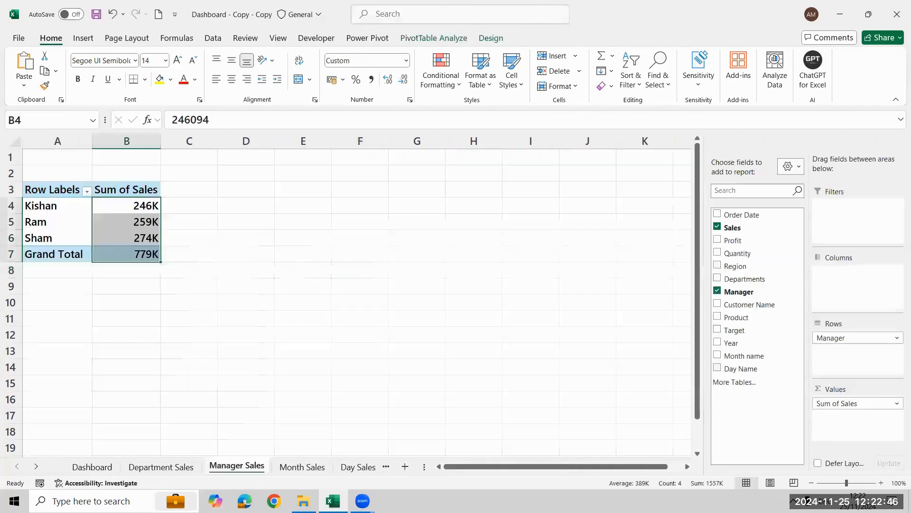
pyautogui.click(131, 228)
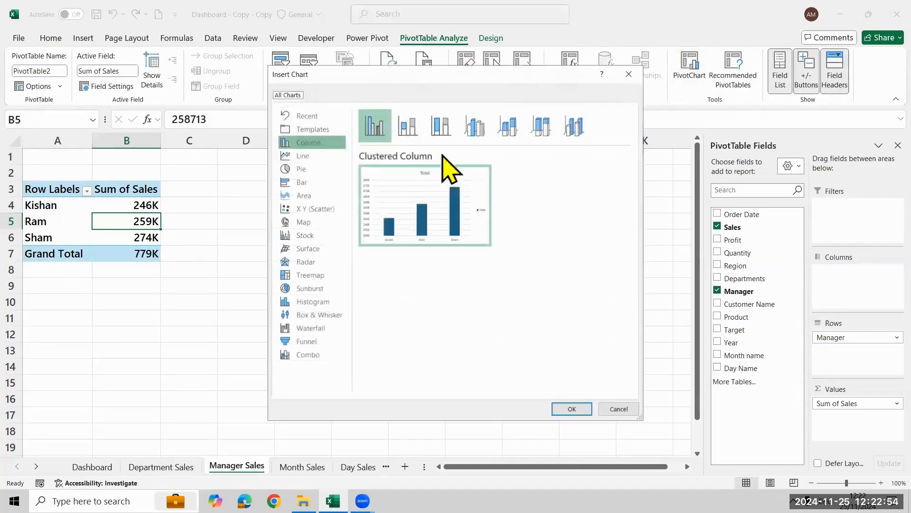
pyautogui.click(302, 156)
pyautogui.click(304, 170)
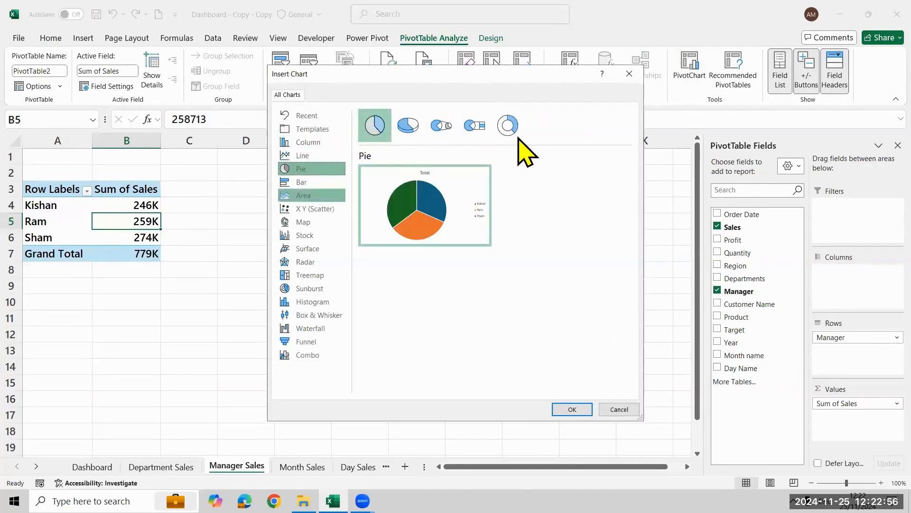
pyautogui.click(507, 126)
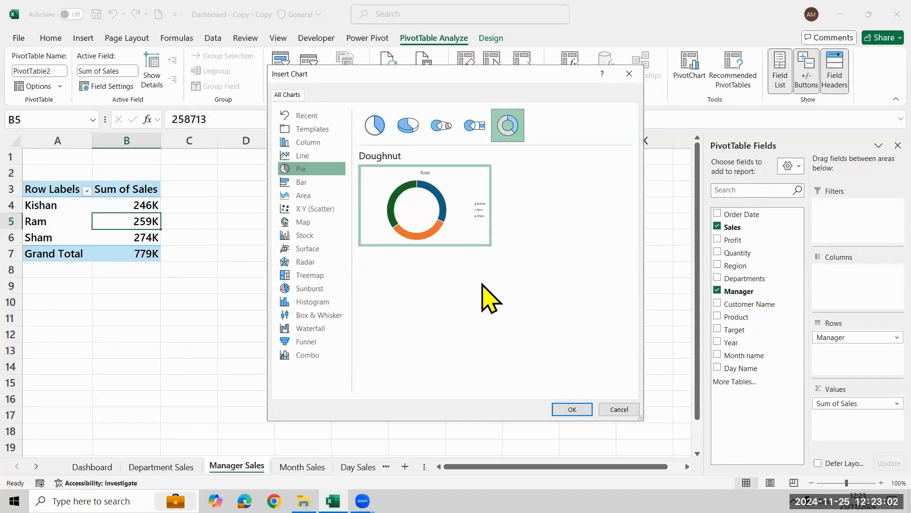
pyautogui.click(377, 140)
pyautogui.moveTo(425, 209)
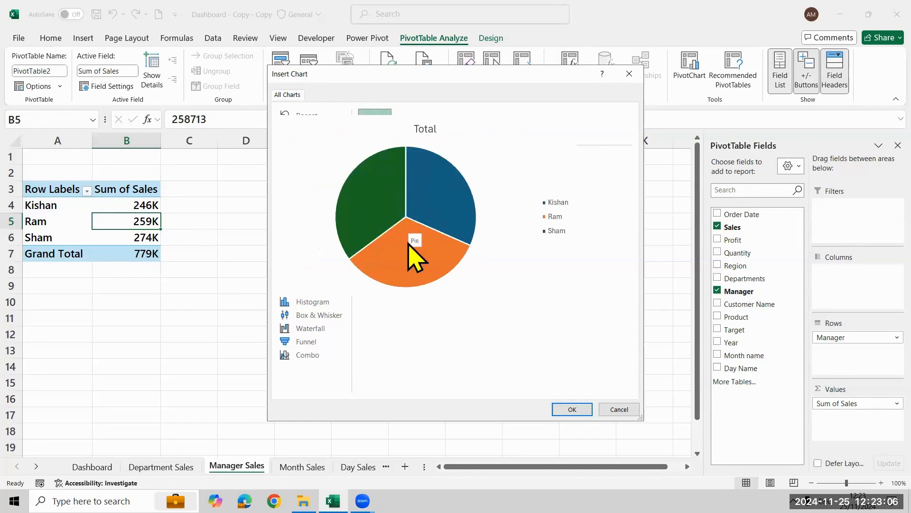
pyautogui.click(508, 127)
pyautogui.moveTo(380, 193)
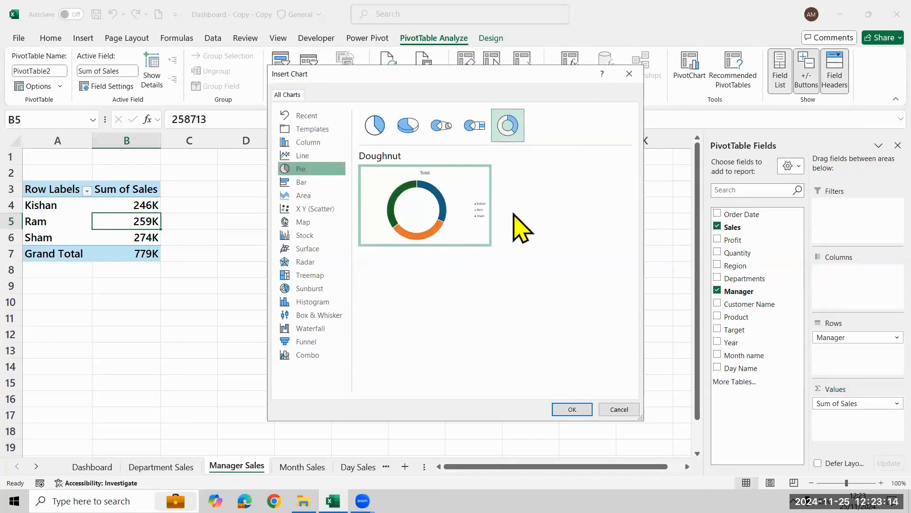
pyautogui.click(582, 408)
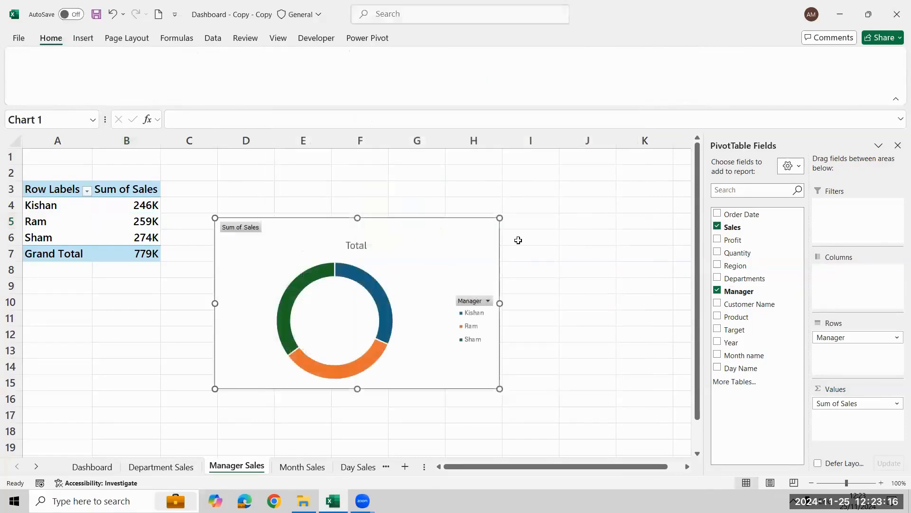
pyautogui.moveTo(457, 240); pyautogui.dragTo(461, 199)
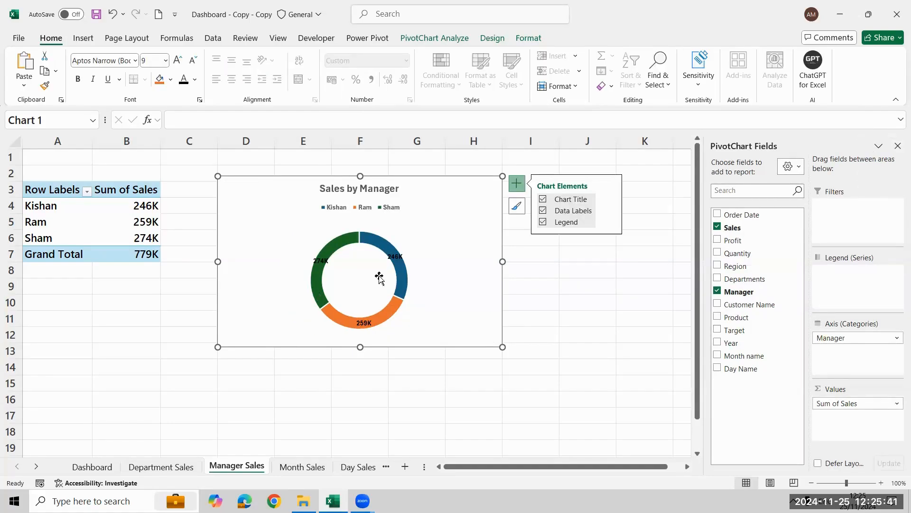
# Try to move the three data labels of the Sales by Manager doughnut outside the ring, with their formatting options open
pyautogui.moveTo(398, 266)
pyautogui.click(608, 210)
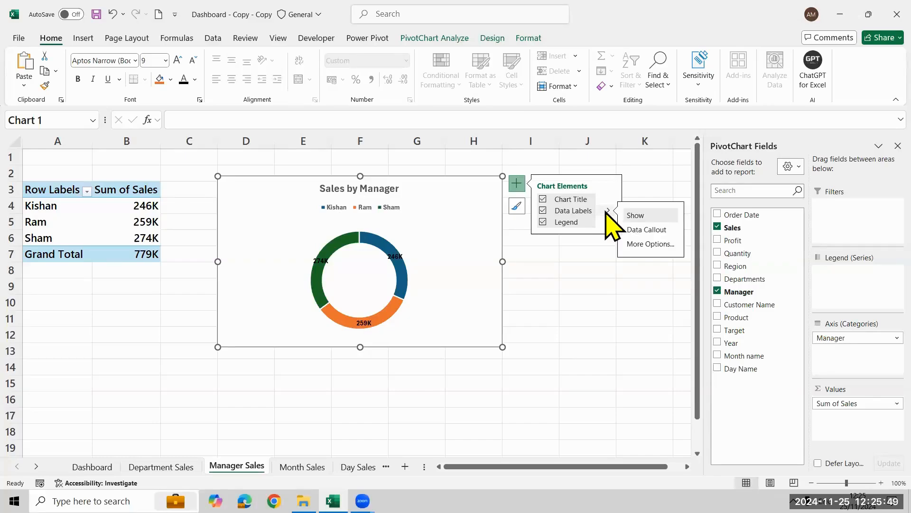
pyautogui.click(664, 232)
pyautogui.click(667, 244)
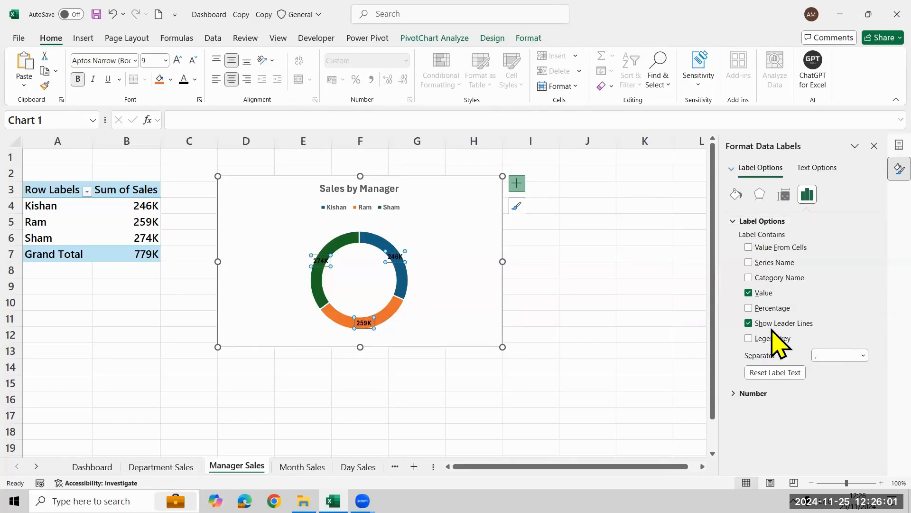
pyautogui.click(389, 266)
pyautogui.moveTo(388, 266); pyautogui.dragTo(418, 250)
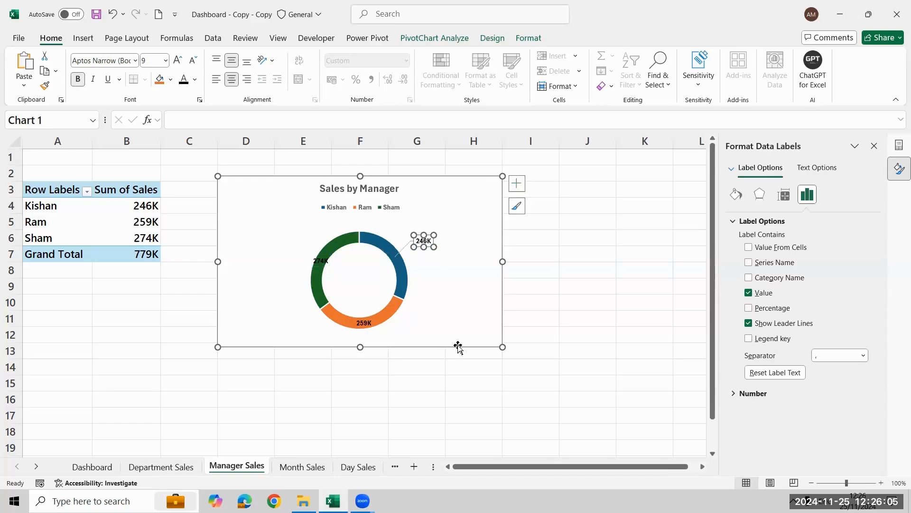
pyautogui.moveTo(368, 323); pyautogui.dragTo(436, 384)
pyautogui.click(321, 261)
pyautogui.moveTo(320, 260); pyautogui.dragTo(303, 252)
pyautogui.press('Escape')
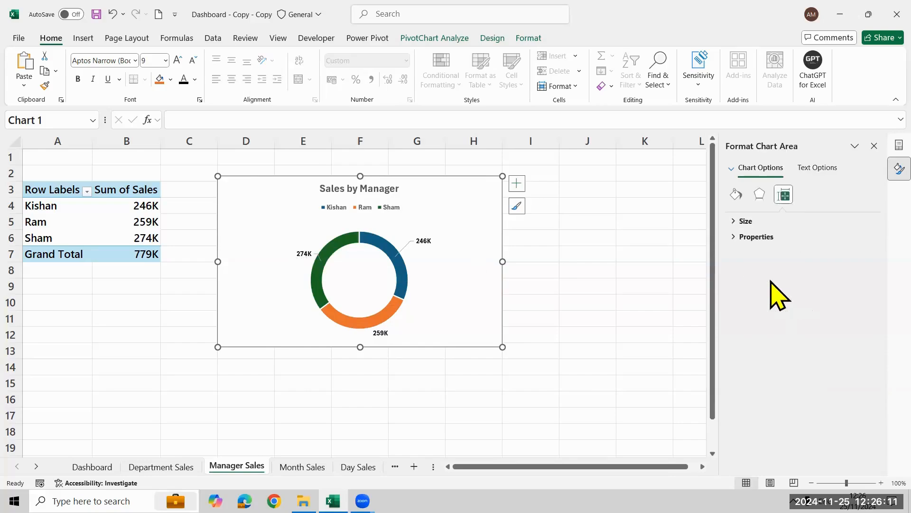
# Move the 246K data label closer to the blue slice of the doughnut
pyautogui.click(422, 239)
pyautogui.click(415, 241)
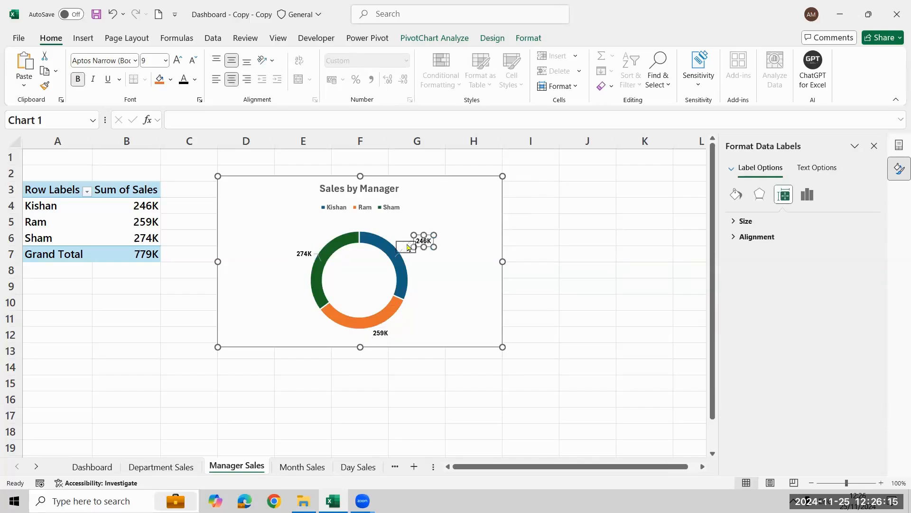
pyautogui.moveTo(417, 240); pyautogui.dragTo(407, 241)
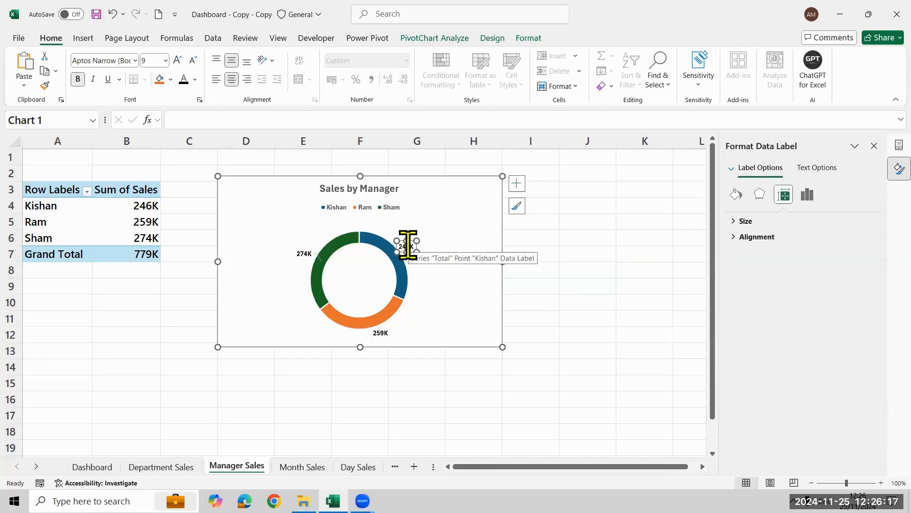
pyautogui.press('Escape')
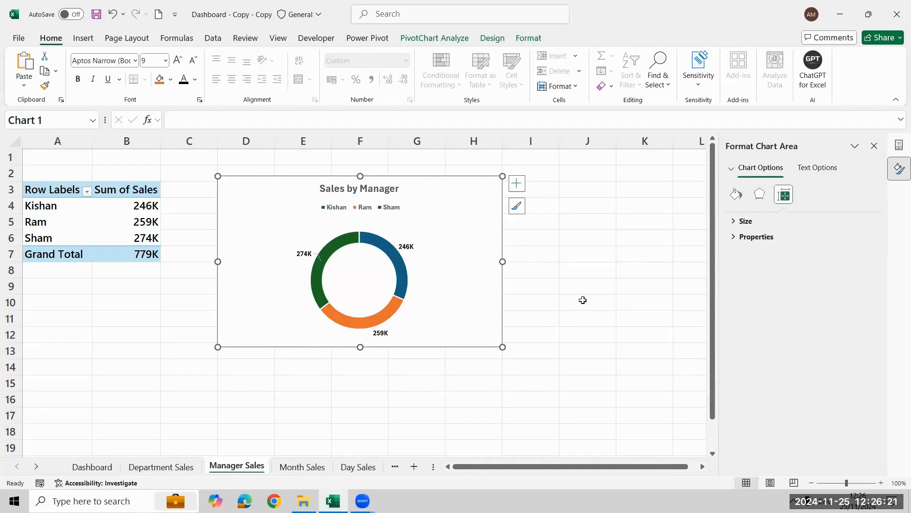
# Undo all the data label moves on the doughnut chart and close the label formatting options
pyautogui.hotkey('ctrl', 'z')
pyautogui.hotkey('ctrl', 'z')
pyautogui.hotkey('ctrl', 'z')
pyautogui.hotkey('ctrl', 'z')
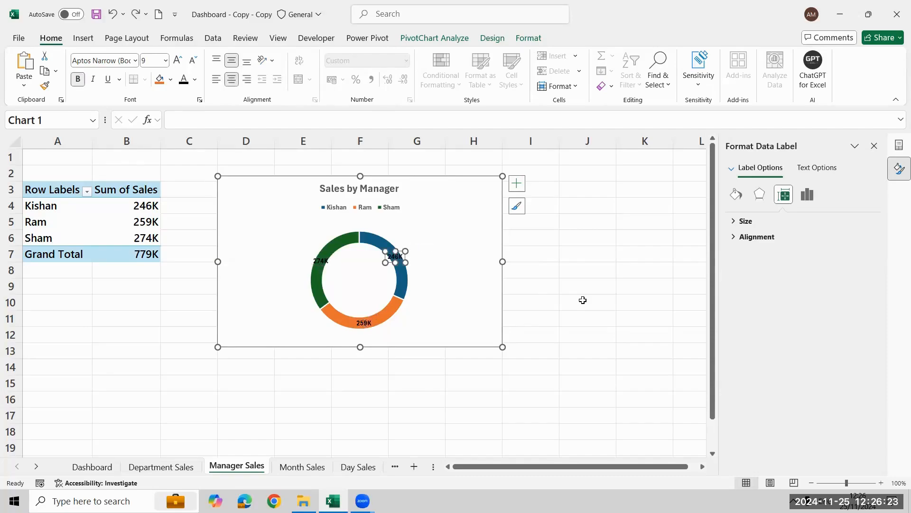
pyautogui.click(873, 147)
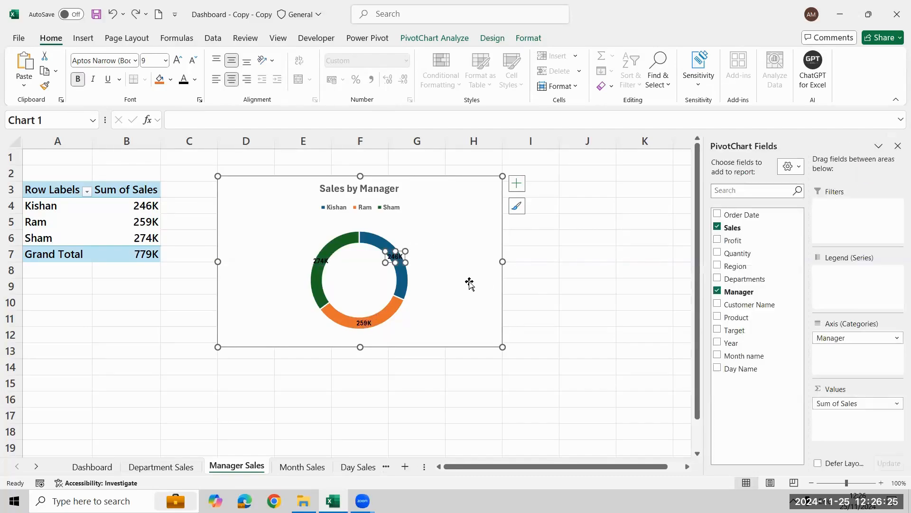
pyautogui.click(557, 261)
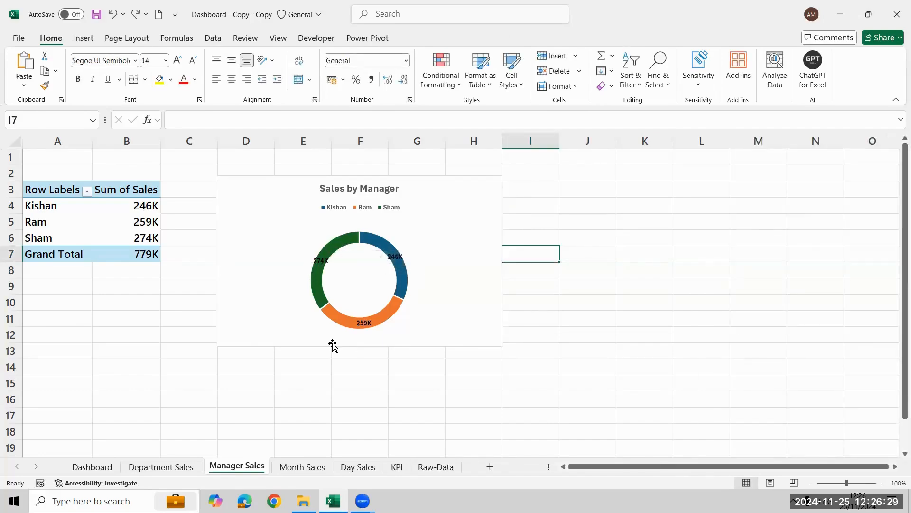
# Reduce the doughnut hole size of the Sales by Manager series to make the ring thicker
pyautogui.click(330, 312)
pyautogui.rightClick(330, 312)
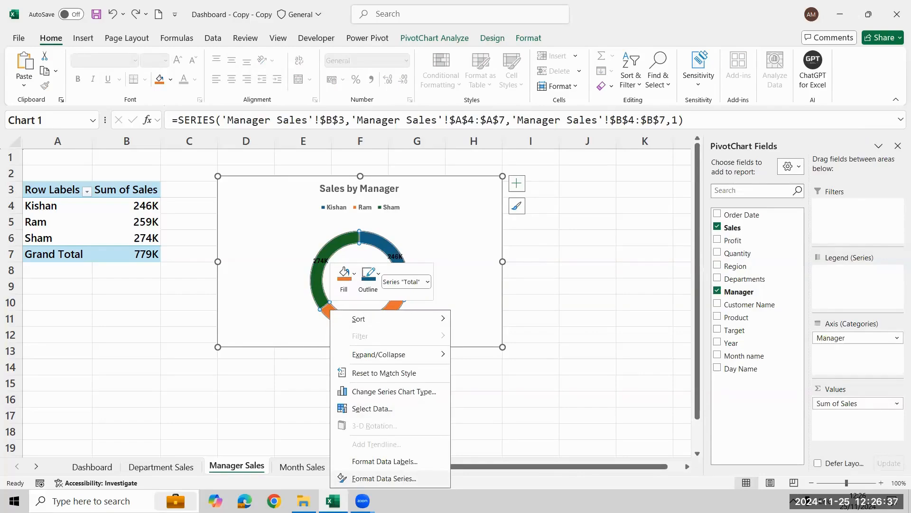
pyautogui.click(384, 478)
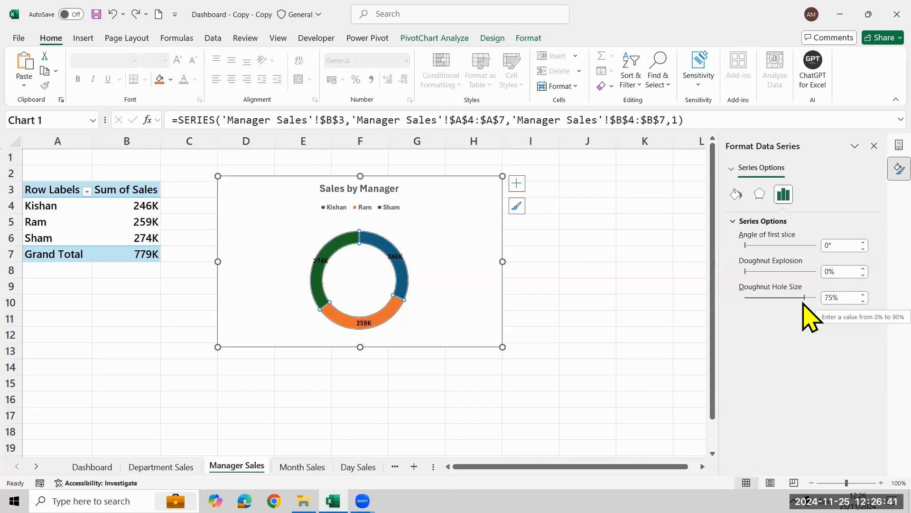
pyautogui.moveTo(802, 297); pyautogui.dragTo(784, 297)
pyautogui.click(784, 298)
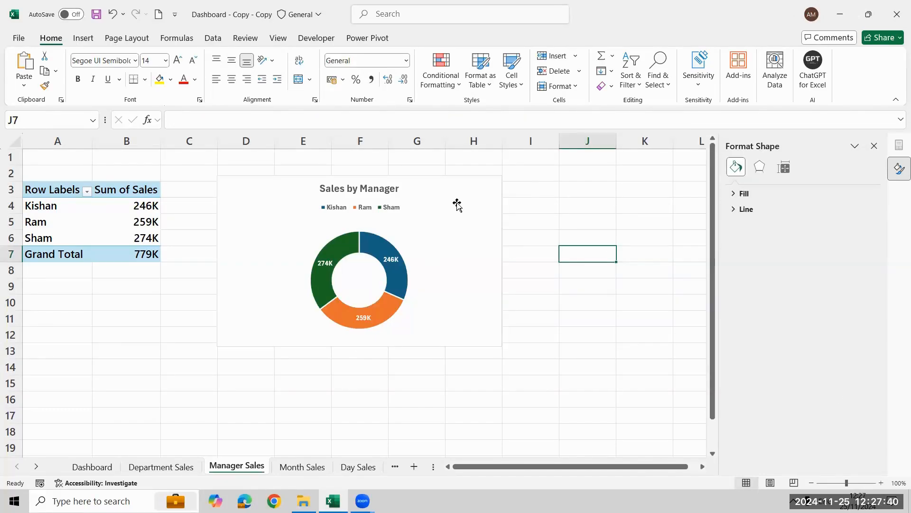
# Copy the Sales by Manager doughnut chart to the Dashboard sheet and place it beside the Sales by Department pie chart
pyautogui.click(458, 204)
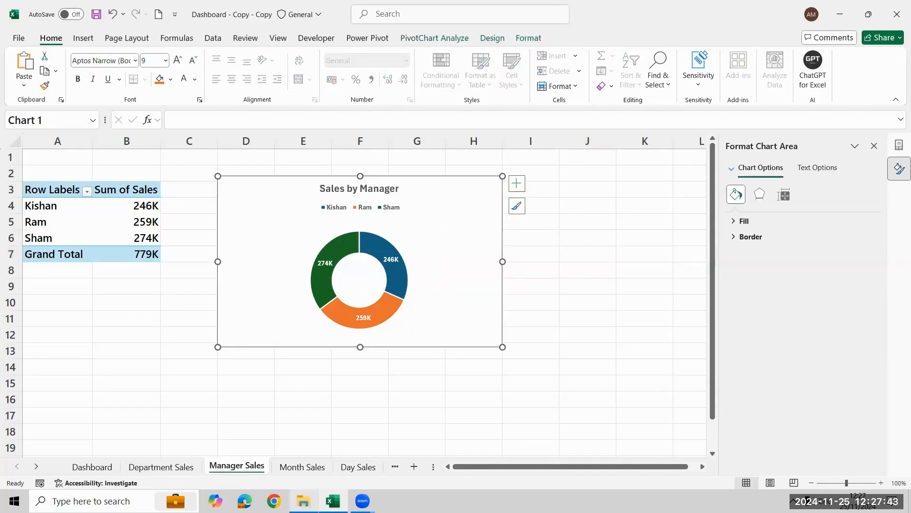
pyautogui.click(92, 466)
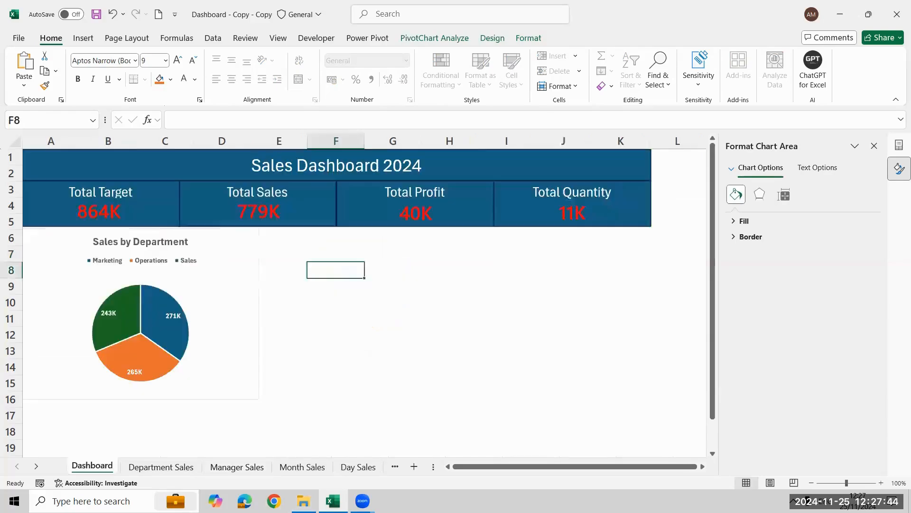
pyautogui.click(438, 258)
pyautogui.press('Left')
pyautogui.press('Left')
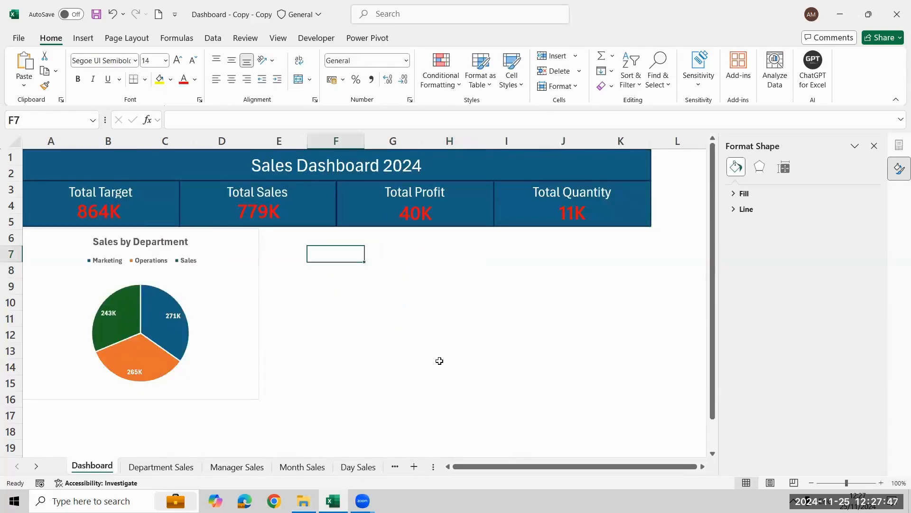
pyautogui.hotkey('ctrl', 'v')
pyautogui.moveTo(565, 271); pyautogui.dragTo(520, 254)
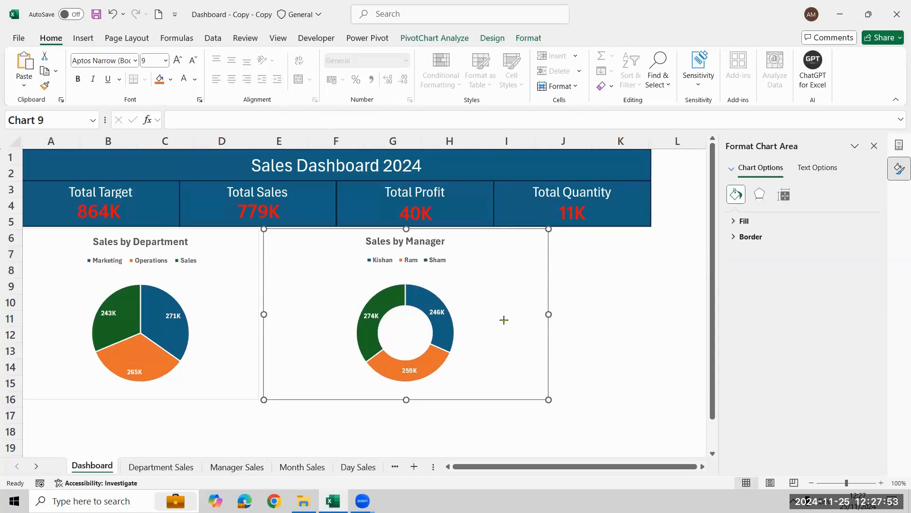
# Filter the pivot table on the Month Sales sheet to show only the top 5 months by Sum of Sales
pyautogui.click(302, 466)
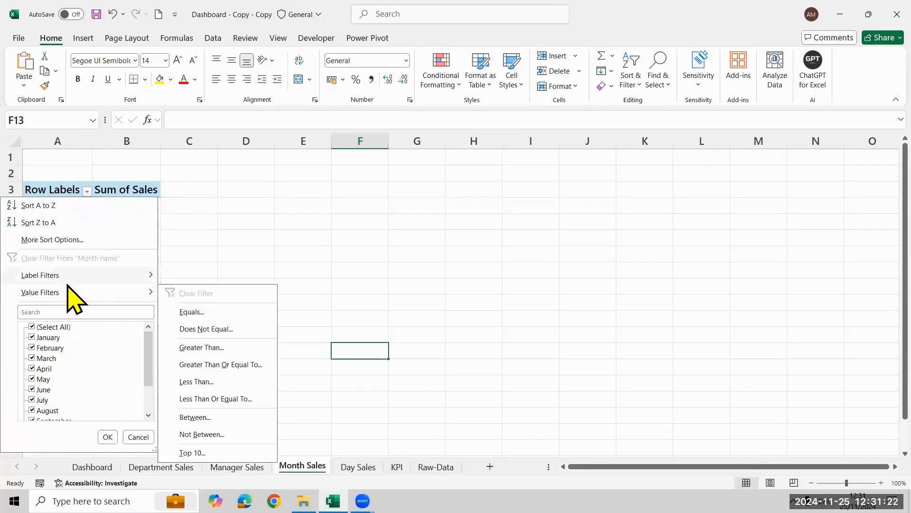
pyautogui.moveTo(67, 294)
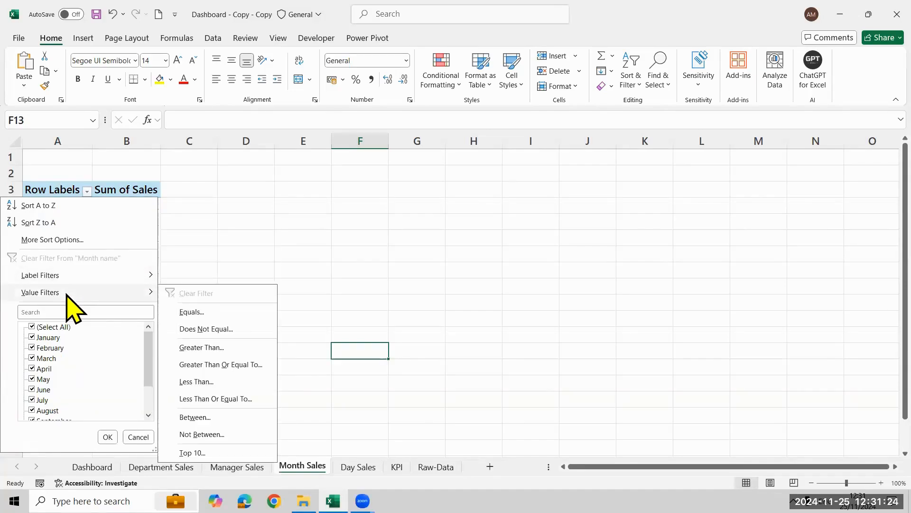
pyautogui.click(192, 452)
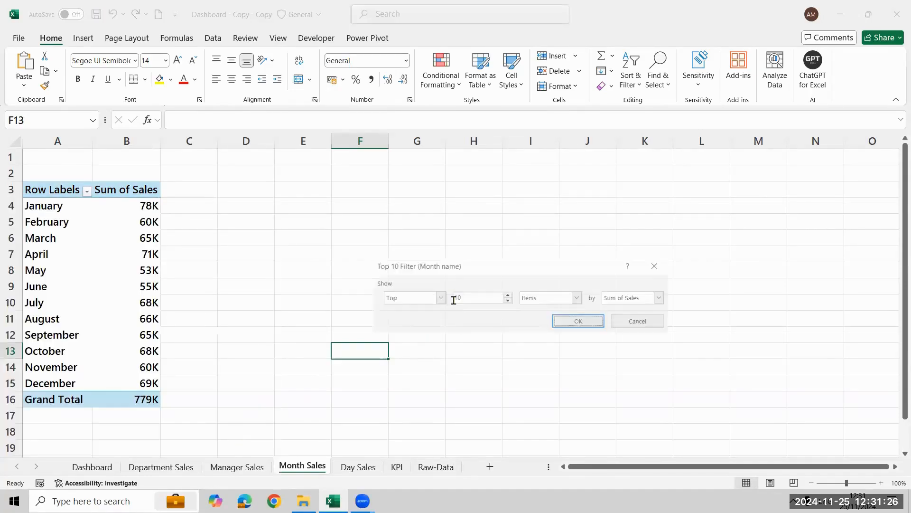
pyautogui.click(475, 298)
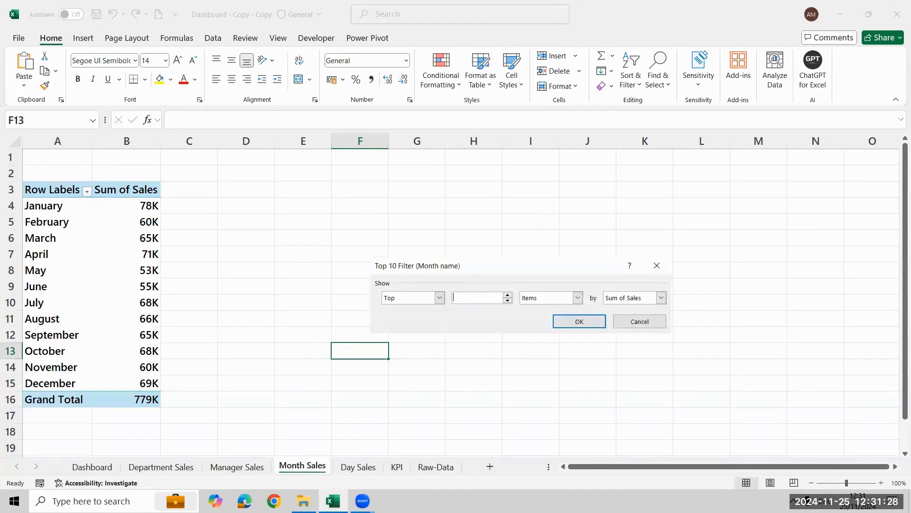
pyautogui.write('5')
pyautogui.press('Return')
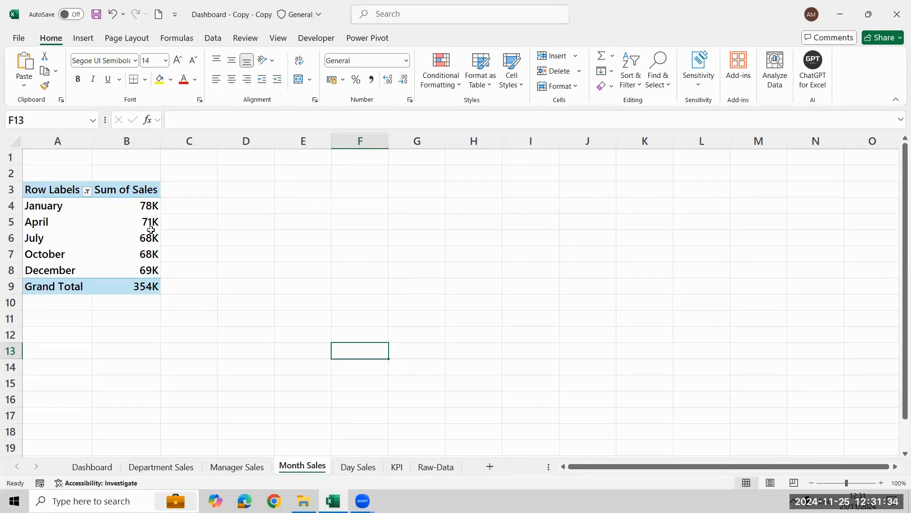
# Insert a Clustered Column PivotChart from the month pivot table, and adjust its position and size beside the table
pyautogui.click(51, 226)
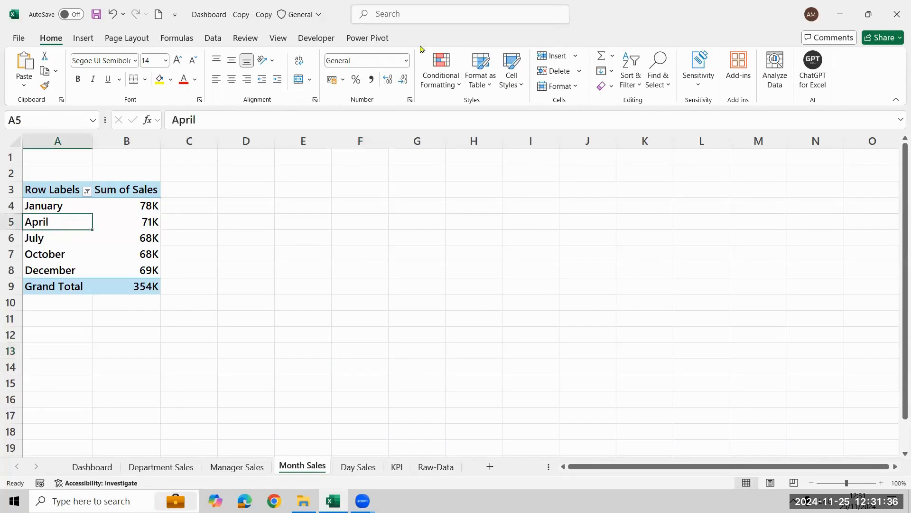
pyautogui.click(422, 39)
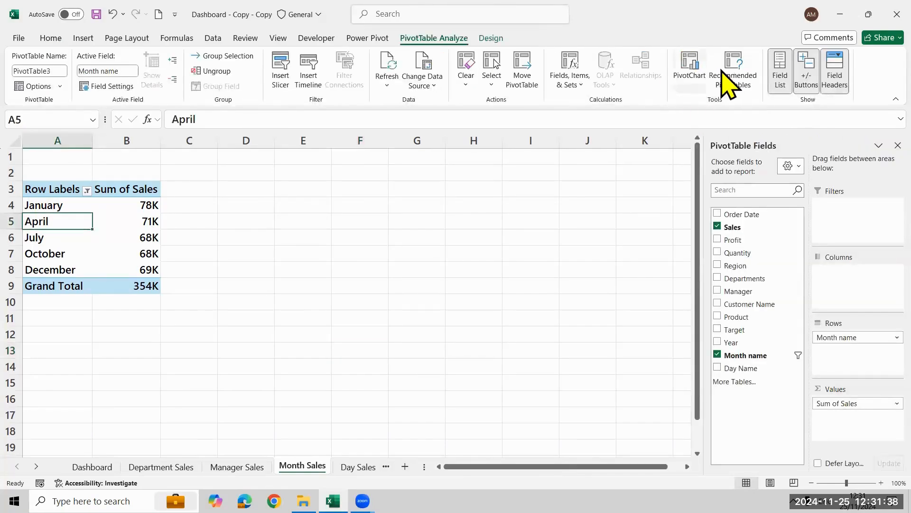
pyautogui.click(692, 76)
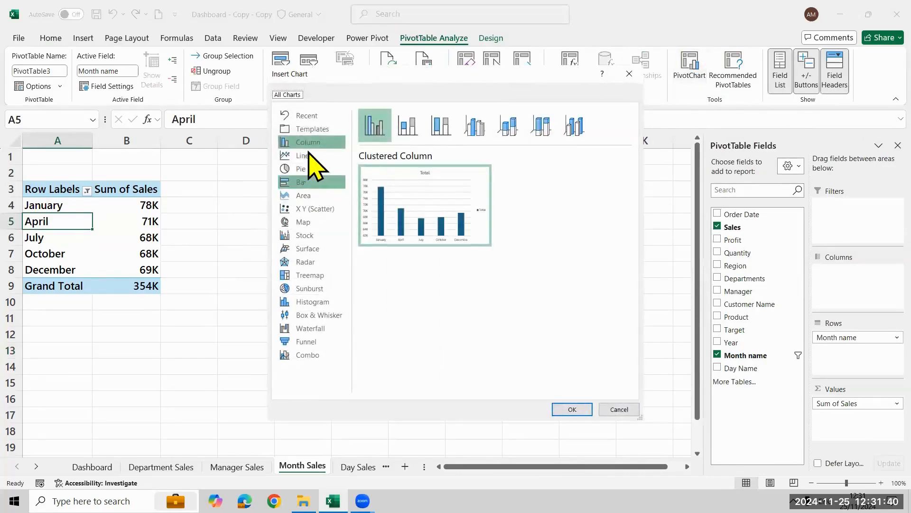
pyautogui.click(570, 411)
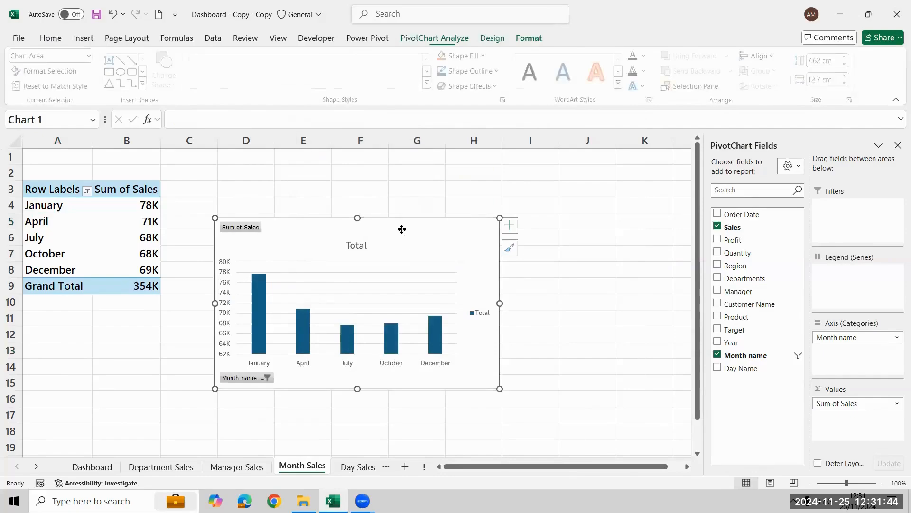
pyautogui.moveTo(401, 228); pyautogui.dragTo(415, 192)
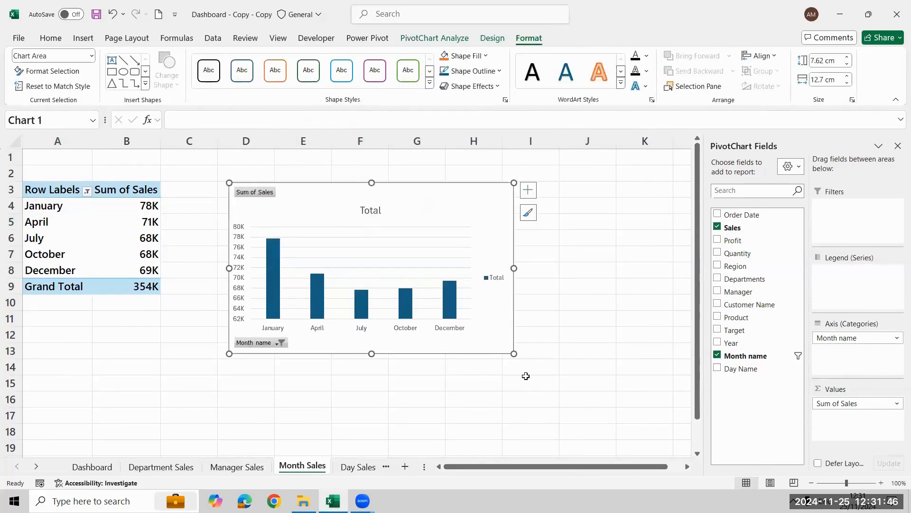
pyautogui.moveTo(514, 353); pyautogui.dragTo(572, 364)
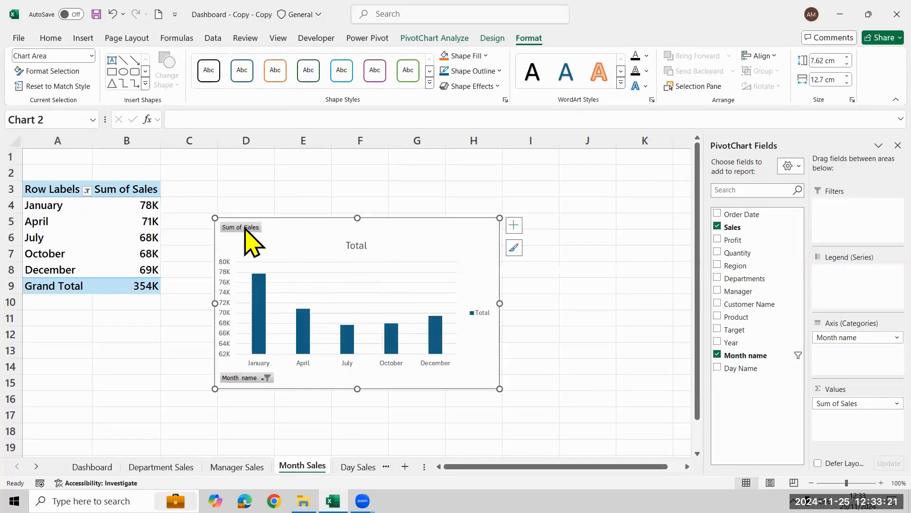
# Try hiding the Sum of Sales value field button on the month column chart
pyautogui.rightClick(244, 227)
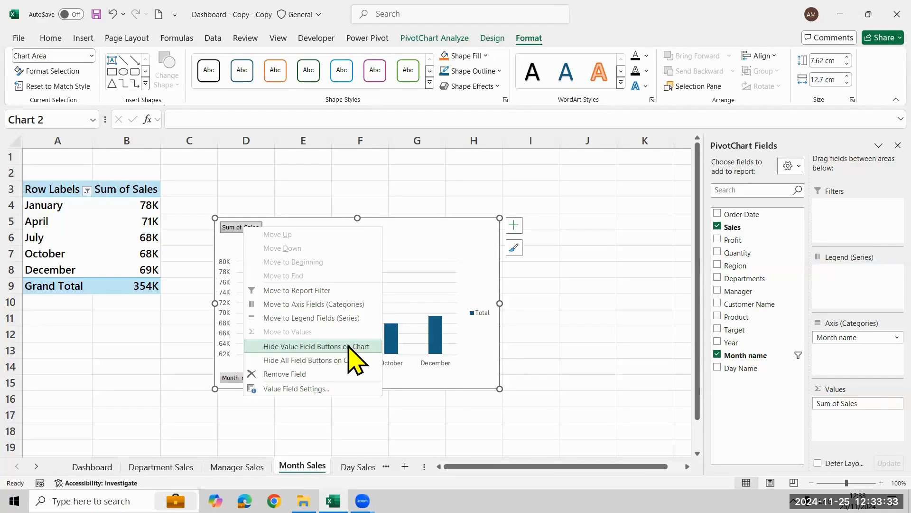
pyautogui.click(349, 346)
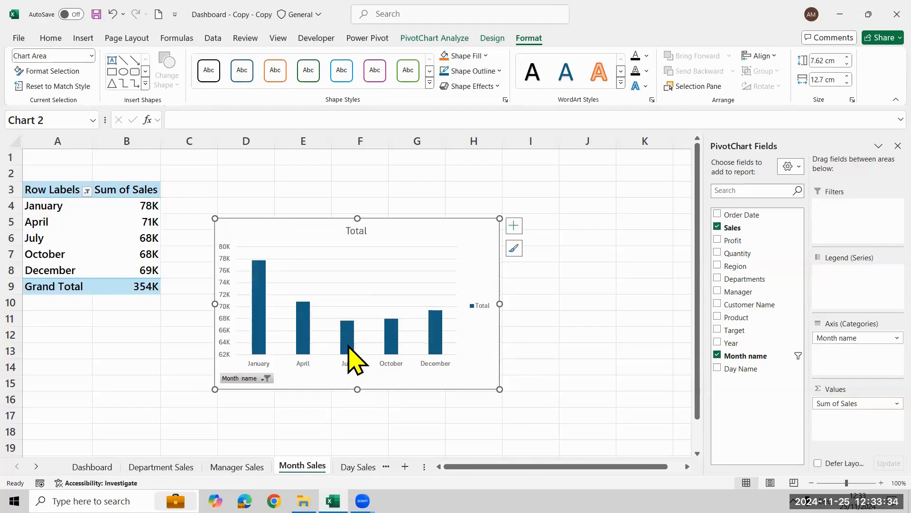
pyautogui.click(485, 311)
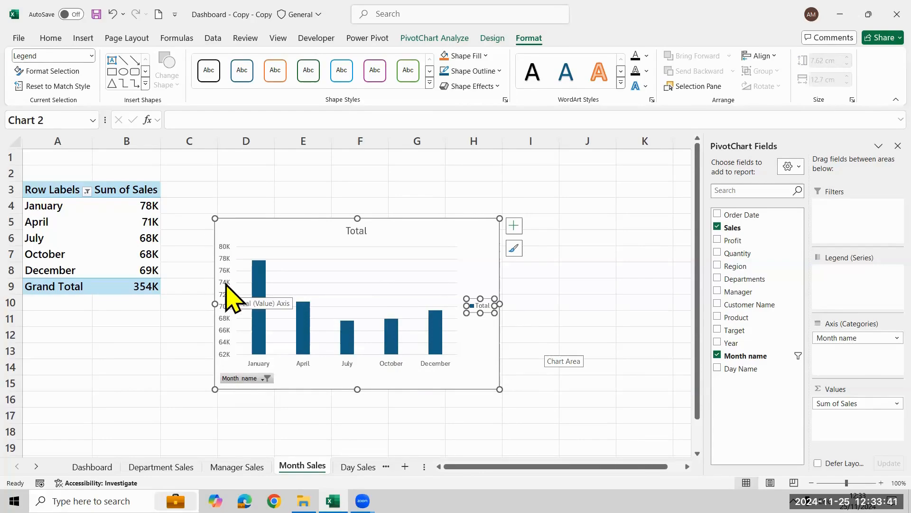
pyautogui.click(232, 230)
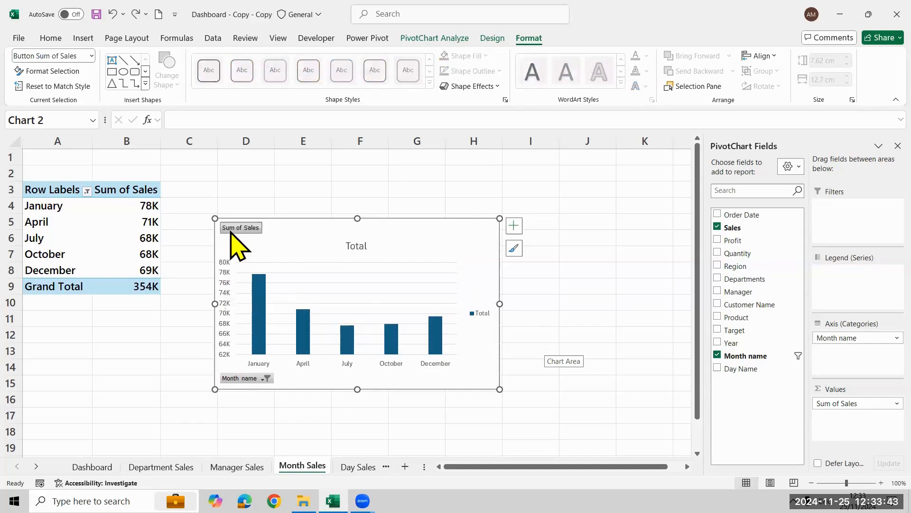
pyautogui.rightClick(231, 232)
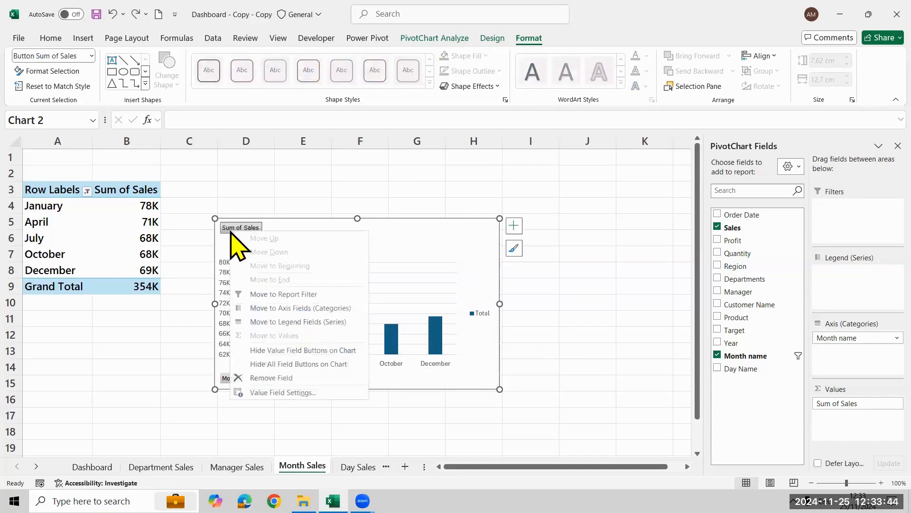
pyautogui.click(306, 354)
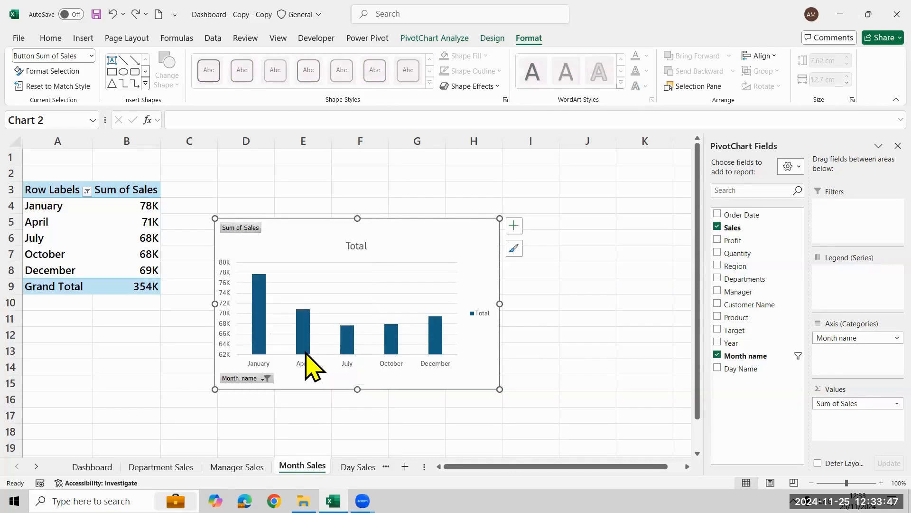
# Try hiding the remaining Month name field button, and undo the field button changes on the chart
pyautogui.rightClick(243, 378)
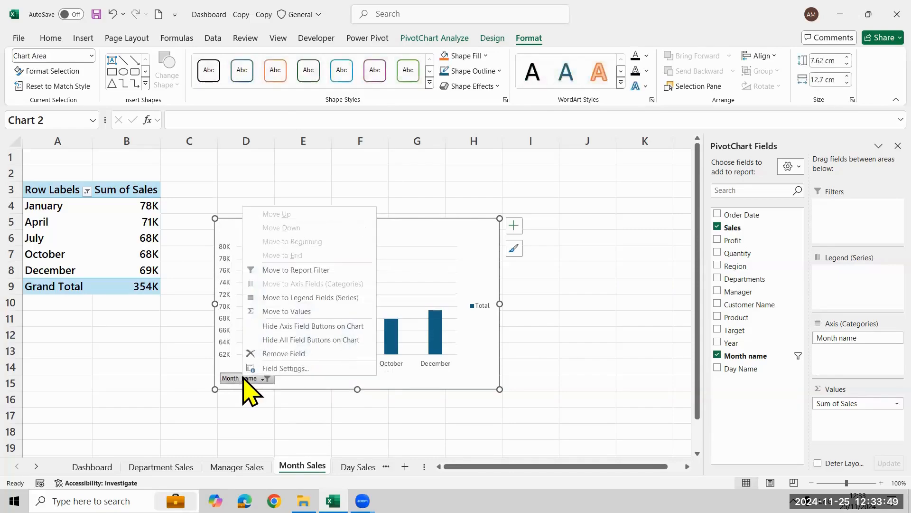
pyautogui.click(301, 340)
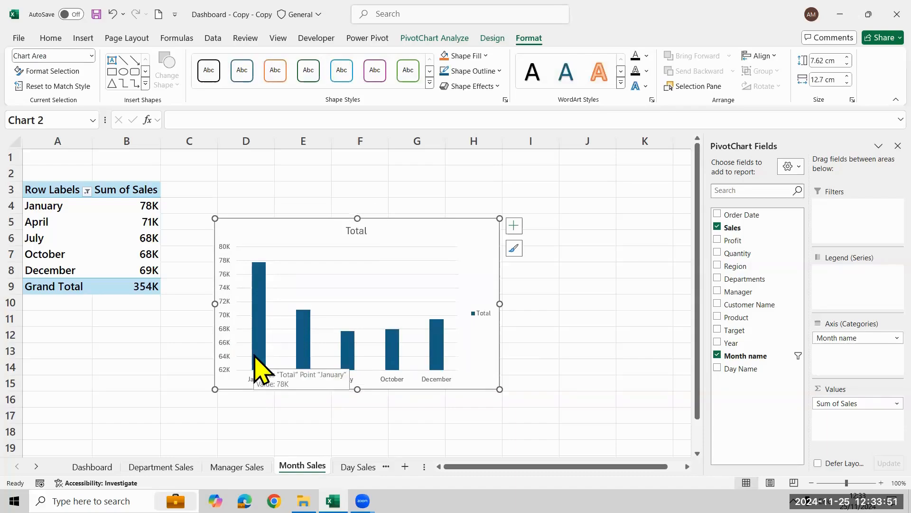
pyautogui.hotkey('ctrl', 'z')
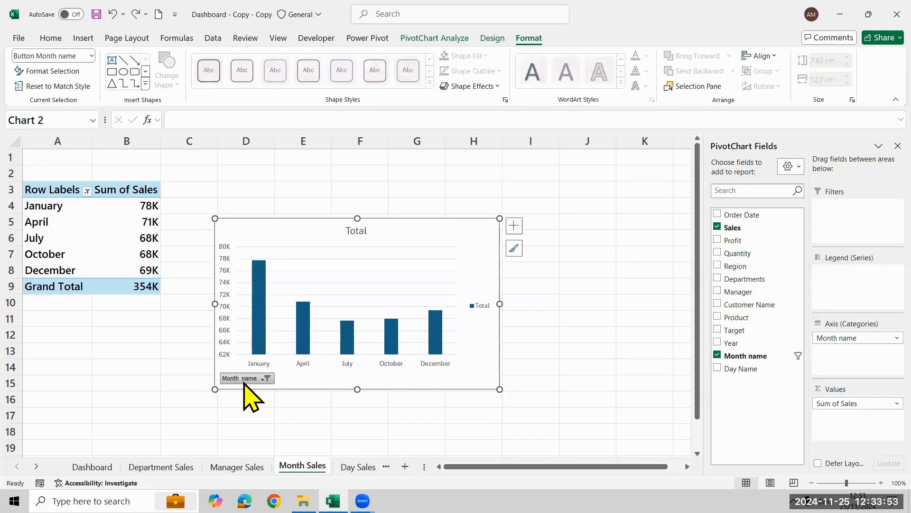
pyautogui.hotkey('ctrl', 'z')
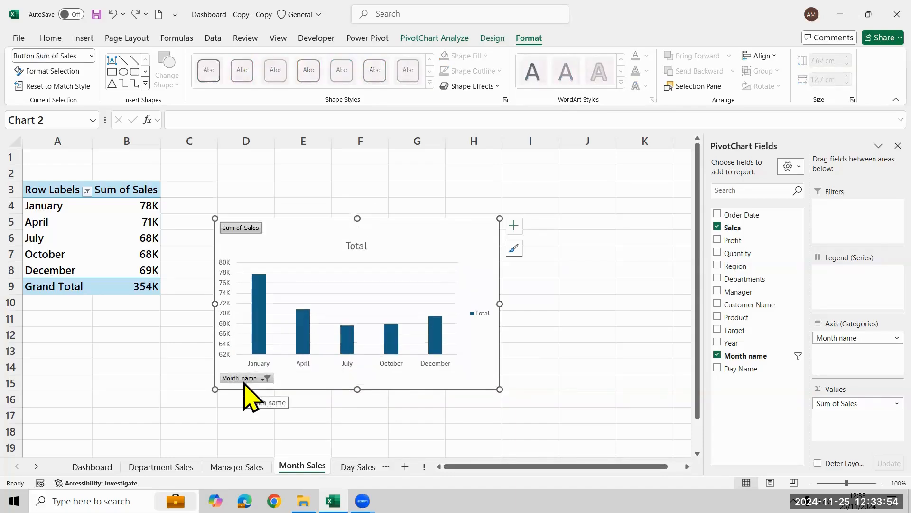
# Hide all field buttons on the month column chart
pyautogui.rightClick(237, 231)
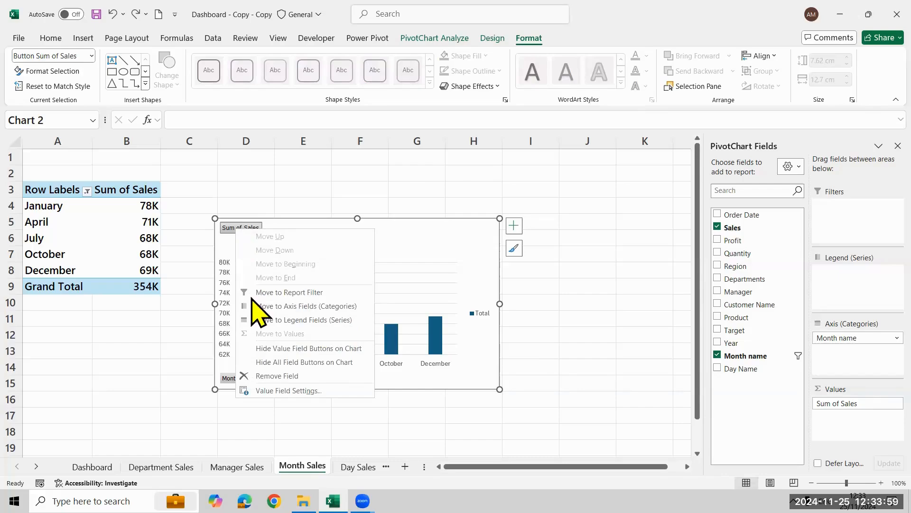
pyautogui.click(281, 362)
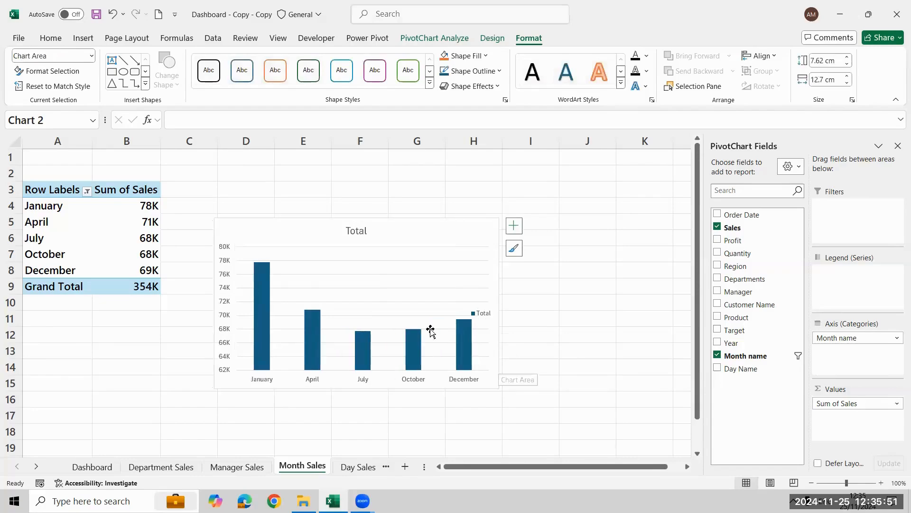
# Try deleting the month chart's legend and check the list of chart elements
pyautogui.press('Delete')
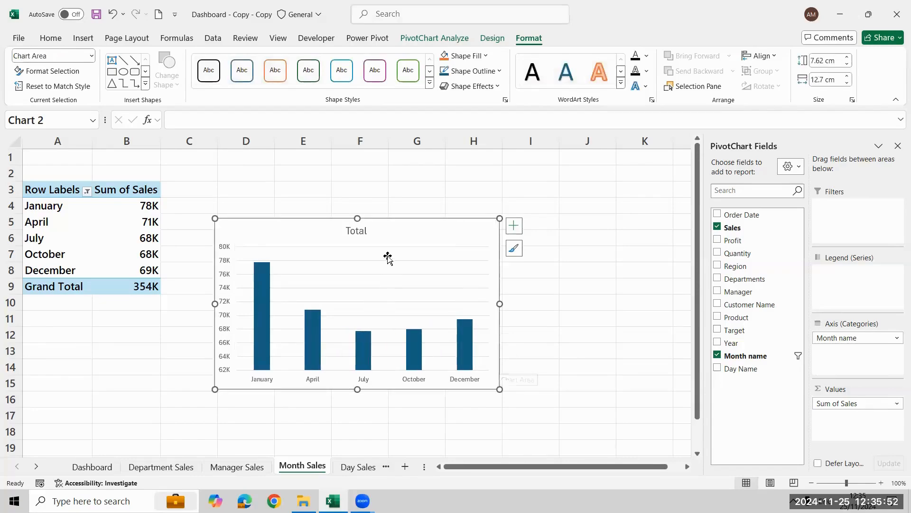
pyautogui.click(515, 225)
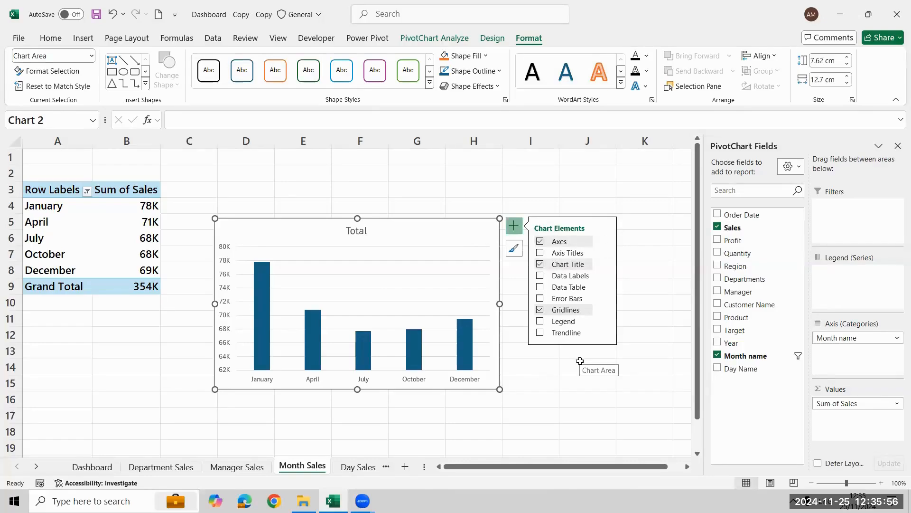
pyautogui.click(624, 175)
pyautogui.click(480, 266)
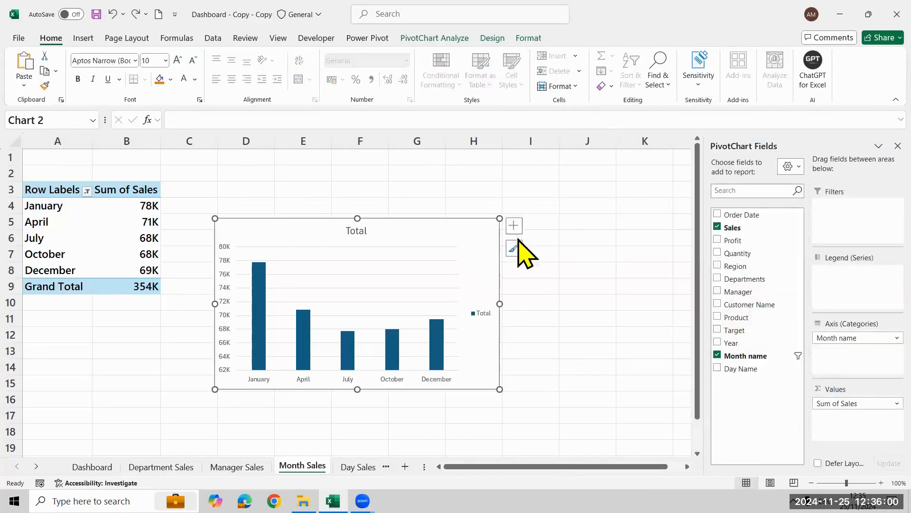
# Try switching the axis titles and the chart title of the month column chart on and off
pyautogui.click(514, 227)
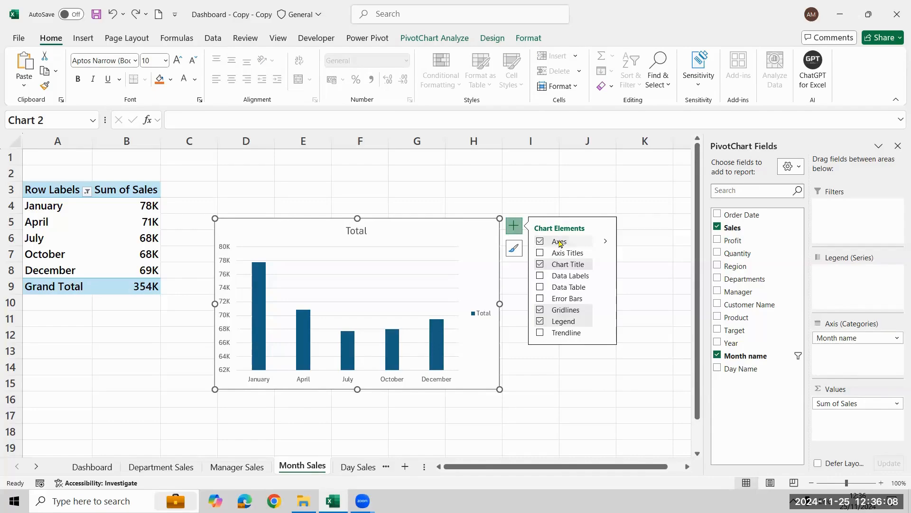
pyautogui.click(541, 254)
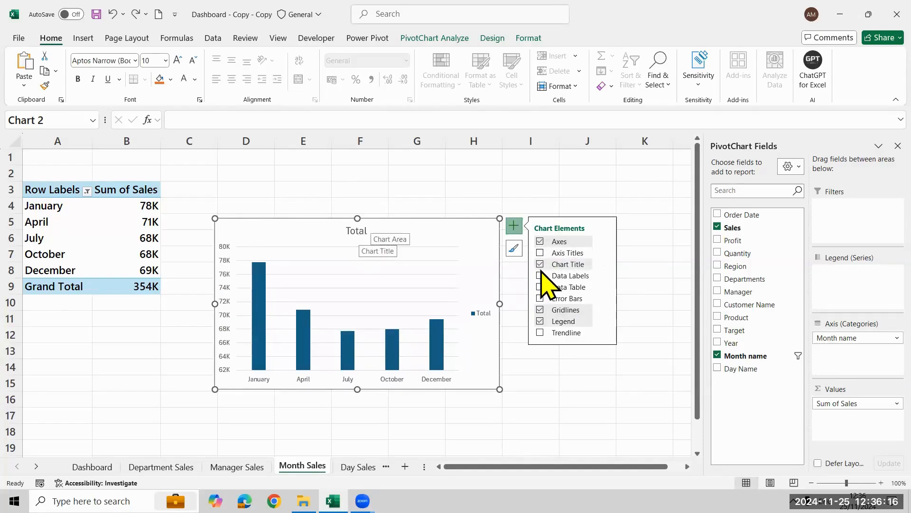
pyautogui.click(540, 265)
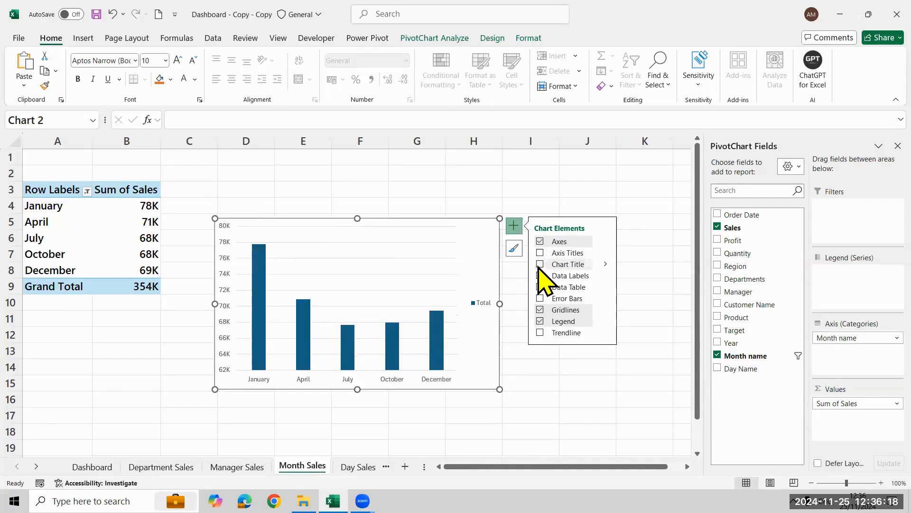
pyautogui.click(540, 264)
# Replace the month chart's title with "Top 5 Sales by Month" and turn on bold for it
pyautogui.click(358, 231)
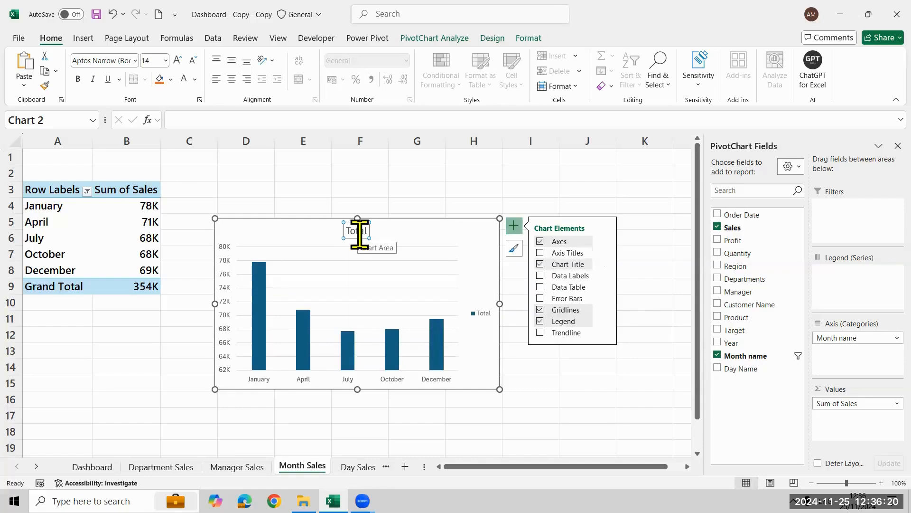
pyautogui.click(359, 231)
pyautogui.hotkey('ctrl', 'a')
pyautogui.write('Top')
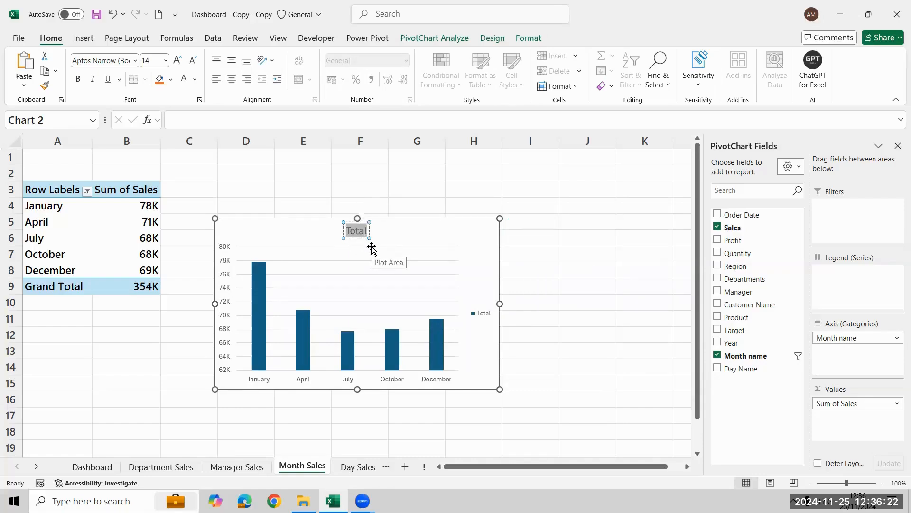
pyautogui.write(' 5')
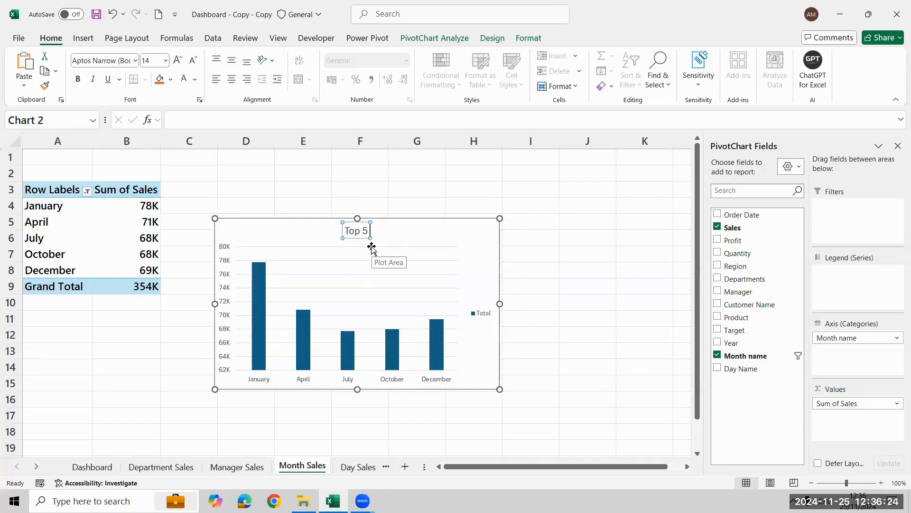
pyautogui.write(' Sa')
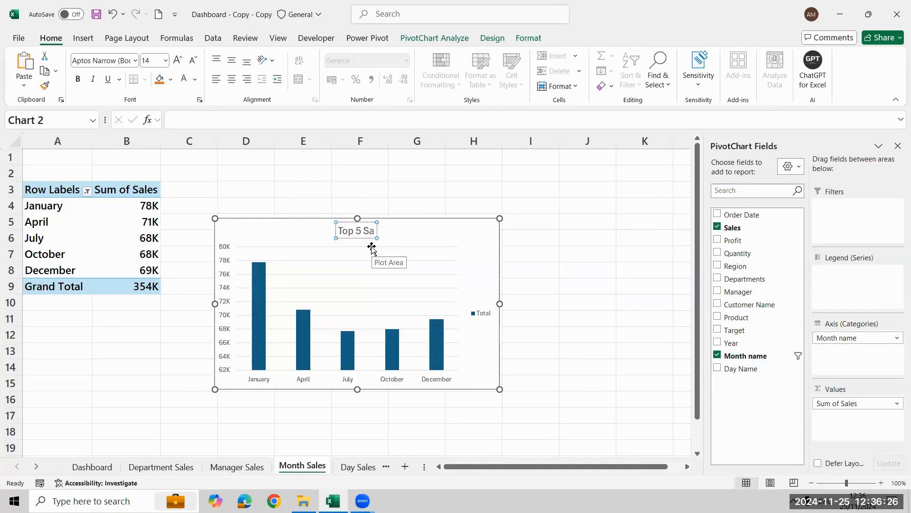
pyautogui.write('les by Month')
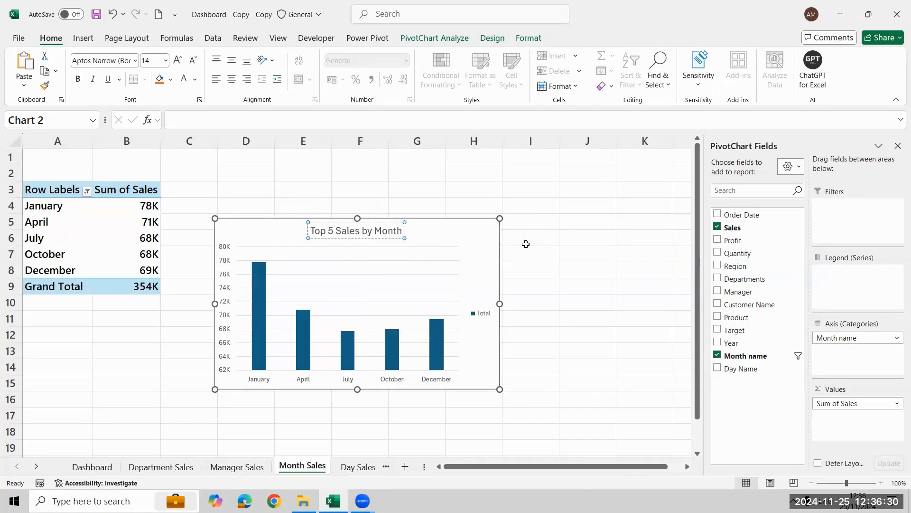
pyautogui.click(78, 79)
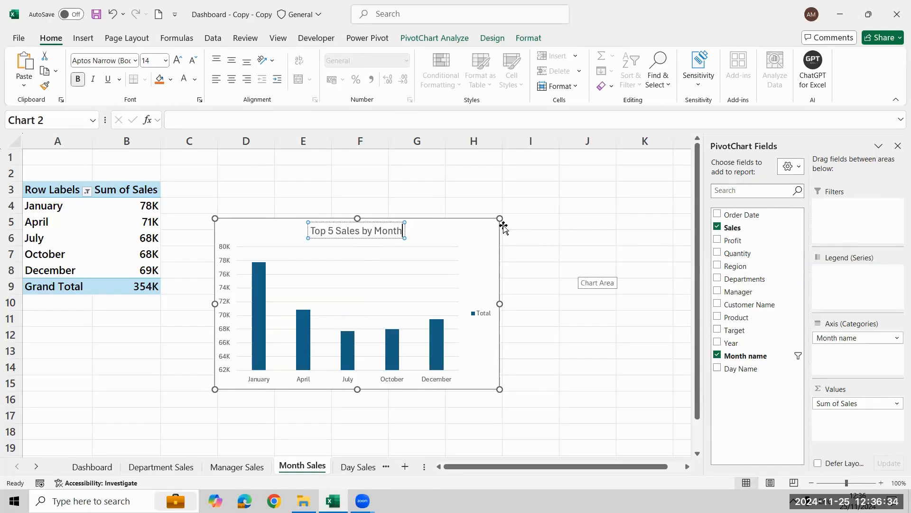
# Make the month column chart's title "Top 5 Sales by Month" bold
pyautogui.click(539, 219)
pyautogui.click(371, 234)
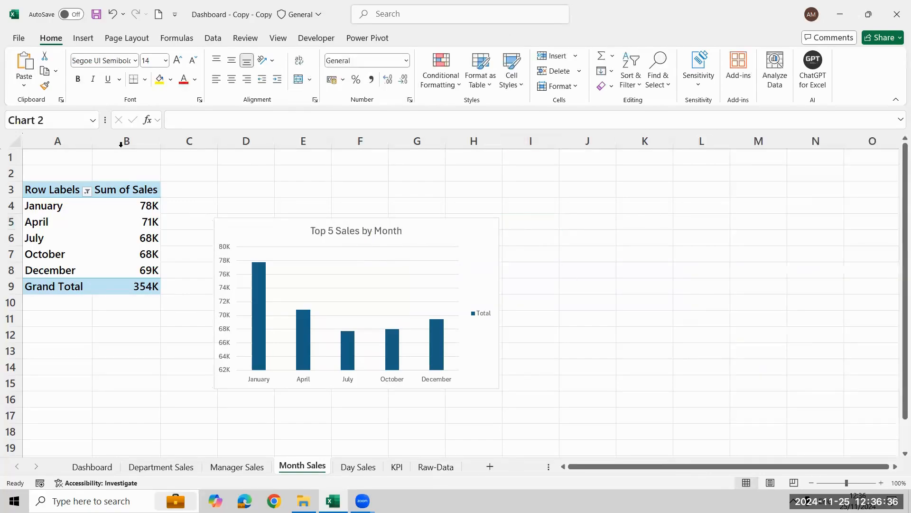
pyautogui.click(601, 235)
# Add data labels to the columns of the Top 5 Sales by Month chart
pyautogui.click(450, 244)
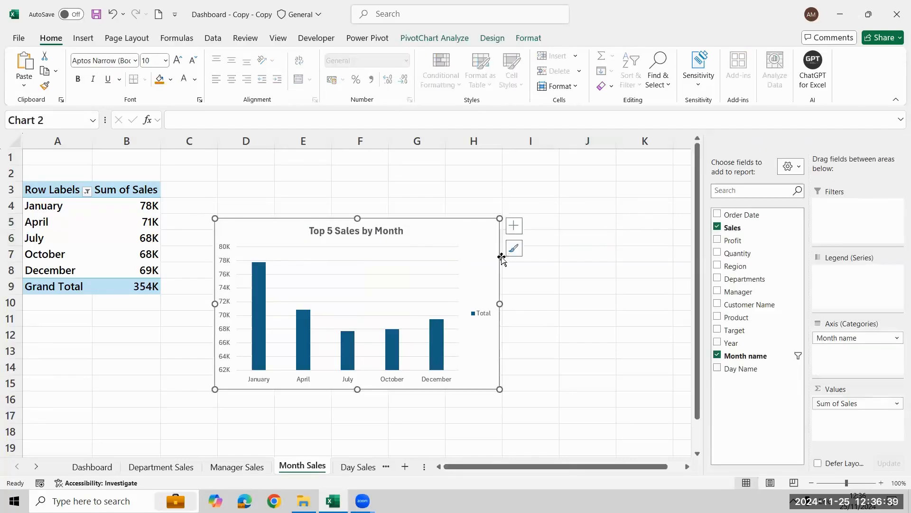
pyautogui.click(514, 226)
pyautogui.click(563, 333)
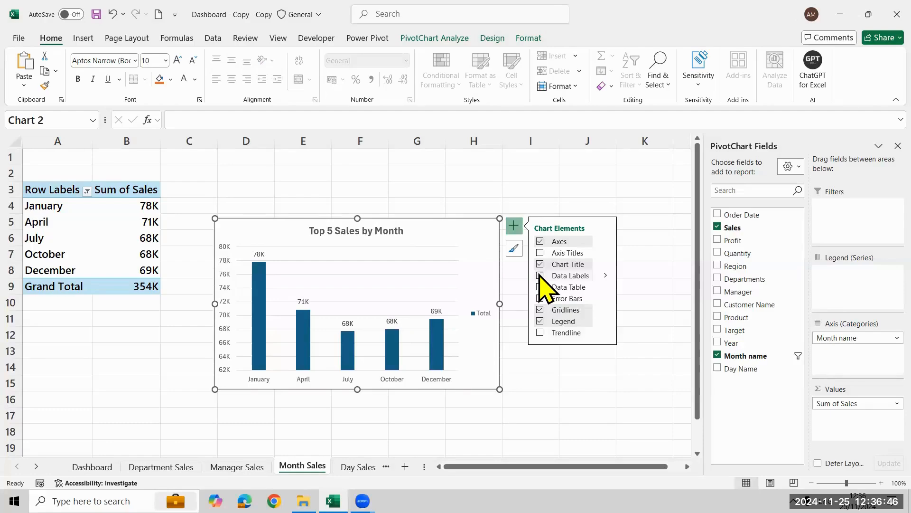
pyautogui.click(540, 275)
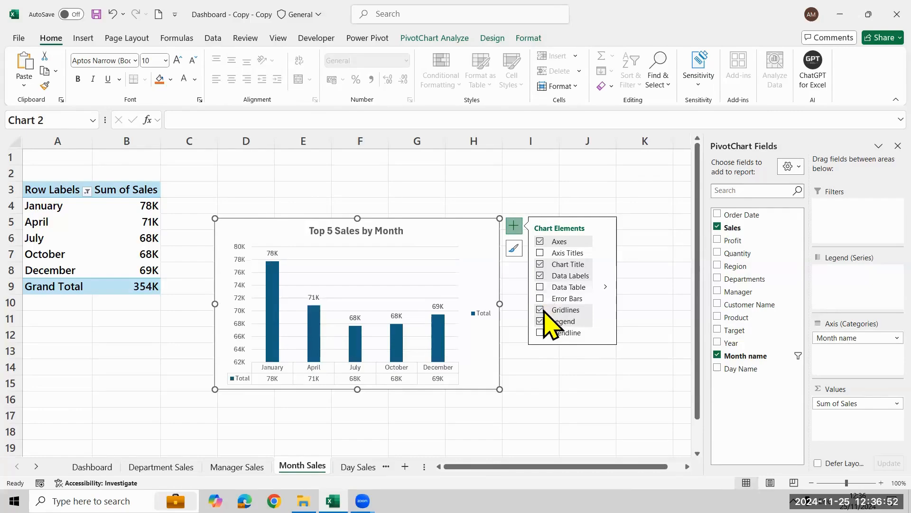
# Try switching the data table and the error bars of the month column chart on and off
pyautogui.click(540, 287)
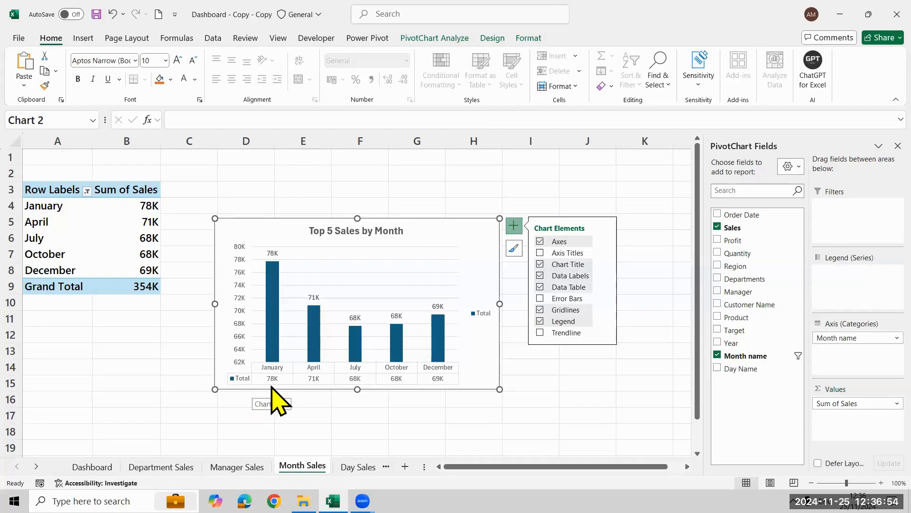
pyautogui.click(540, 287)
pyautogui.click(540, 298)
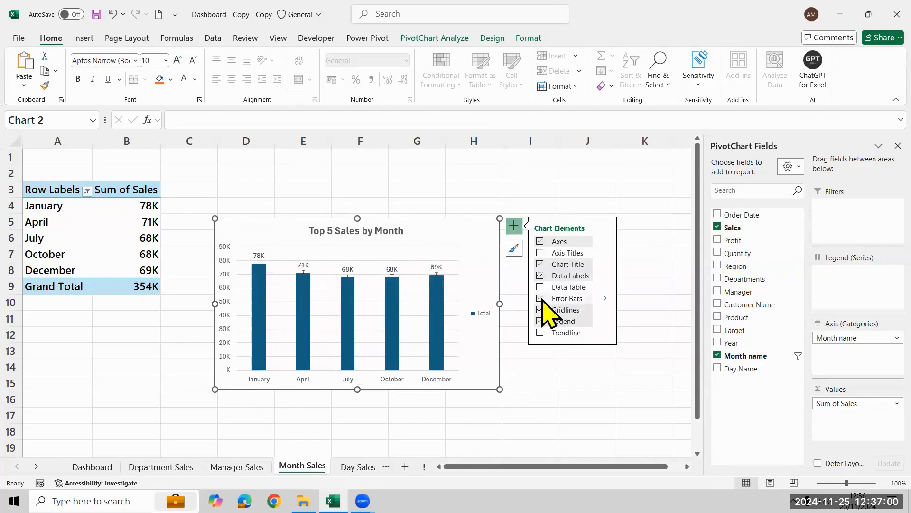
pyautogui.click(541, 299)
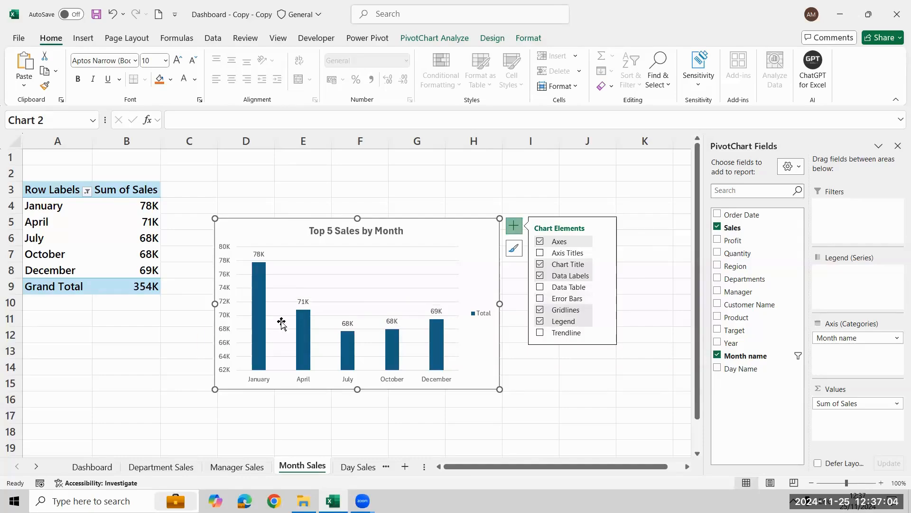
pyautogui.click(541, 299)
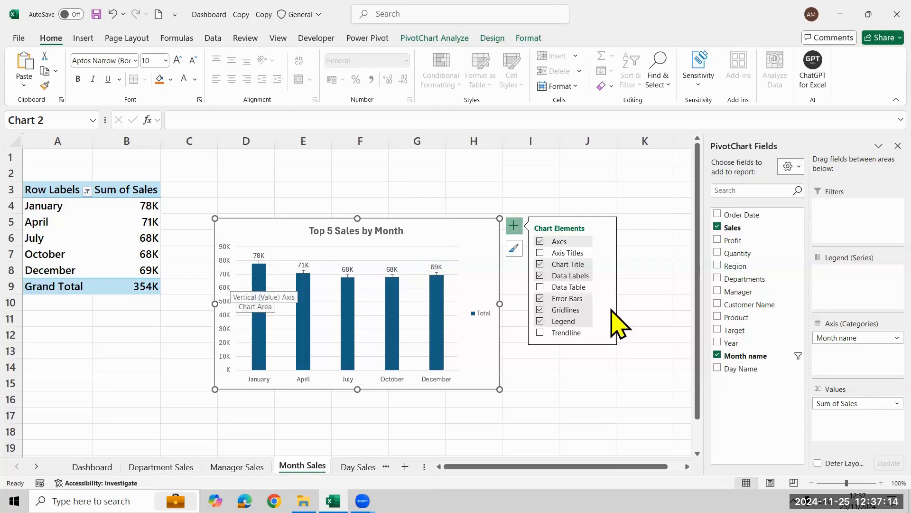
pyautogui.click(541, 300)
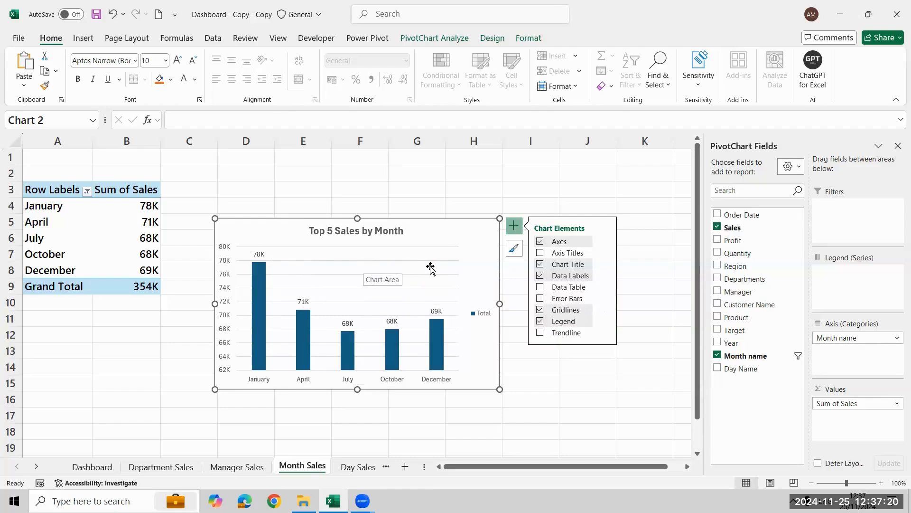
# Remove the gridlines and the legend from the Top 5 Sales by Month chart
pyautogui.click(541, 311)
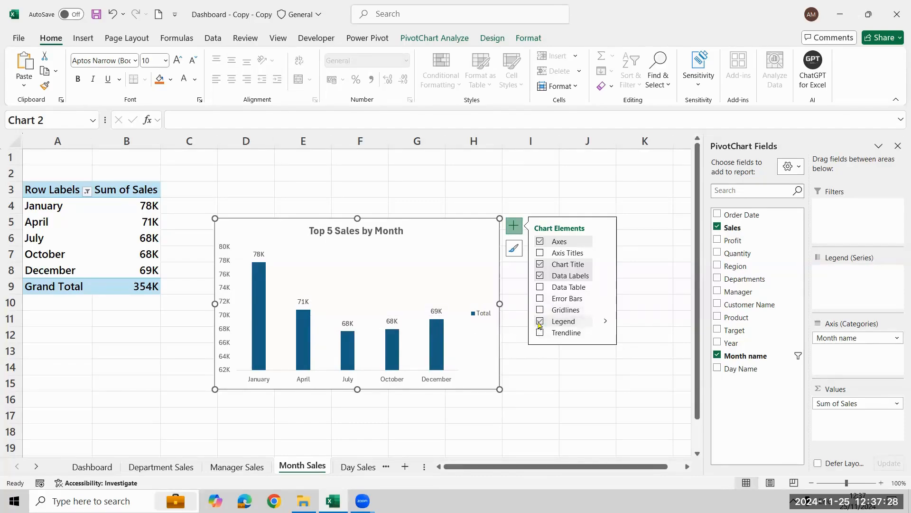
pyautogui.click(539, 324)
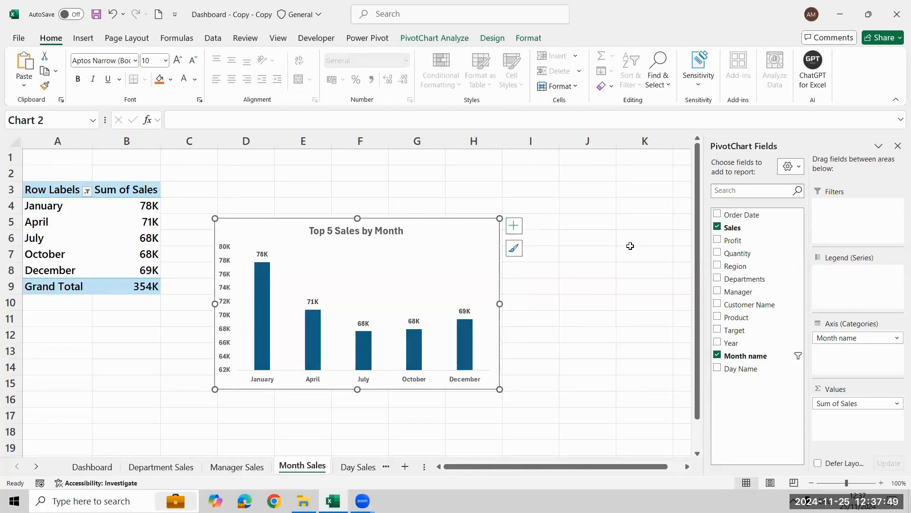
# Paste the copied month chart onto the Dashboard sheet and place it directly below the Sales by Department pie chart
pyautogui.click(92, 467)
pyautogui.click(589, 253)
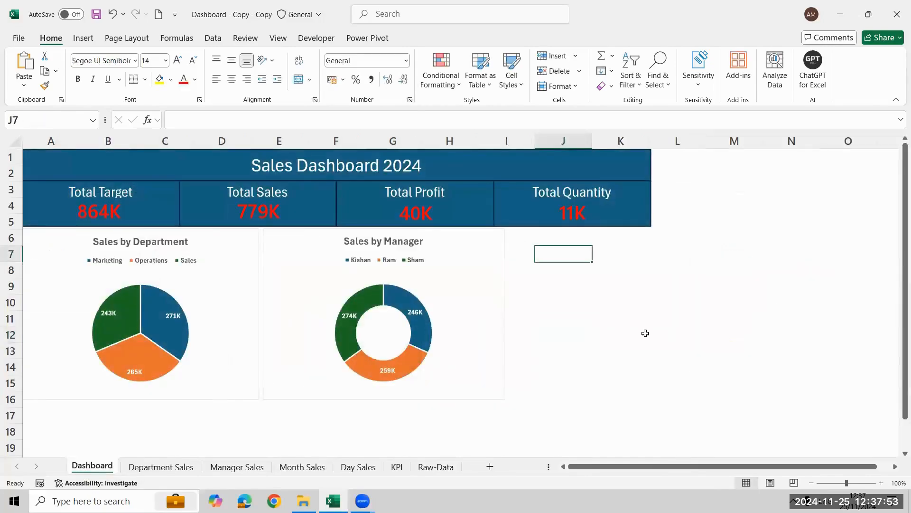
pyautogui.hotkey('ctrl', 'v')
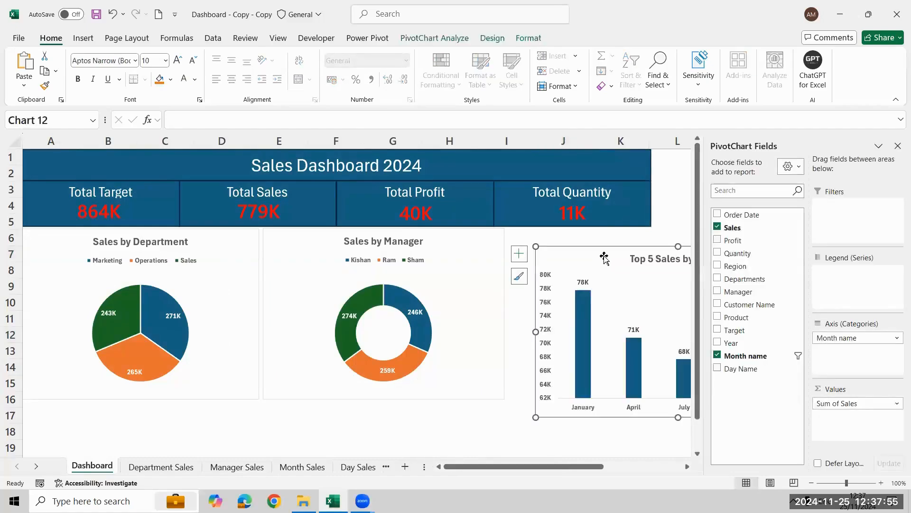
pyautogui.moveTo(313, 390); pyautogui.dragTo(81, 417)
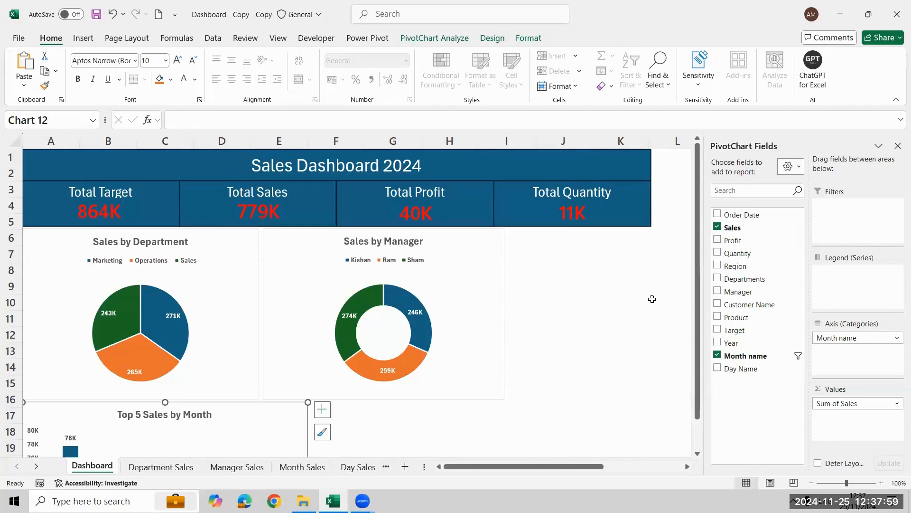
pyautogui.click(634, 295)
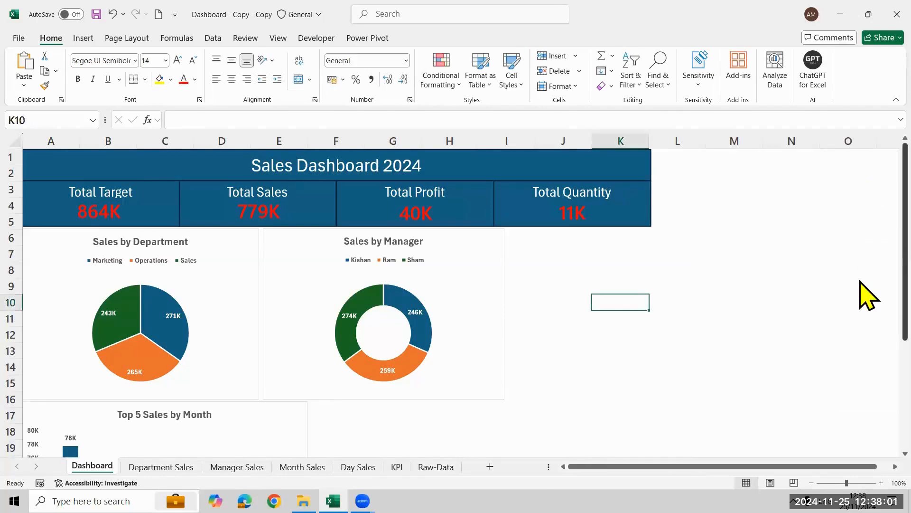
# Set the Dashboard sheet's zoom to 80% and examine the layout of the KPI header and the three charts
pyautogui.scroll(-1, 861, 347)
pyautogui.scroll(-3, 860, 347)
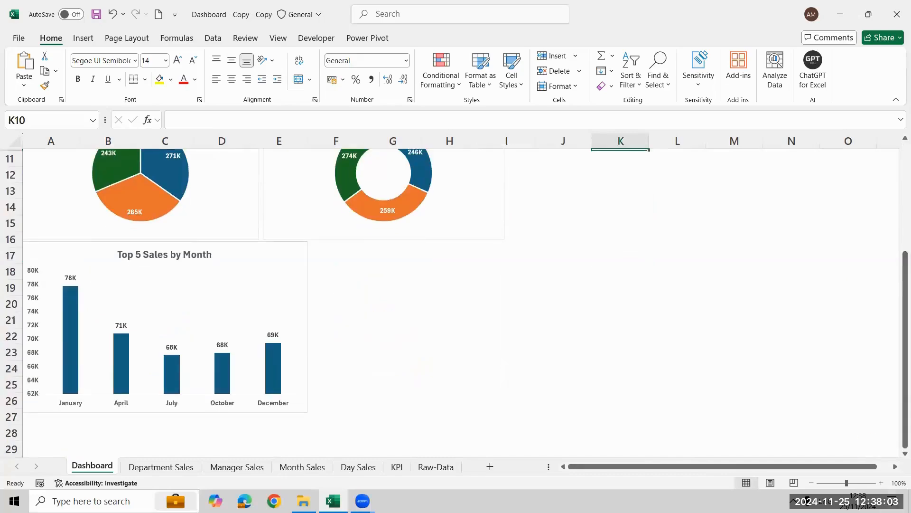
pyautogui.click(850, 401)
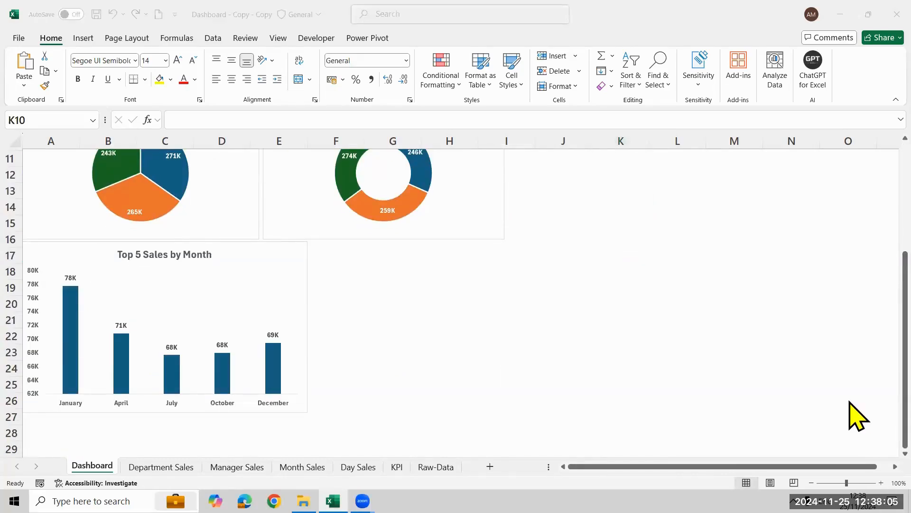
pyautogui.scroll(-3, 855, 385)
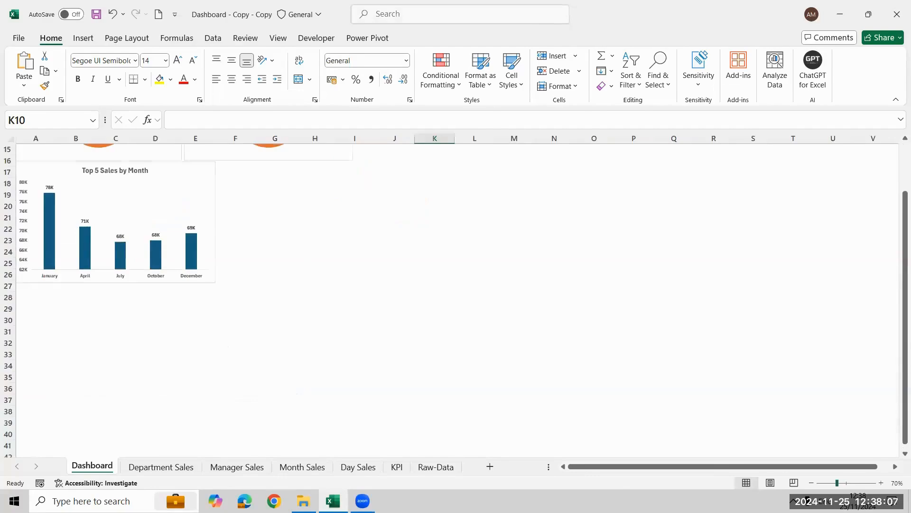
pyautogui.scroll(5, 864, 339)
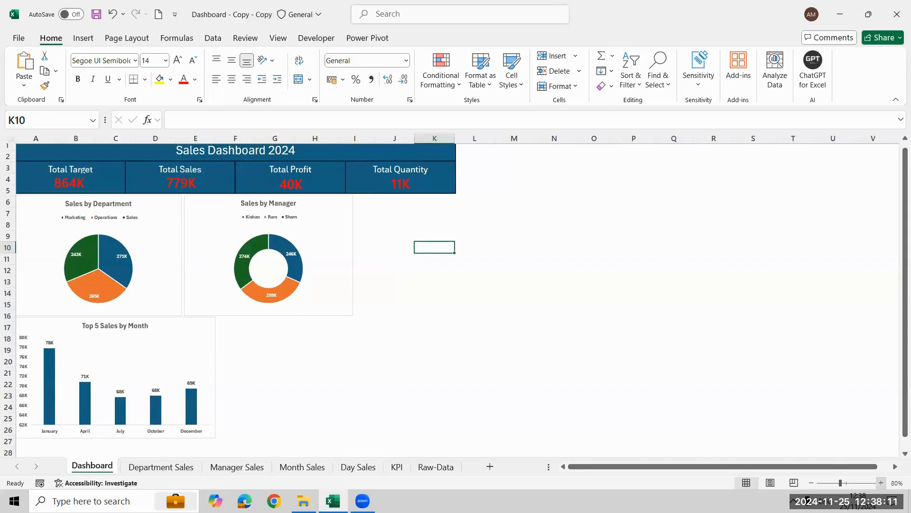
pyautogui.click(881, 482)
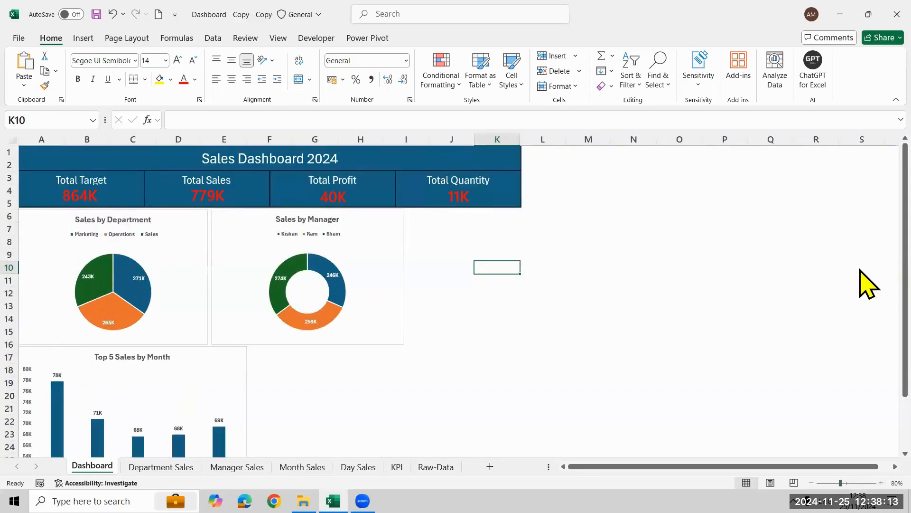
pyautogui.moveTo(905, 276); pyautogui.dragTo(860, 301)
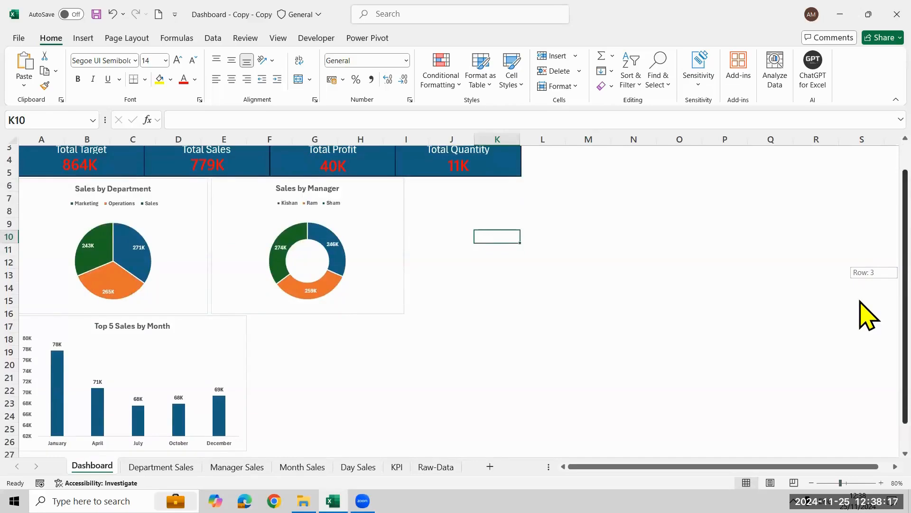
pyautogui.moveTo(860, 300); pyautogui.dragTo(878, 285)
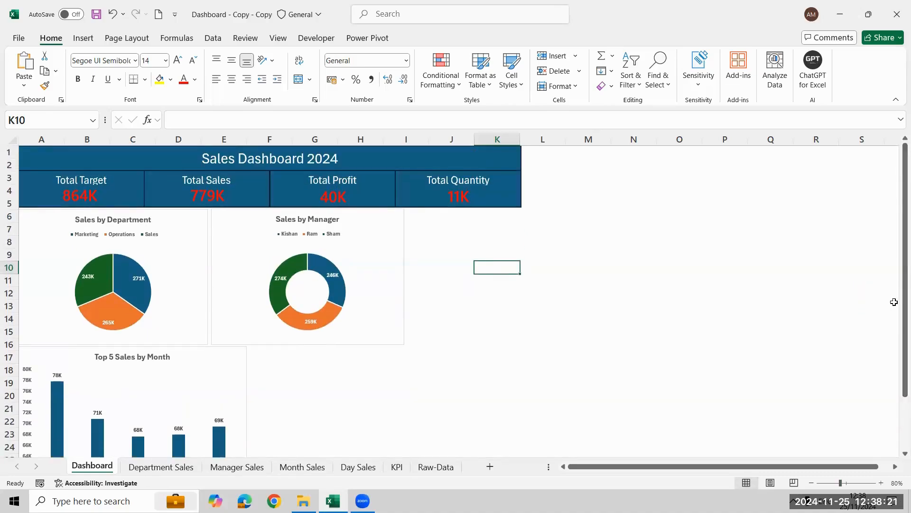
# Insert a Clustered Bar pivot chart from the pivot table on the Day Sales sheet and move it slightly upward beside the table
pyautogui.click(359, 467)
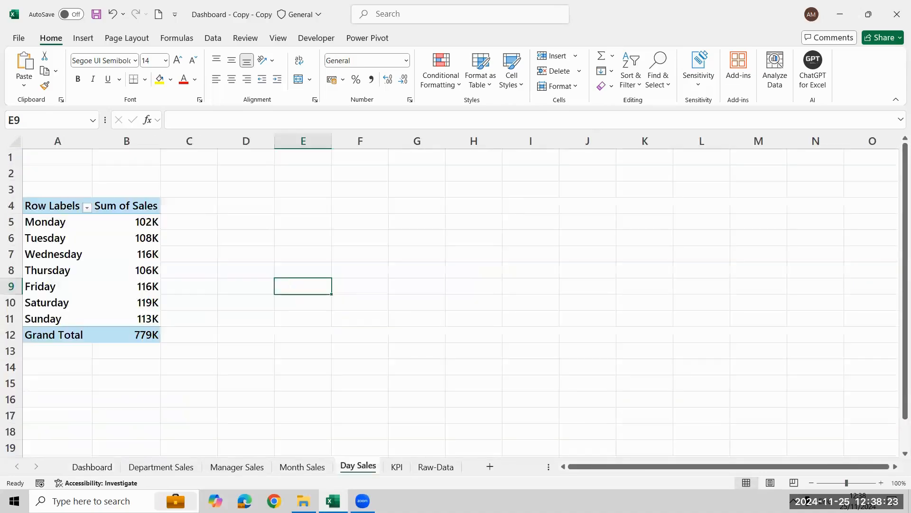
pyautogui.click(302, 466)
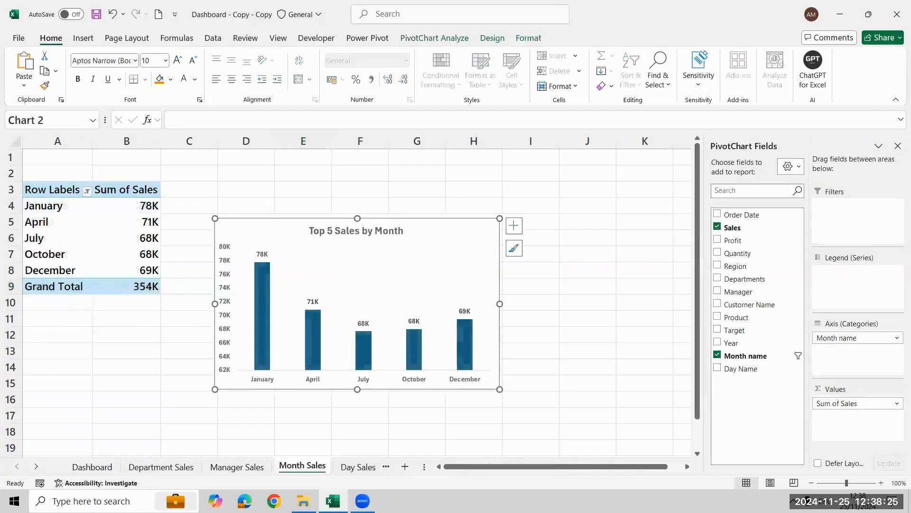
pyautogui.click(349, 467)
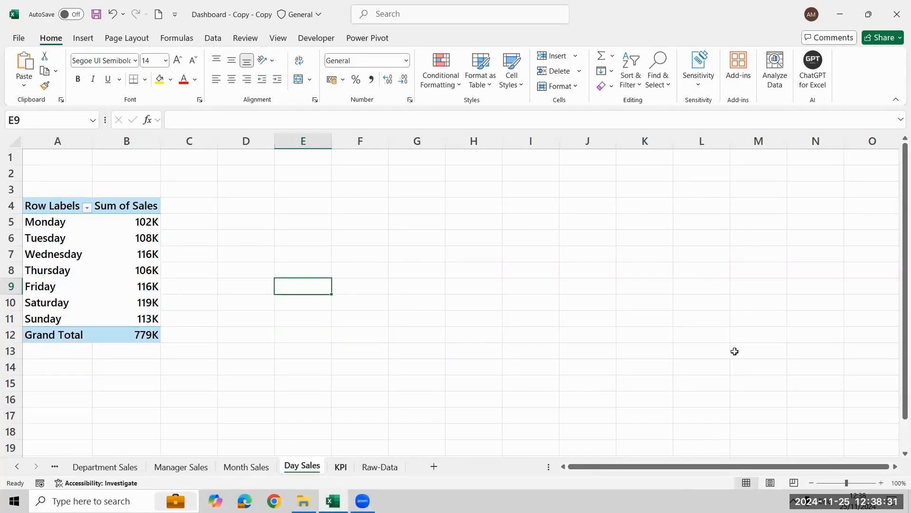
pyautogui.click(112, 283)
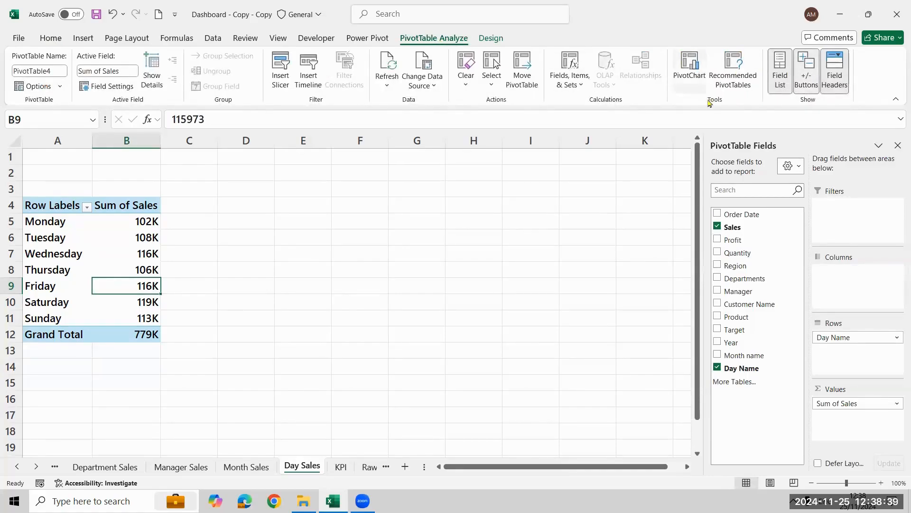
pyautogui.click(698, 91)
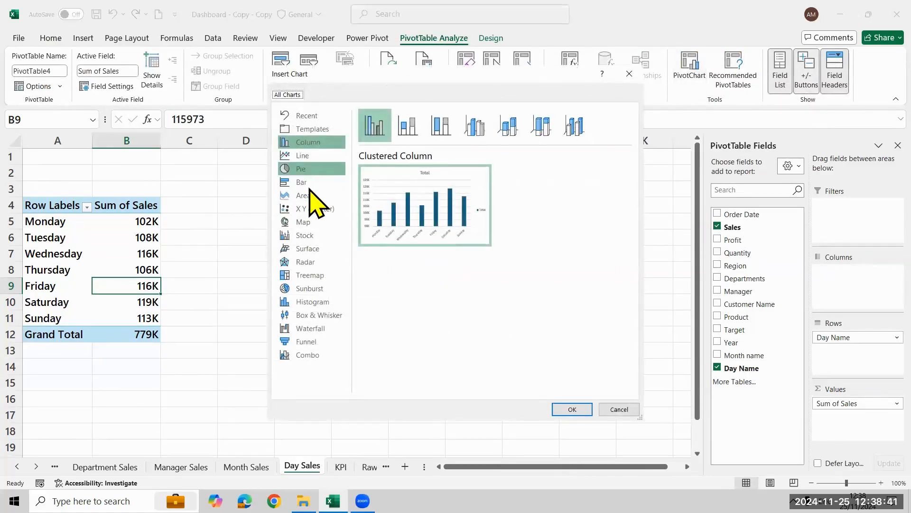
pyautogui.click(308, 183)
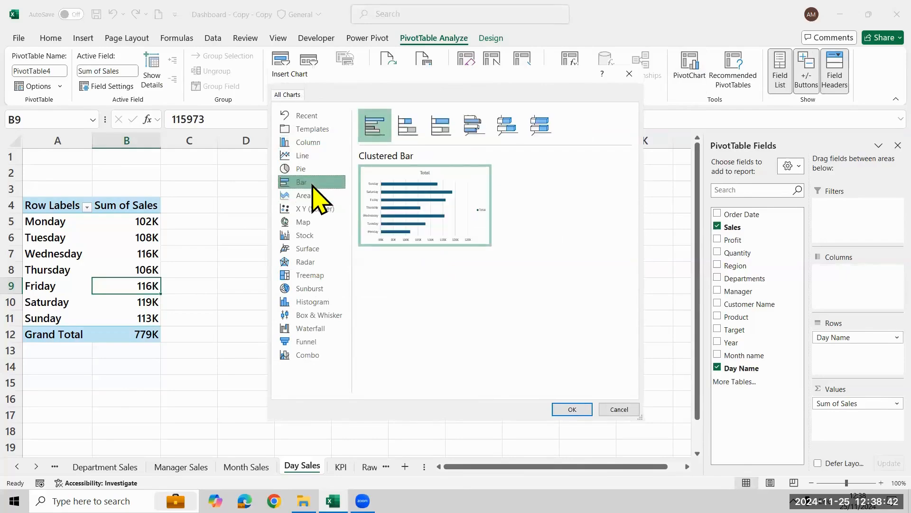
pyautogui.click(573, 409)
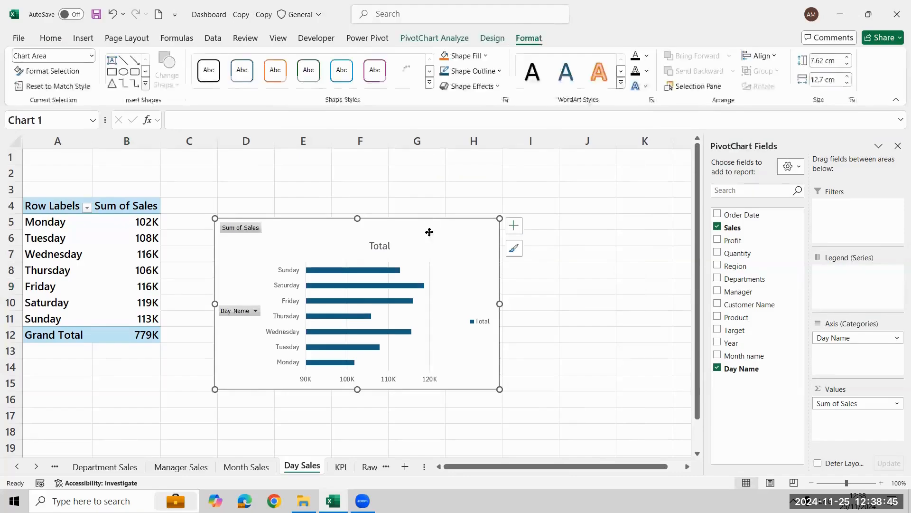
pyautogui.moveTo(429, 233); pyautogui.dragTo(438, 191)
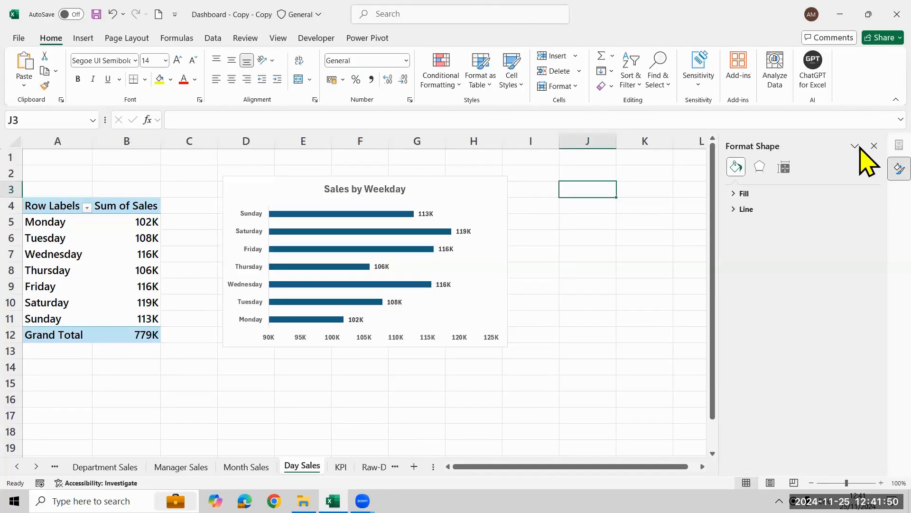
# Close the Format Shape pane and sort the weekday pivot table by sales, trying largest to smallest and settling on smallest to largest
pyautogui.click(877, 147)
pyautogui.click(146, 221)
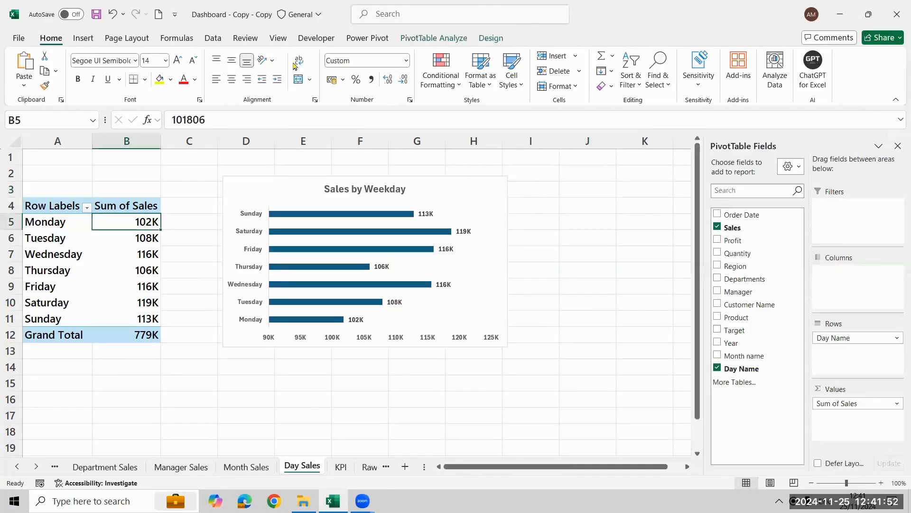
pyautogui.click(220, 38)
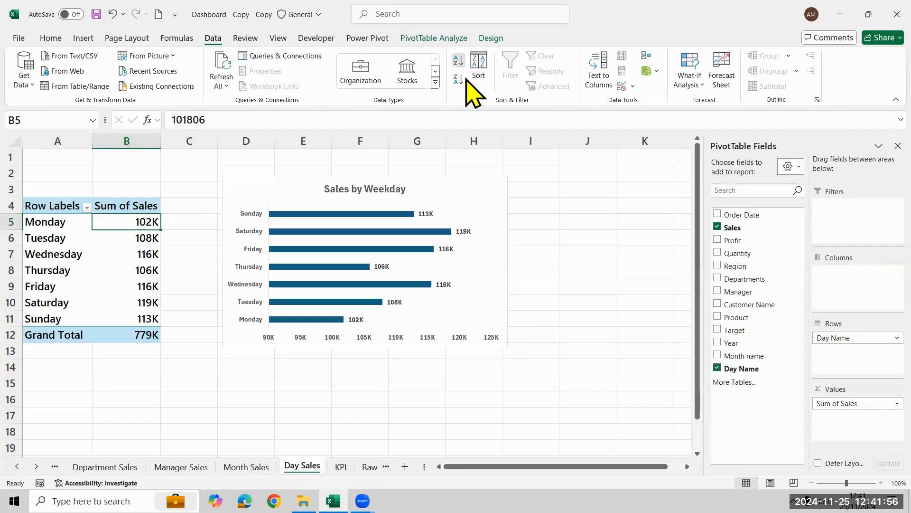
pyautogui.click(458, 78)
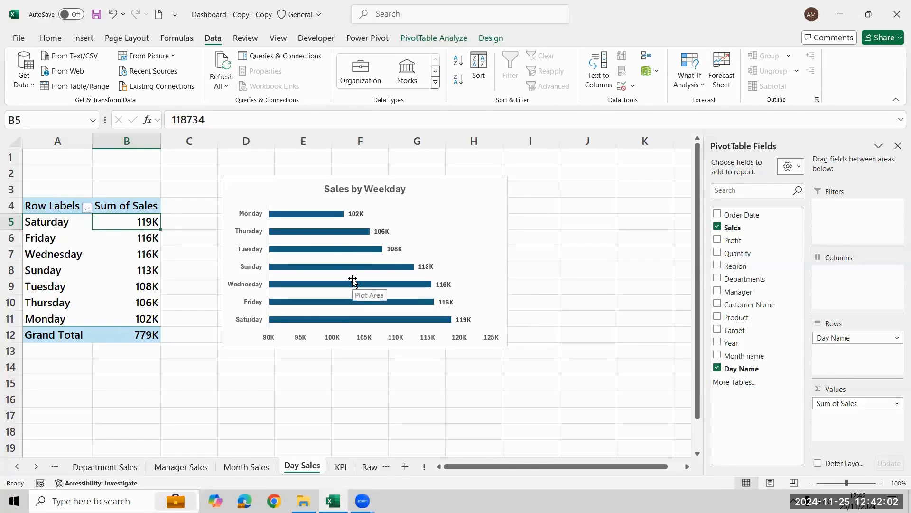
pyautogui.click(459, 62)
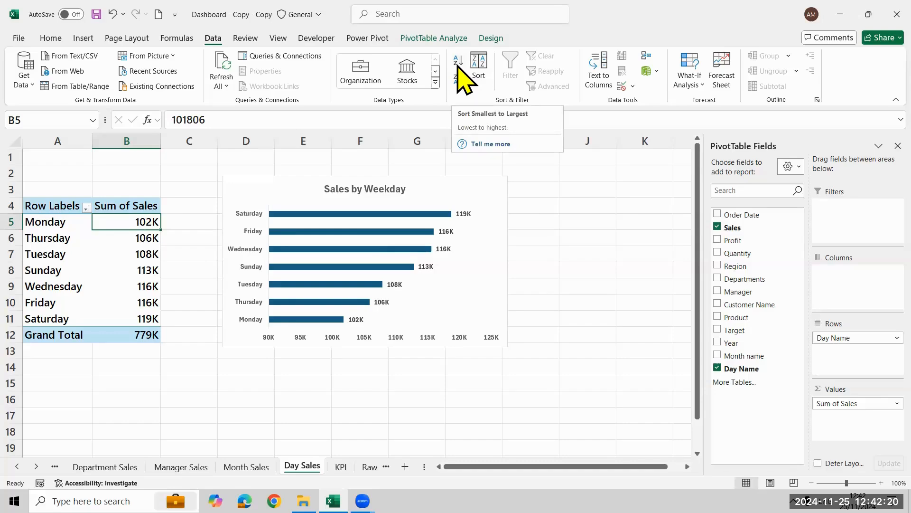
# Copy the Sales by Weekday chart onto the Dashboard sheet and place it directly beside the Top 5 Sales by Month chart
pyautogui.click(456, 194)
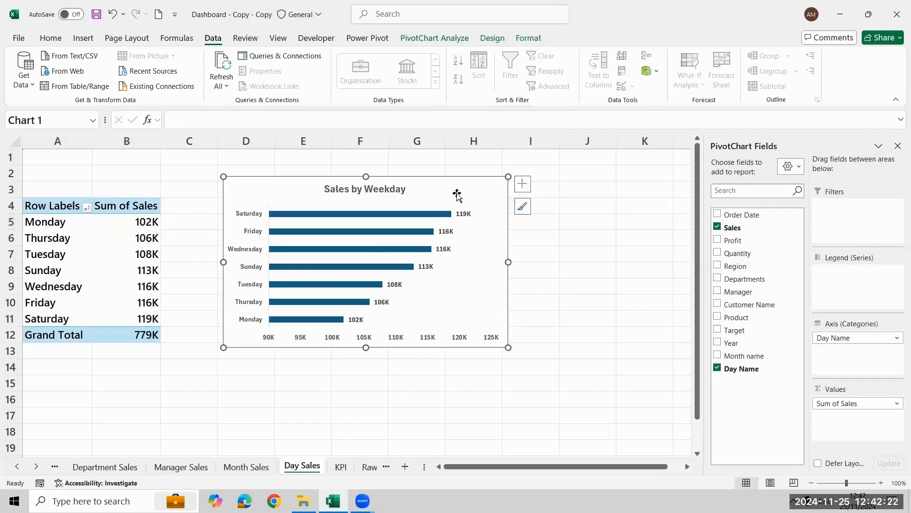
pyautogui.click(11, 468)
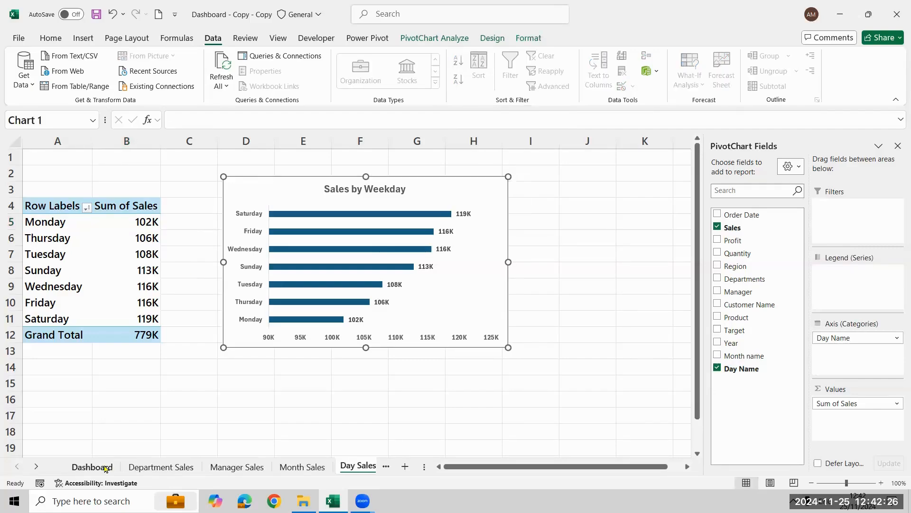
pyautogui.click(92, 466)
pyautogui.click(510, 355)
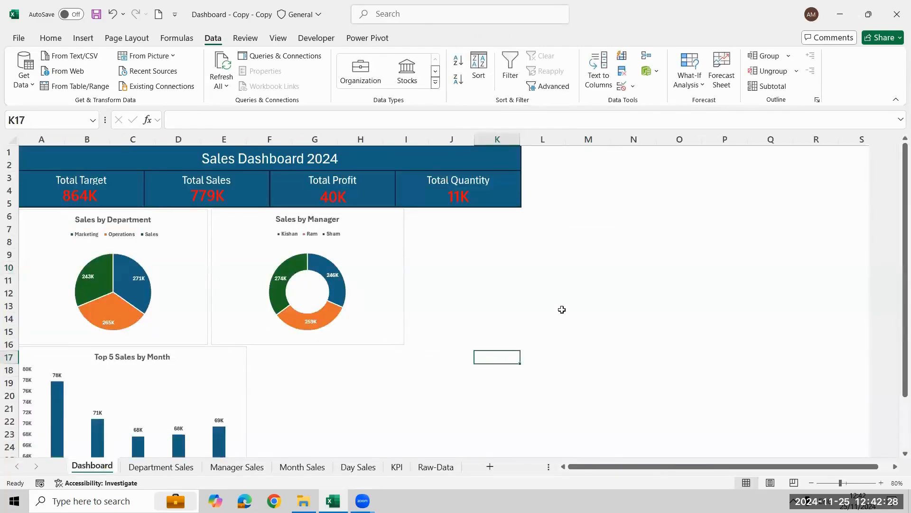
pyautogui.hotkey('ctrl', 'v')
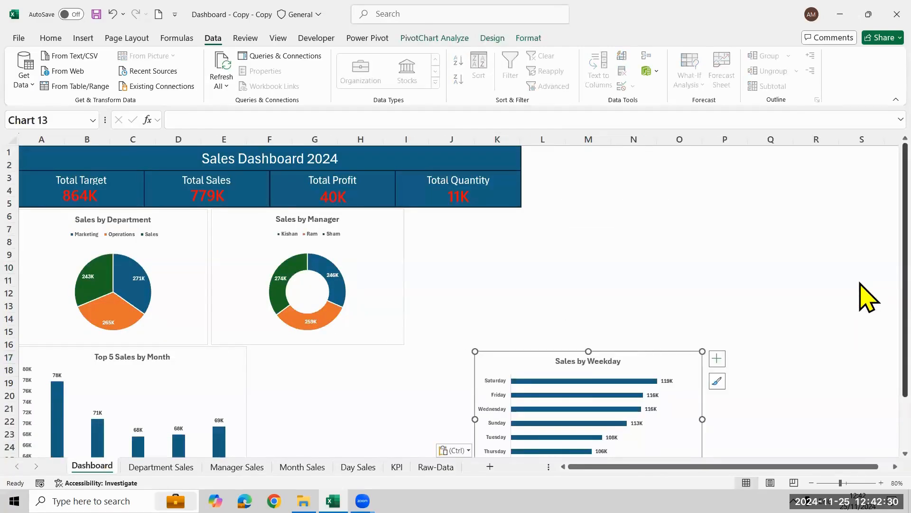
pyautogui.scroll(-2, 862, 289)
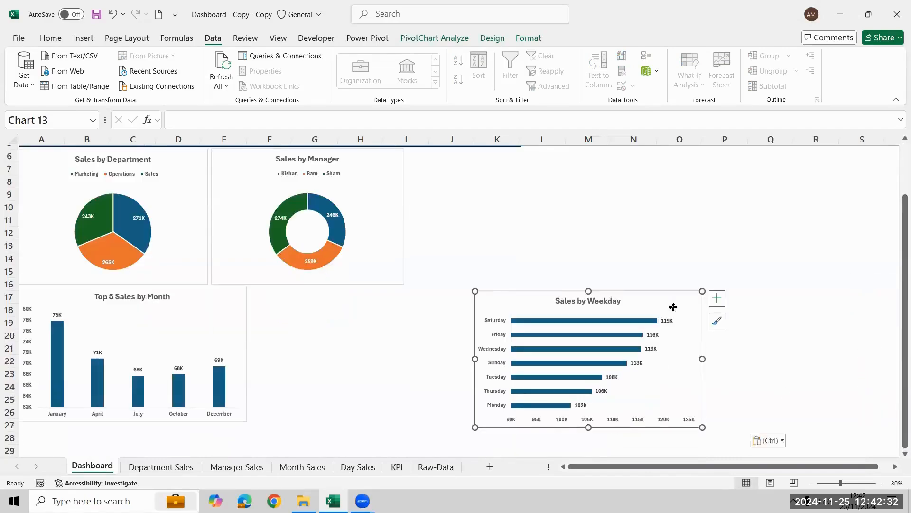
pyautogui.moveTo(674, 308); pyautogui.dragTo(448, 305)
pyautogui.click(647, 369)
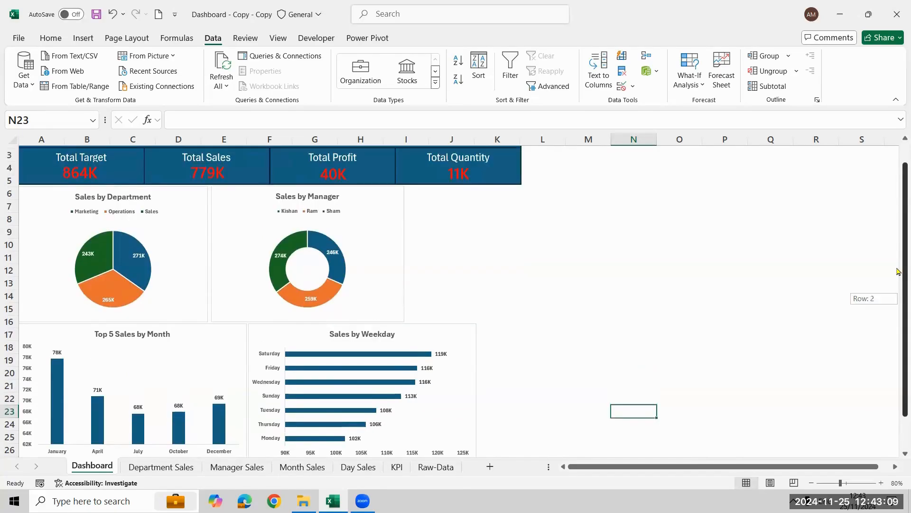
# Compare the sizes of the Sales by Department and Sales by Manager charts on the Dashboard sheet
pyautogui.moveTo(904, 285); pyautogui.dragTo(905, 306)
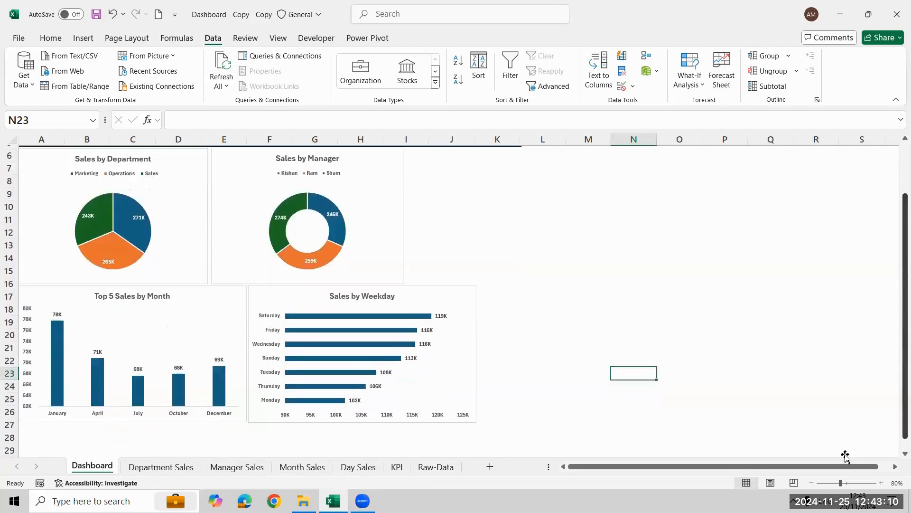
pyautogui.click(193, 211)
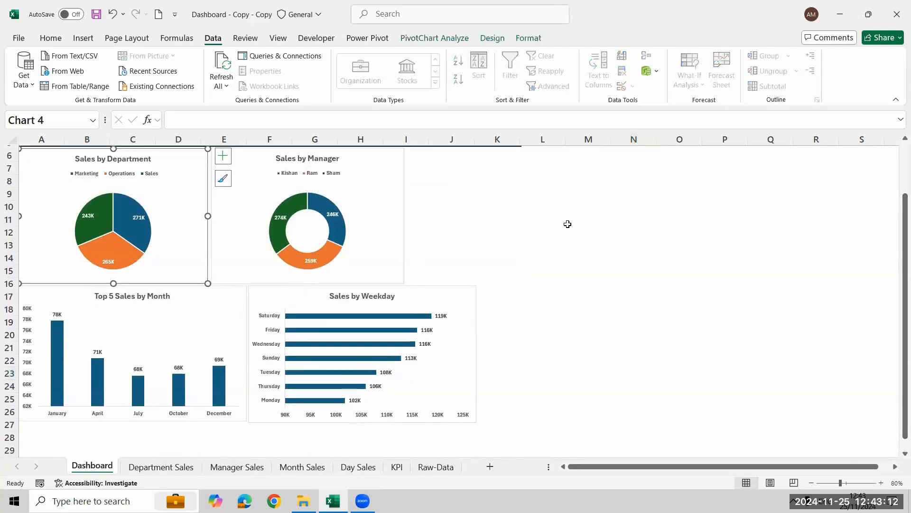
pyautogui.press('Tab')
pyautogui.click(170, 195)
pyautogui.click(365, 185)
pyautogui.click(171, 195)
pyautogui.click(235, 208)
pyautogui.click(188, 202)
pyautogui.click(450, 39)
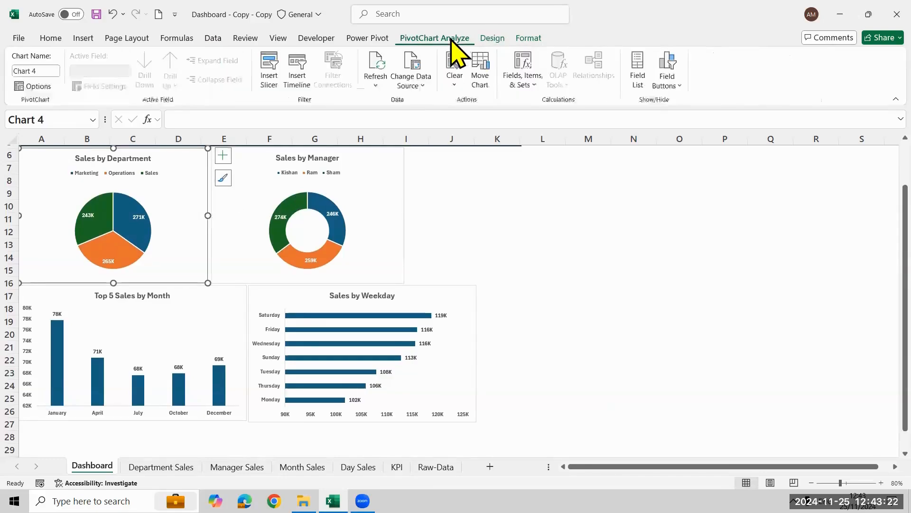
pyautogui.click(528, 40)
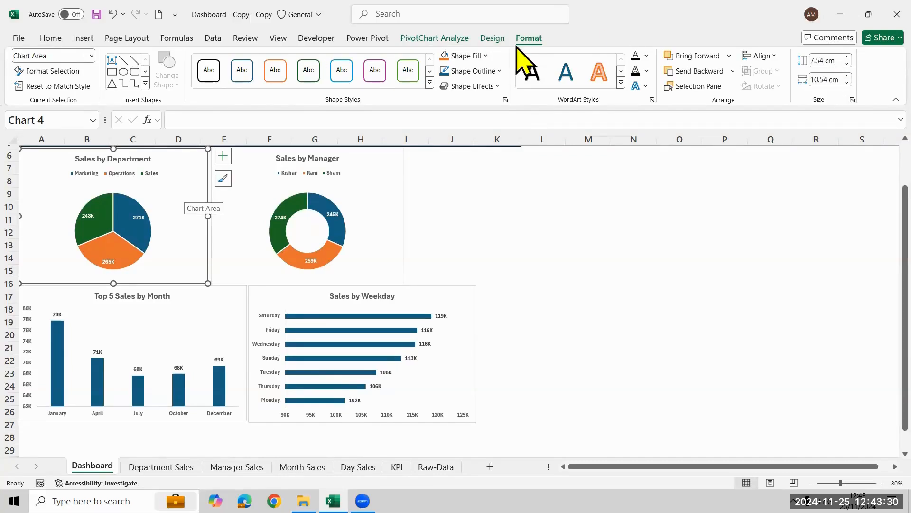
pyautogui.click(384, 193)
pyautogui.click(193, 182)
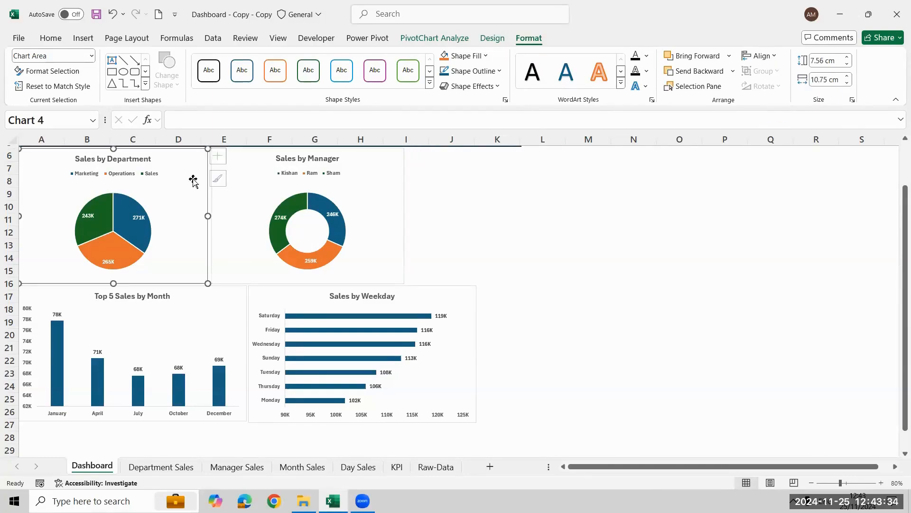
pyautogui.click(375, 192)
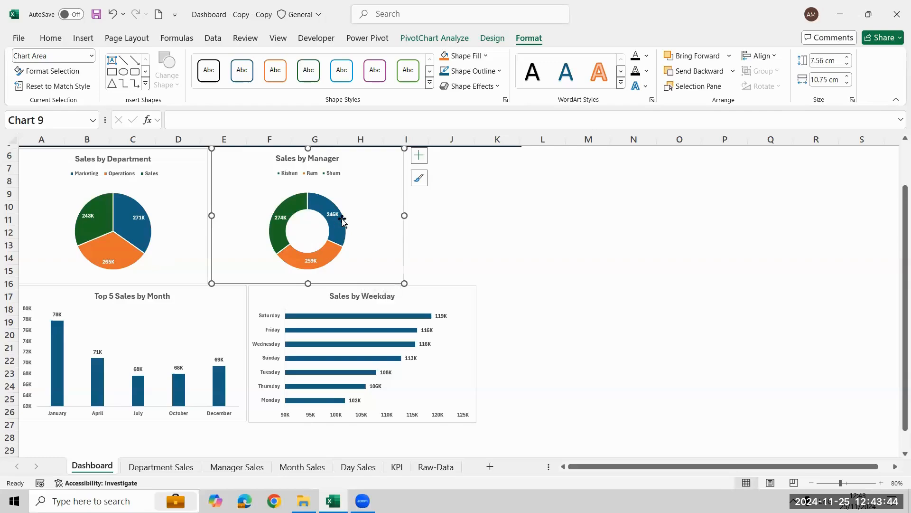
pyautogui.click(181, 194)
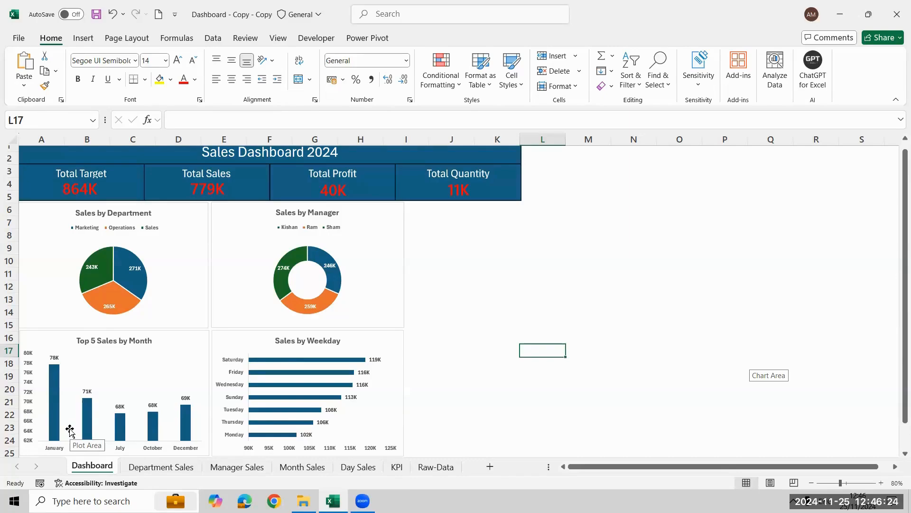
# Set the gap width of the columns in the Top 5 Sales by Month chart to 35%
pyautogui.click(614, 301)
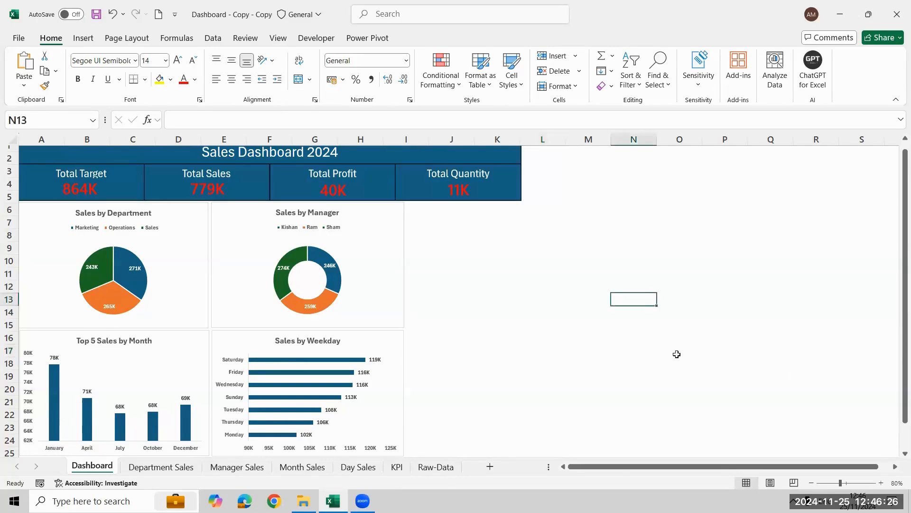
pyautogui.click(55, 379)
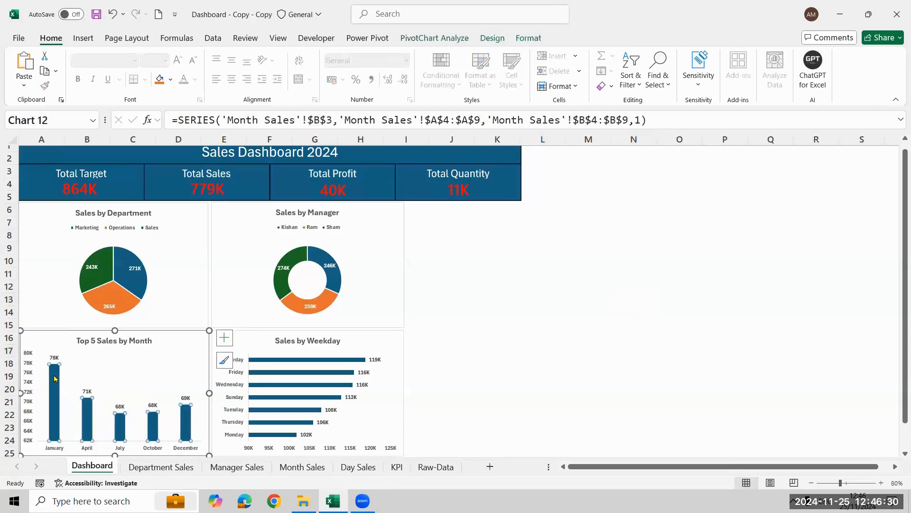
pyautogui.rightClick(57, 403)
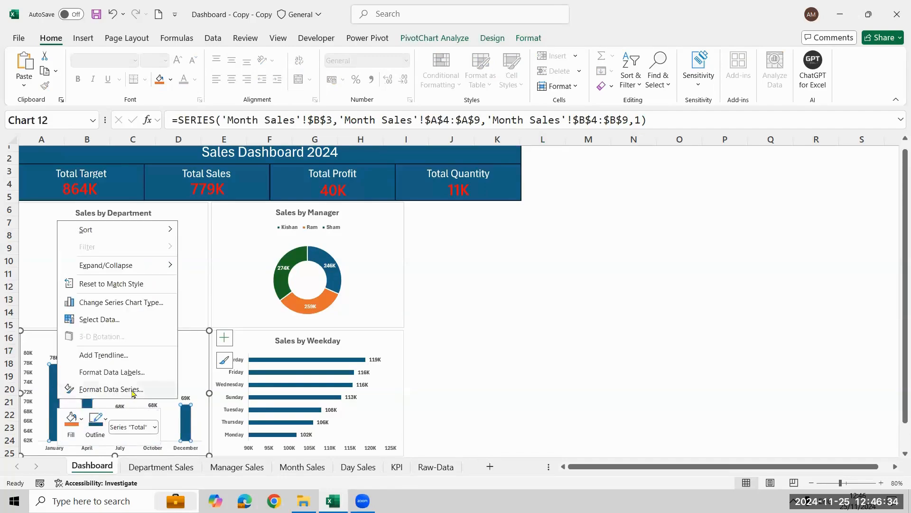
pyautogui.click(111, 389)
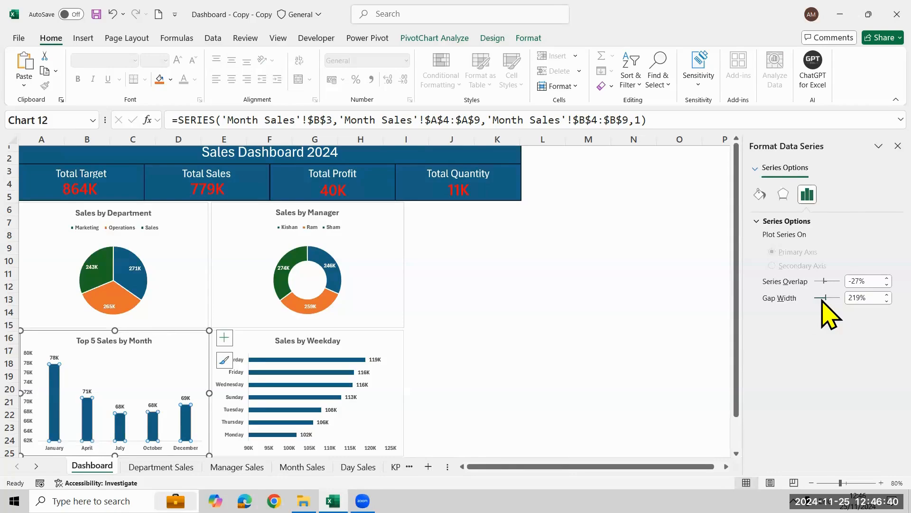
pyautogui.moveTo(823, 302); pyautogui.dragTo(818, 299)
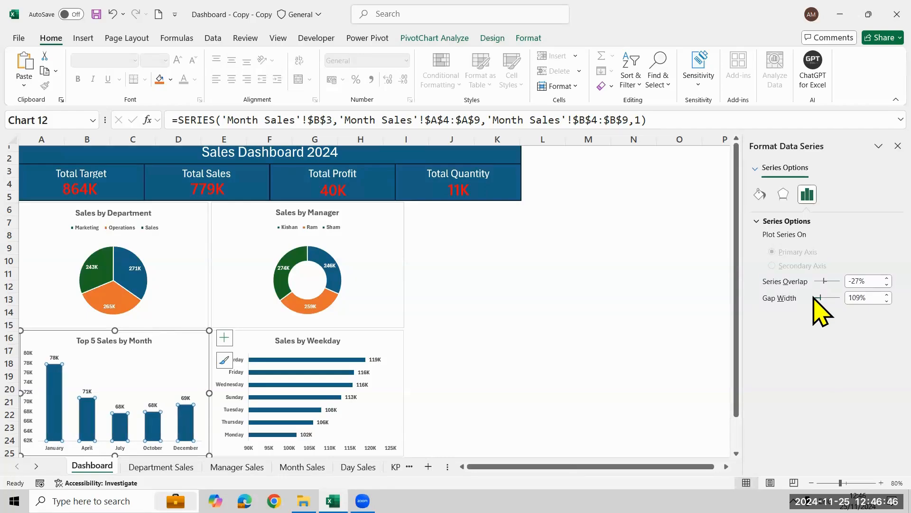
pyautogui.click(871, 302)
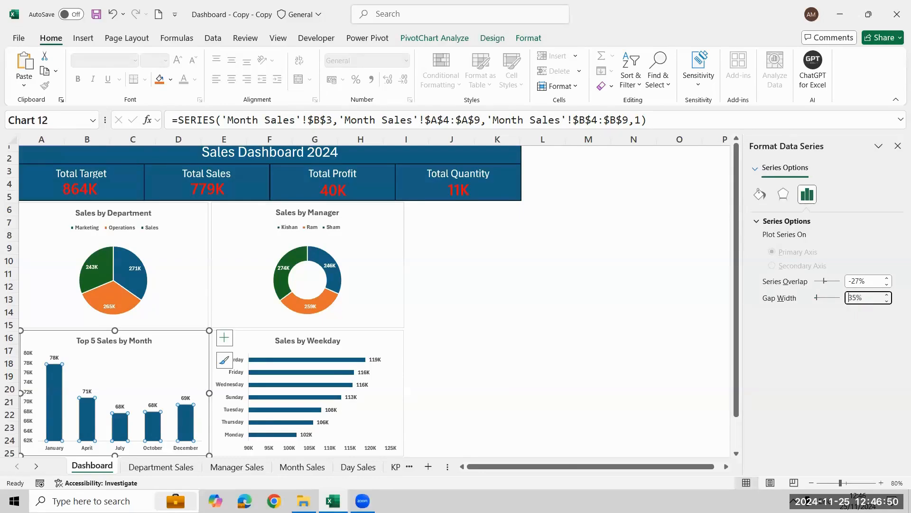
pyautogui.press('Return')
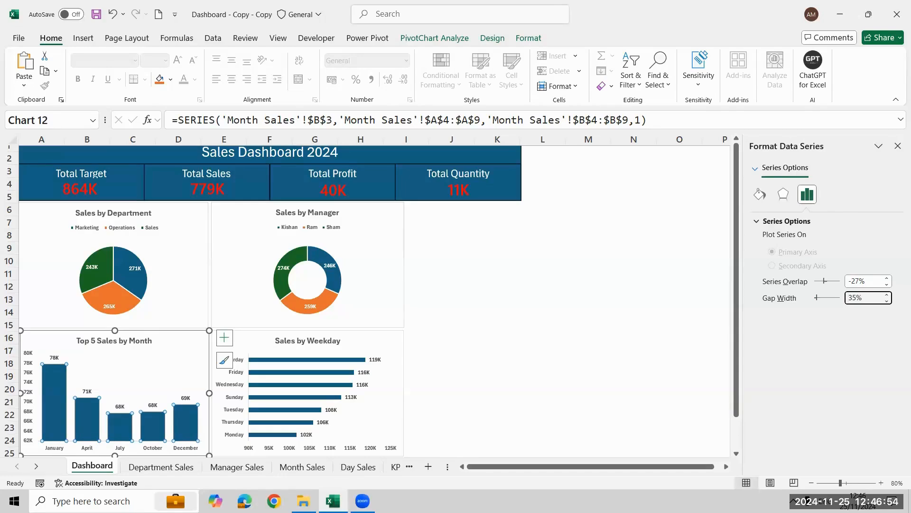
# Reduce the gap width of the Sales by Weekday series to make its bars thicker, and close the formatting pane
pyautogui.click(311, 373)
pyautogui.click(300, 373)
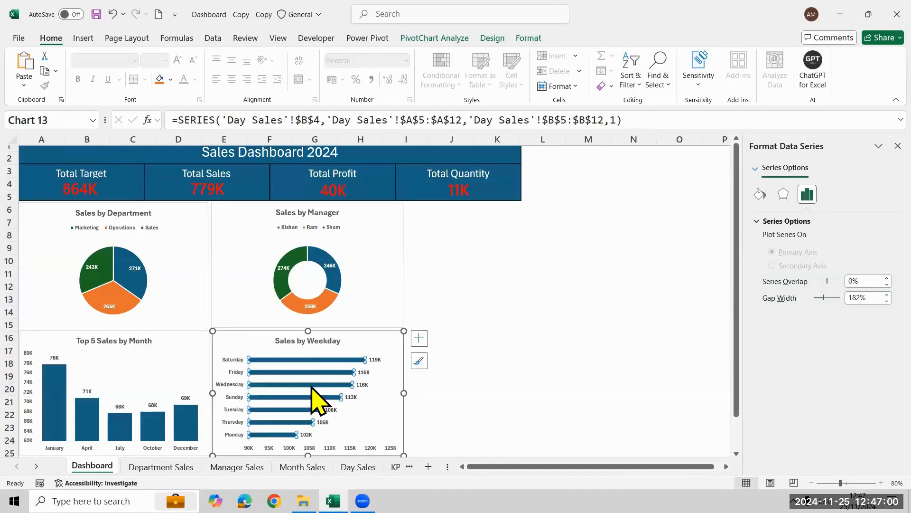
pyautogui.rightClick(312, 386)
pyautogui.click(354, 376)
pyautogui.click(863, 299)
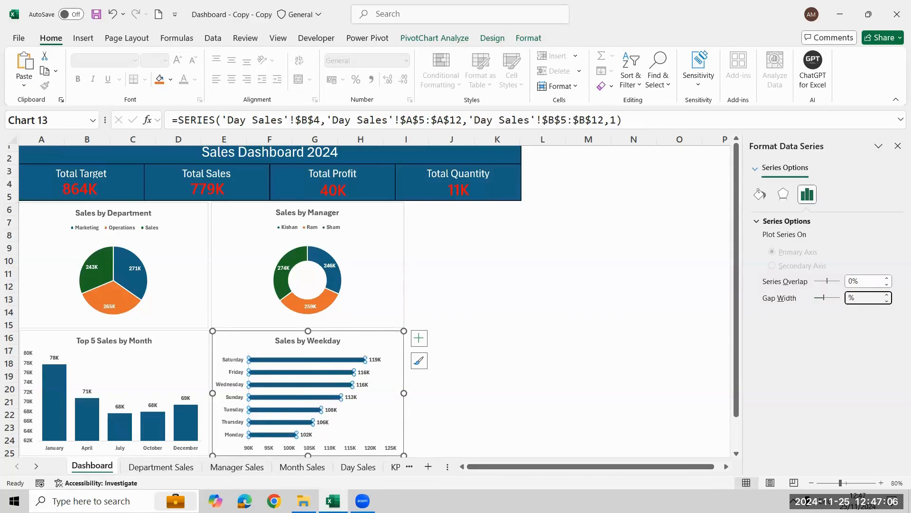
pyautogui.press('Return')
pyautogui.click(539, 333)
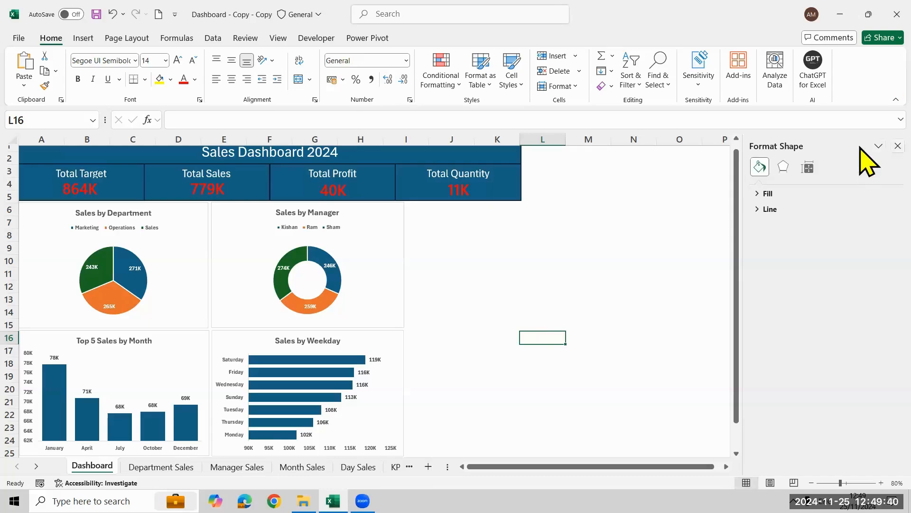
pyautogui.click(898, 147)
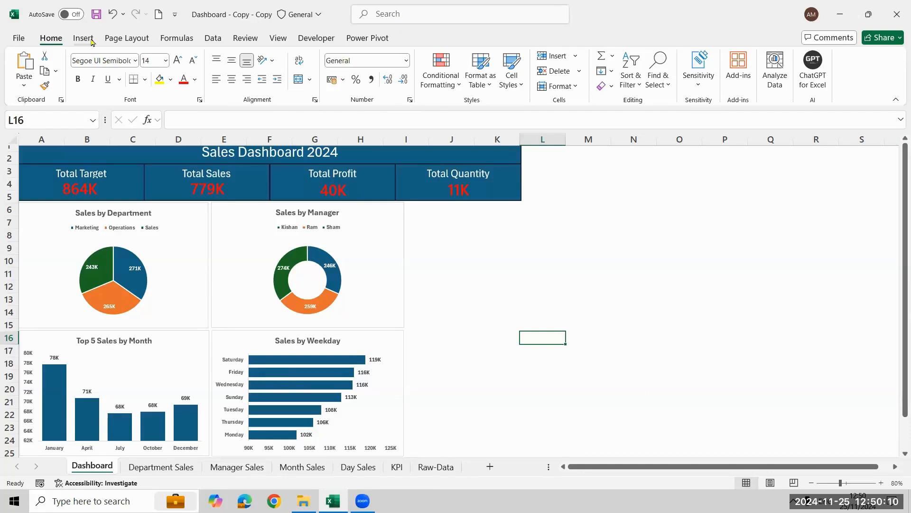
# Insert a Region slicer for the Sales by Department chart and place it beside the Sales by Manager chart
pyautogui.click(180, 223)
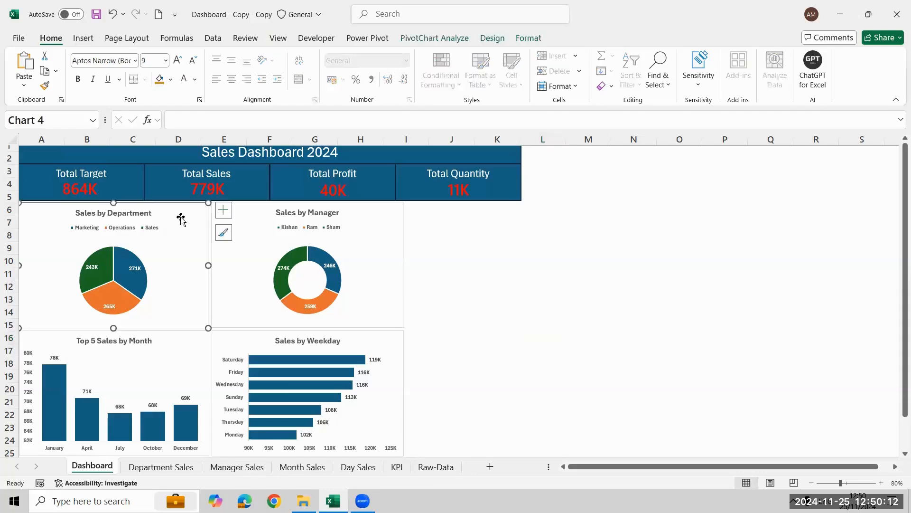
pyautogui.click(430, 38)
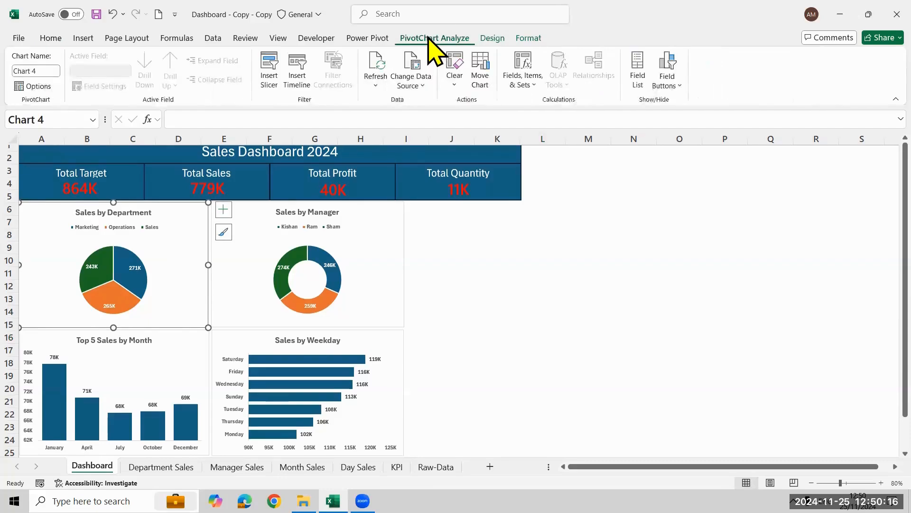
pyautogui.click(267, 88)
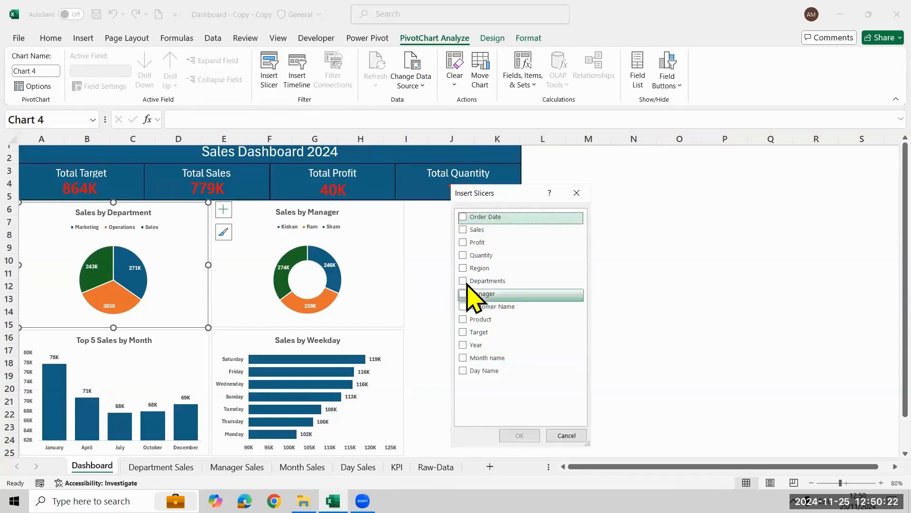
pyautogui.click(463, 268)
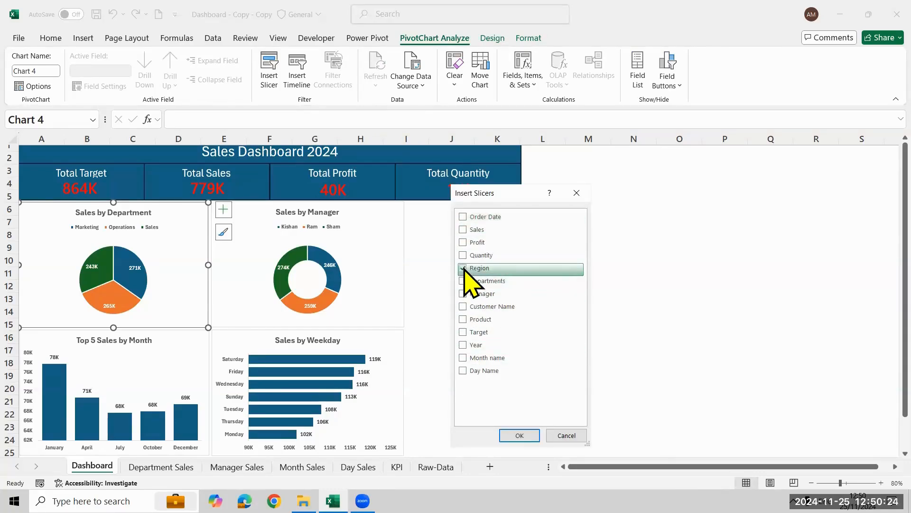
pyautogui.click(515, 433)
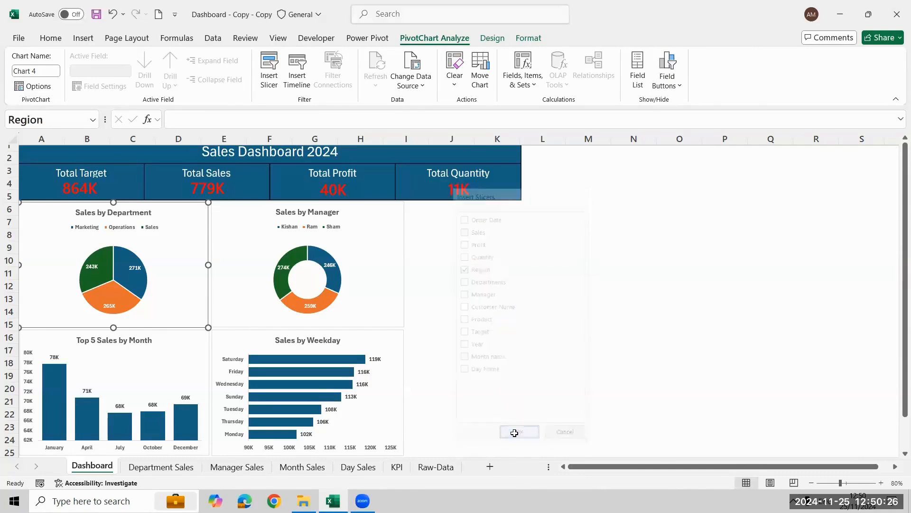
pyautogui.moveTo(471, 355); pyautogui.dragTo(462, 348)
# Resize the Region slicer to about 6.9 cm high and 6.45 cm wide and move it beside the Sales by Weekday chart
pyautogui.click(503, 370)
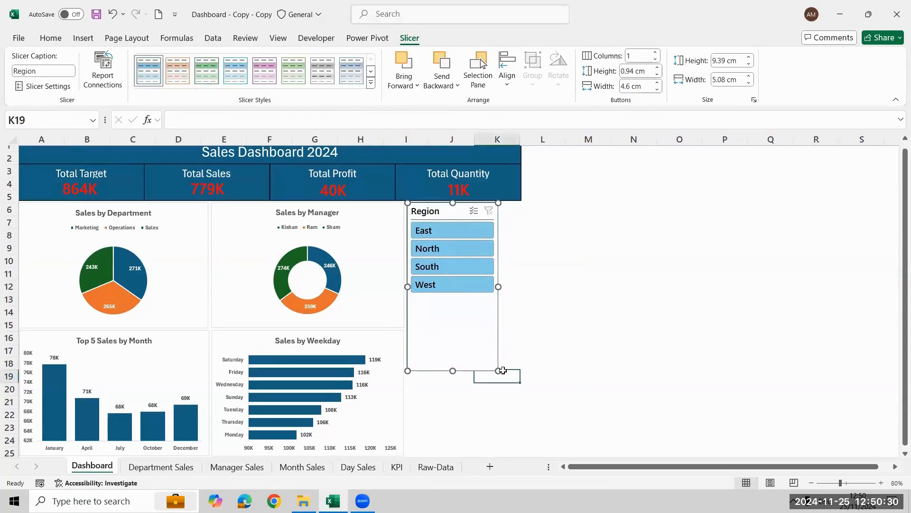
pyautogui.click(498, 371)
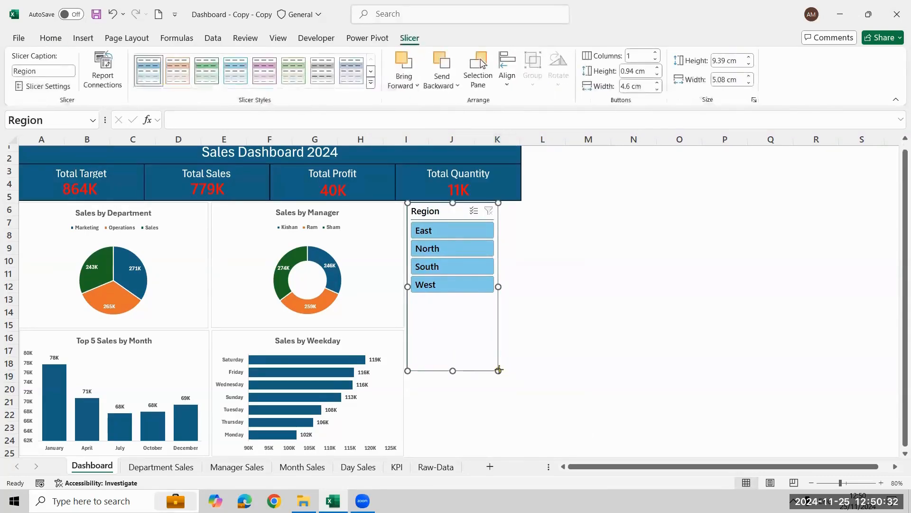
pyautogui.moveTo(499, 371); pyautogui.dragTo(523, 317)
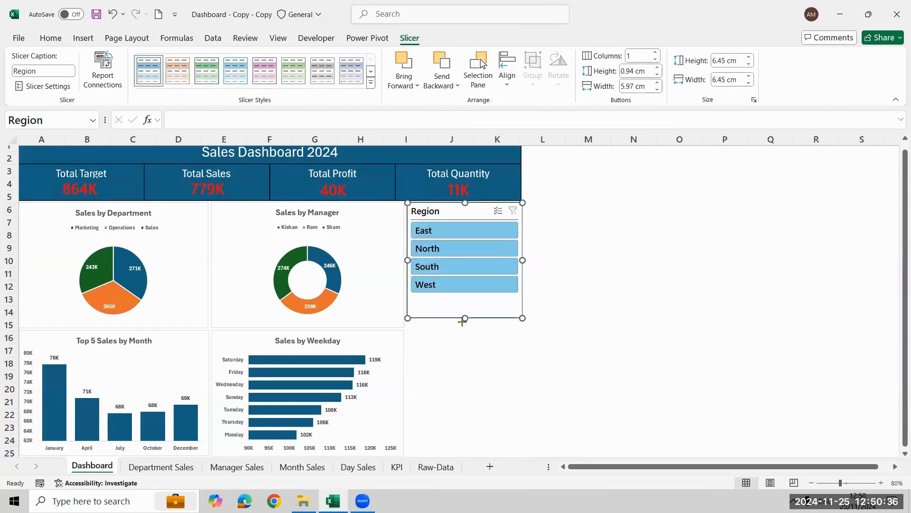
pyautogui.moveTo(463, 322); pyautogui.dragTo(463, 326)
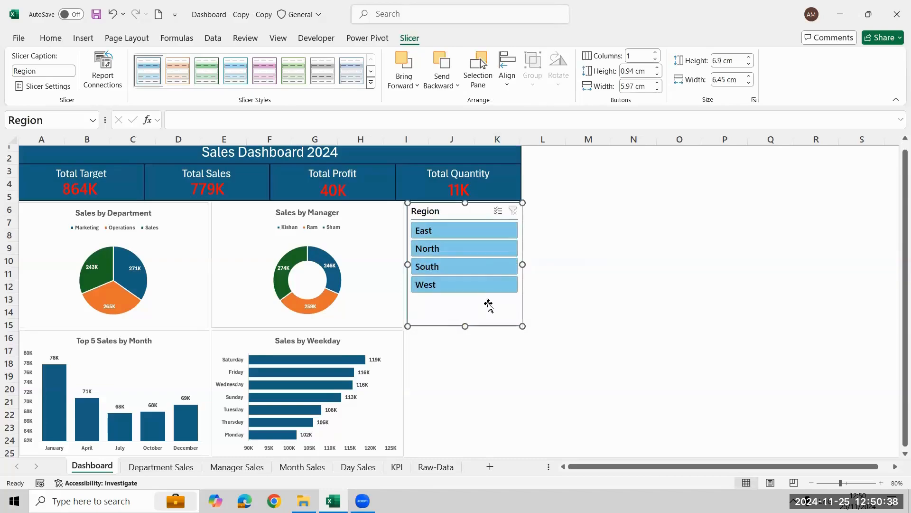
pyautogui.moveTo(488, 371); pyautogui.dragTo(492, 436)
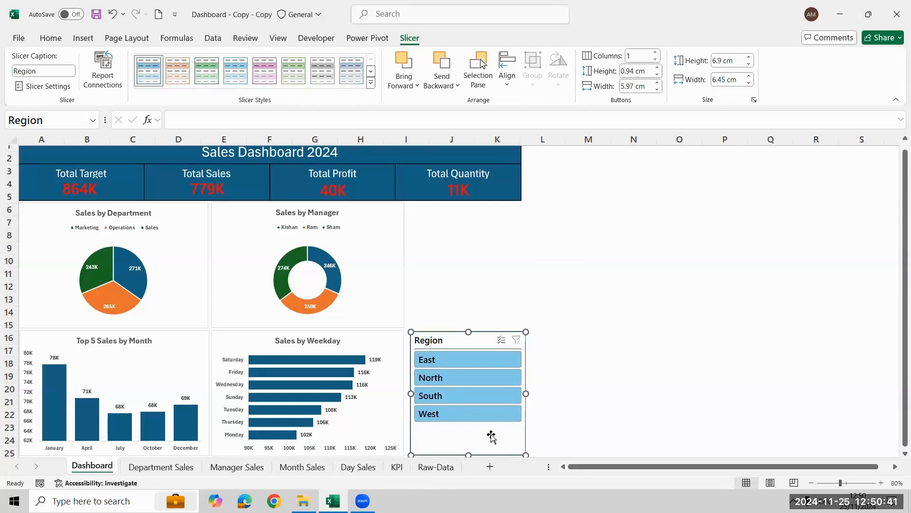
# Test the Region slicer by filtering on East, North, South and West in turn, and clear the filter
pyautogui.click(478, 366)
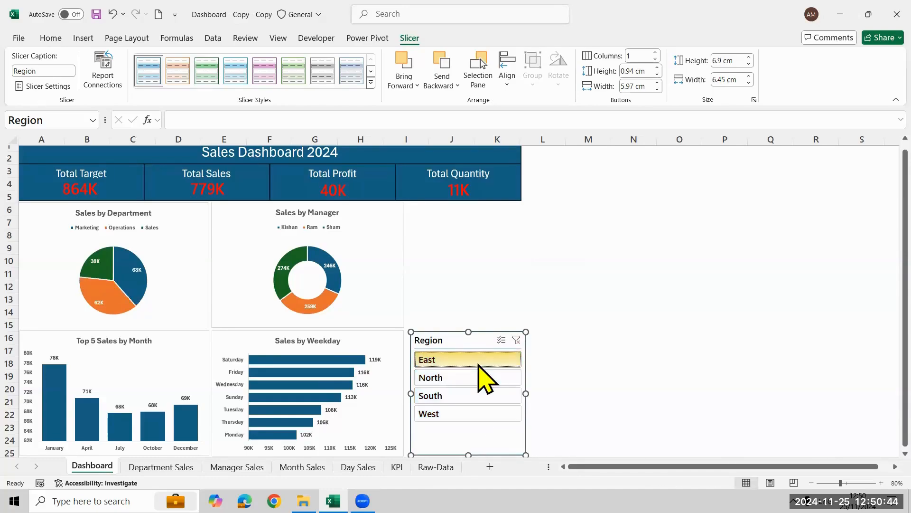
pyautogui.click(479, 377)
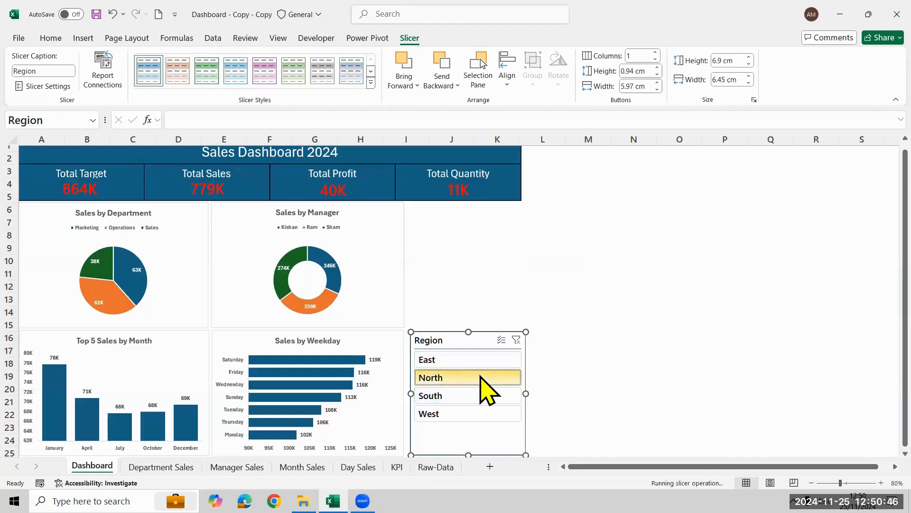
pyautogui.click(481, 396)
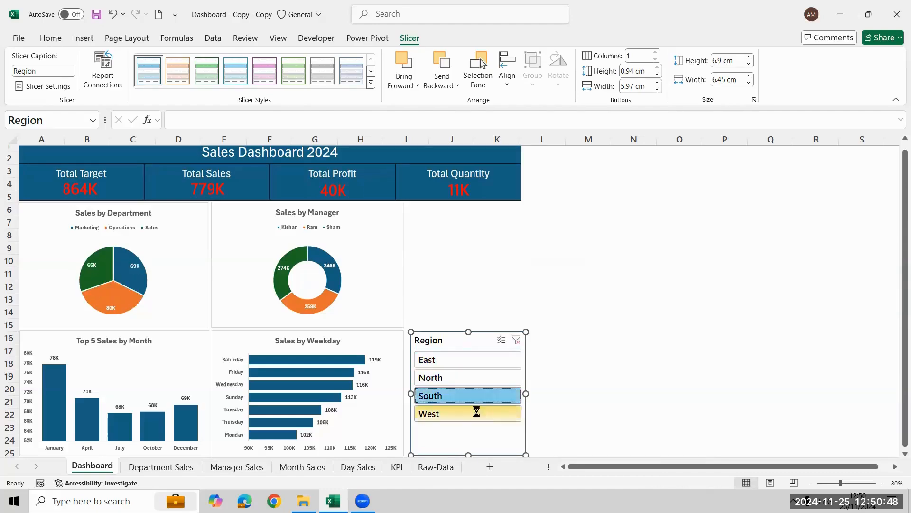
pyautogui.click(480, 415)
pyautogui.click(482, 366)
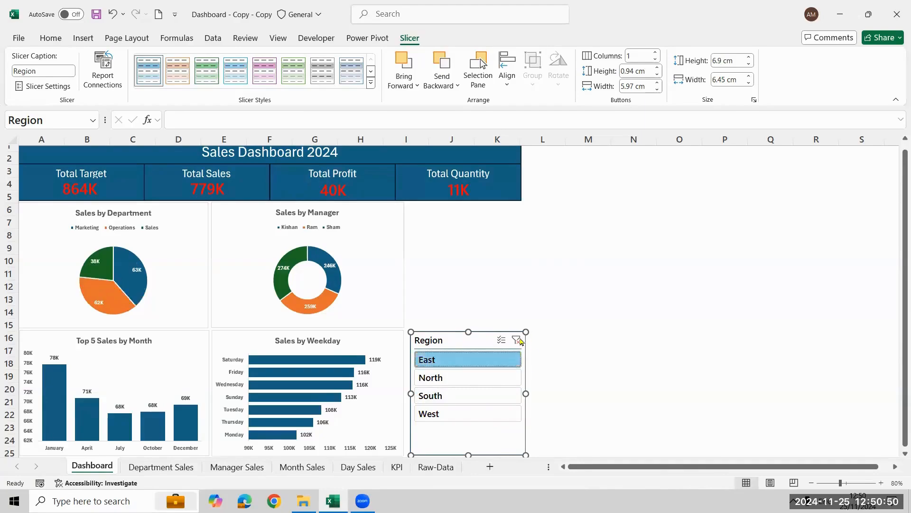
pyautogui.click(517, 340)
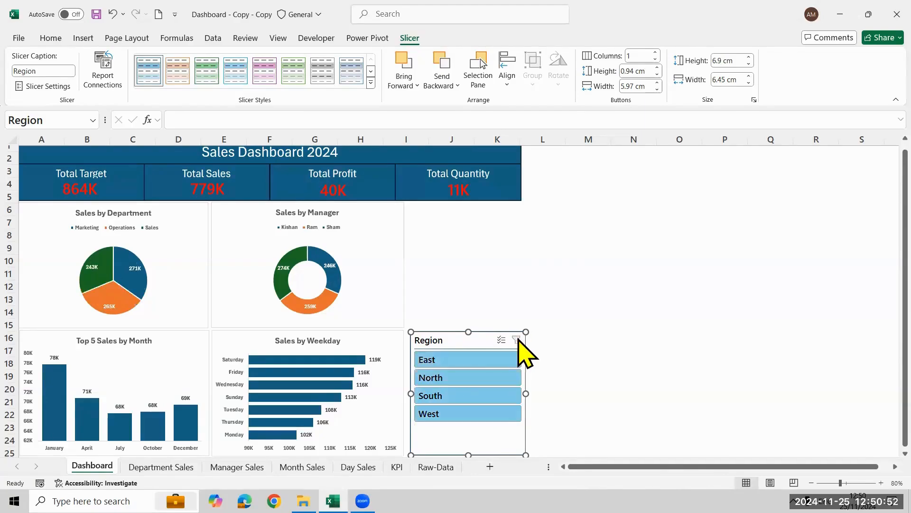
# Connect the Region slicer to the pivot tables on the Day Sales, KPI, Manager Sales and Month Sales sheets as well
pyautogui.rightClick(457, 343)
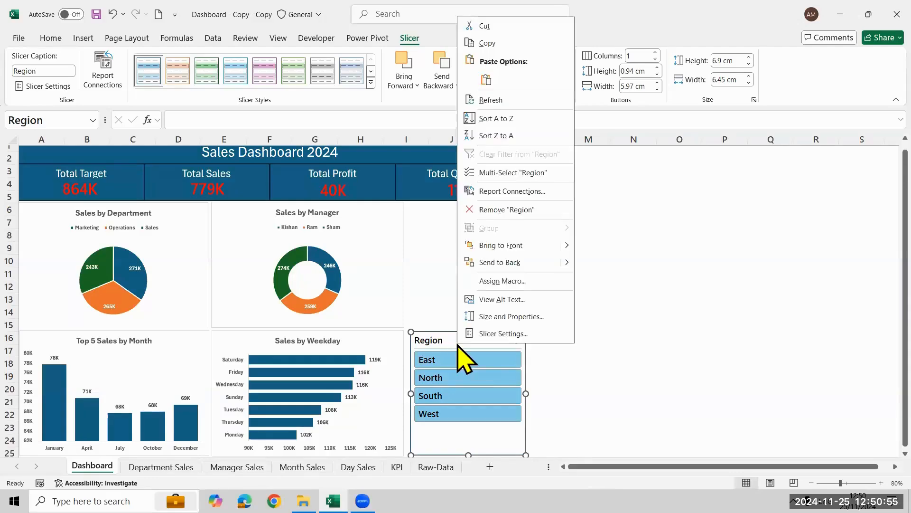
pyautogui.click(525, 198)
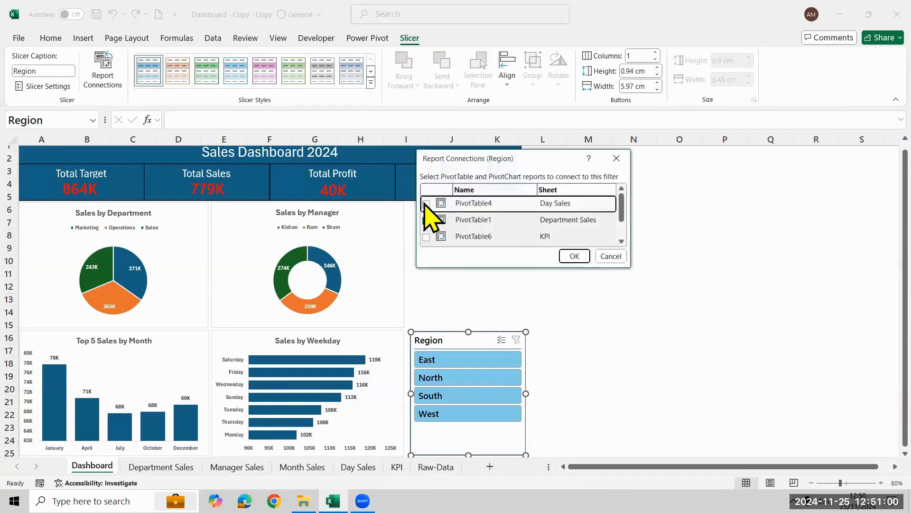
pyautogui.click(426, 236)
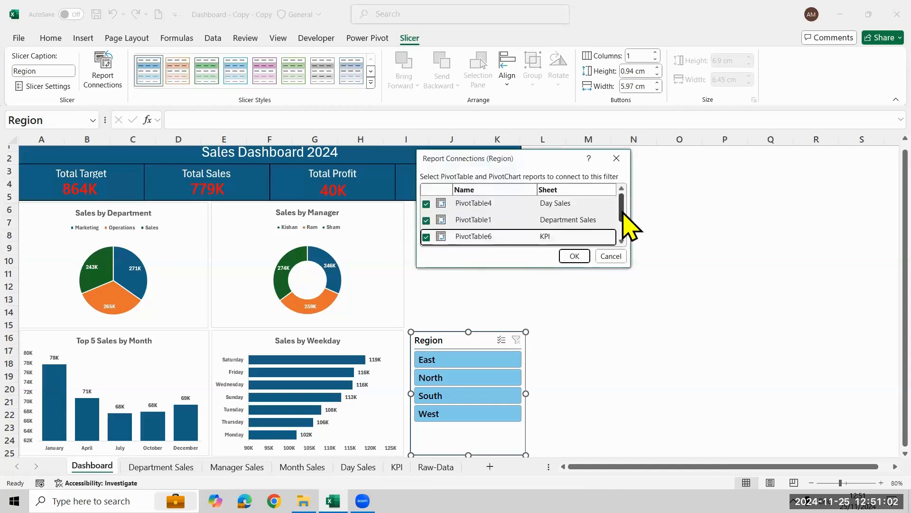
pyautogui.scroll(-1, 626, 239)
pyautogui.click(426, 221)
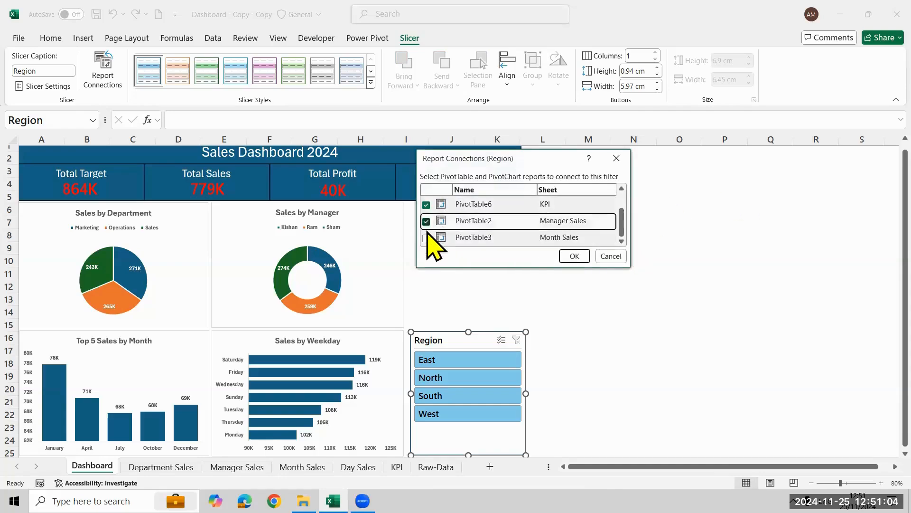
pyautogui.click(427, 237)
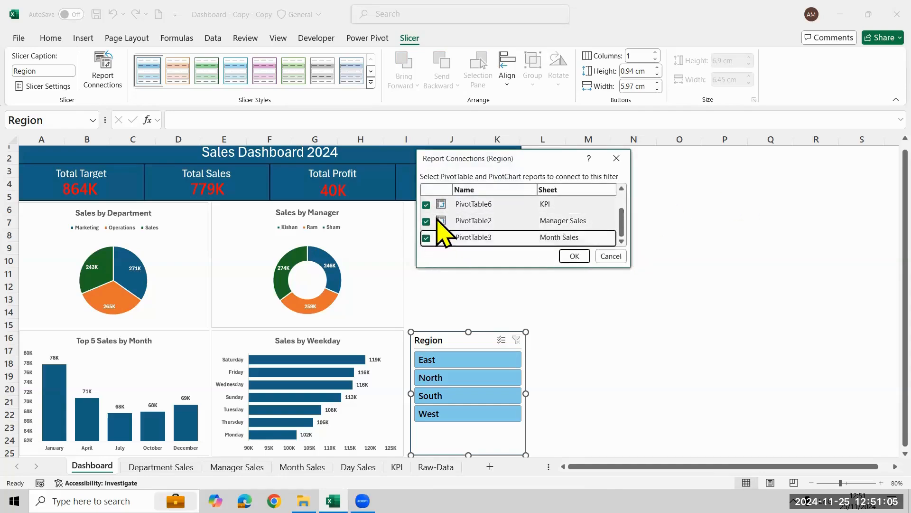
pyautogui.click(577, 255)
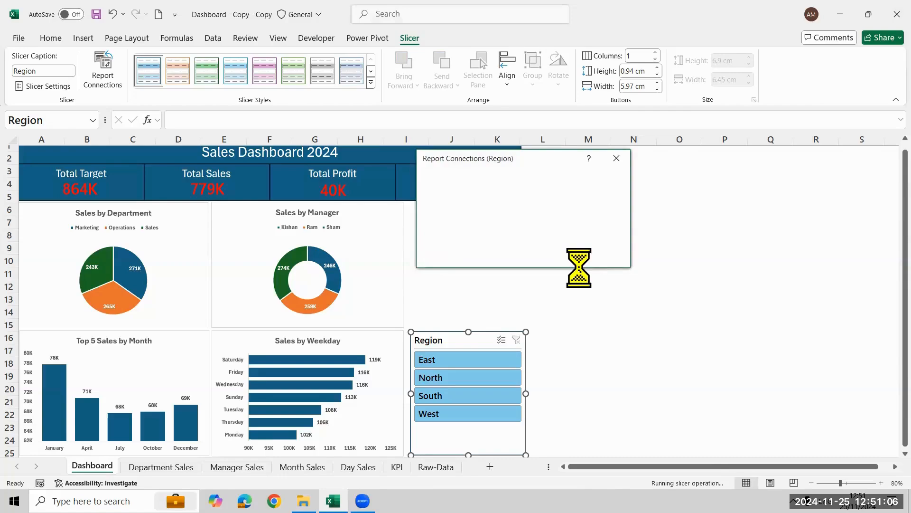
# Check the whole dashboard's response to the Region slicer for South, West, East and North, and clear the filter
pyautogui.click(466, 394)
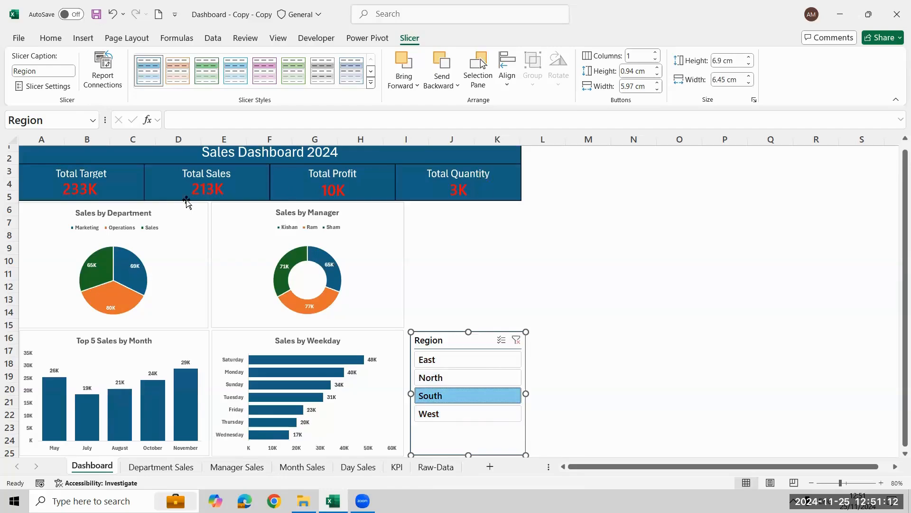
pyautogui.click(462, 415)
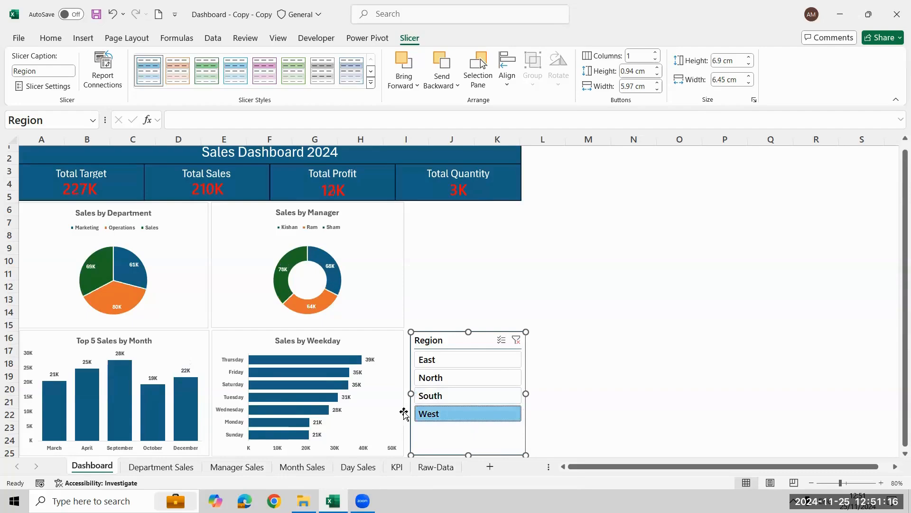
pyautogui.click(449, 360)
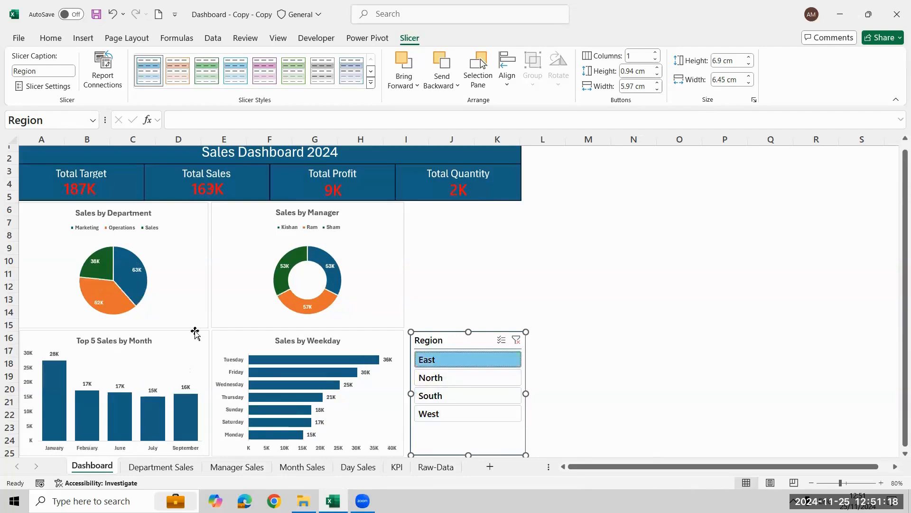
pyautogui.click(439, 380)
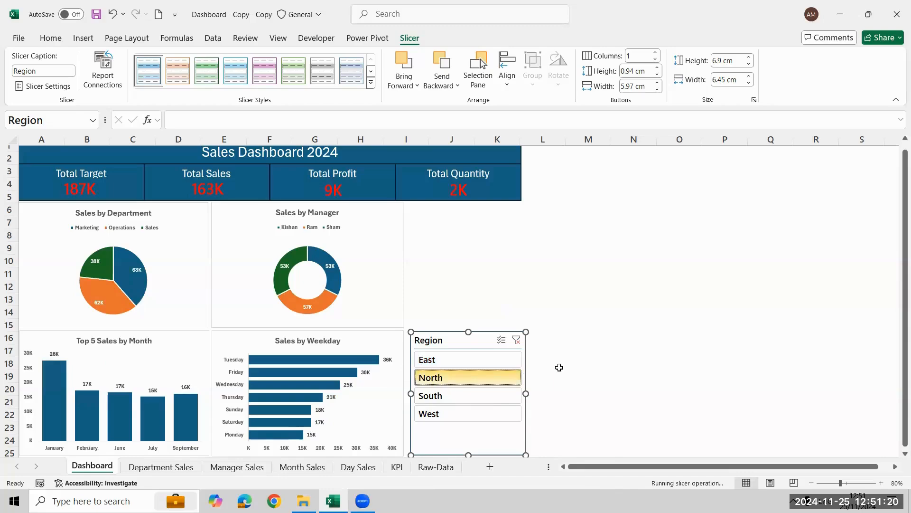
pyautogui.click(517, 340)
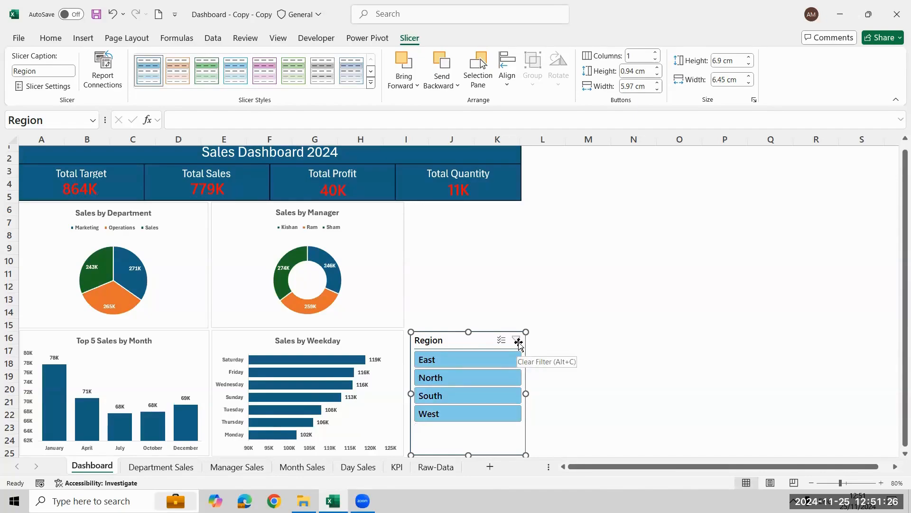
pyautogui.click(180, 223)
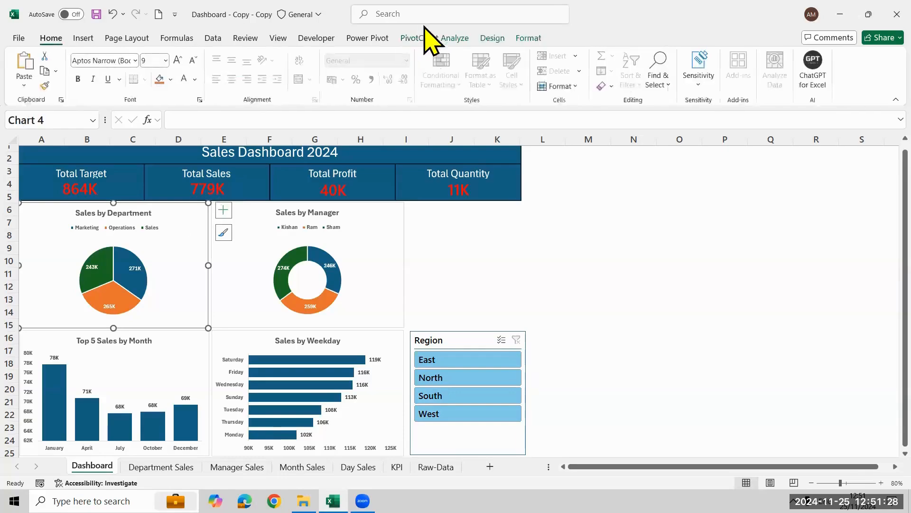
pyautogui.click(428, 40)
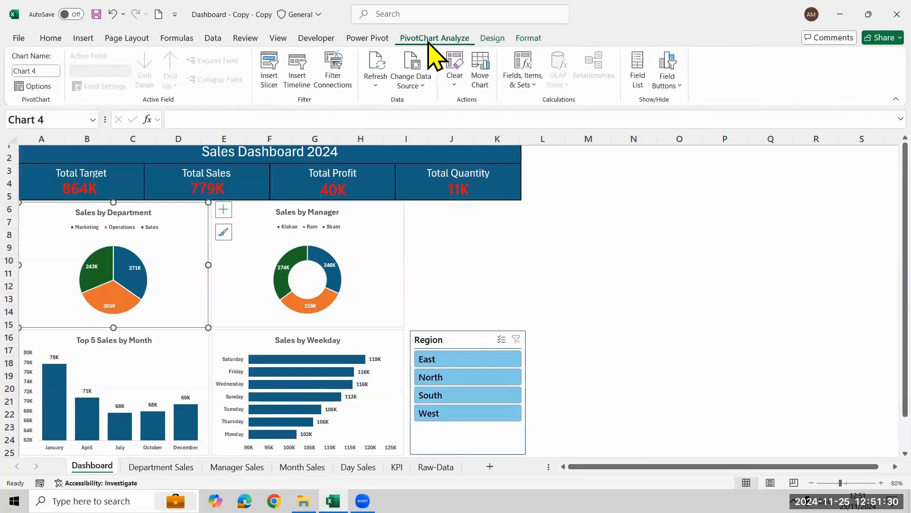
pyautogui.click(270, 80)
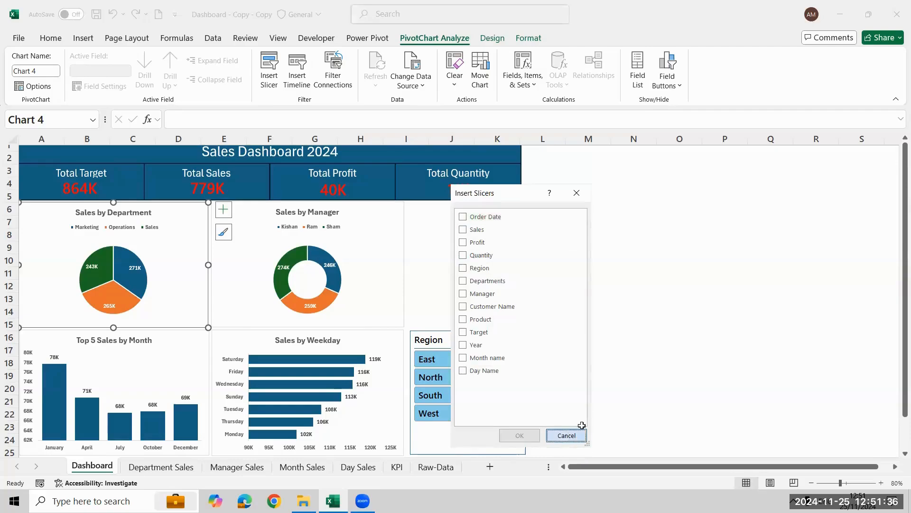
pyautogui.click(566, 436)
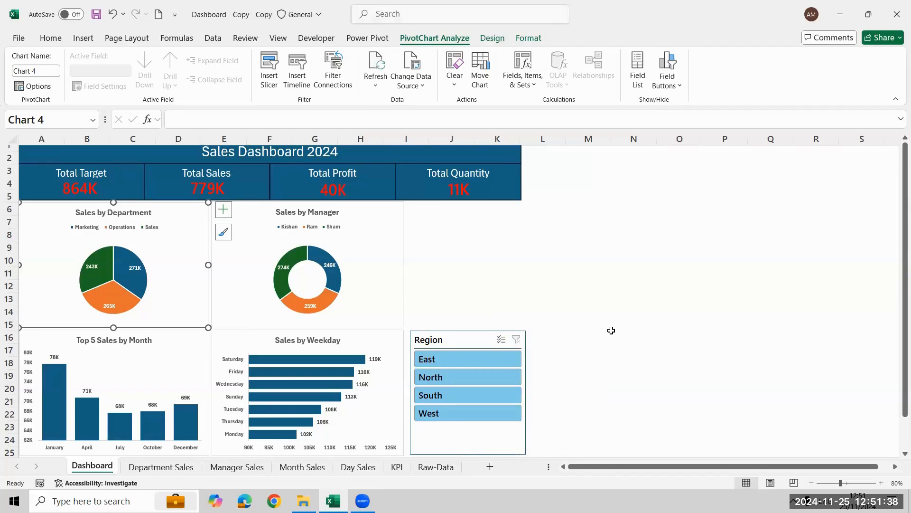
pyautogui.click(501, 414)
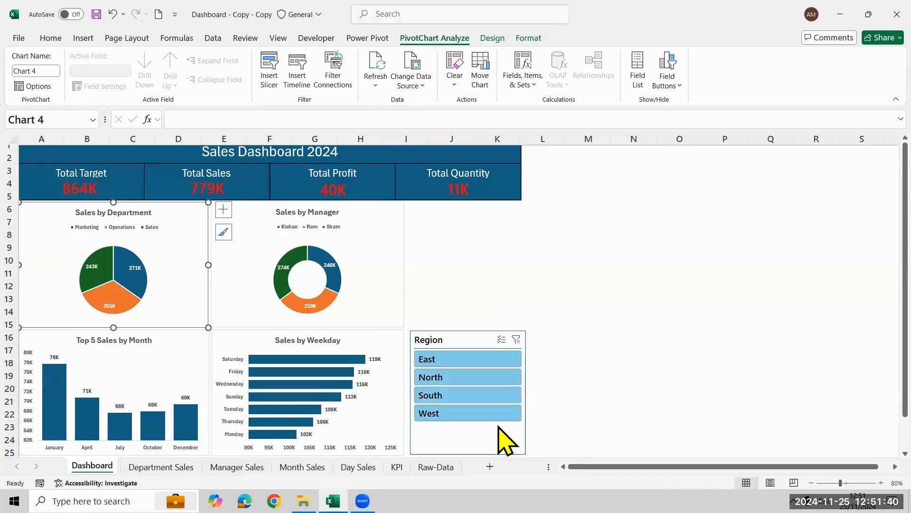
pyautogui.click(517, 339)
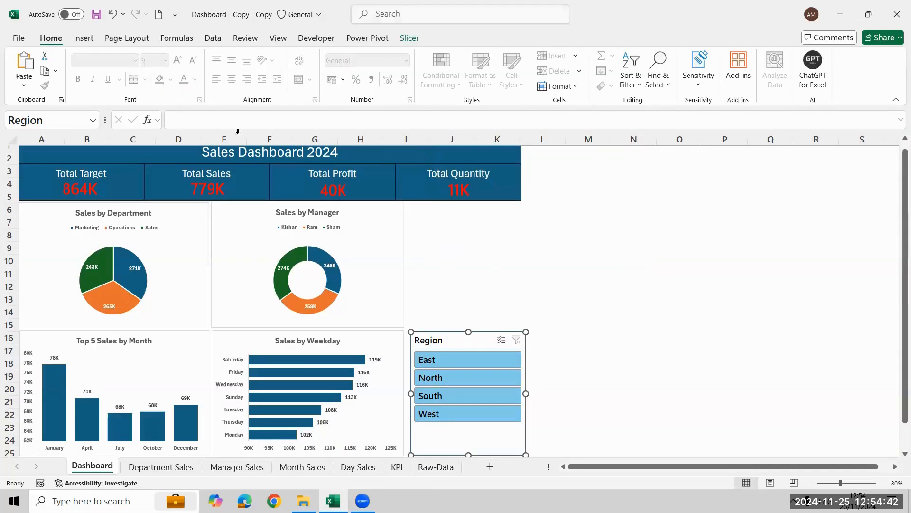
# Insert a Year slicer for the Sales by Department chart and place it under the Total Quantity KPI, beside the Sales by Manager chart
pyautogui.click(191, 237)
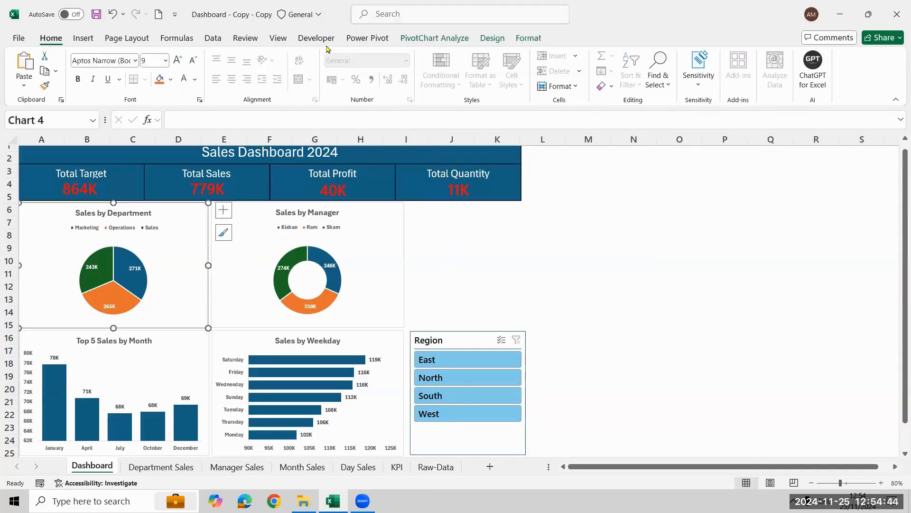
pyautogui.click(425, 39)
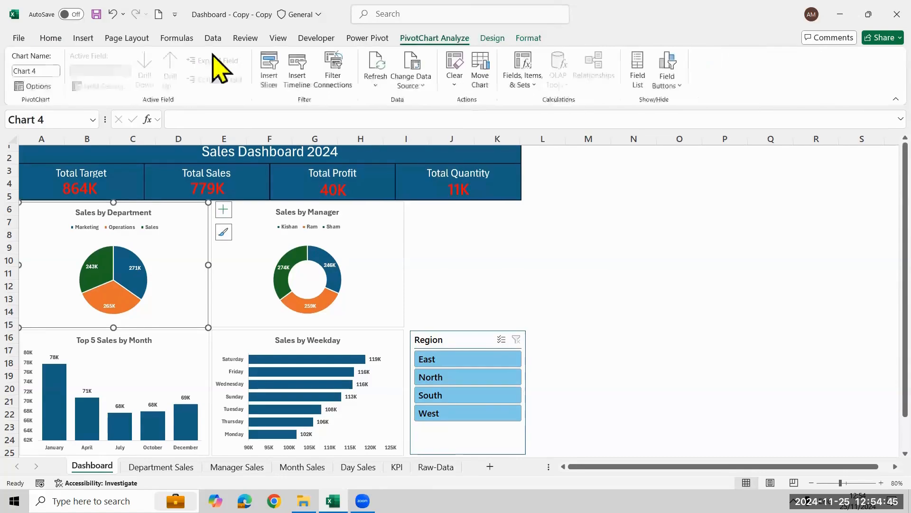
pyautogui.click(266, 72)
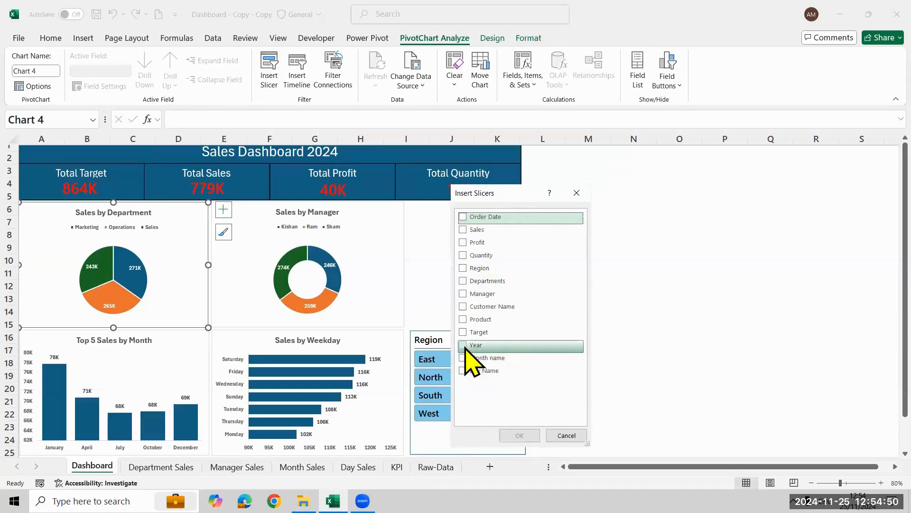
pyautogui.click(466, 348)
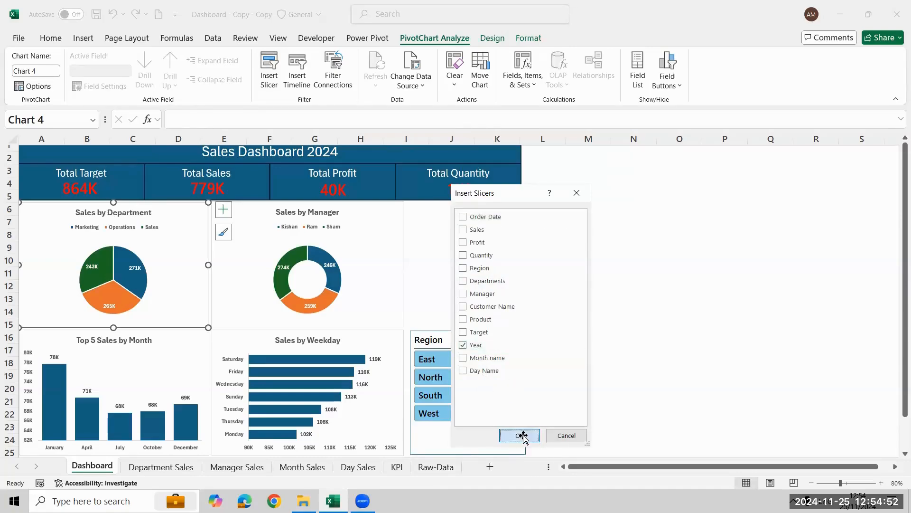
pyautogui.click(521, 435)
pyautogui.moveTo(498, 383); pyautogui.dragTo(473, 323)
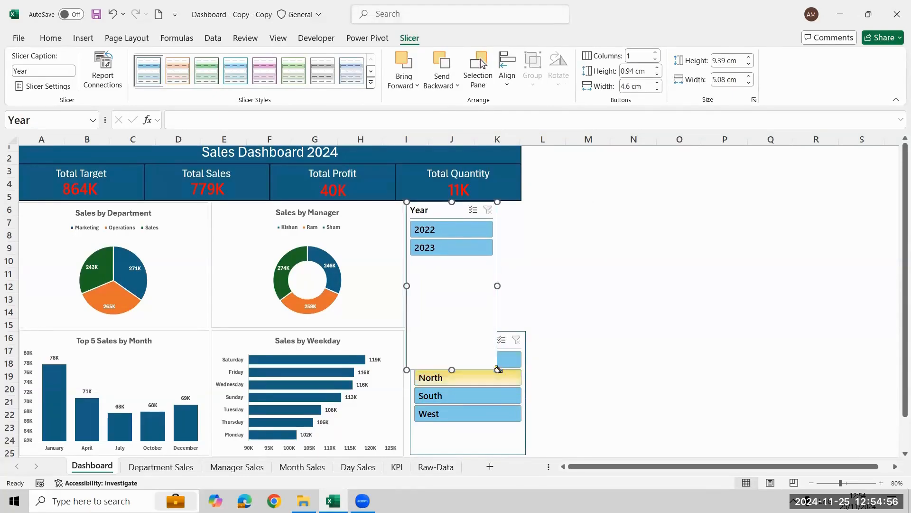
# Resize the Year slicer to about 2.83 cm high and 6.4 cm wide and arrange its buttons in 2 columns
pyautogui.moveTo(498, 370); pyautogui.dragTo(518, 252)
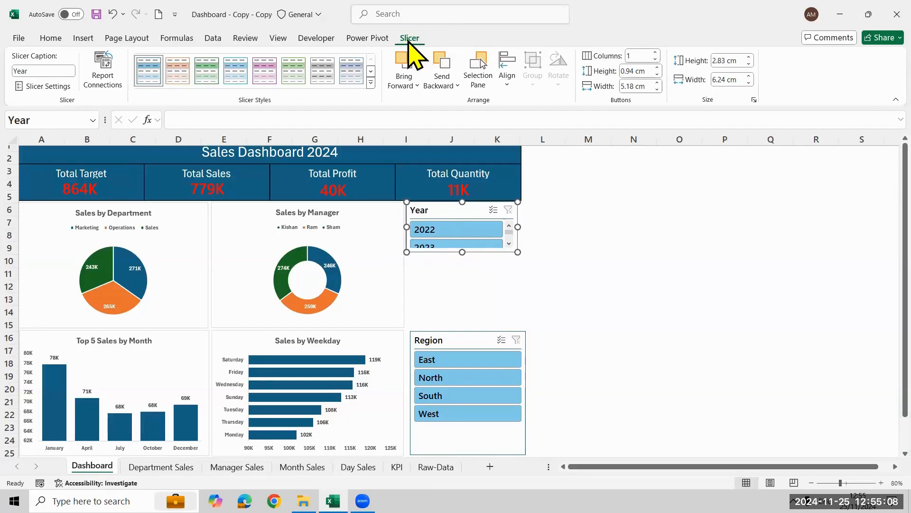
pyautogui.click(636, 56)
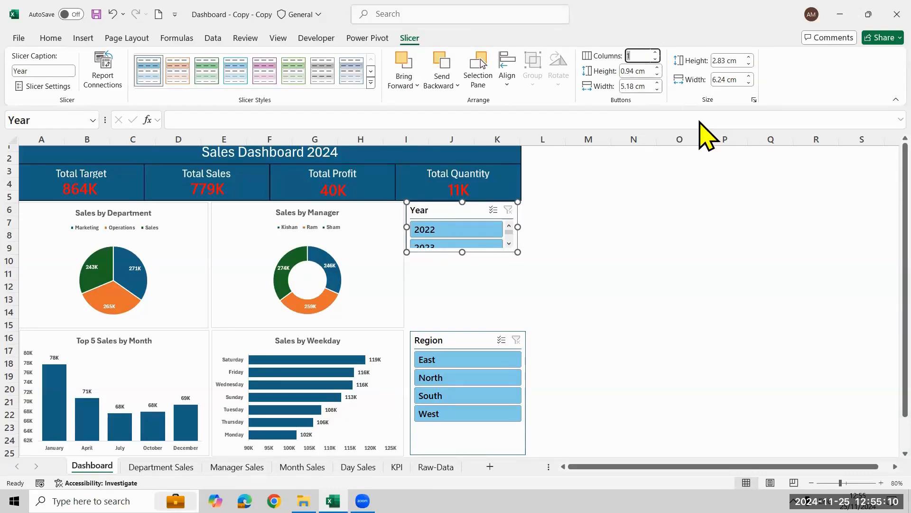
pyautogui.write('2')
pyautogui.press('Return')
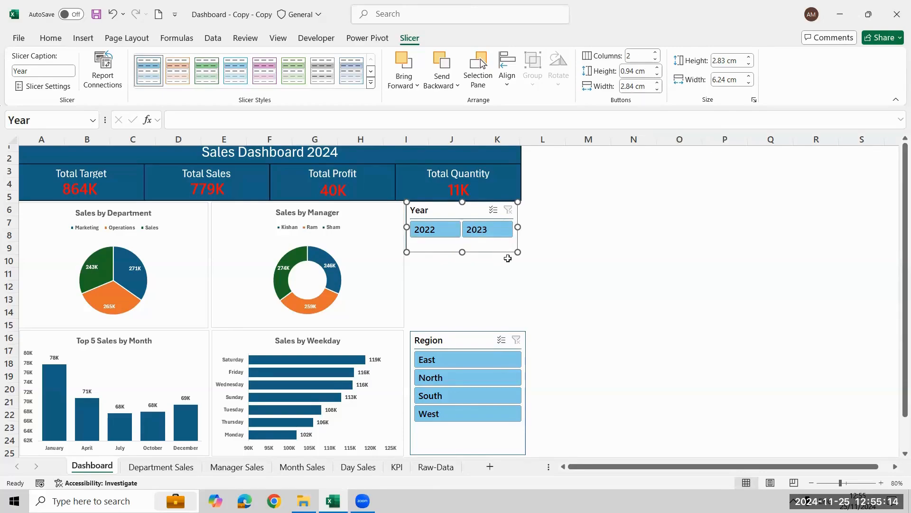
pyautogui.moveTo(518, 252); pyautogui.dragTo(519, 252)
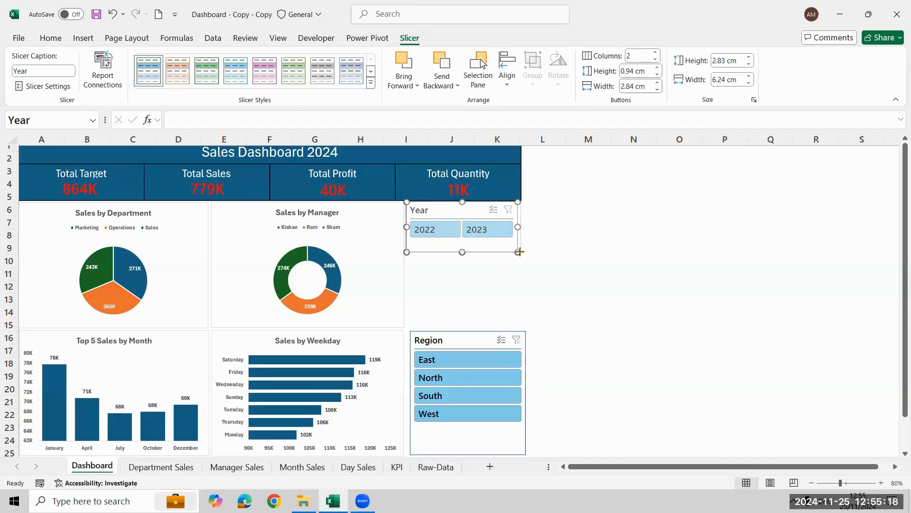
pyautogui.click(541, 271)
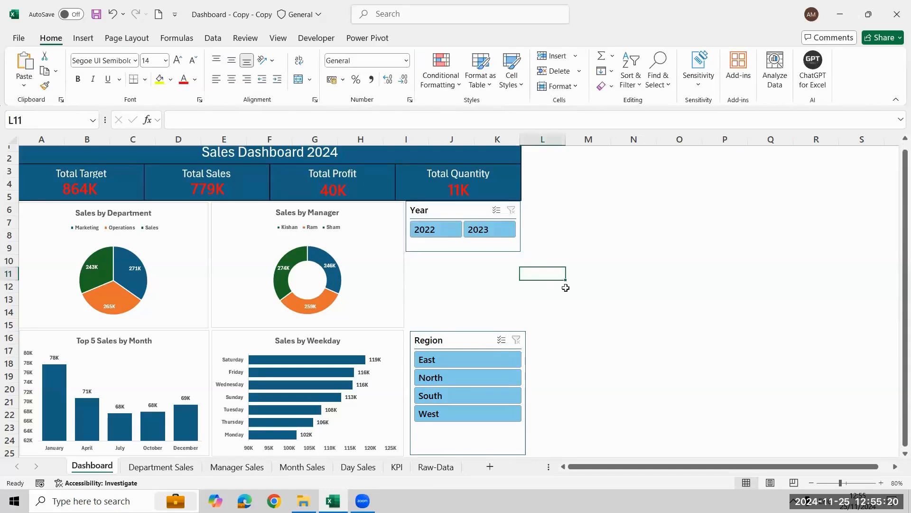
# Connect the Year slicer to the pivot tables on the Day Sales, KPI, Manager Sales and Month Sales sheets as well
pyautogui.click(448, 207)
pyautogui.rightClick(450, 209)
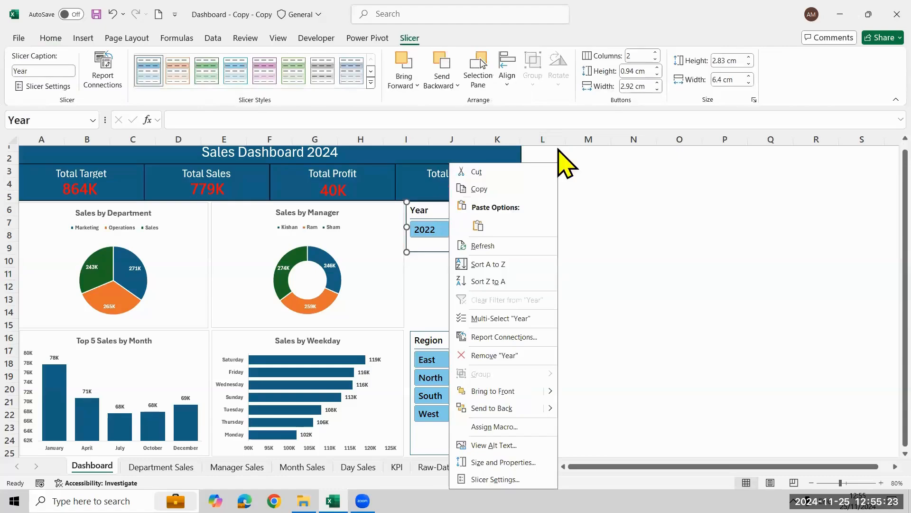
pyautogui.click(520, 337)
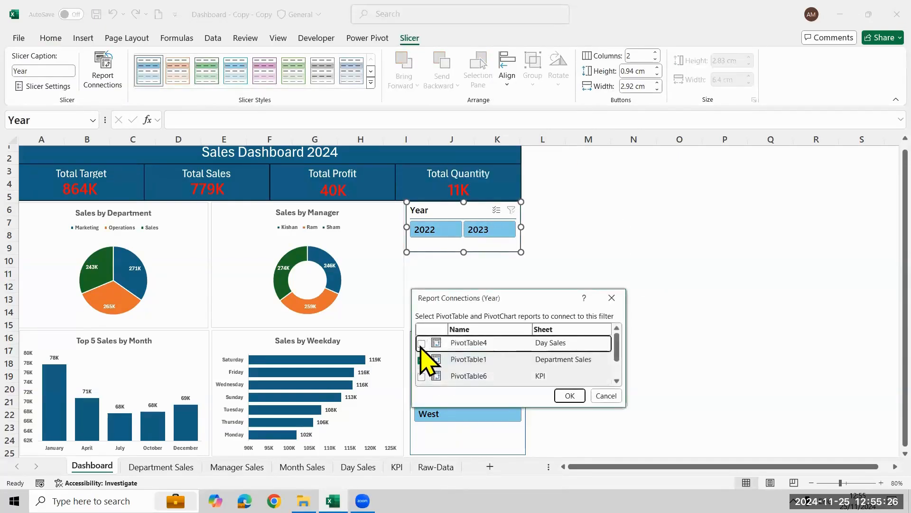
pyautogui.click(421, 342)
pyautogui.click(421, 376)
pyautogui.scroll(-1, 423, 378)
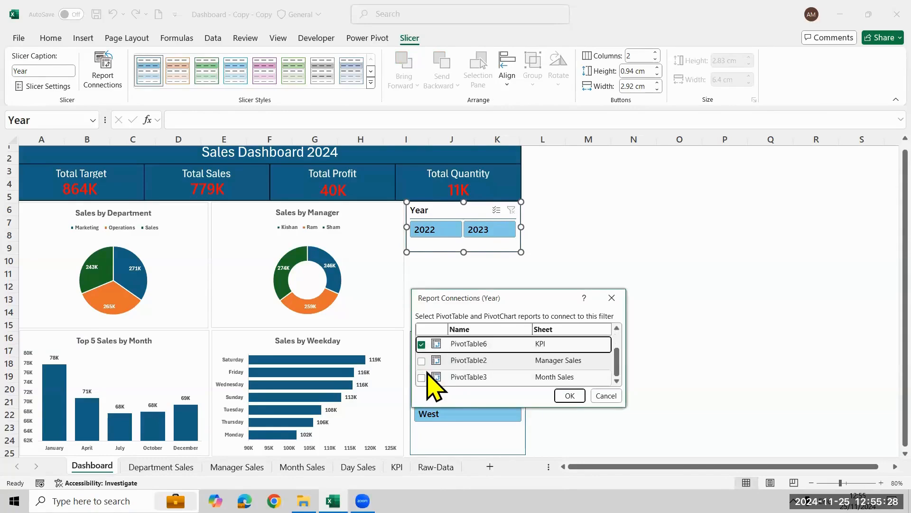
pyautogui.click(422, 361)
pyautogui.click(422, 377)
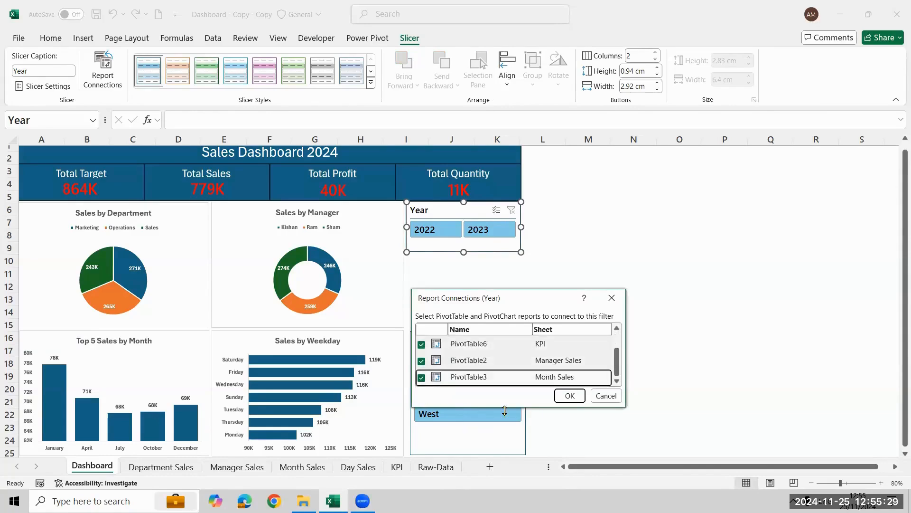
pyautogui.click(570, 395)
pyautogui.click(485, 306)
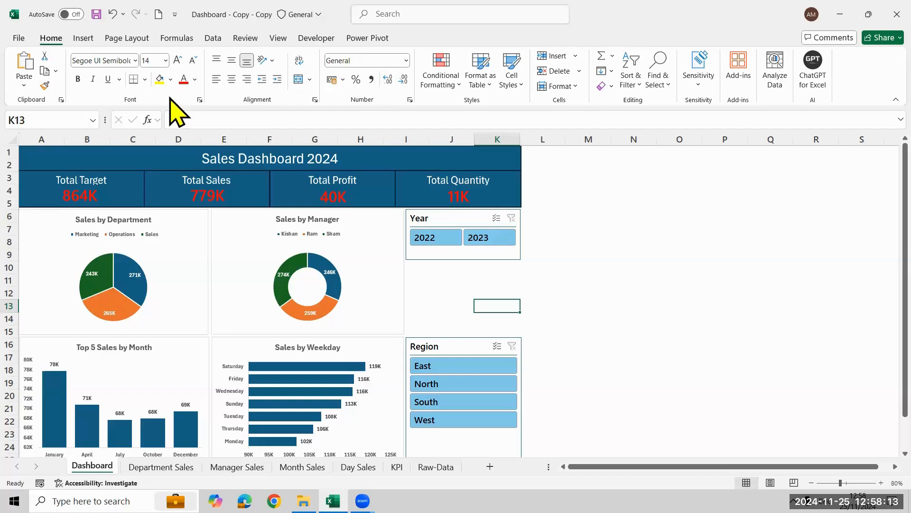
# Insert a Product slicer for the Sales by Department chart
pyautogui.click(202, 244)
pyautogui.click(416, 40)
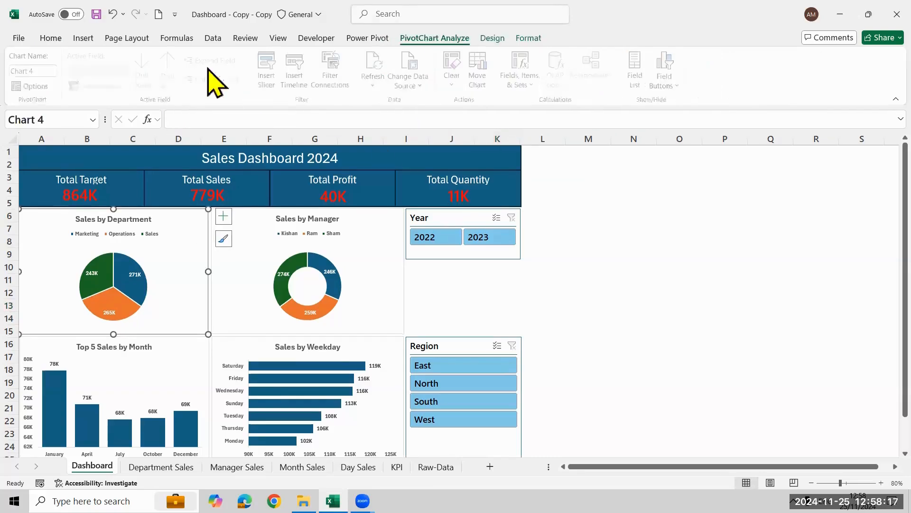
pyautogui.click(271, 76)
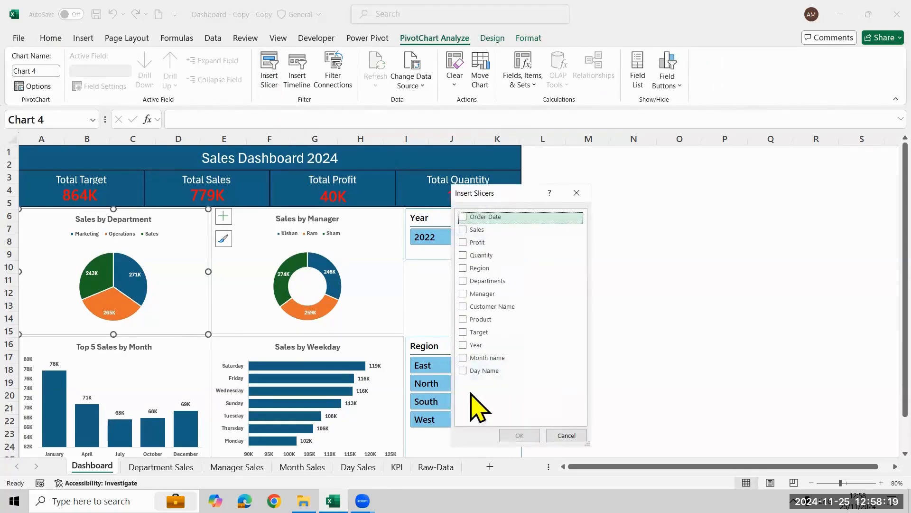
pyautogui.click(463, 319)
pyautogui.click(520, 434)
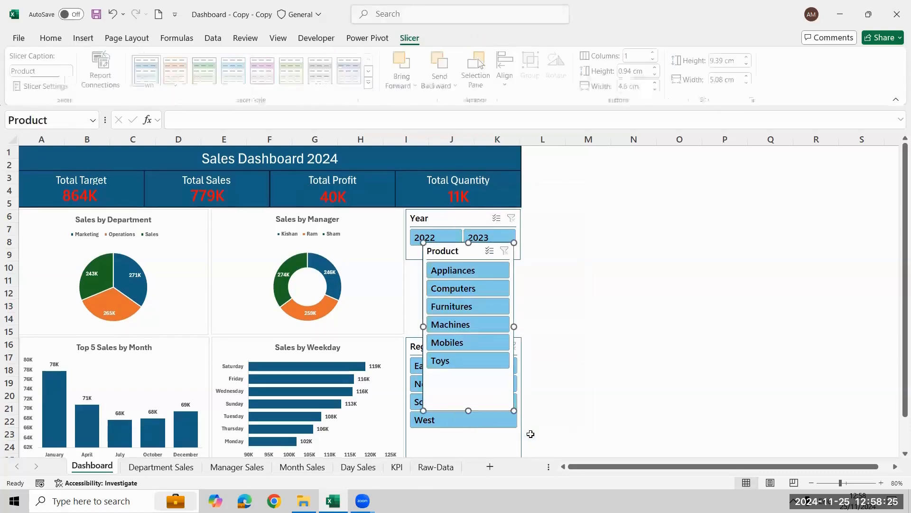
# Try the Product slicer in 3 columns at about 3.86 by 9.41 cm between the Year and Region slicers, and delete it
pyautogui.click(644, 58)
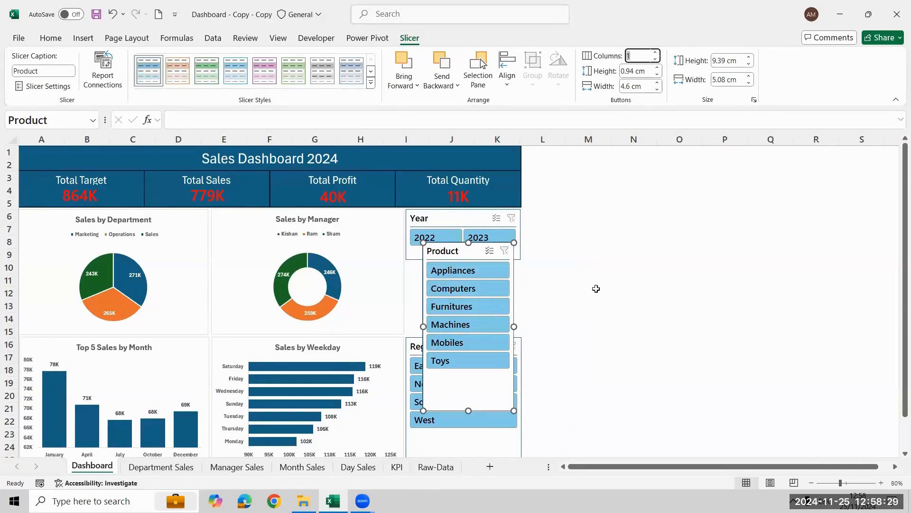
pyautogui.press('Return')
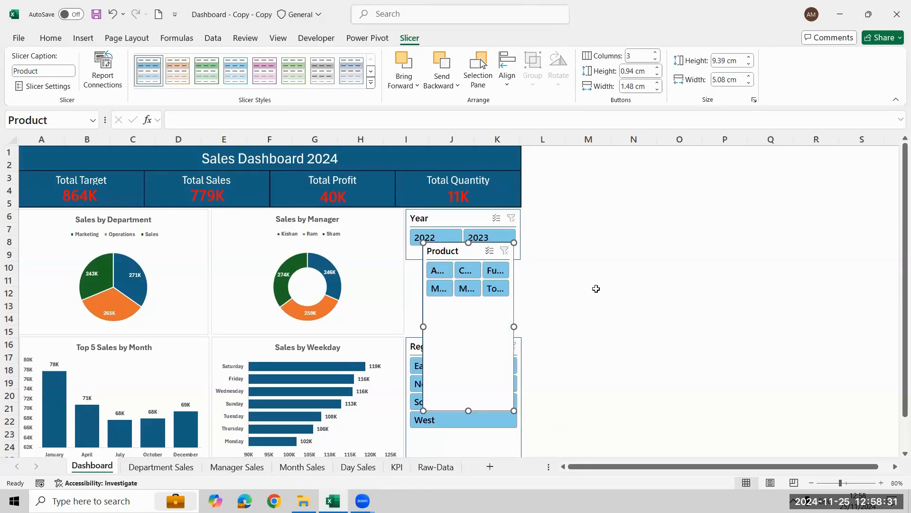
pyautogui.moveTo(595, 345); pyautogui.dragTo(591, 312)
pyautogui.moveTo(520, 282); pyautogui.dragTo(504, 305)
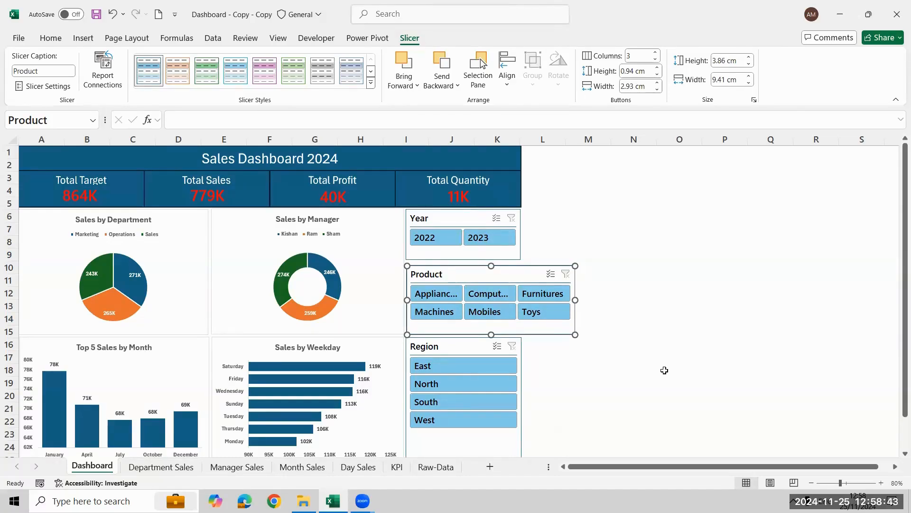
pyautogui.press('Delete')
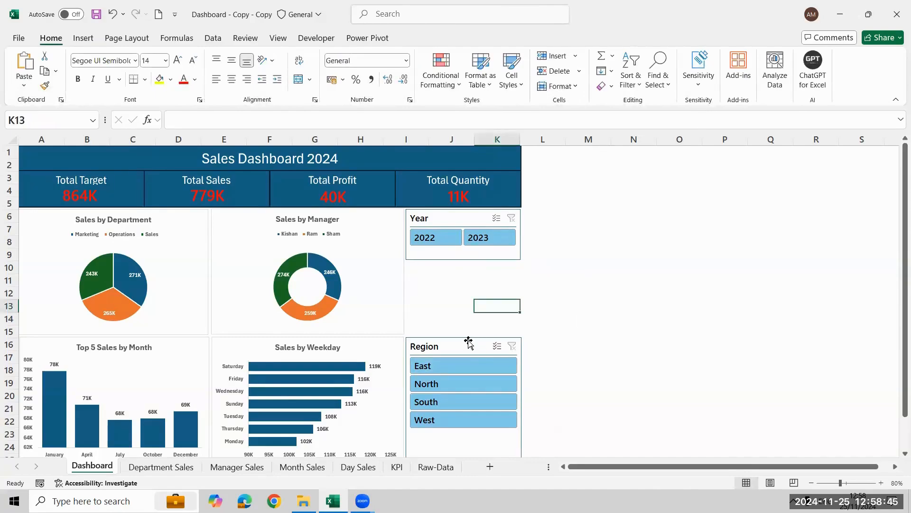
# Move the Region slicer up so it sits just beneath the Year slicer
pyautogui.click(468, 343)
pyautogui.moveTo(469, 298); pyautogui.dragTo(463, 278)
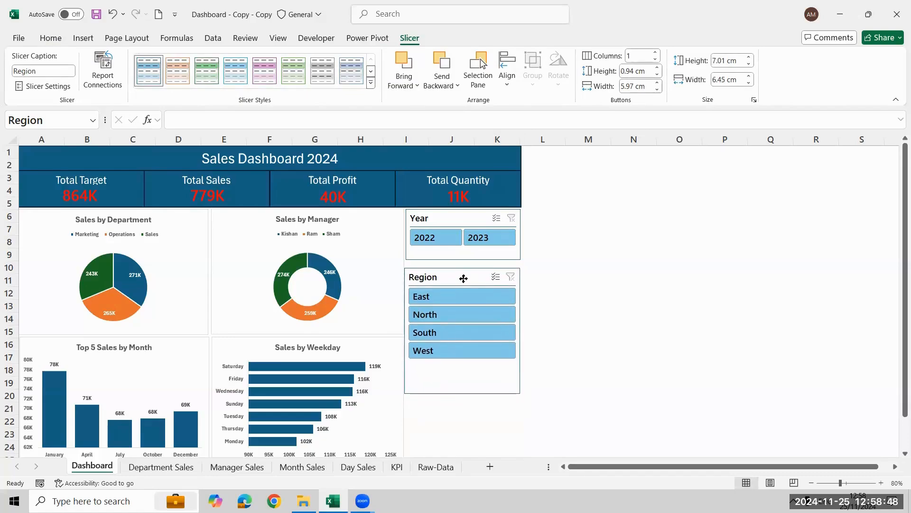
pyautogui.click(732, 346)
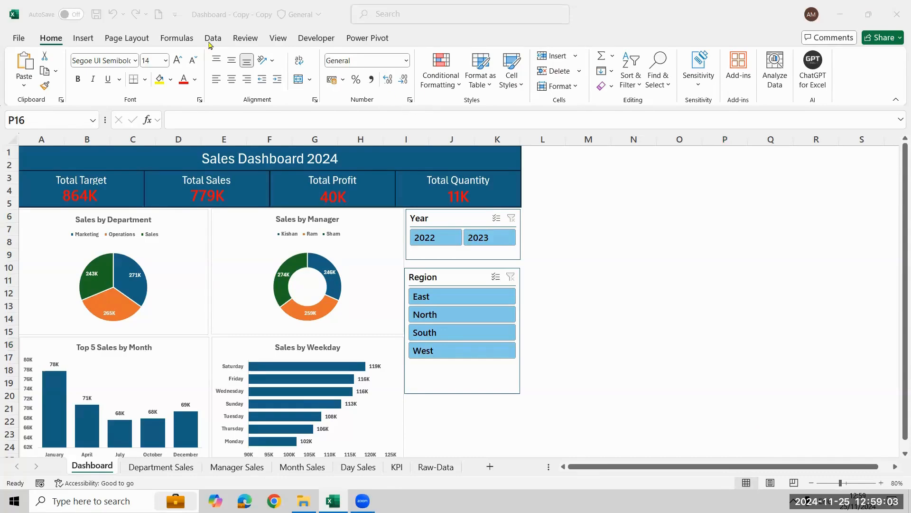
# Try the Green and Yellow Orange theme color sets on the dashboard
pyautogui.click(245, 39)
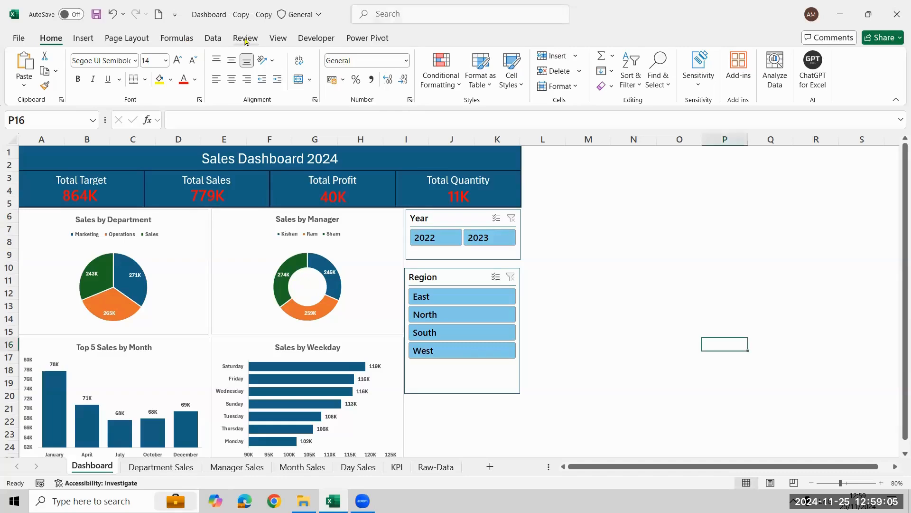
pyautogui.click(245, 39)
pyautogui.click(278, 39)
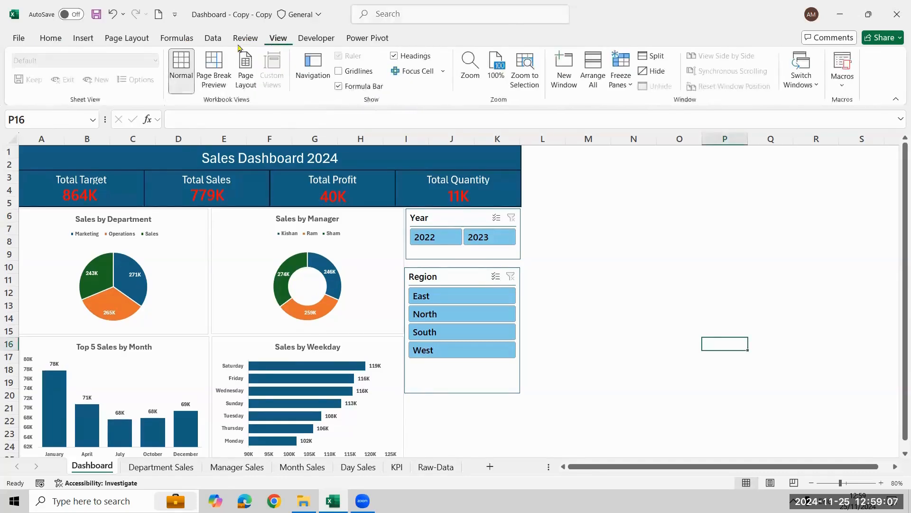
pyautogui.click(126, 38)
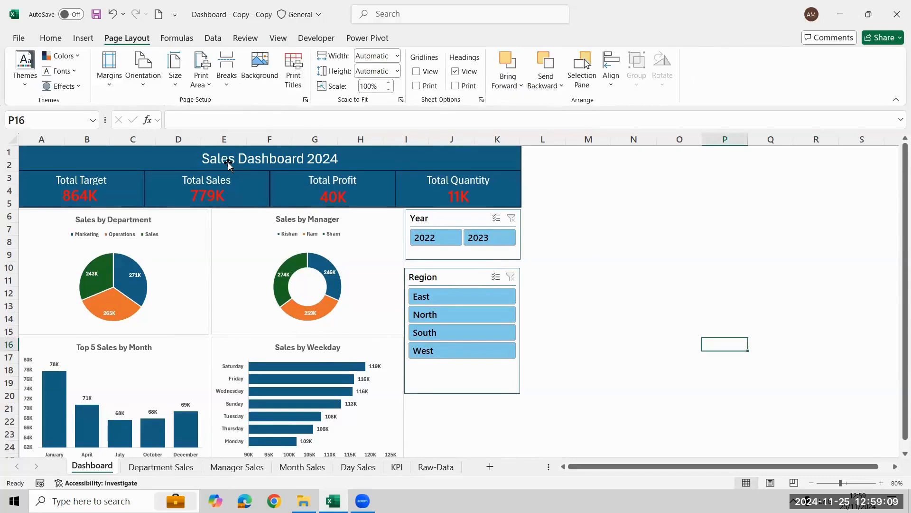
pyautogui.click(24, 79)
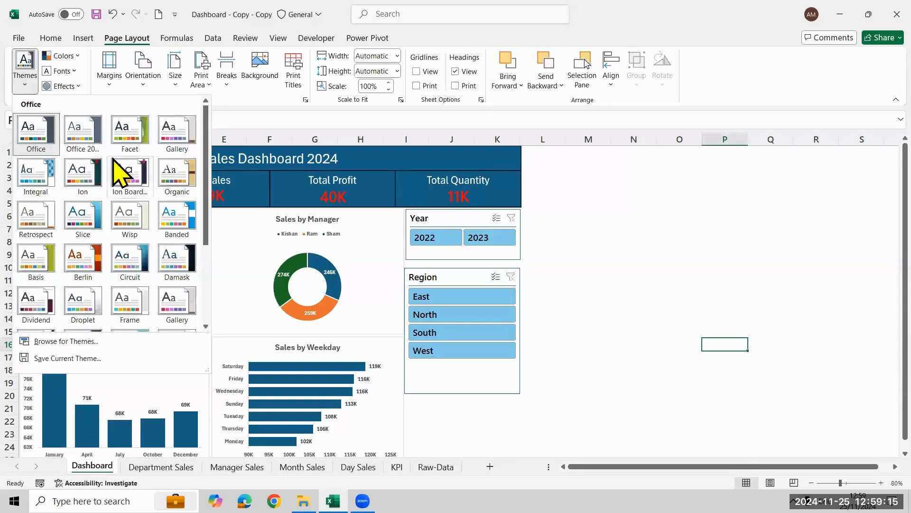
pyautogui.click(64, 56)
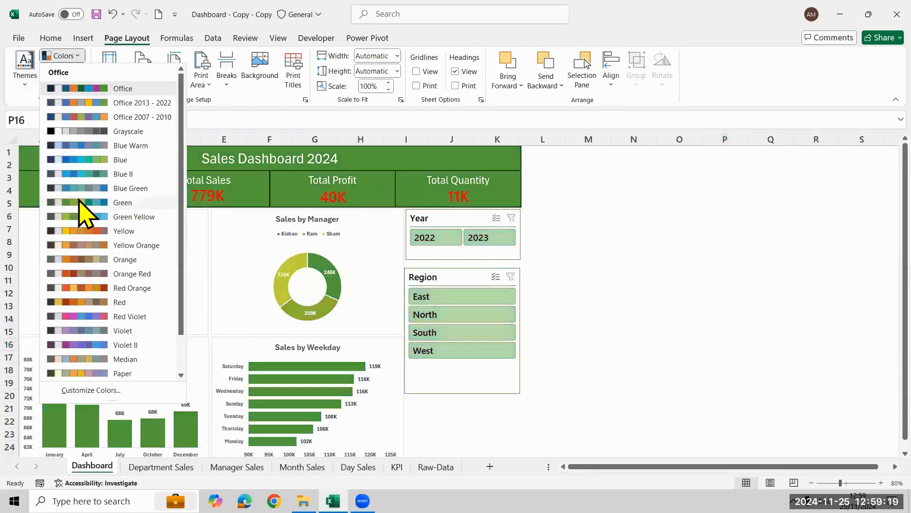
pyautogui.click(81, 216)
pyautogui.click(64, 56)
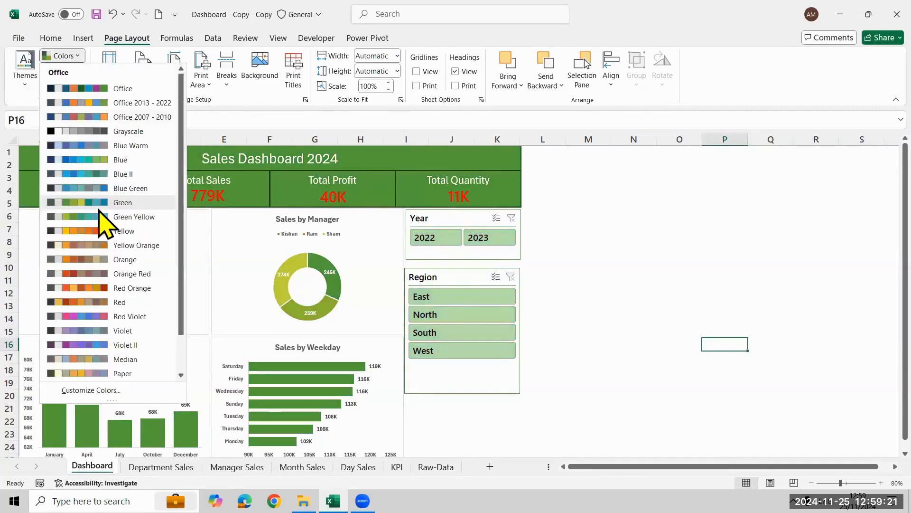
pyautogui.click(101, 255)
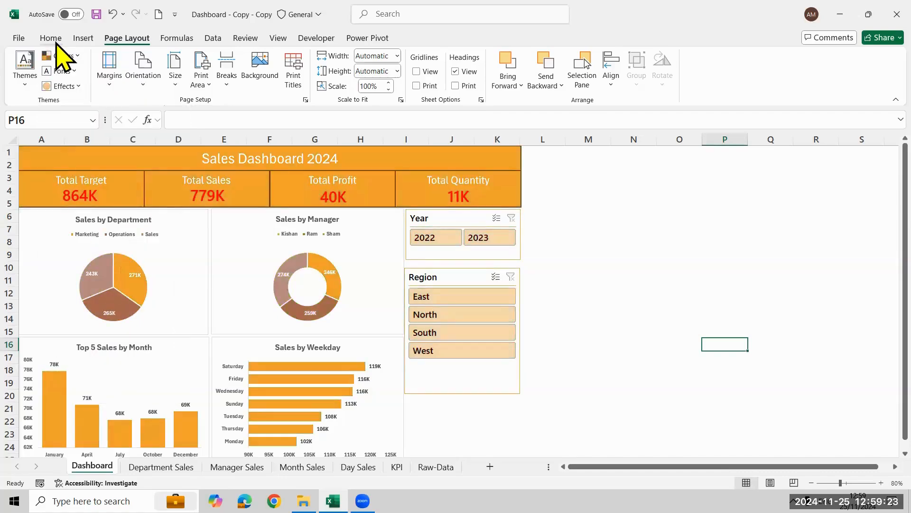
# Apply the Violet theme color set to the dashboard
pyautogui.click(74, 56)
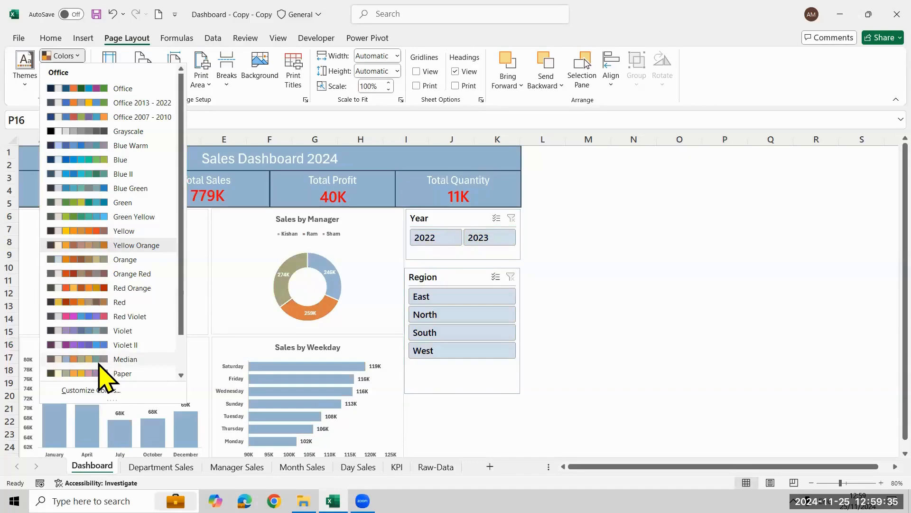
pyautogui.scroll(-1, 99, 366)
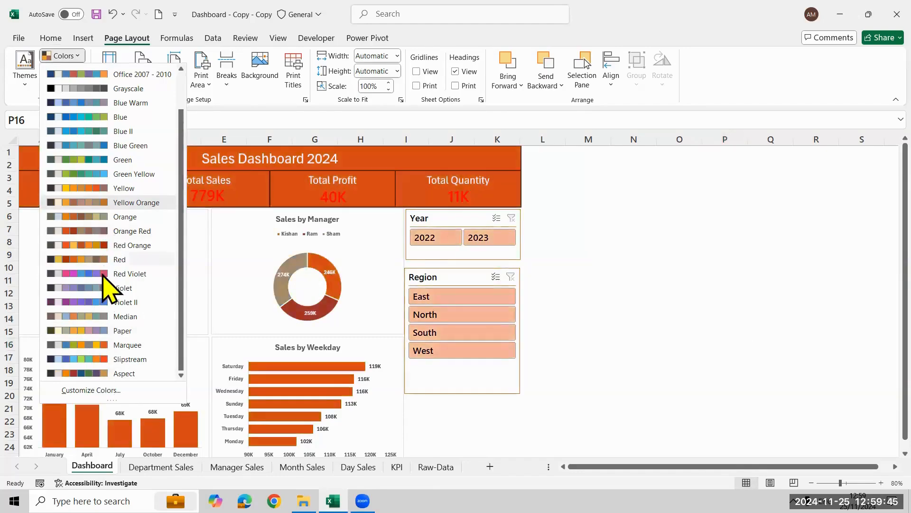
pyautogui.click(100, 286)
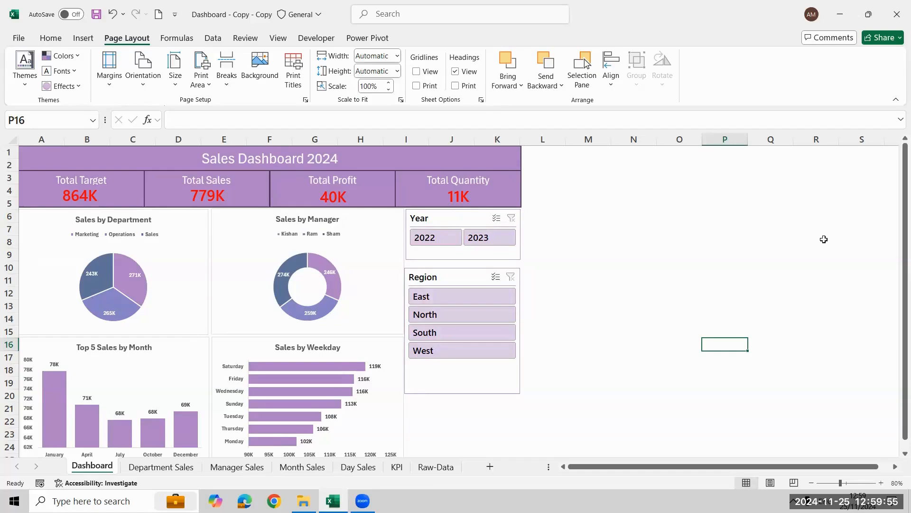
# Change the font color of the Total Target, Total Sales, Total Profit and Total Quantity KPI values to white
pyautogui.click(87, 200)
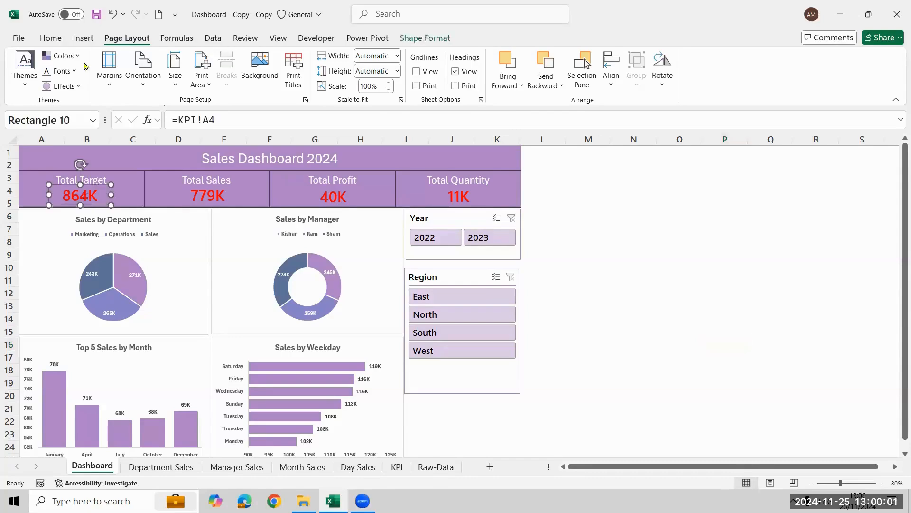
pyautogui.click(51, 39)
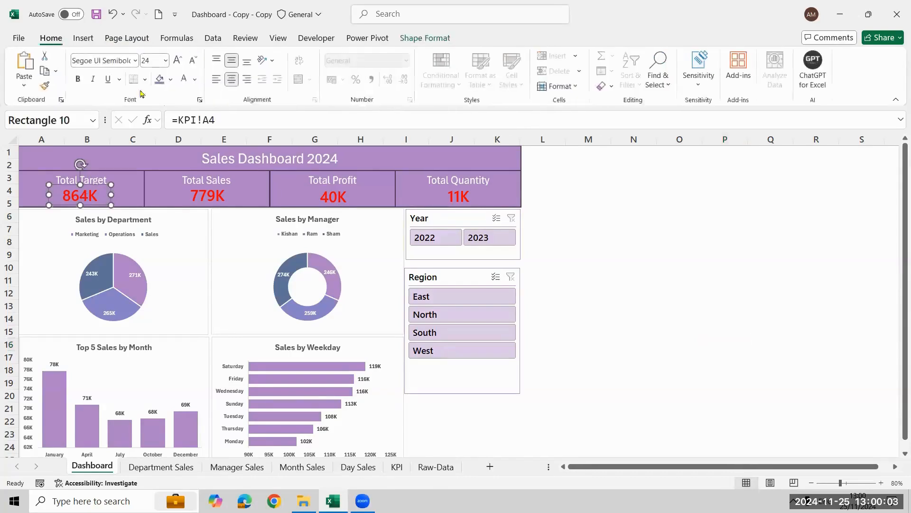
pyautogui.click(184, 81)
pyautogui.click(226, 202)
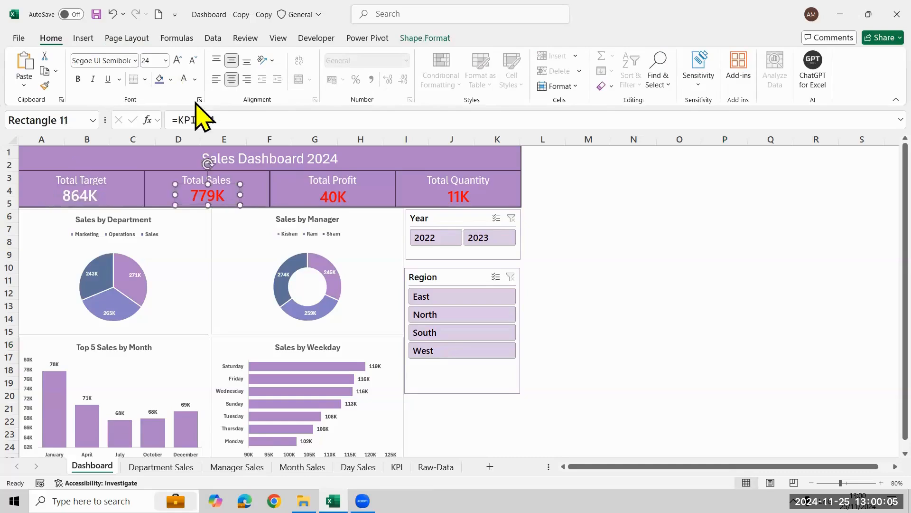
pyautogui.click(184, 80)
pyautogui.click(336, 210)
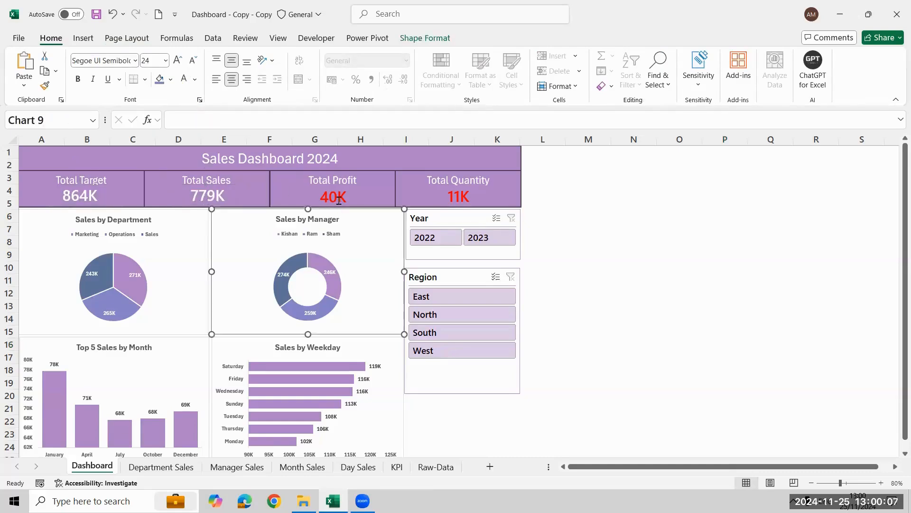
pyautogui.click(335, 198)
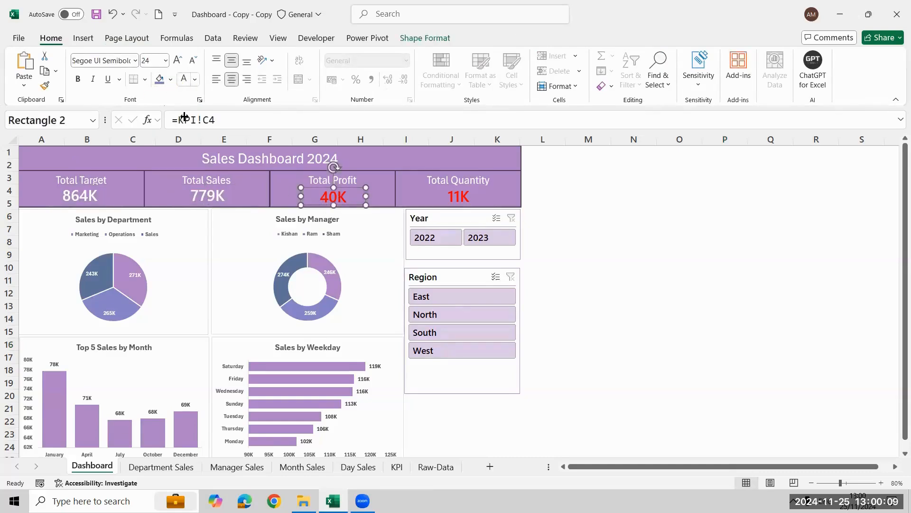
pyautogui.click(182, 82)
pyautogui.click(458, 196)
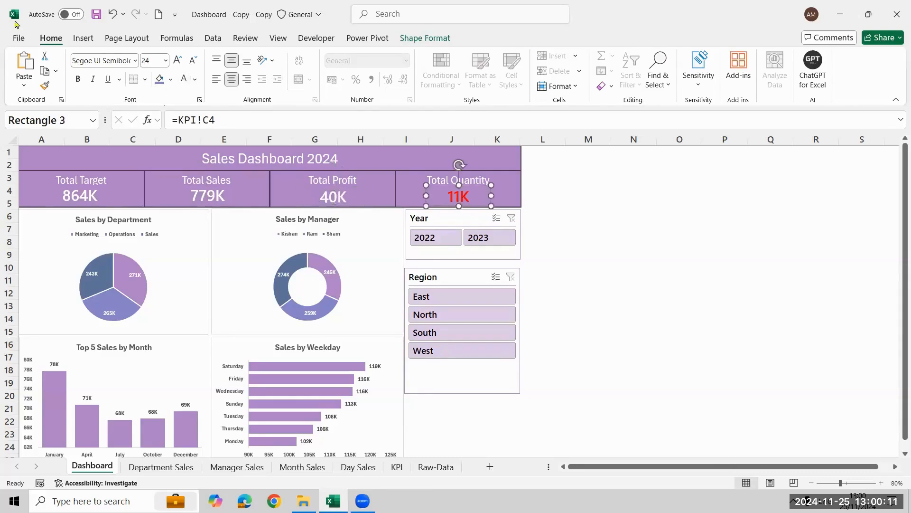
pyautogui.click(183, 79)
pyautogui.click(643, 219)
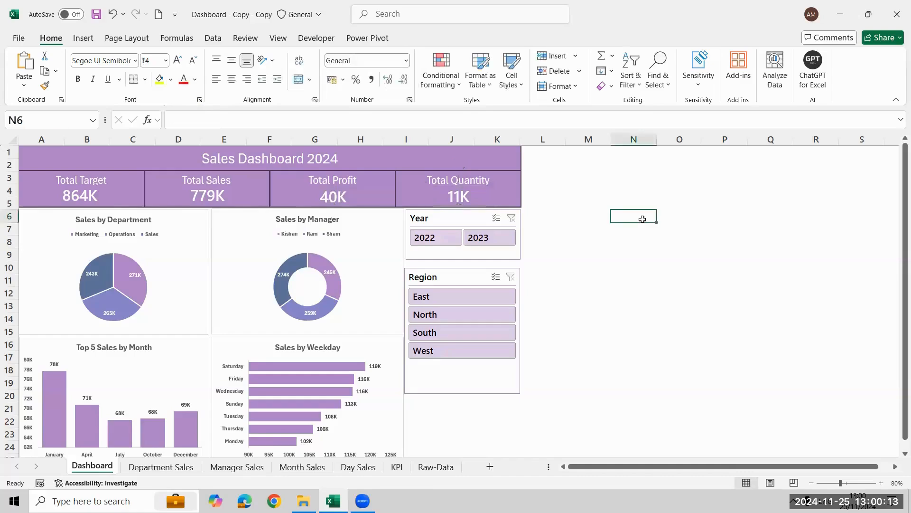
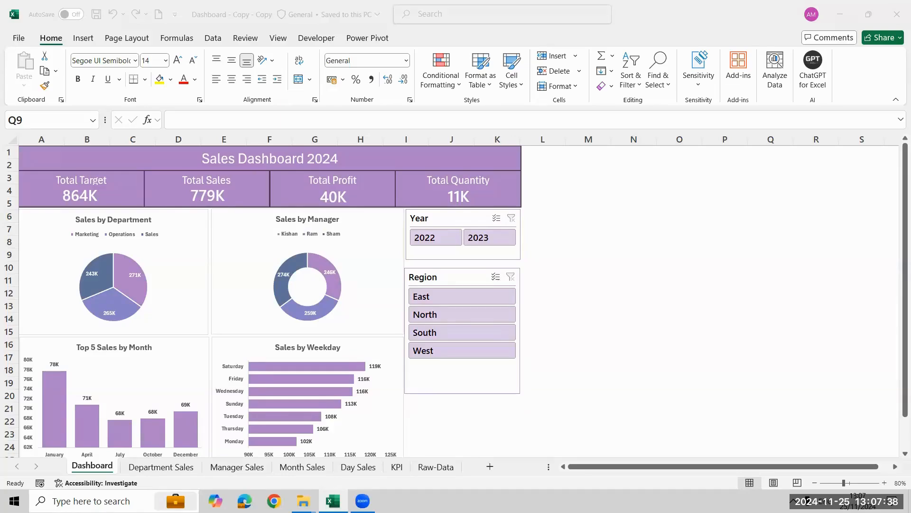
# Hide the Department Sales, Manager Sales, Month Sales and Day Sales sheets
pyautogui.click(161, 467)
pyautogui.rightClick(161, 467)
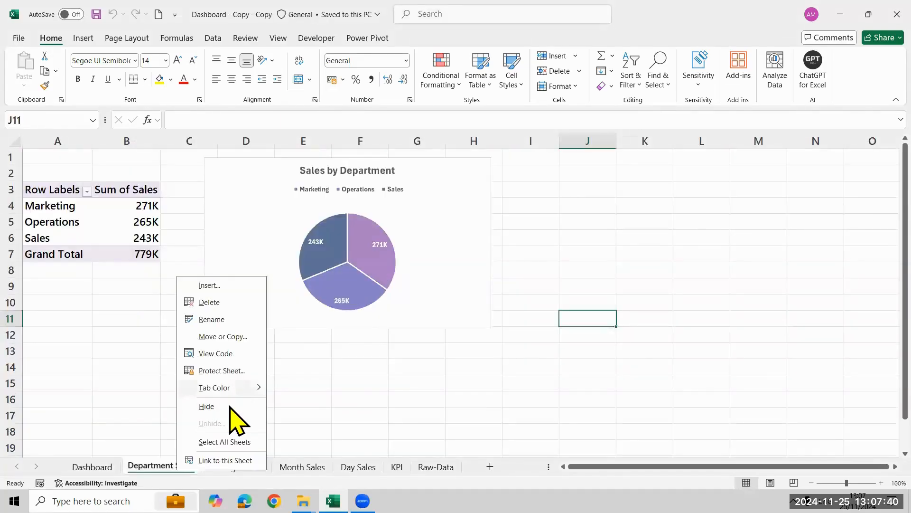
pyautogui.click(228, 405)
pyautogui.rightClick(178, 465)
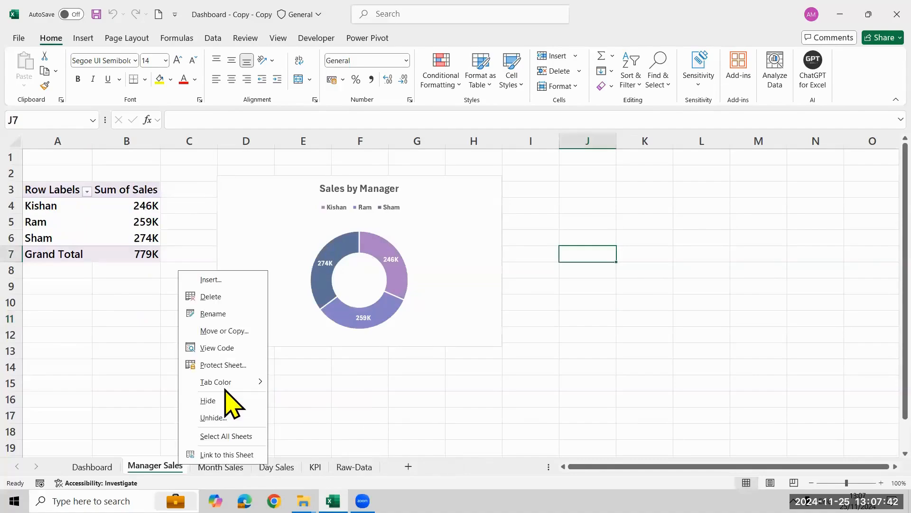
pyautogui.click(208, 401)
pyautogui.rightClick(148, 466)
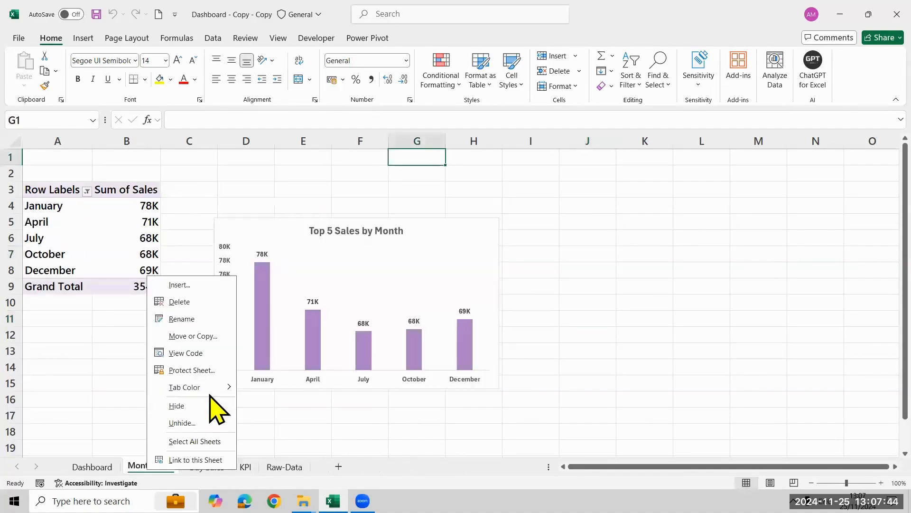
pyautogui.click(177, 405)
pyautogui.rightClick(166, 466)
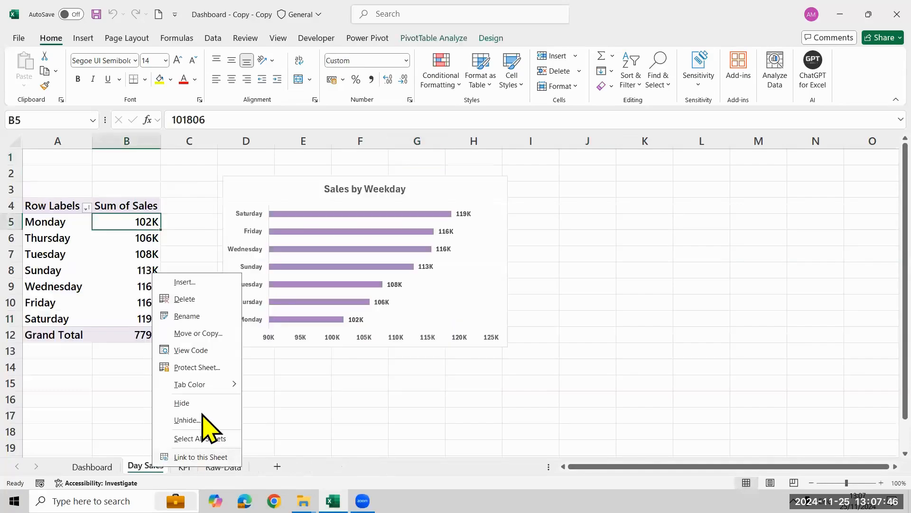
# Hide the Day Sales and KPI sheets, leaving the Dashboard sheet open
pyautogui.click(199, 405)
pyautogui.rightClick(138, 466)
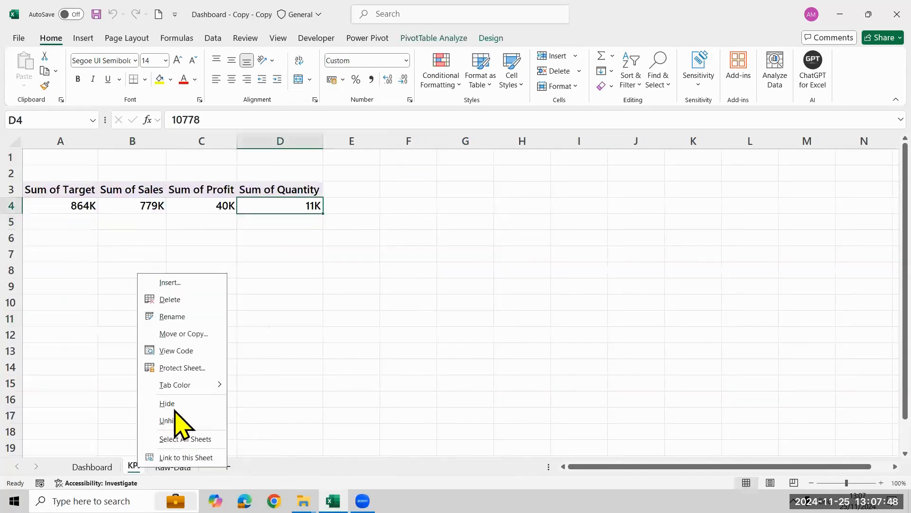
pyautogui.click(167, 403)
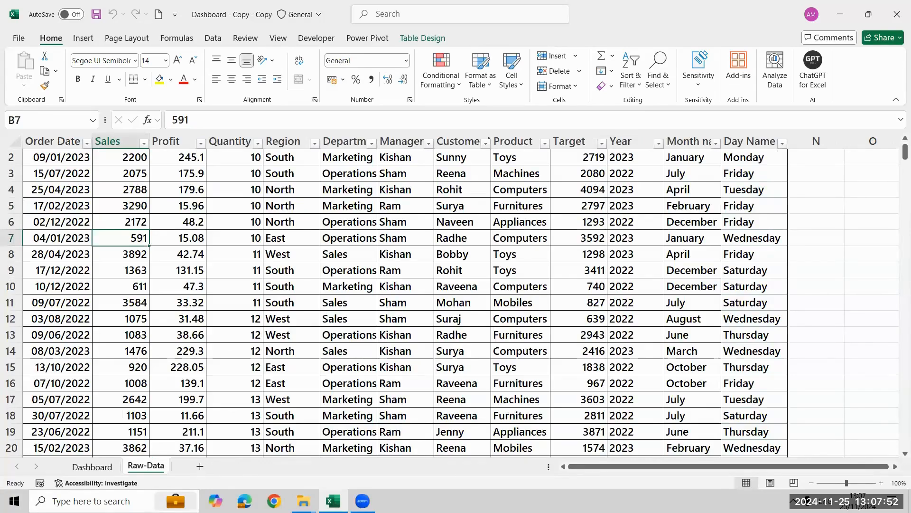
pyautogui.click(92, 466)
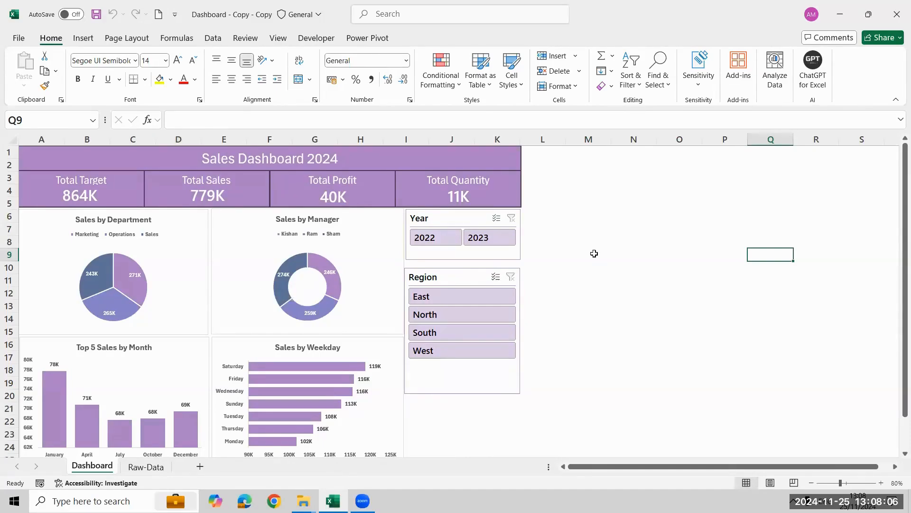
# Insert the ExcelR-logo picture from the Downloads folder over the cells of the Dashboard sheet
pyautogui.click(679, 294)
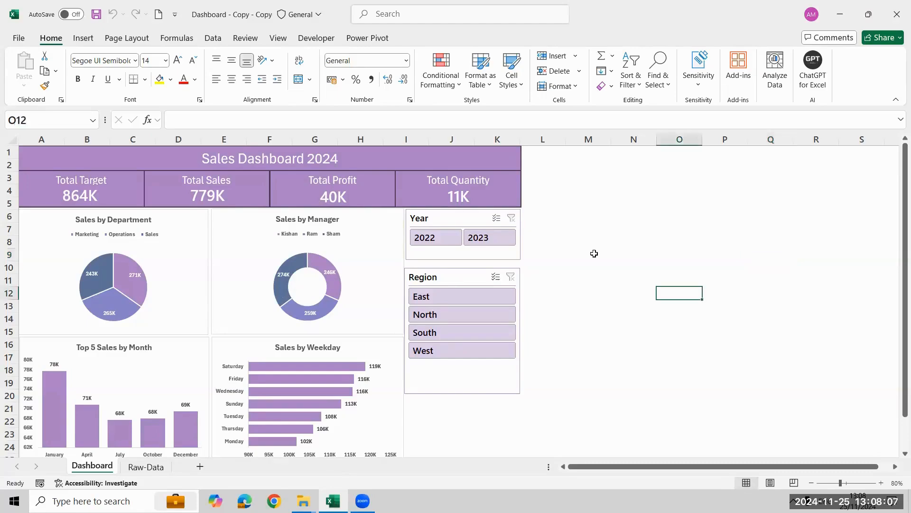
pyautogui.click(81, 39)
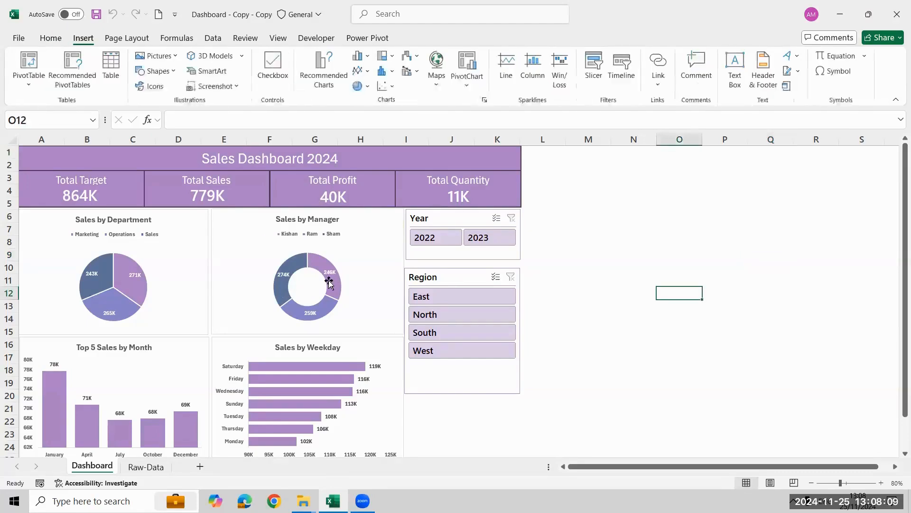
pyautogui.click(171, 56)
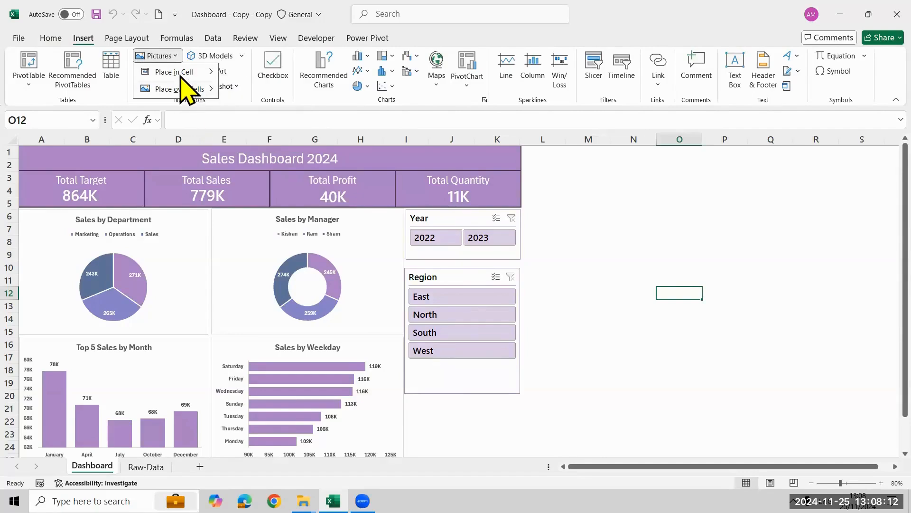
pyautogui.moveTo(174, 75)
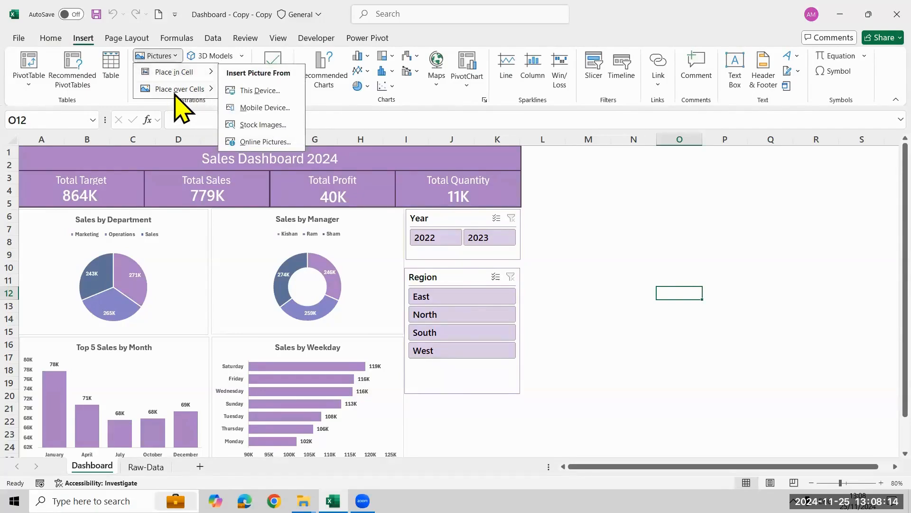
pyautogui.moveTo(179, 90)
pyautogui.click(42, 157)
pyautogui.click(41, 158)
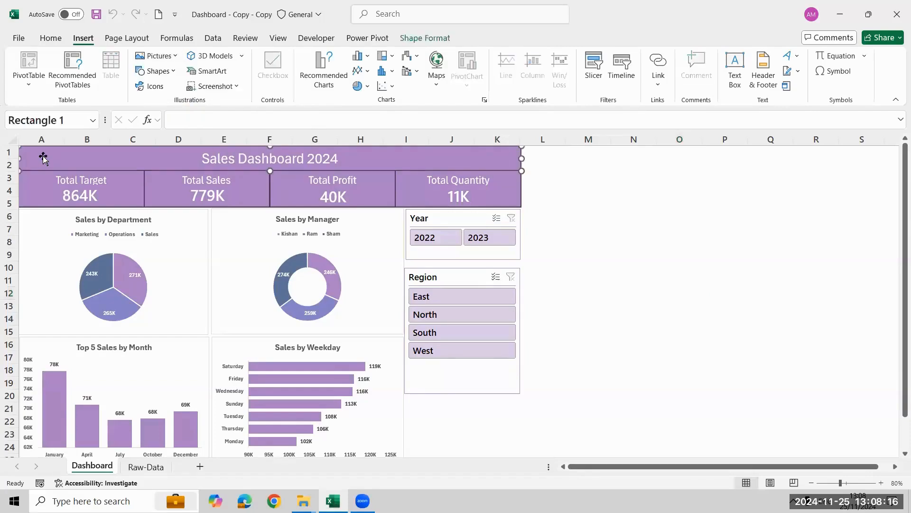
pyautogui.click(164, 70)
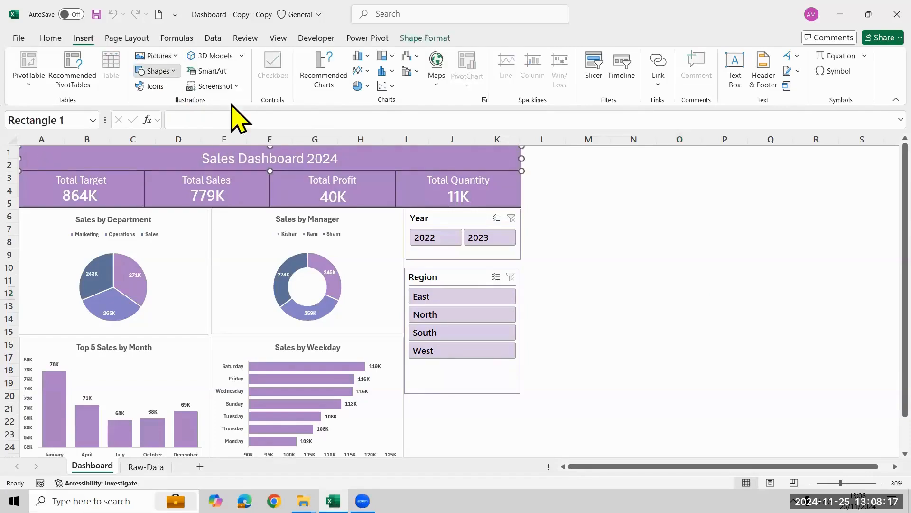
pyautogui.click(156, 56)
pyautogui.moveTo(182, 90)
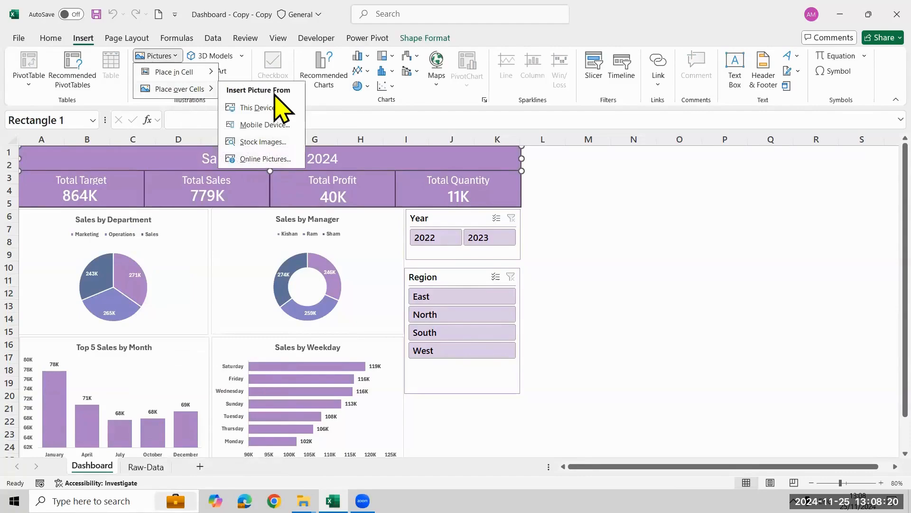
pyautogui.click(749, 257)
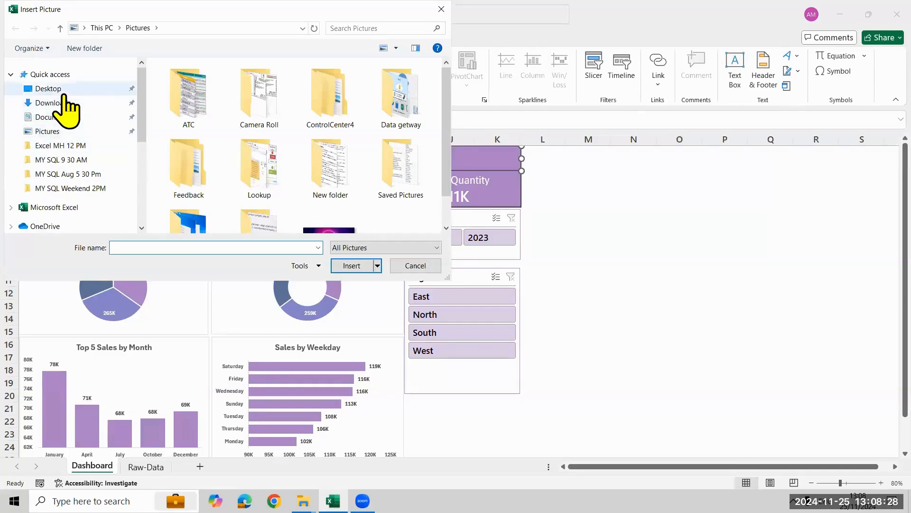
pyautogui.click(67, 103)
pyautogui.scroll(-3, 232, 152)
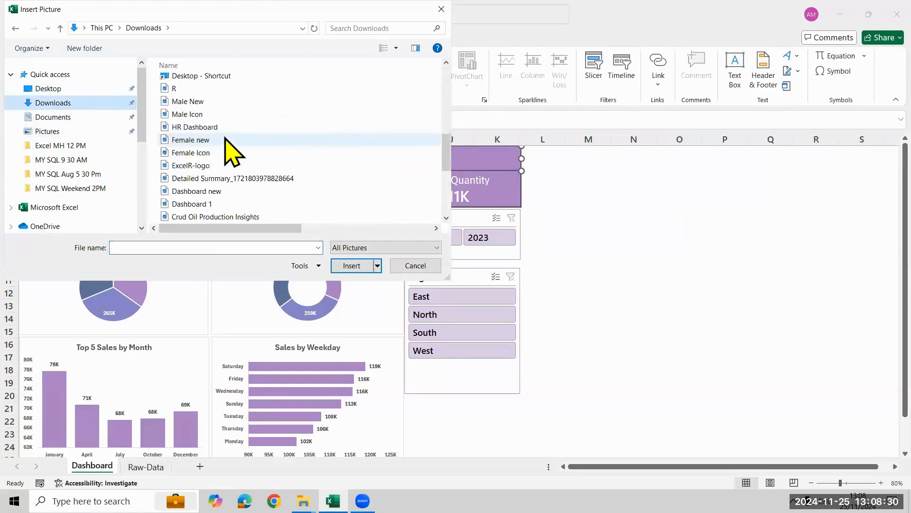
pyautogui.click(253, 169)
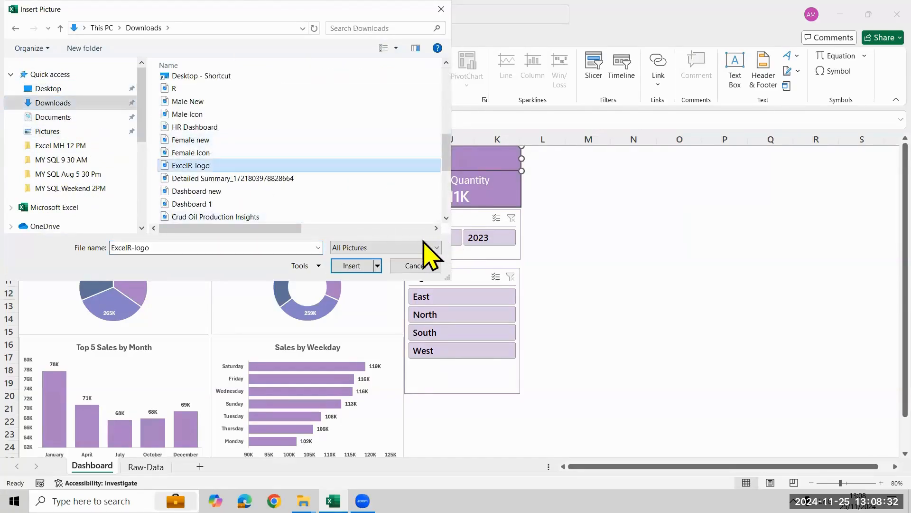
pyautogui.click(354, 266)
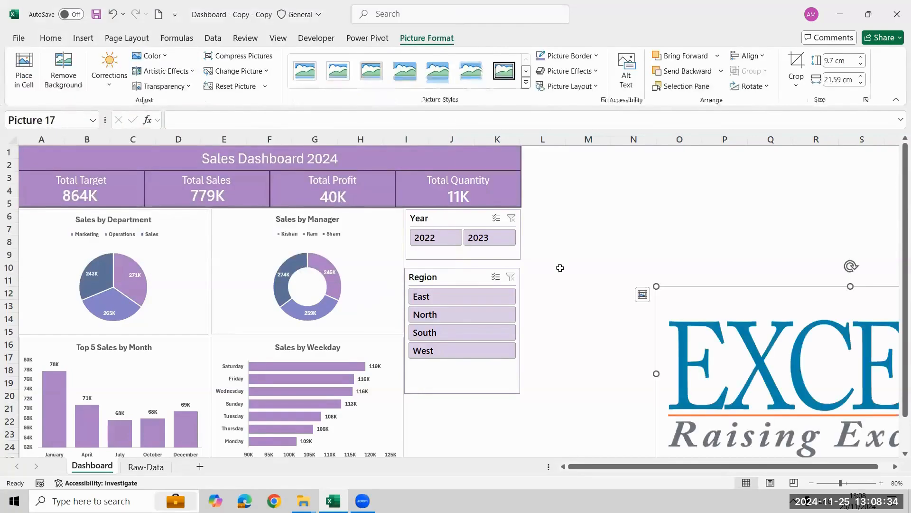
# Shrink the logo to about 5.42 cm wide and fit it within the left end of the Sales Dashboard 2024 banner
pyautogui.hotkey('alt', 'Tab')
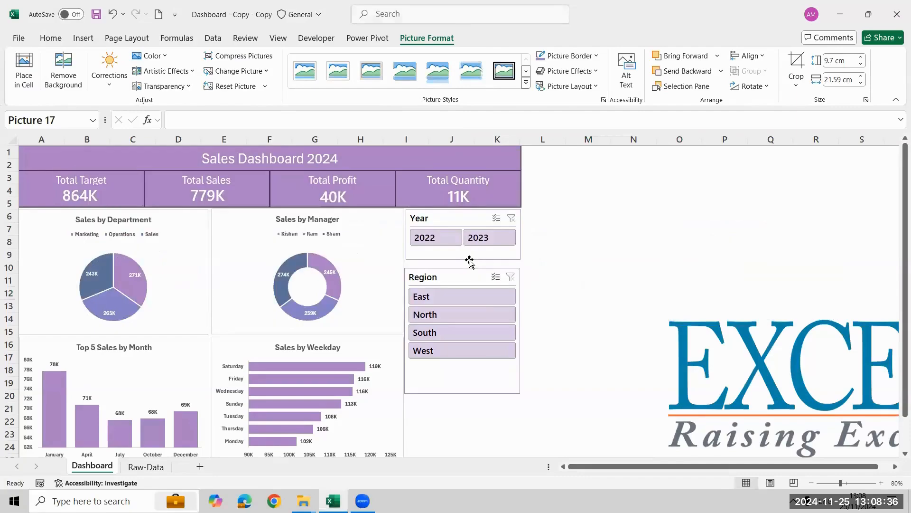
pyautogui.moveTo(687, 314); pyautogui.dragTo(407, 183)
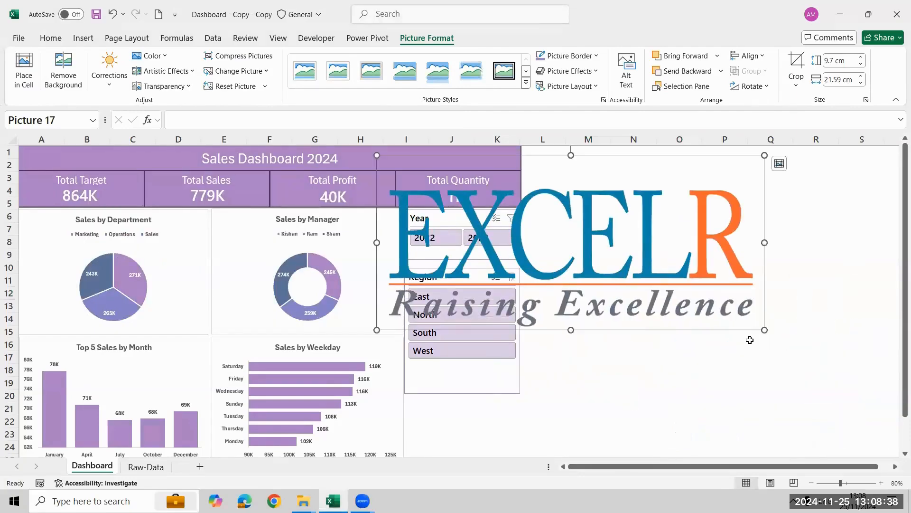
pyautogui.moveTo(457, 237); pyautogui.dragTo(82, 148)
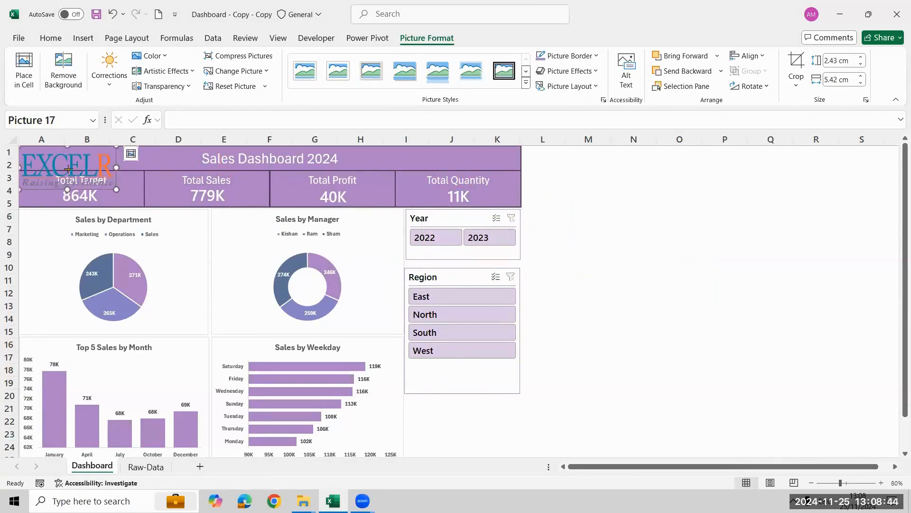
pyautogui.moveTo(69, 169); pyautogui.dragTo(70, 164)
pyautogui.click(720, 208)
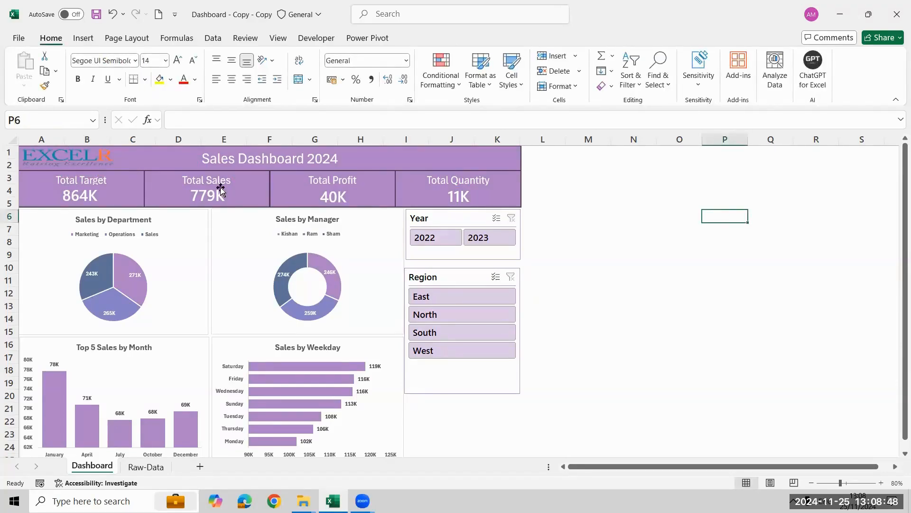
pyautogui.click(175, 165)
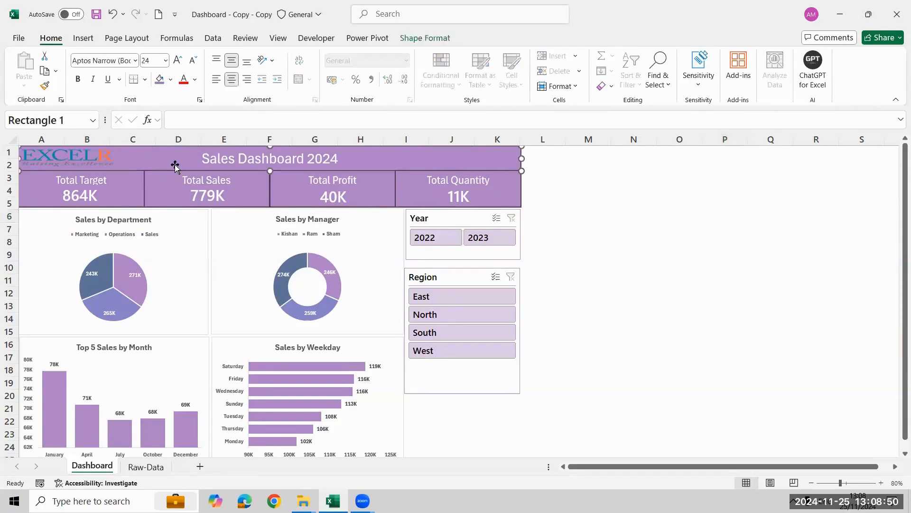
pyautogui.click(425, 38)
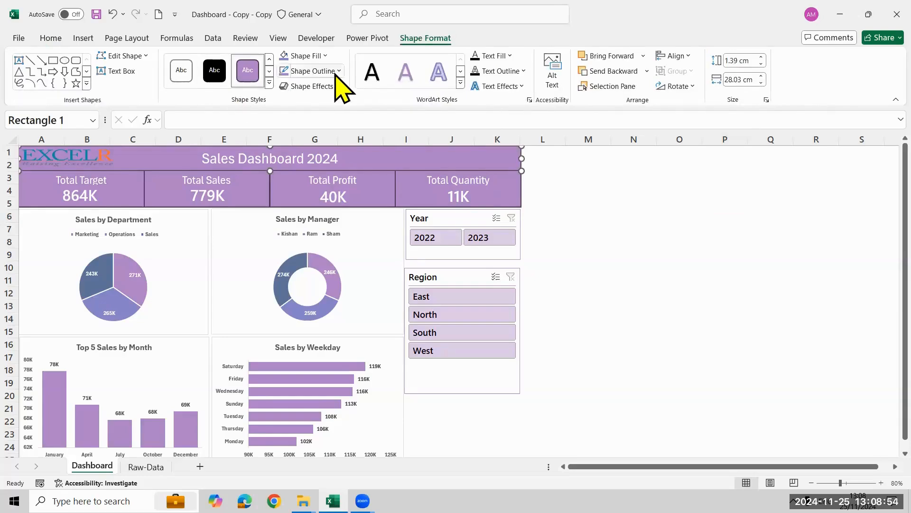
pyautogui.click(319, 59)
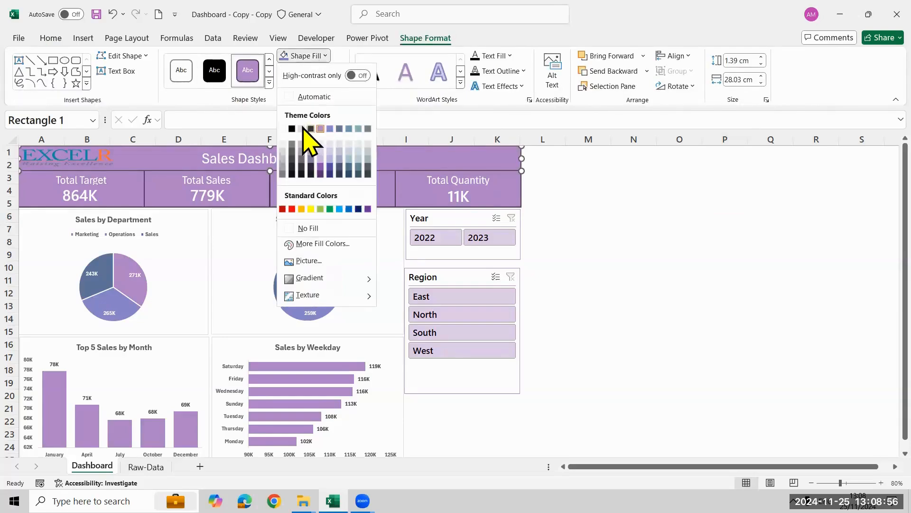
pyautogui.click(811, 188)
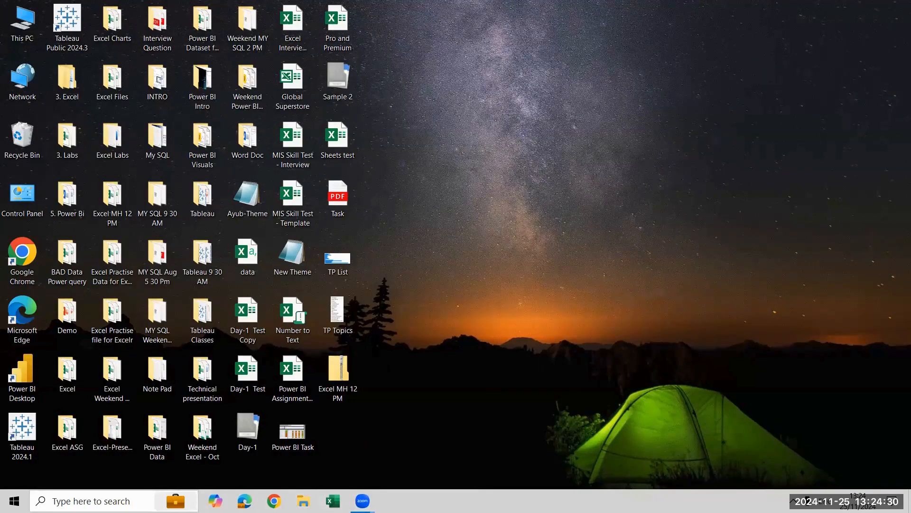
# Launch Excel from the desktop and create a blank workbook
pyautogui.click(175, 501)
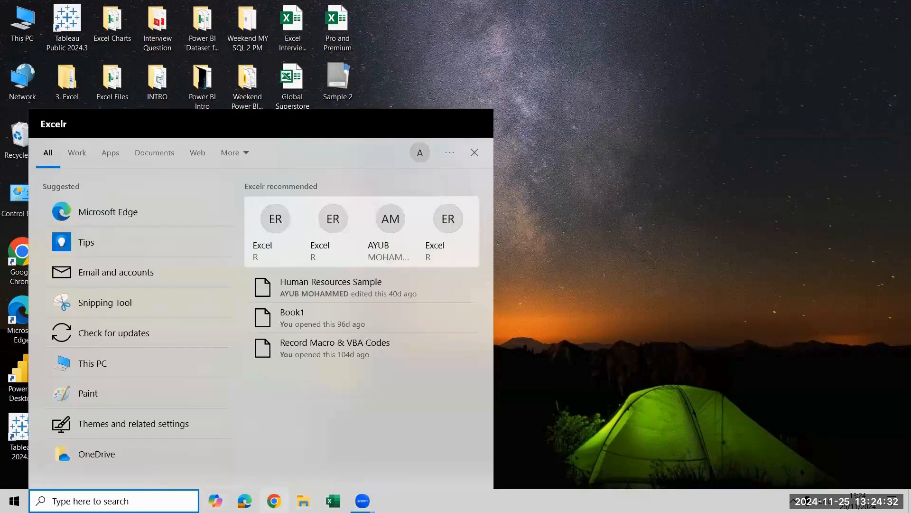
pyautogui.click(333, 501)
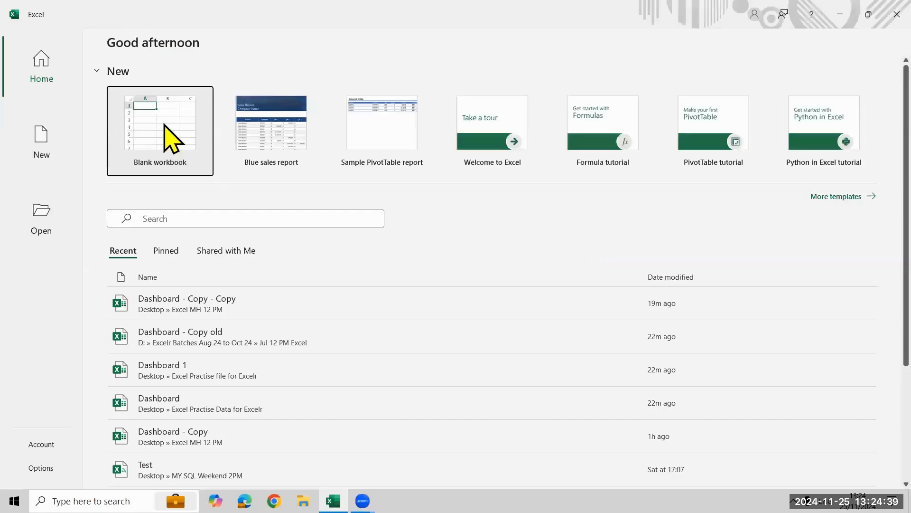
pyautogui.click(185, 151)
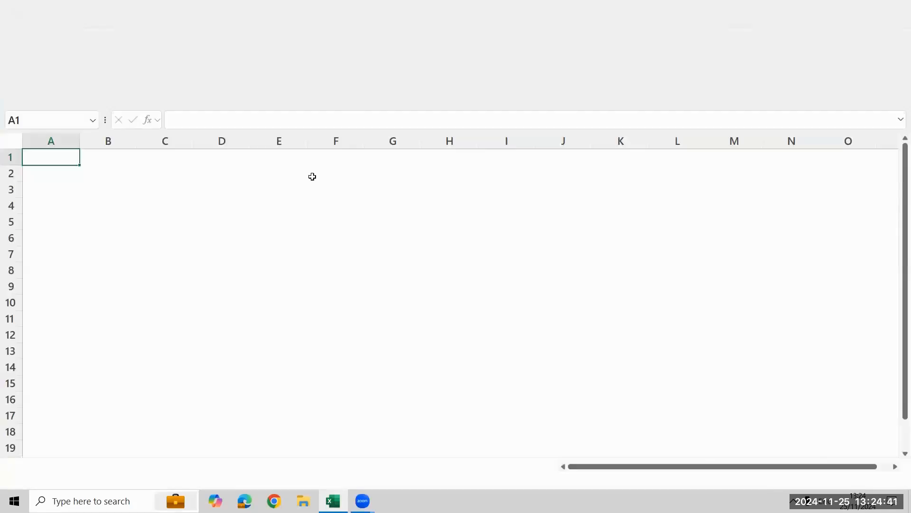
# Enter "ETL", "SSIS" and "Tool" in cells F2, G2 and H2
pyautogui.click(311, 177)
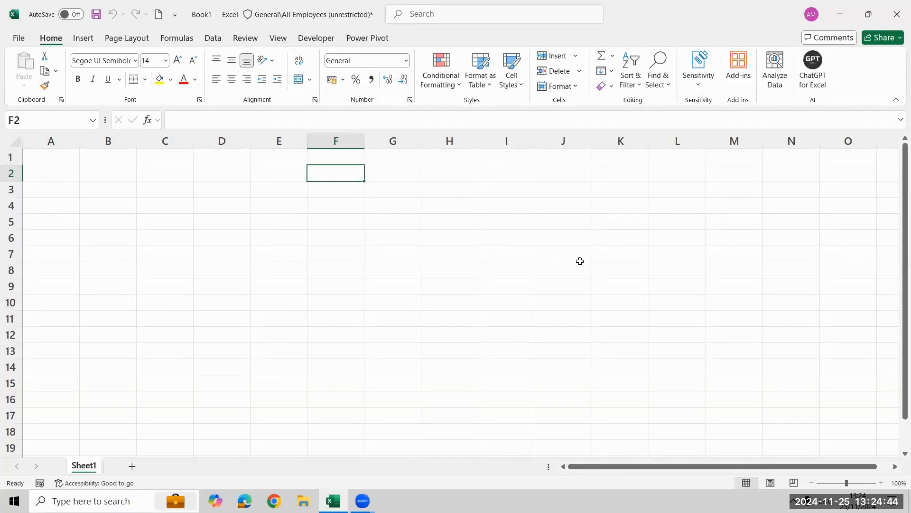
pyautogui.write('ETL')
pyautogui.press('Tab')
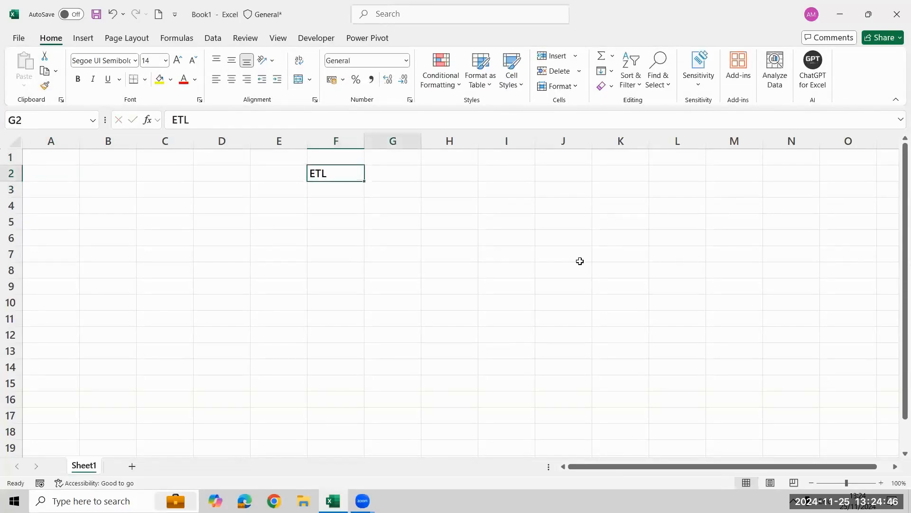
pyautogui.write('SSIS')
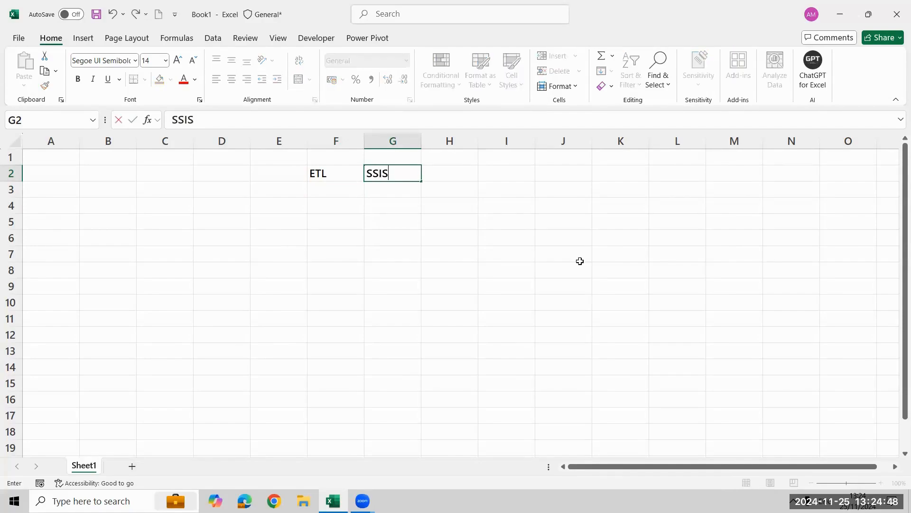
pyautogui.press('Return')
pyautogui.press('Up')
pyautogui.press('Right')
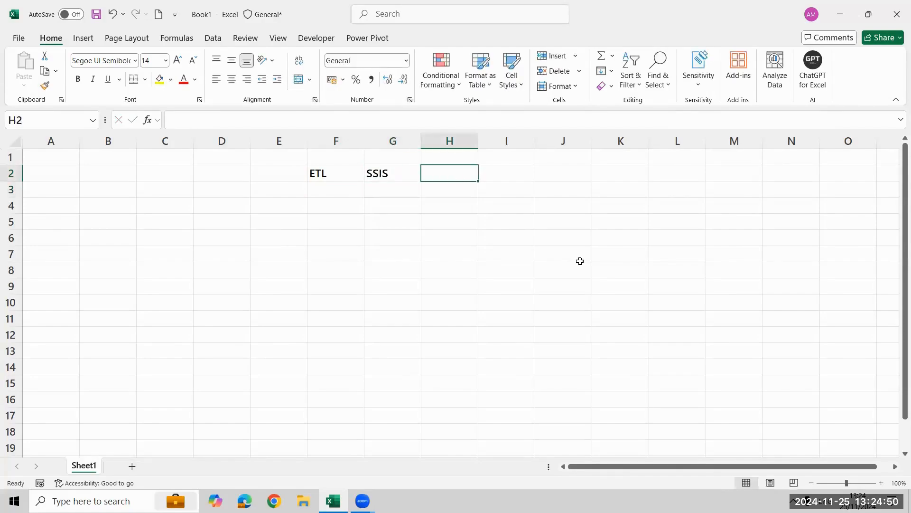
pyautogui.write('Tool')
pyautogui.press('Return')
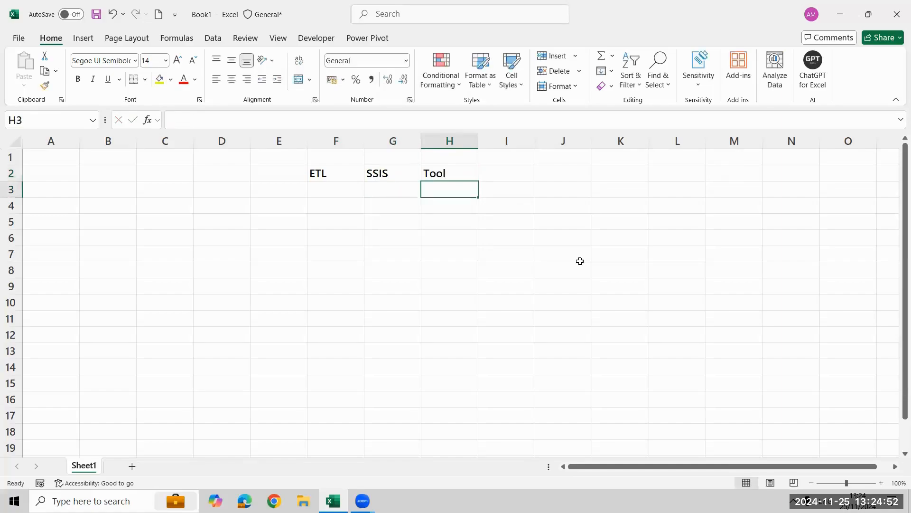
# Enter "ETL" in cell F3 and "Power Query" in cell G3
pyautogui.press('Up')
pyautogui.hotkey('shift', 'Left')
pyautogui.hotkey('shift', 'Left')
pyautogui.press('Down')
pyautogui.press('Left')
pyautogui.press('Left')
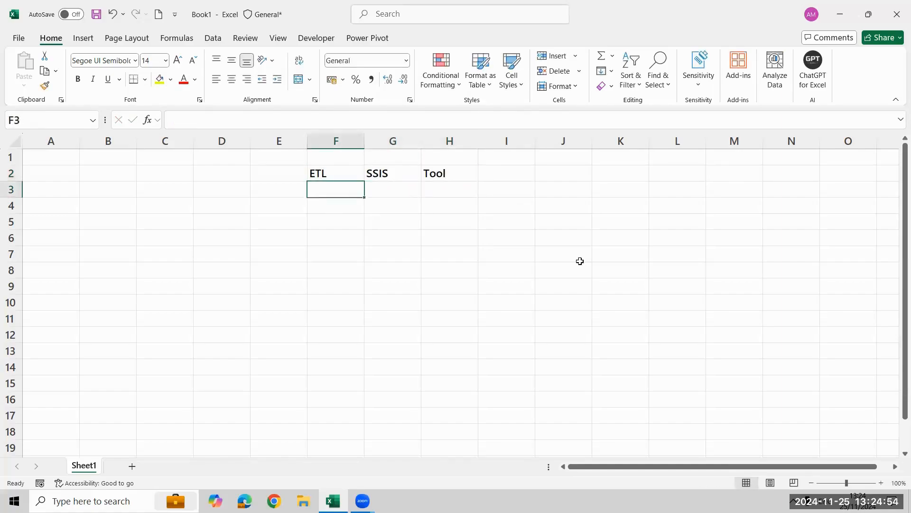
pyautogui.write('ETL')
pyautogui.press('Tab')
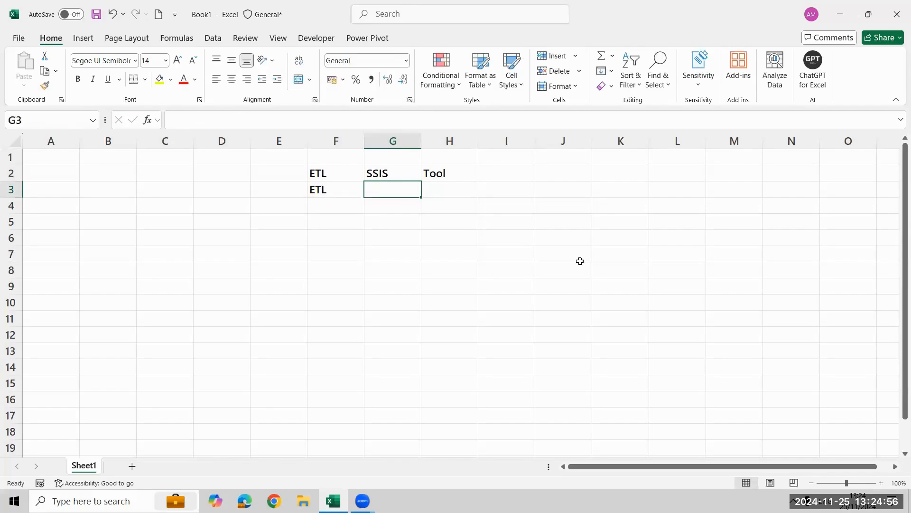
pyautogui.write('Power Query')
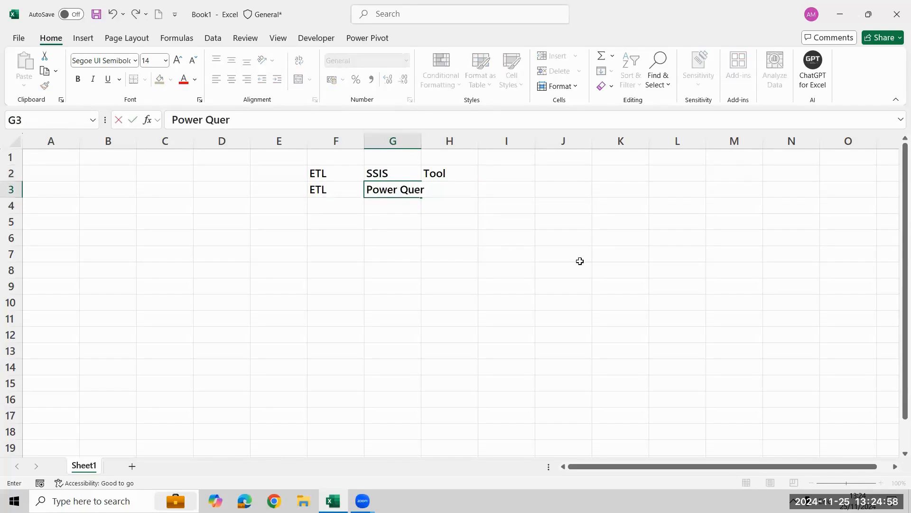
pyautogui.press('Left')
# Enter "Add on" in cell I3
pyautogui.press('Right')
pyautogui.press('Right')
pyautogui.press('Right')
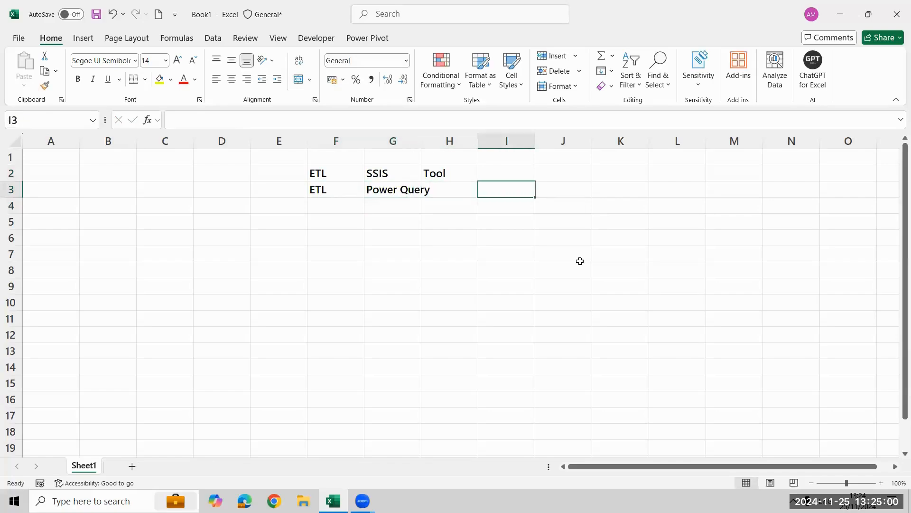
pyautogui.press('Left')
pyautogui.press('Right')
pyautogui.write('Add on')
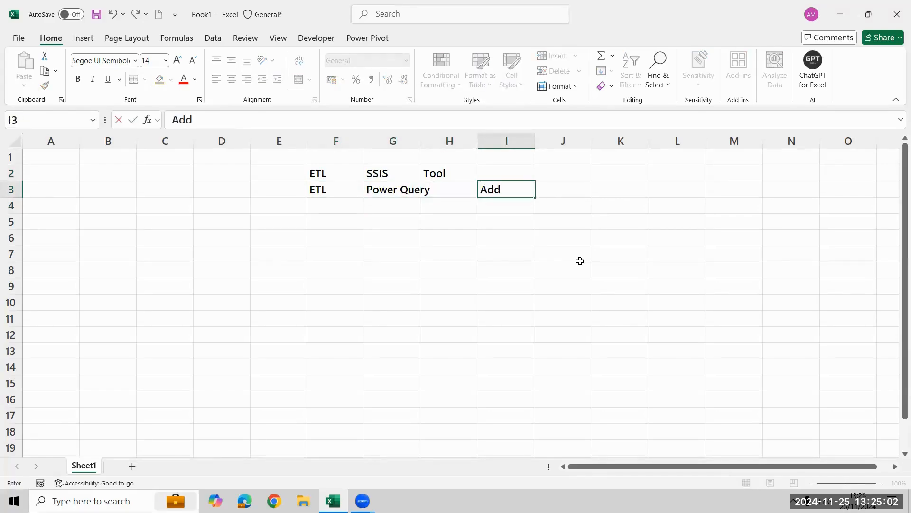
pyautogui.press('Return')
# Extend the note in cell I3 to read "in Excel Power Query Add on"
pyautogui.press('Up')
pyautogui.hotkey('shift', 'Left')
pyautogui.hotkey('shift', 'Left')
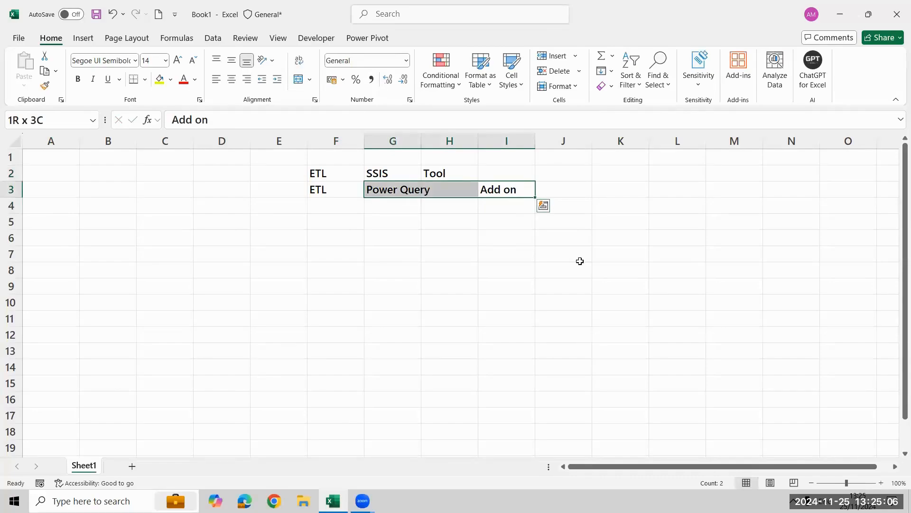
pyautogui.hotkey('shift', 'Right')
pyautogui.hotkey('shift', 'Right')
pyautogui.press('F2')
pyautogui.press('Home')
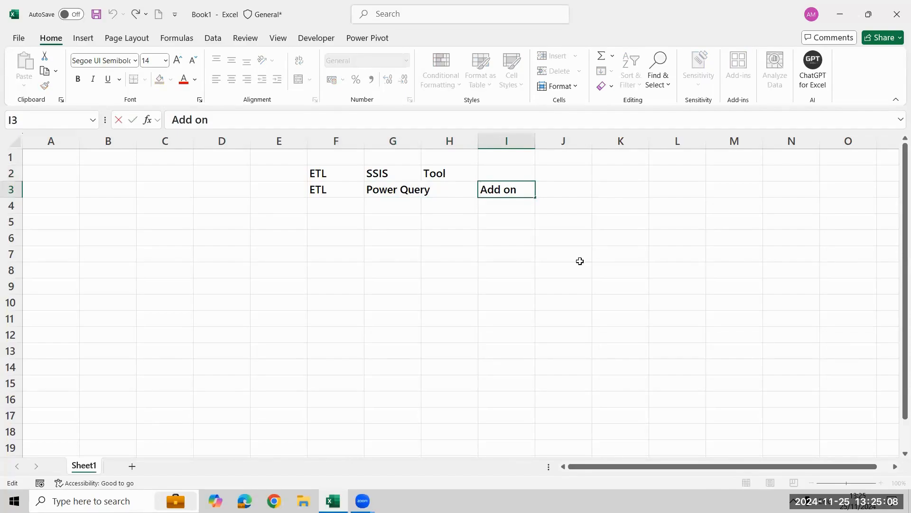
pyautogui.write('in ')
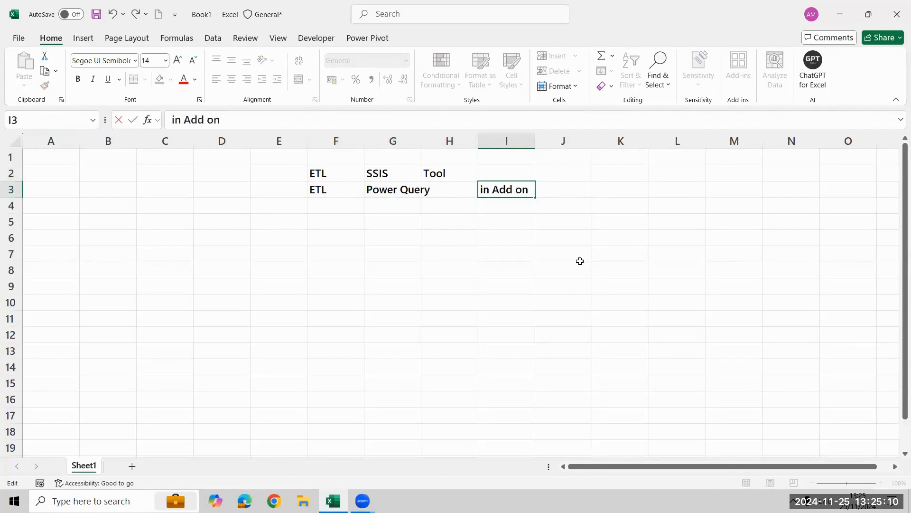
pyautogui.write('Excel ')
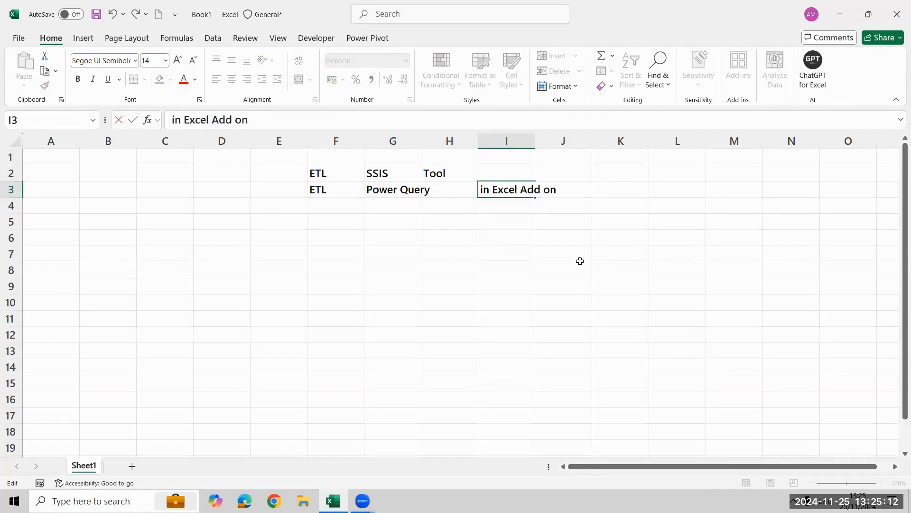
pyautogui.write('Power Q')
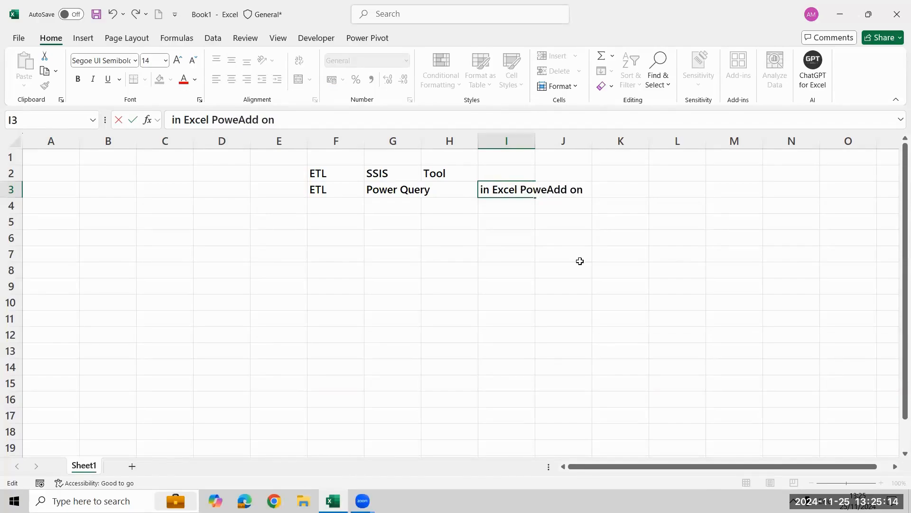
pyautogui.write('uery')
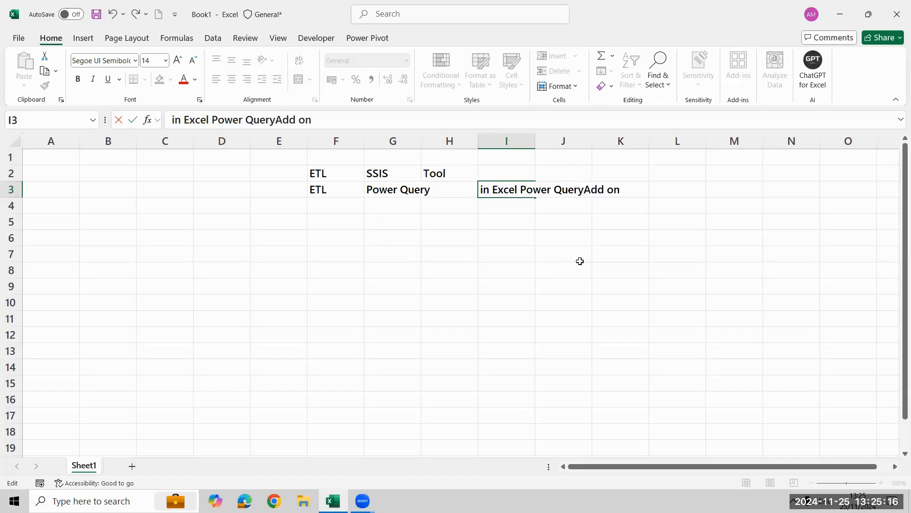
pyautogui.press('Return')
# Enter 2010 in cell L3
pyautogui.press('Up')
pyautogui.press('Right')
pyautogui.press('Right')
pyautogui.press('Right')
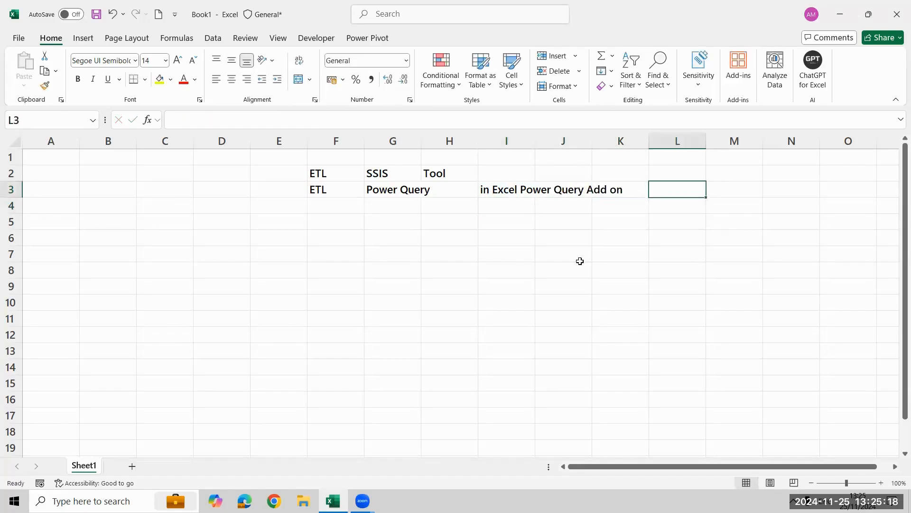
pyautogui.write('2010')
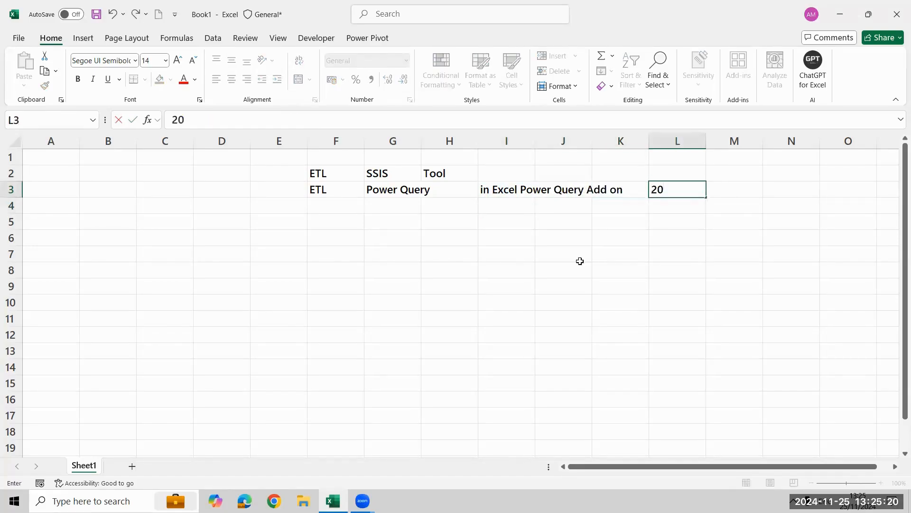
pyautogui.press('Return')
# Clear all the ETL notes in the range F2:L3
pyautogui.press('Up')
pyautogui.hotkey('shift', 'Left')
pyautogui.hotkey('shift', 'Left')
pyautogui.hotkey('shift', 'Left')
pyautogui.hotkey('shift', 'Left')
pyautogui.hotkey('shift', 'Left')
pyautogui.hotkey('shift', 'Left')
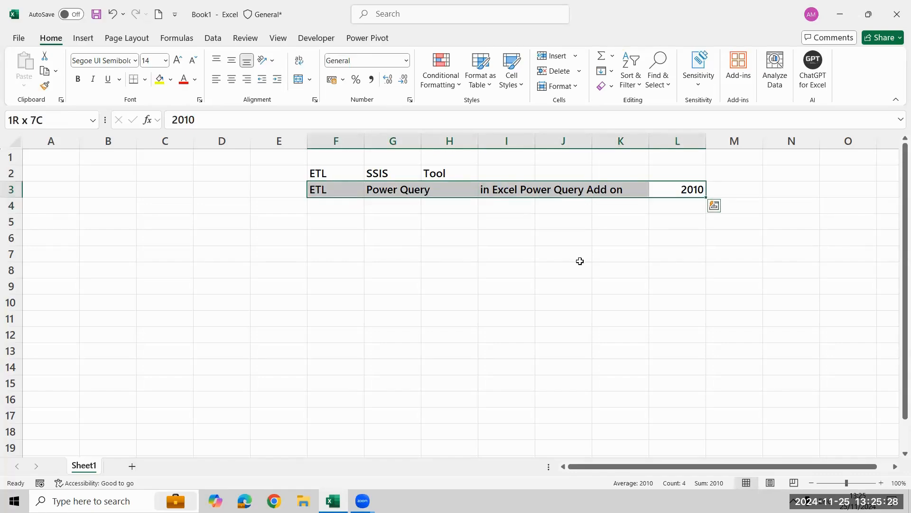
pyautogui.hotkey('shift', 'Up')
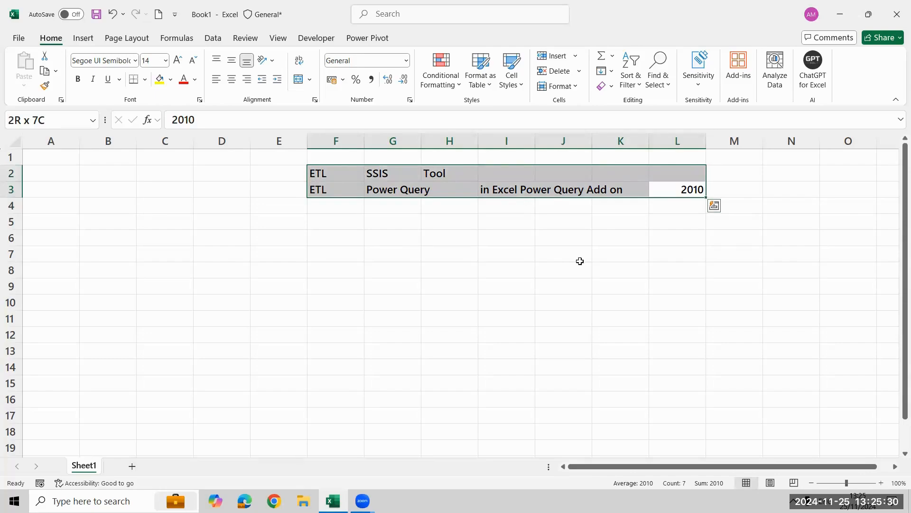
pyautogui.press('Delete')
# Enter "Power Query" in cell E1 and "Power Pivot" in cell E2
pyautogui.press('Up')
pyautogui.press('Left')
pyautogui.press('Left')
pyautogui.press('Left')
pyautogui.press('Left')
pyautogui.press('Left')
pyautogui.press('Left')
pyautogui.press('Left')
pyautogui.press('Left')
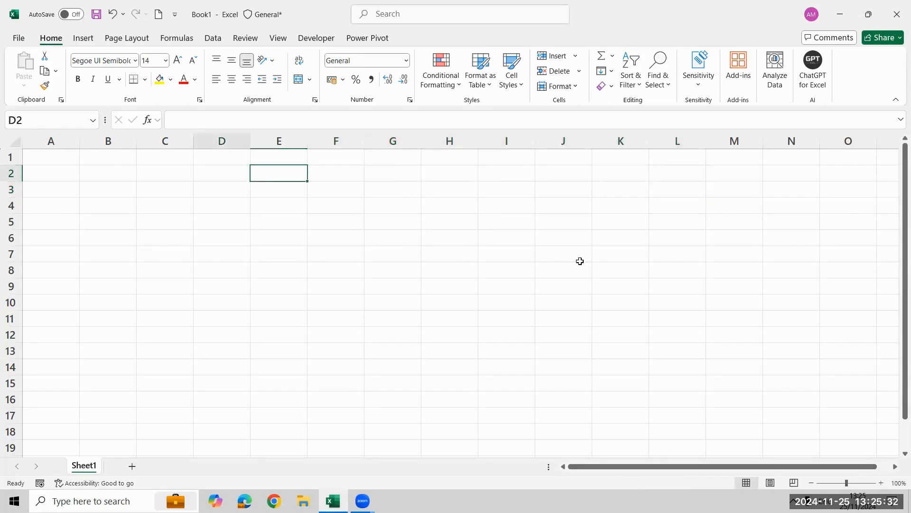
pyautogui.press('Up')
pyautogui.press('Right')
pyautogui.write('P')
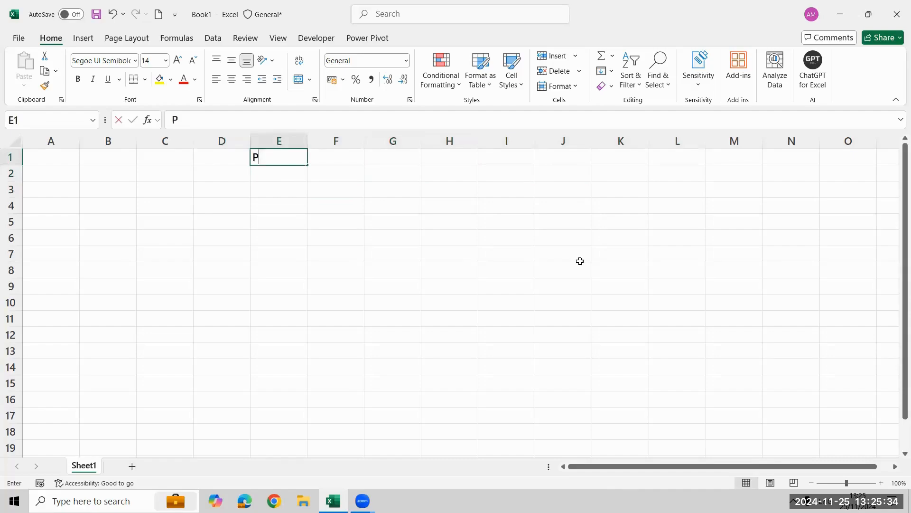
pyautogui.write('ower Query')
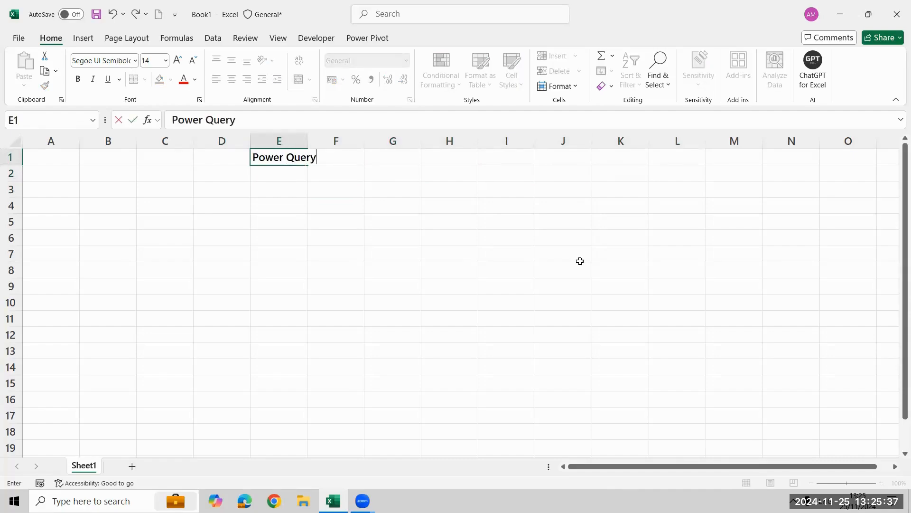
pyautogui.press('Return')
pyautogui.write('Power Pi')
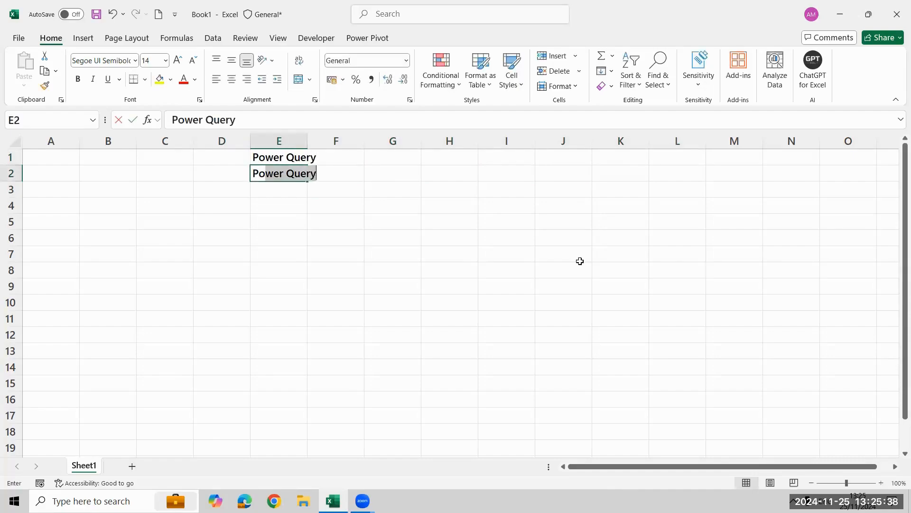
pyautogui.write('vot')
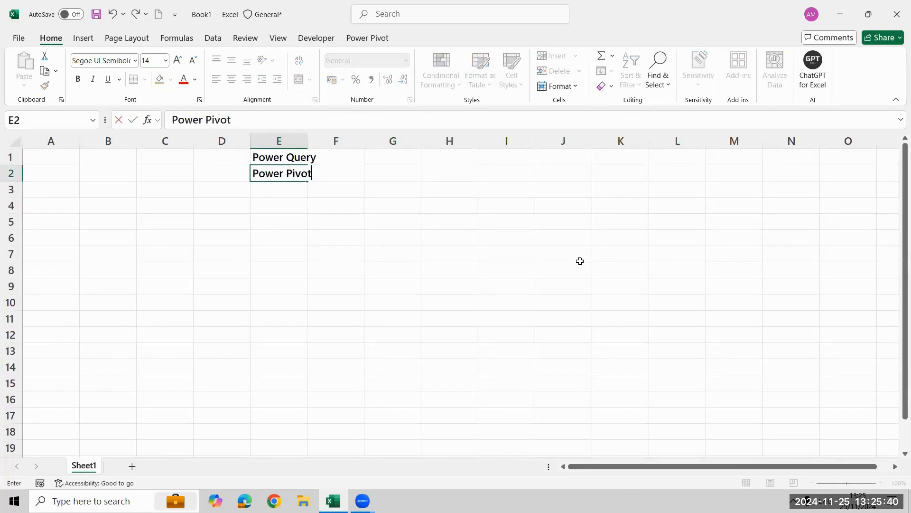
pyautogui.press('Return')
# AutoFit the width of column E to the text in cell E1
pyautogui.press('Up')
pyautogui.press('Up')
pyautogui.press('Right')
pyautogui.press('Left')
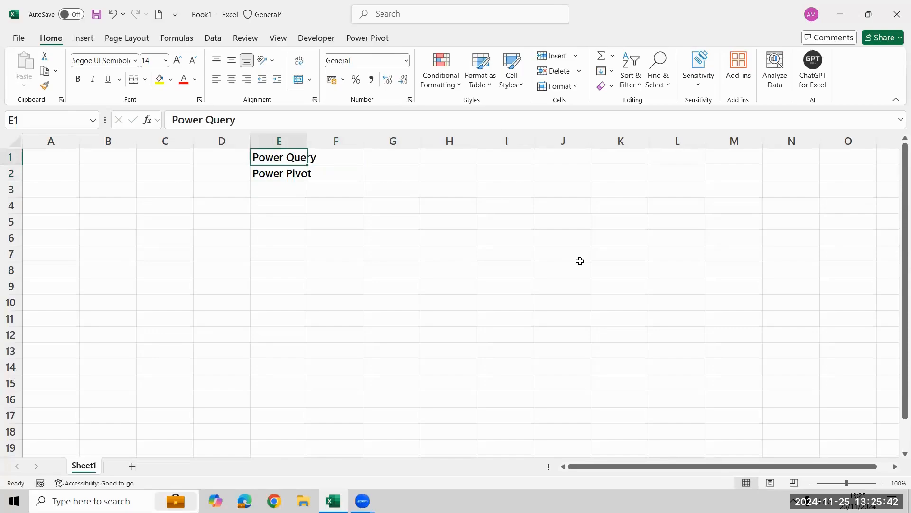
pyautogui.press('alt')
pyautogui.press('h')
pyautogui.press('o')
pyautogui.press('i')
# Enter "ETL" in cell F1 beside the Power Query entry
pyautogui.press('Right')
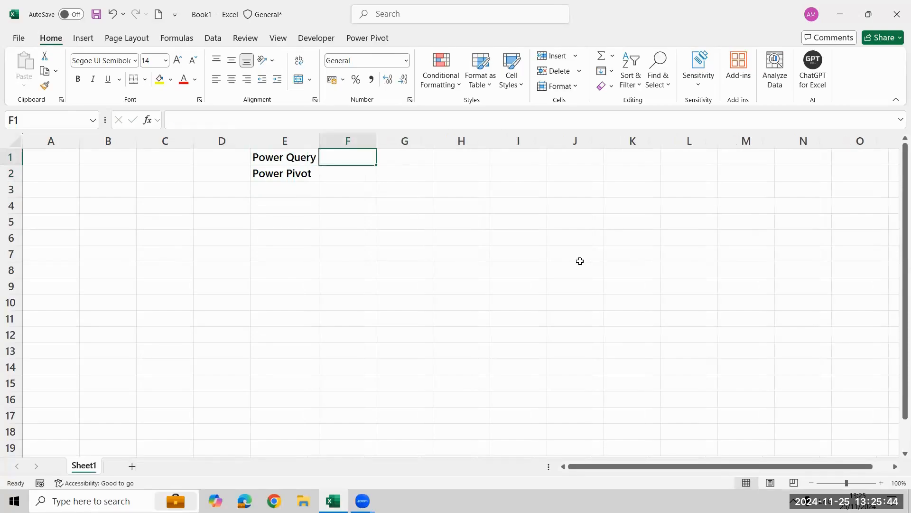
pyautogui.write('ETL')
pyautogui.press('Return')
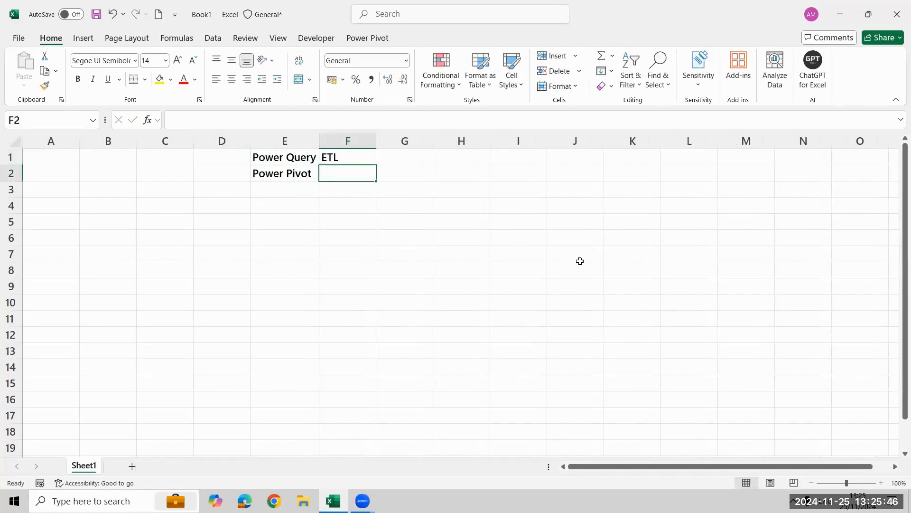
# Enter "Extract Data from various Data sources" in cell G1
pyautogui.press('Up')
pyautogui.press('Right')
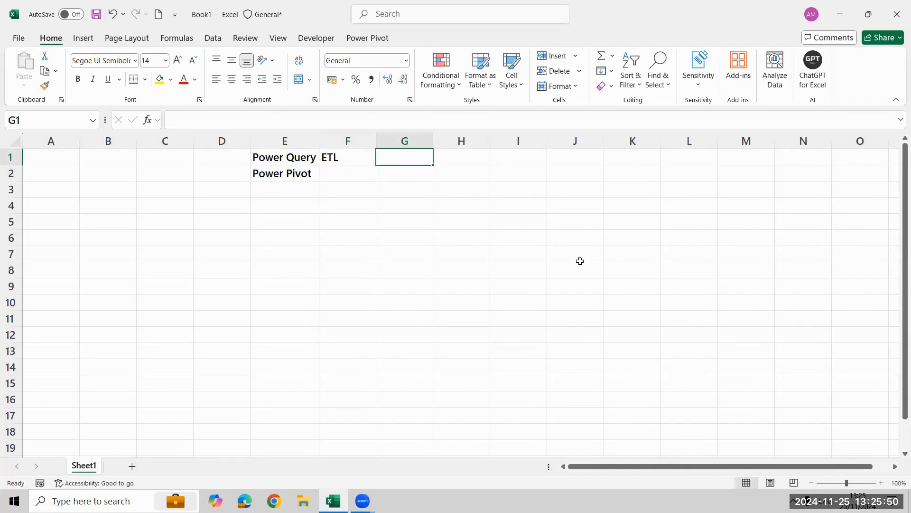
pyautogui.write('Extra')
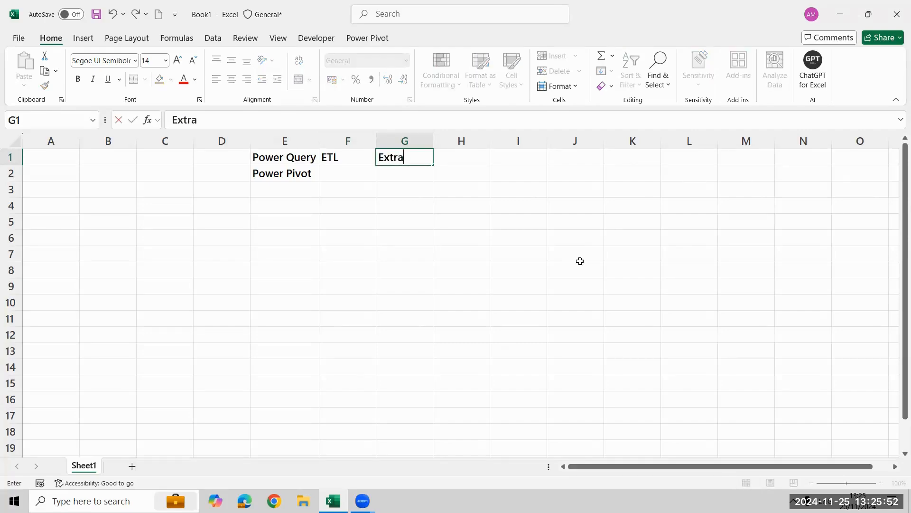
pyautogui.press('BackSpace')
pyautogui.write('act Data fro')
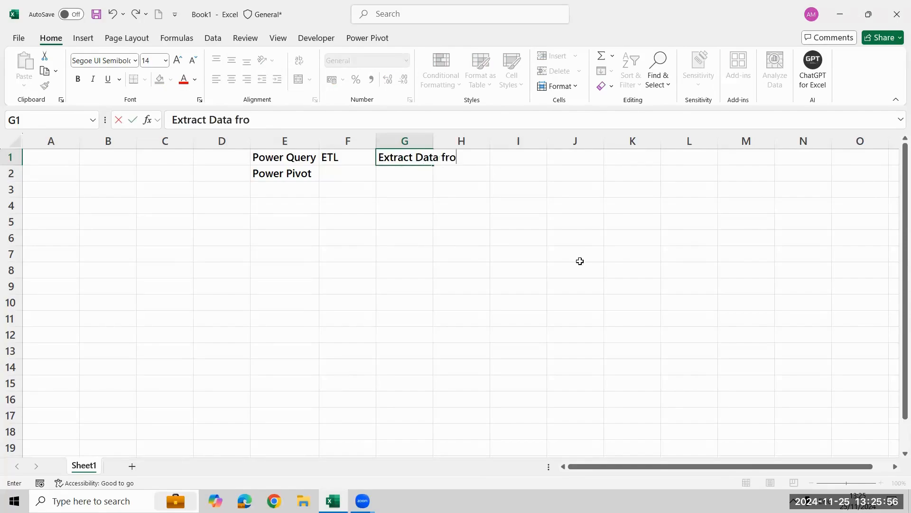
pyautogui.write('m various')
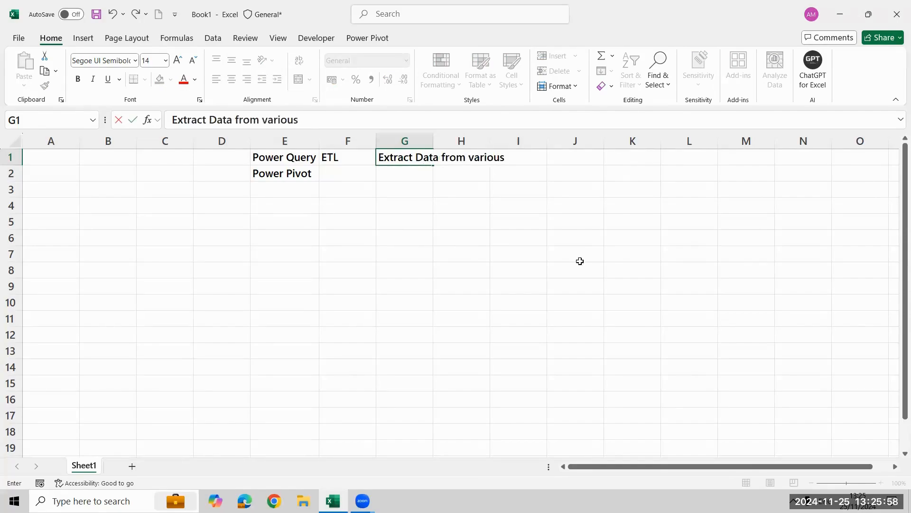
pyautogui.write(' Data sourc')
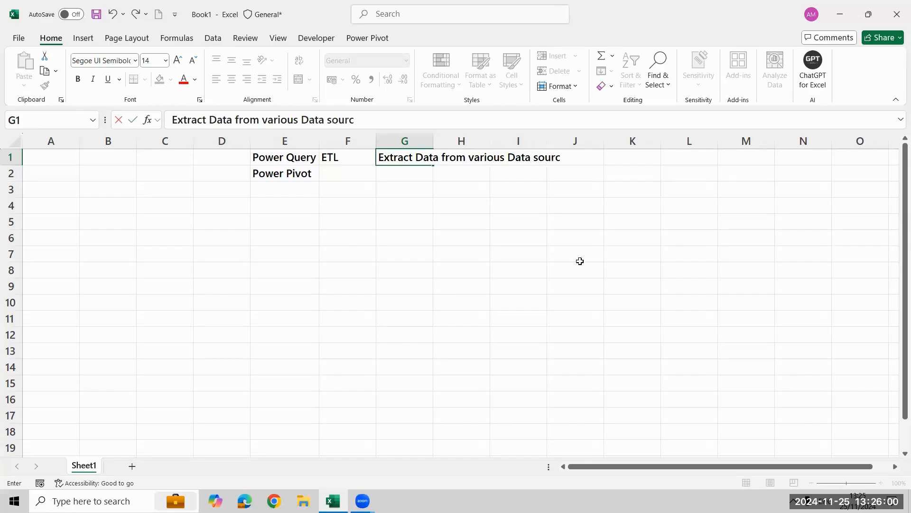
pyautogui.write('es')
pyautogui.press('Return')
pyautogui.press('Up')
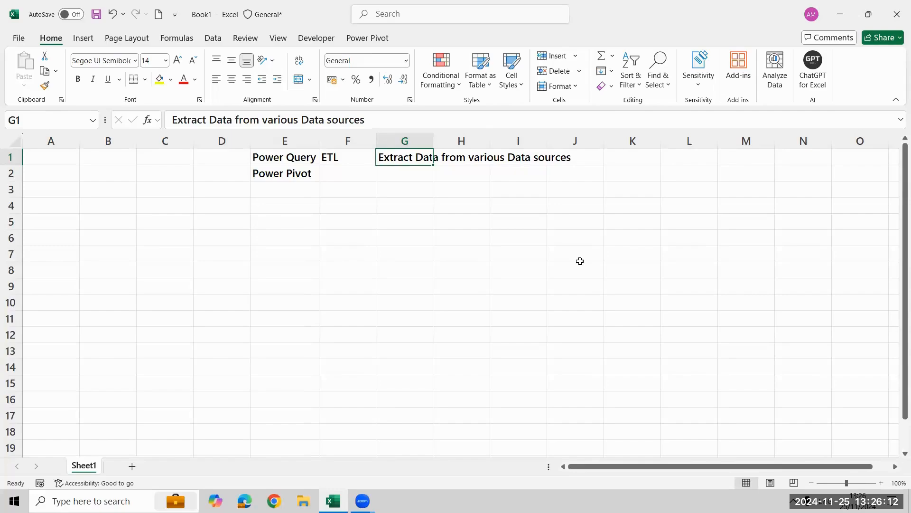
pyautogui.press('Left')
pyautogui.press('Left')
pyautogui.press('Left')
pyautogui.press('Right')
pyautogui.hotkey('shift', 'Right')
pyautogui.hotkey('shift', 'Right')
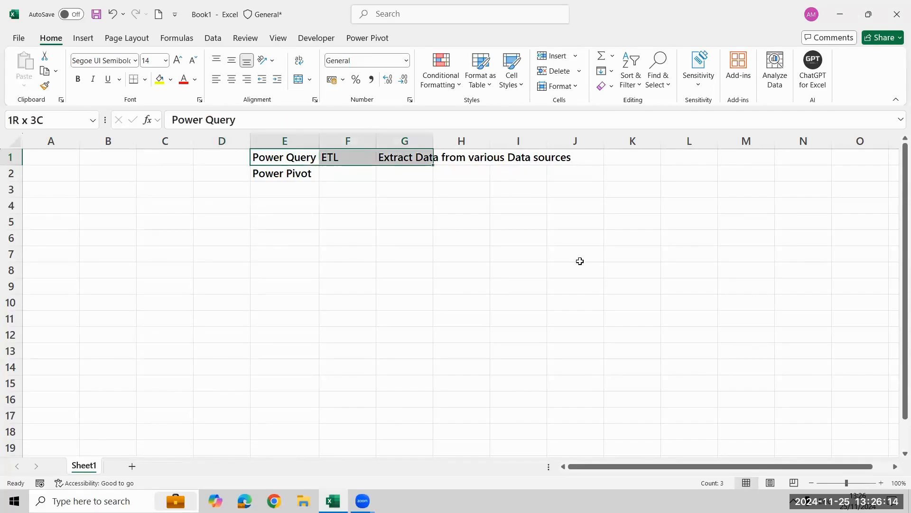
pyautogui.press('Right')
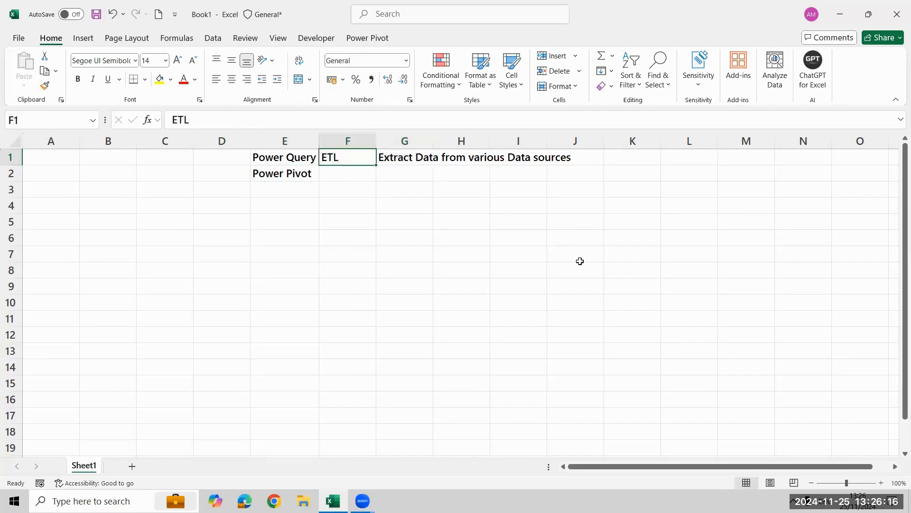
pyautogui.press('Right')
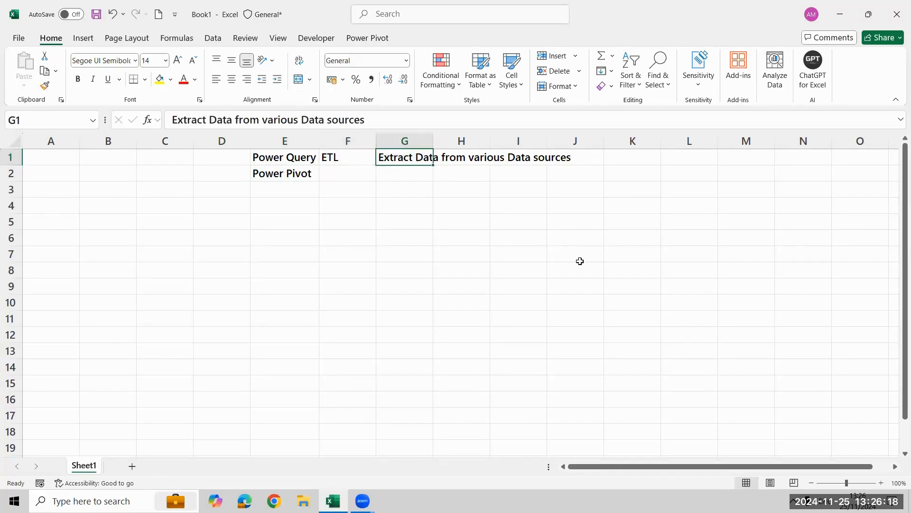
# Delete the "Power Pivot" entry from cell E2
pyautogui.press('Left')
pyautogui.press('Left')
pyautogui.press('Down')
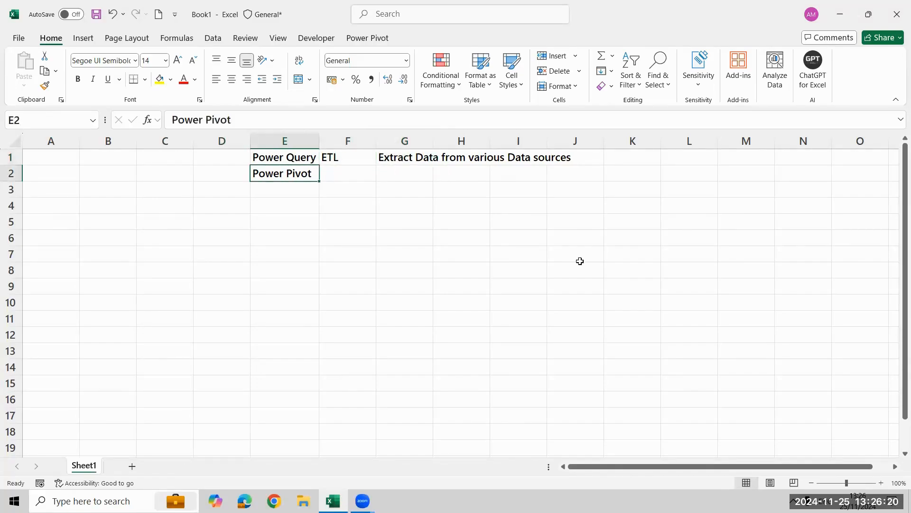
pyautogui.press('Delete')
# Replace the text in cell F1 with "E" and enter "T" in cell F2
pyautogui.press('Right')
pyautogui.press('Up')
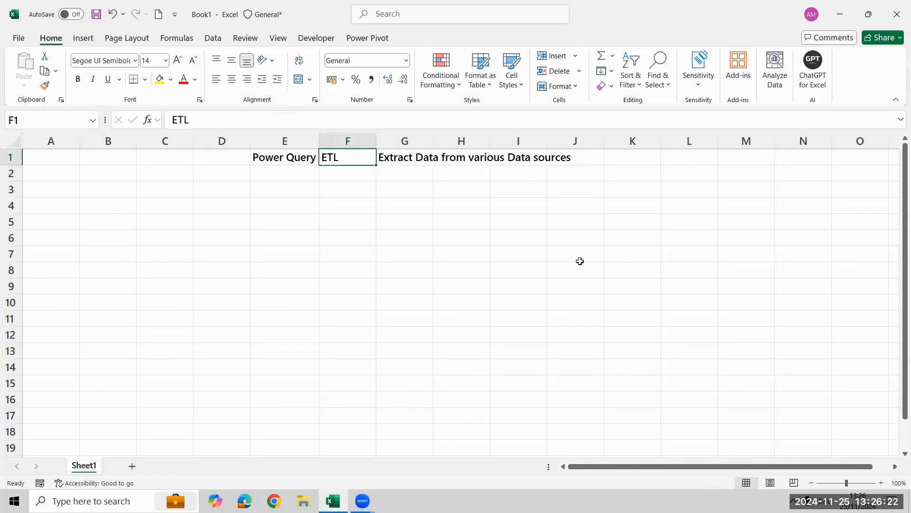
pyautogui.write('E')
pyautogui.press('Return')
pyautogui.write('T')
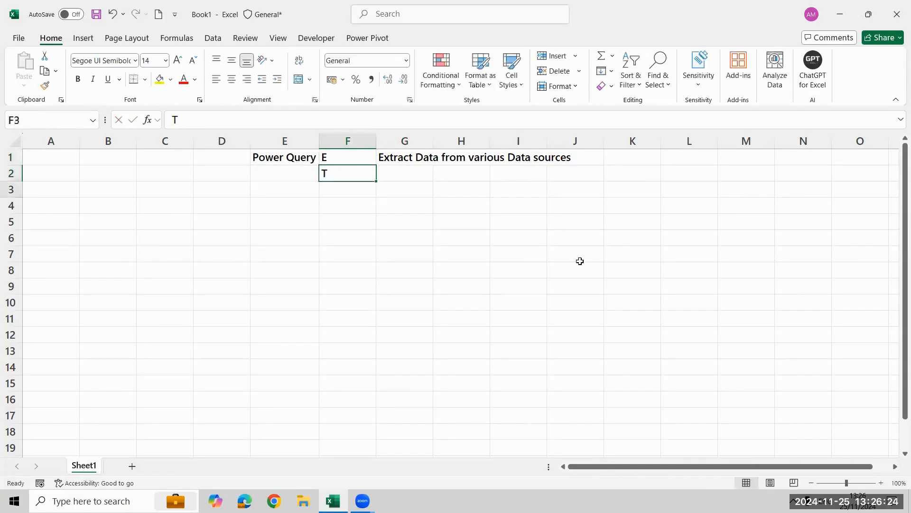
pyautogui.press('Tab')
# Enter "Transform Data" in cell G2
pyautogui.write('Tr')
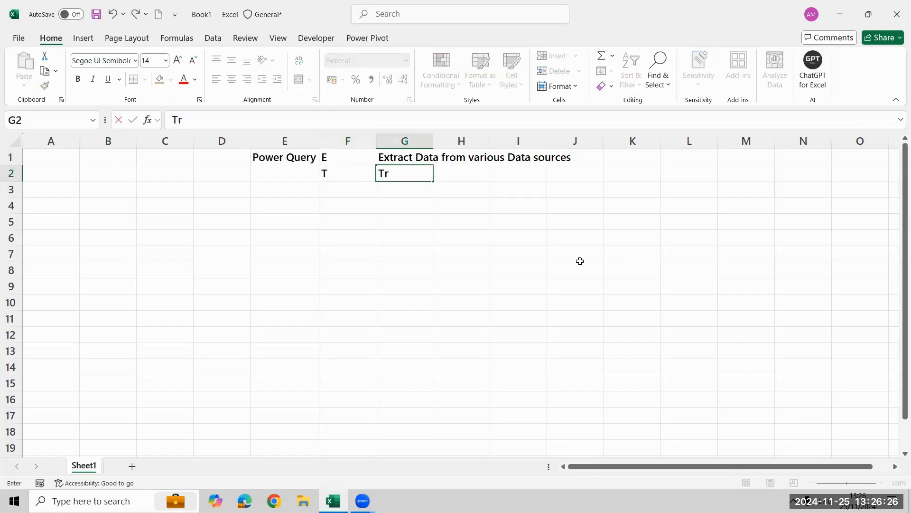
pyautogui.write('ansform')
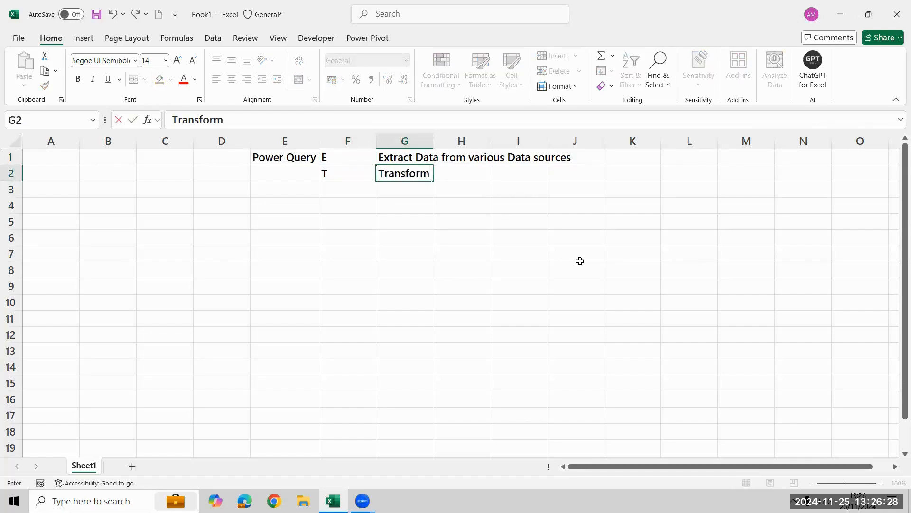
pyautogui.write(' Data')
pyautogui.press('Return')
pyautogui.press('Up')
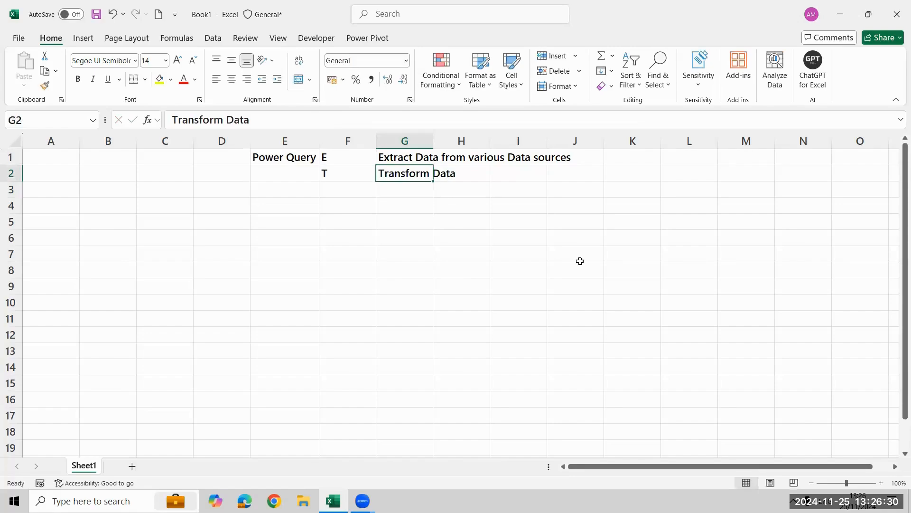
# Extend the text in cell G2 to "Transform Data (Clean the data)"
pyautogui.press('F2')
pyautogui.write('(Cle')
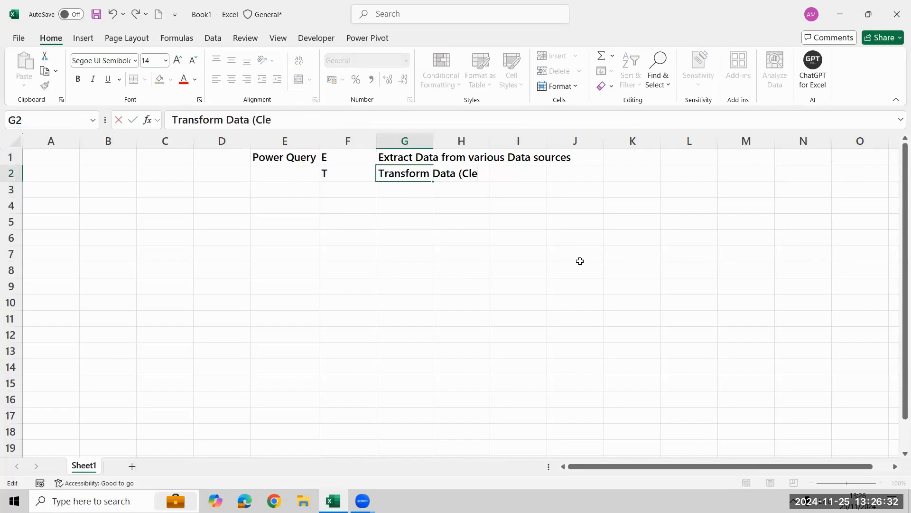
pyautogui.write('an the data)')
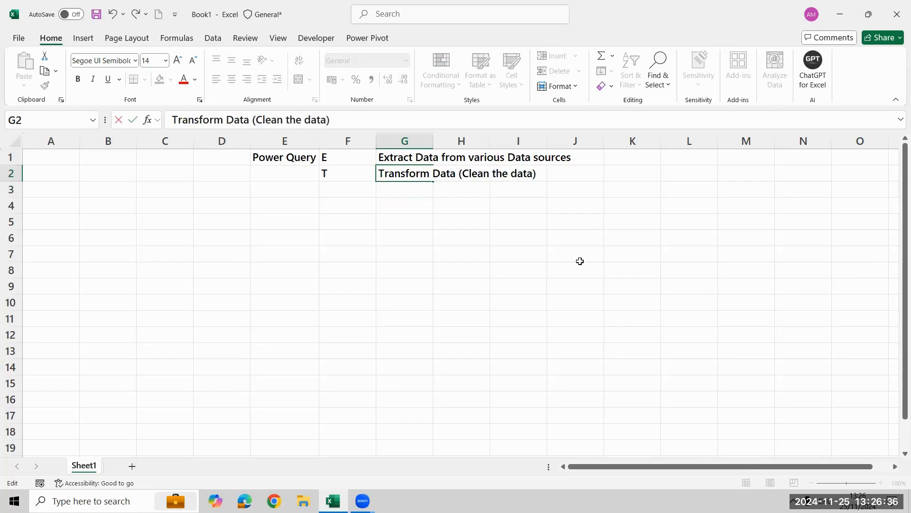
pyautogui.press('Return')
# Enter "L" in cell F3 and write the note starting "Load the data to create report" in cell G3
pyautogui.press('Left')
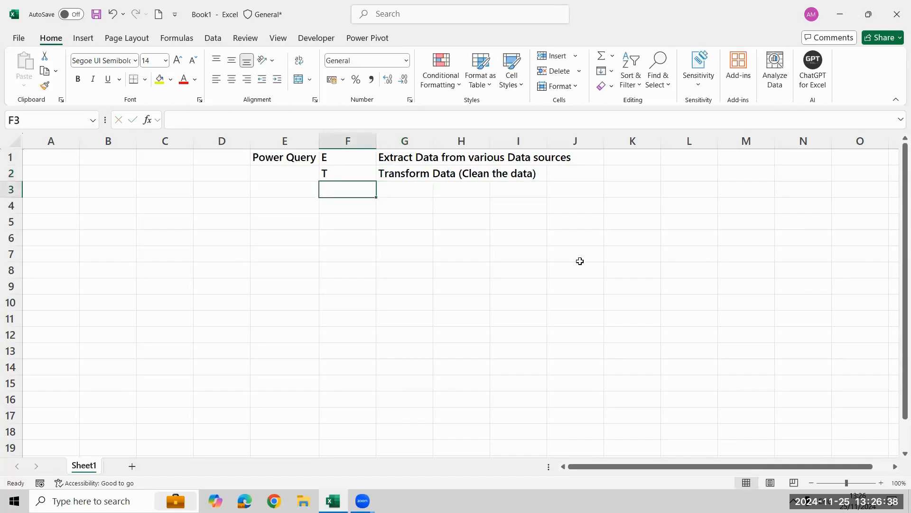
pyautogui.write('L')
pyautogui.press('Tab')
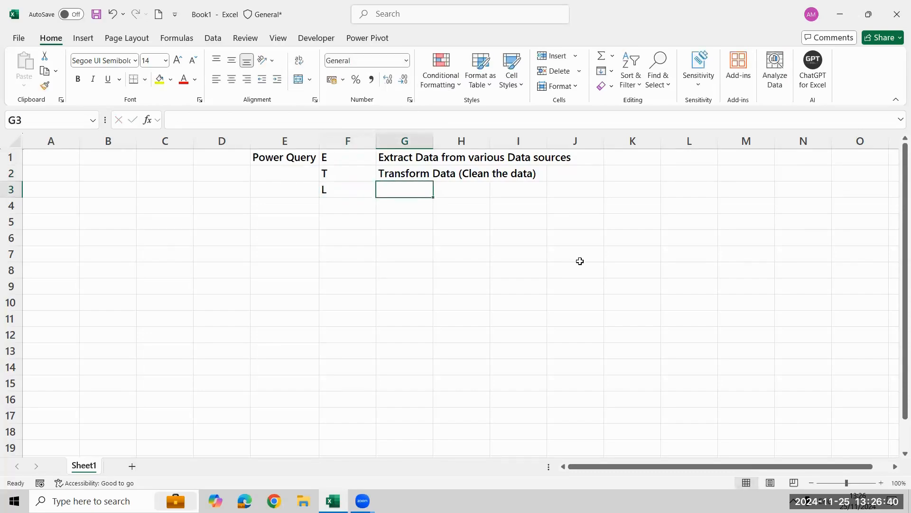
pyautogui.write('Load ')
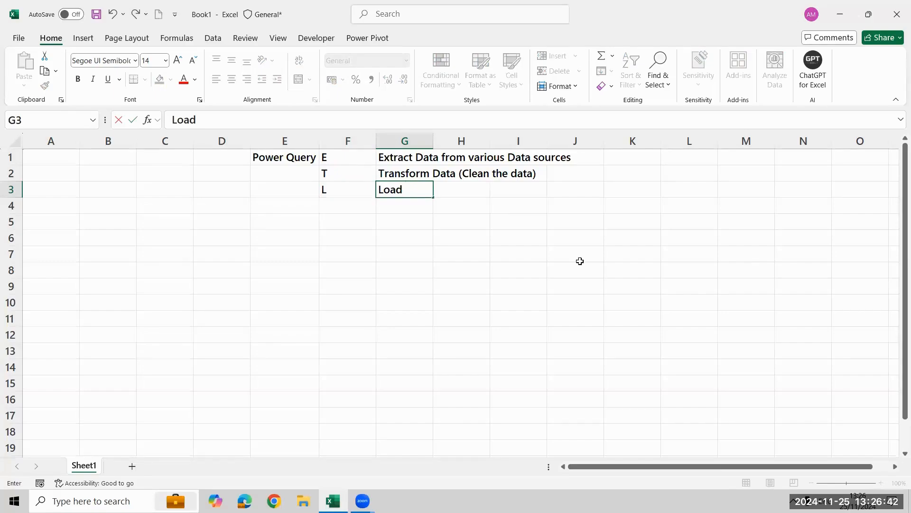
pyautogui.write('the data')
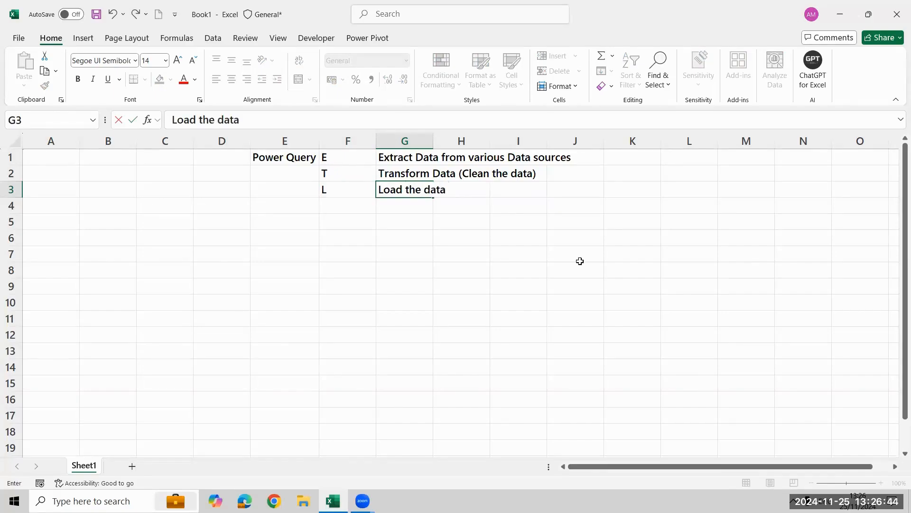
pyautogui.write(' to create r')
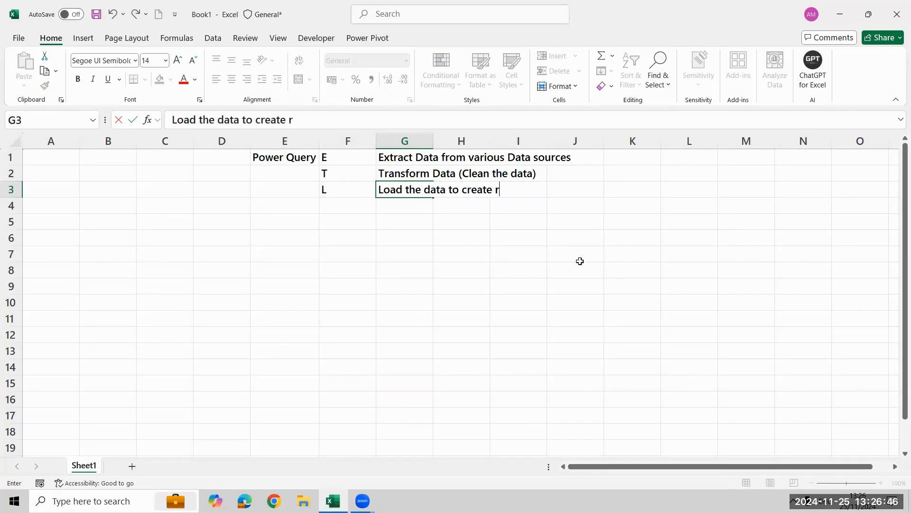
pyautogui.write('eport ord')
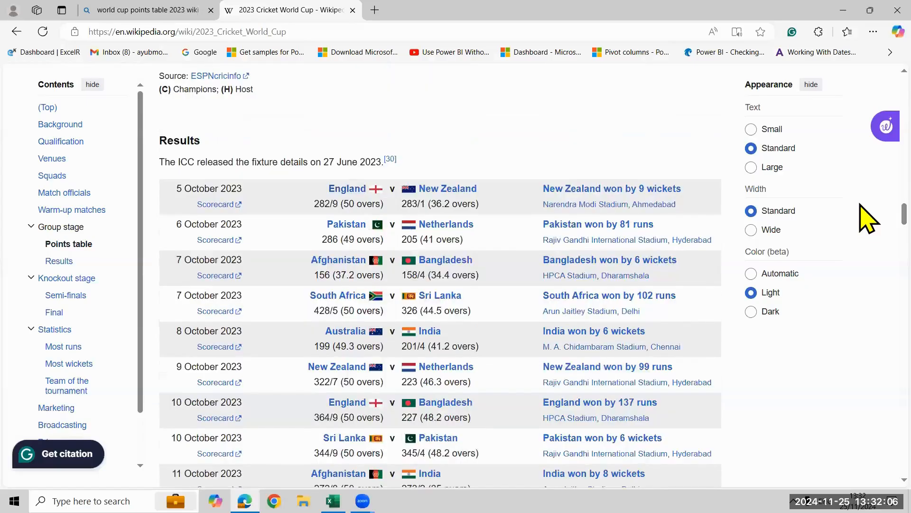
# Find the points table in the 2023 Cricket World Cup Wikipedia article and copy the page's URL
pyautogui.scroll(4, 869, 214)
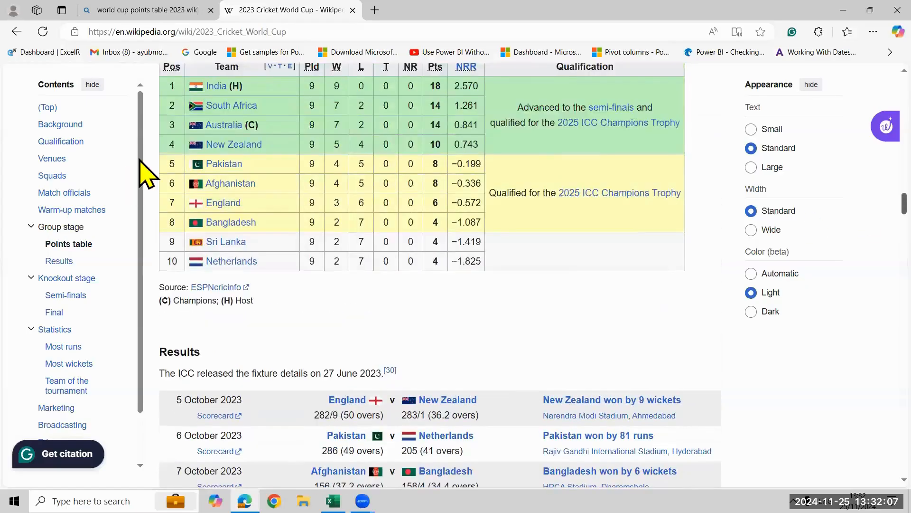
pyautogui.scroll(2, 151, 171)
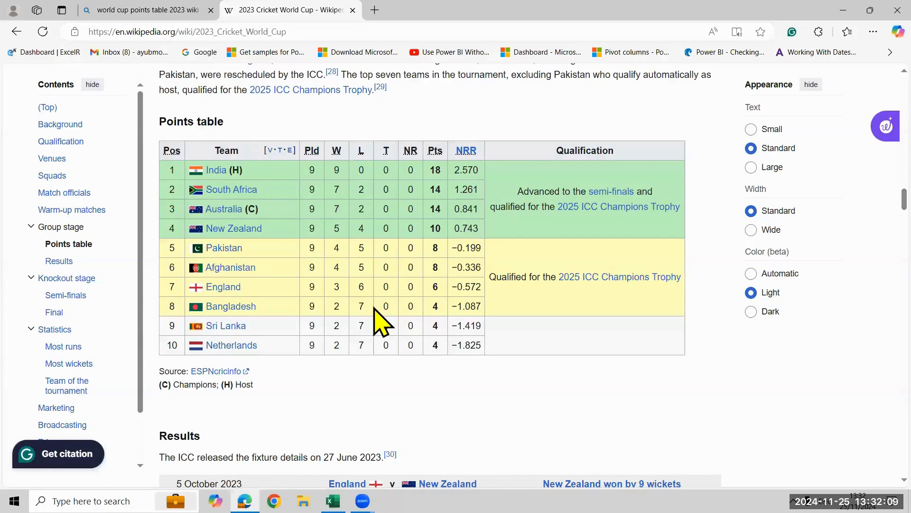
pyautogui.click(352, 33)
pyautogui.hotkey('ctrl', 'c')
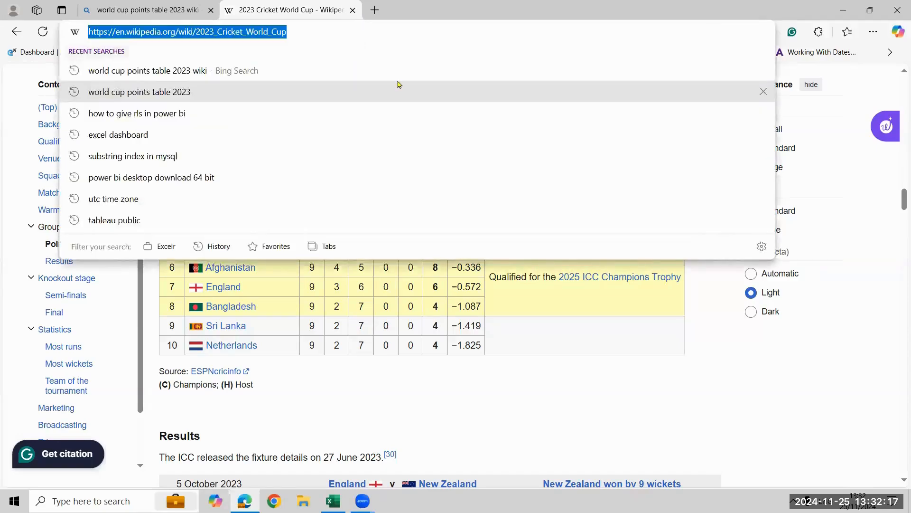
pyautogui.hotkey('alt', 'Tab')
pyautogui.hotkey('alt', 'Tab')
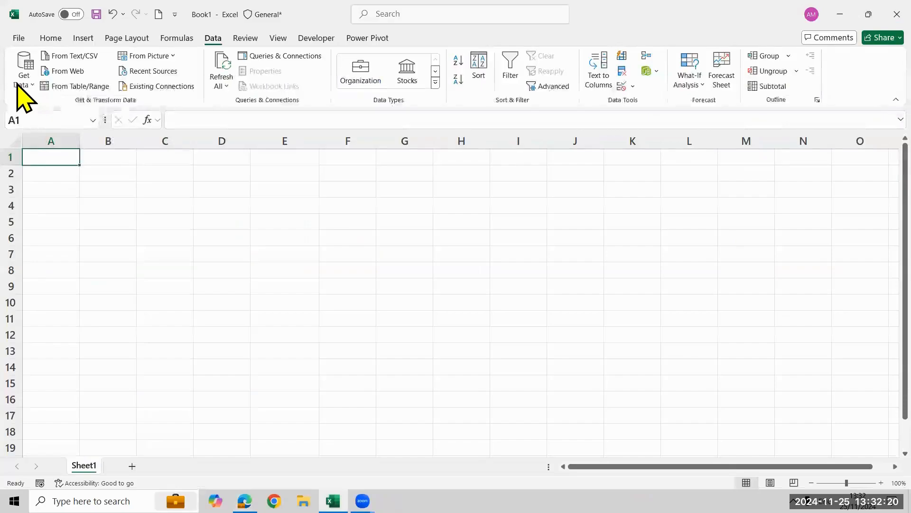
pyautogui.click(23, 78)
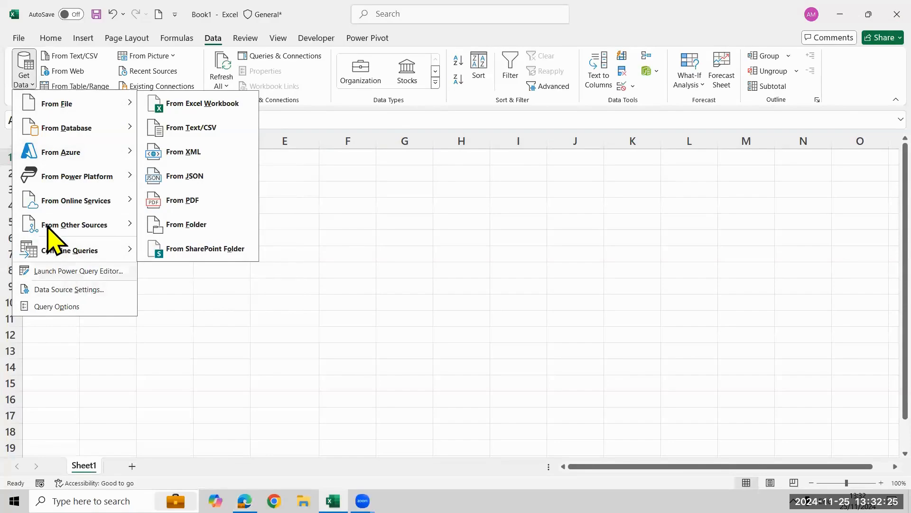
pyautogui.moveTo(49, 225)
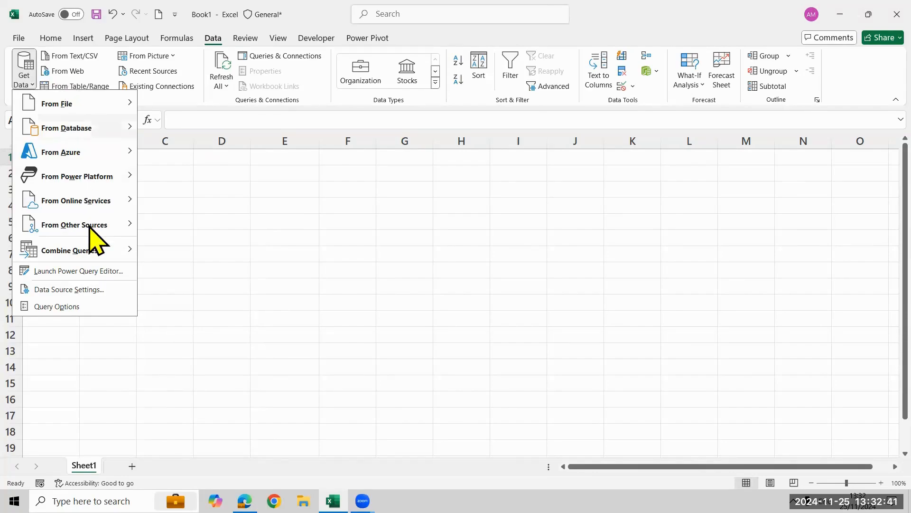
pyautogui.moveTo(91, 232)
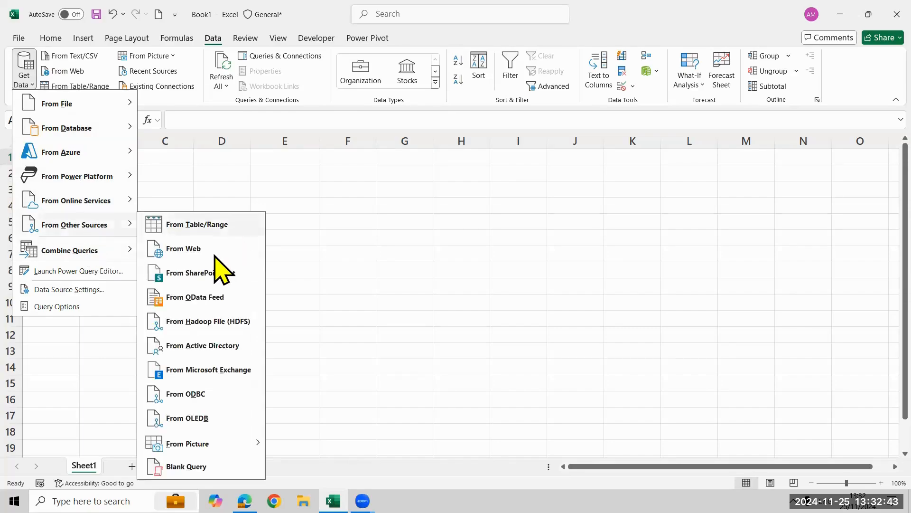
pyautogui.click(233, 247)
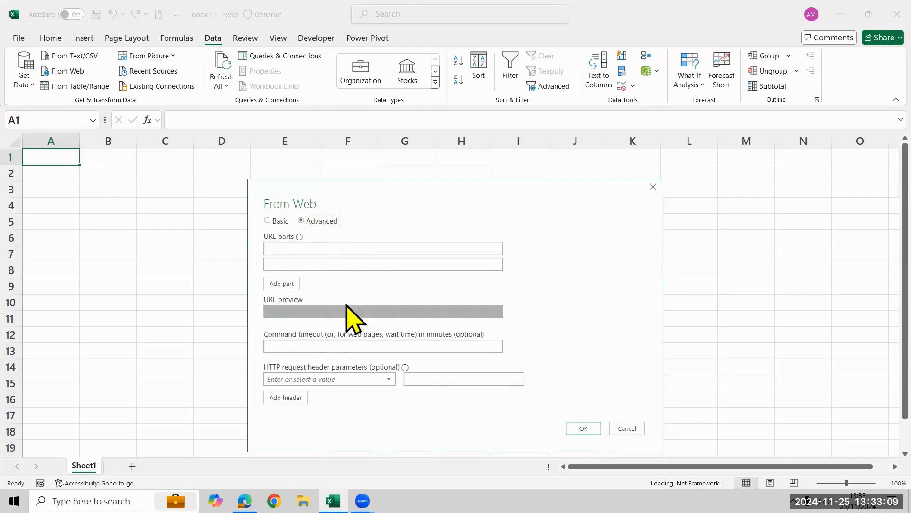
pyautogui.click(287, 222)
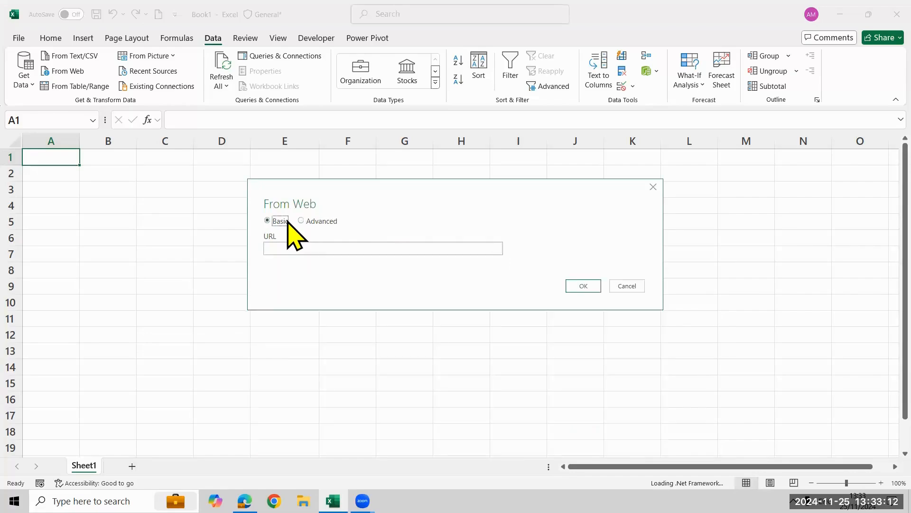
pyautogui.click(313, 248)
pyautogui.hotkey('ctrl', 'v')
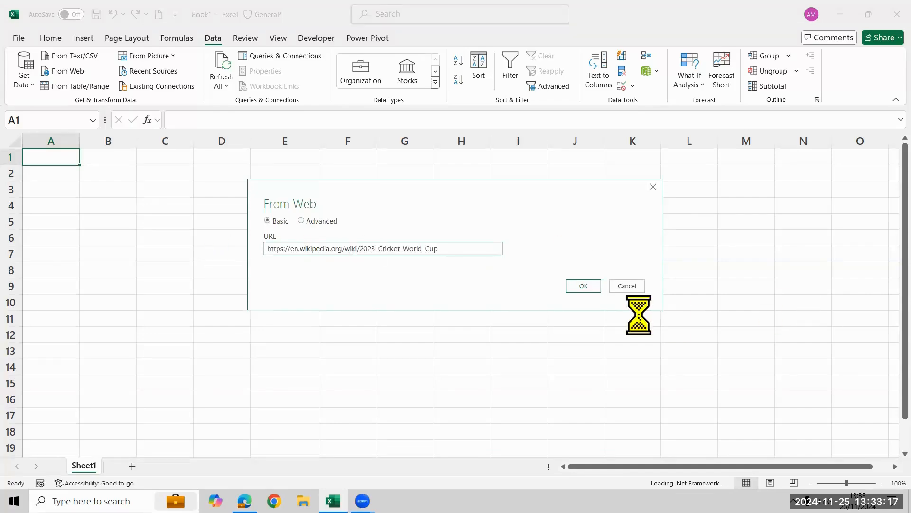
pyautogui.click(582, 288)
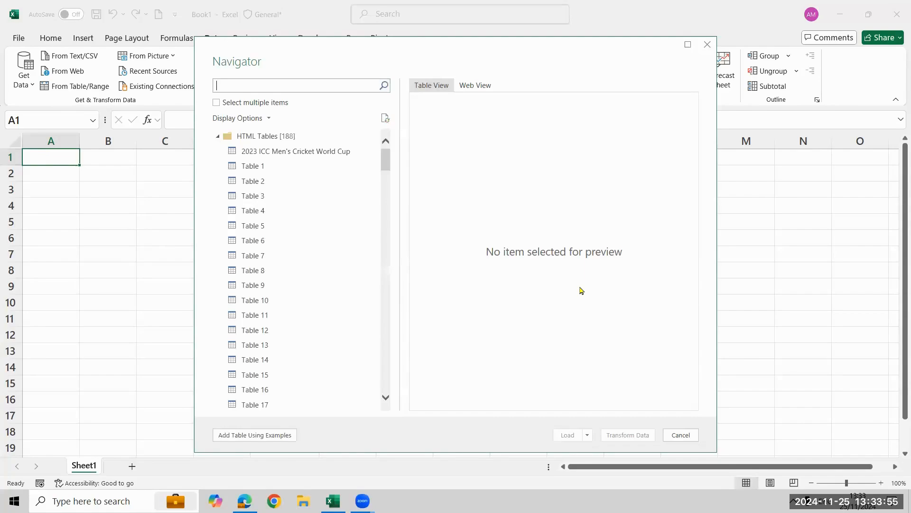
# Preview the "2023 ICC Men's Cricket World Cup" item, Table 1 and Table 2 among the page's HTML tables
pyautogui.scroll(-20, 313, 251)
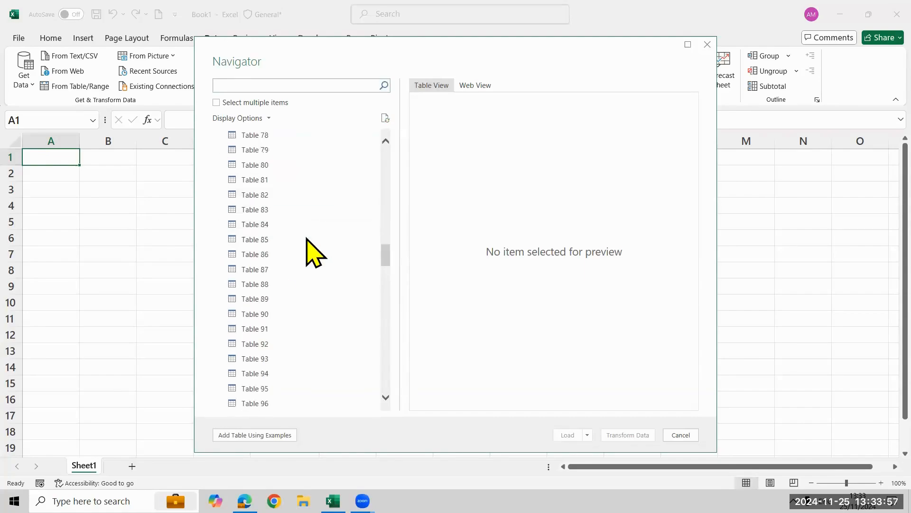
pyautogui.scroll(20, 310, 252)
pyautogui.click(266, 151)
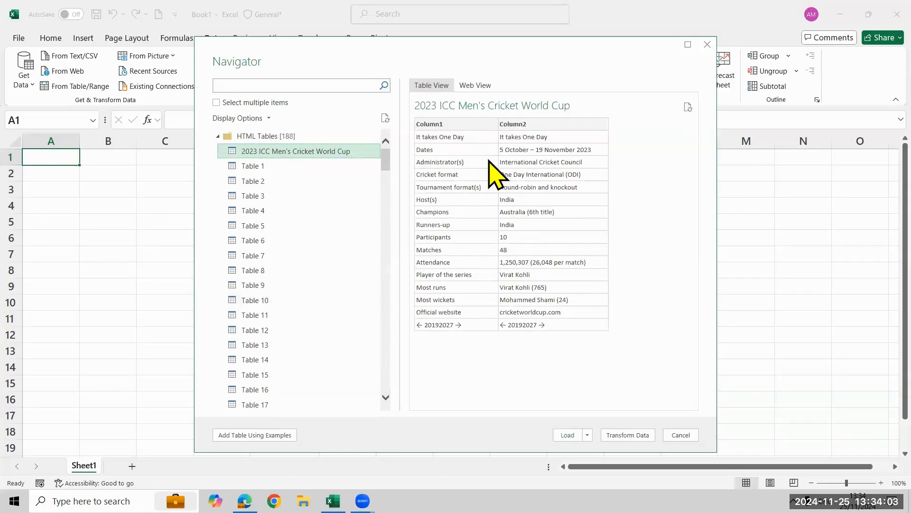
pyautogui.click(283, 167)
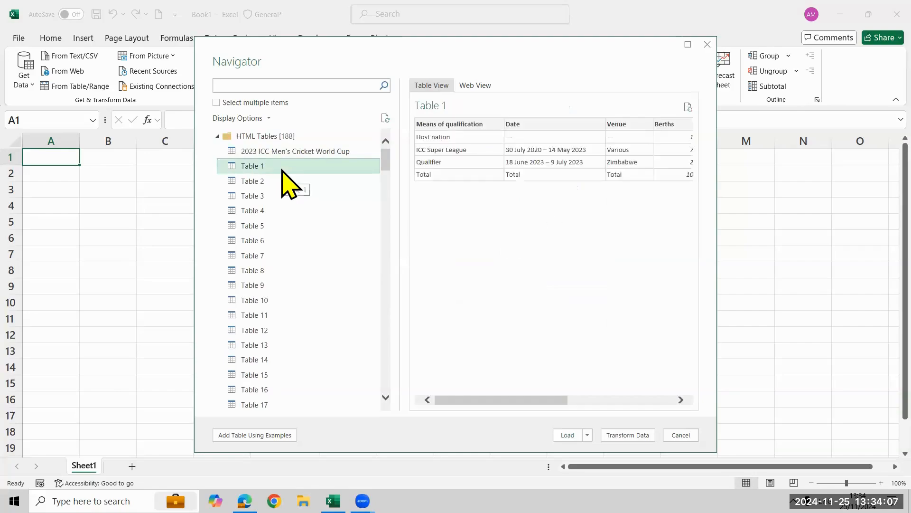
pyautogui.click(292, 182)
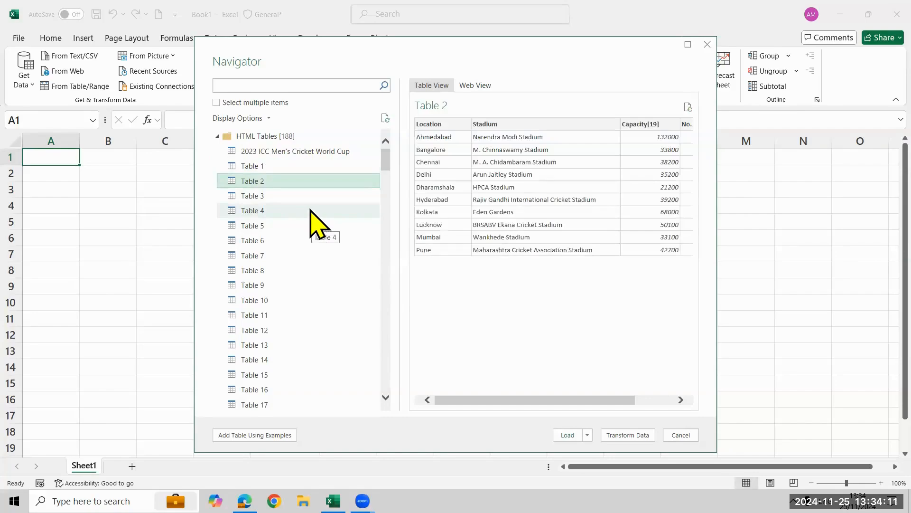
pyautogui.moveTo(590, 400); pyautogui.dragTo(541, 400)
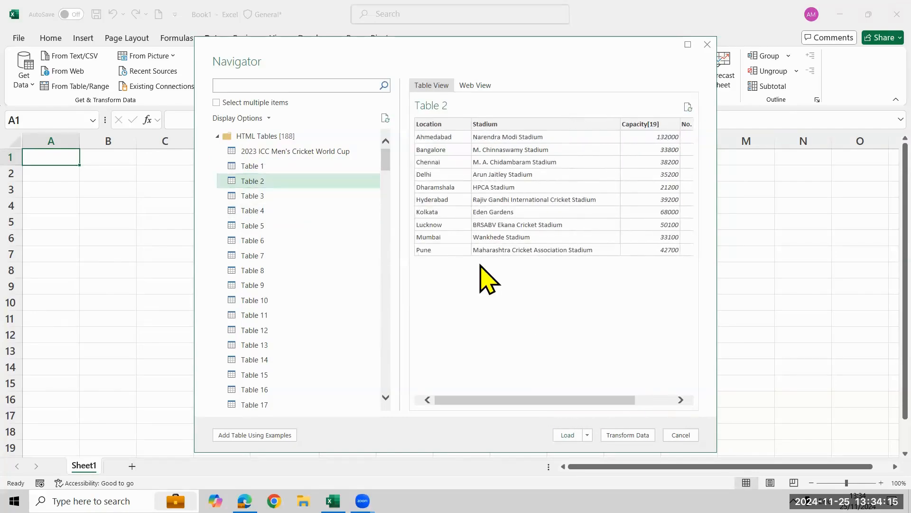
# Switch to the Wikipedia article in the browser and compare its venues table with the Table 2 preview
pyautogui.hotkey('alt', 'Tab')
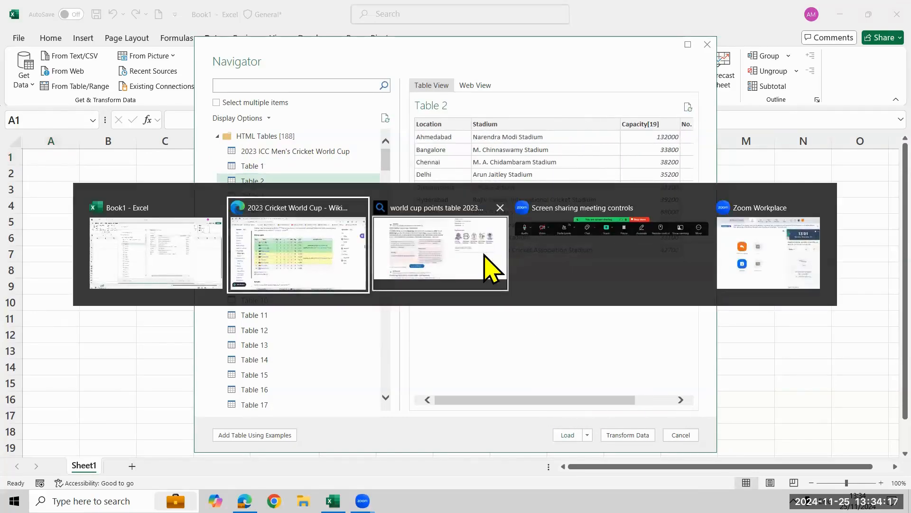
pyautogui.scroll(10, 462, 273)
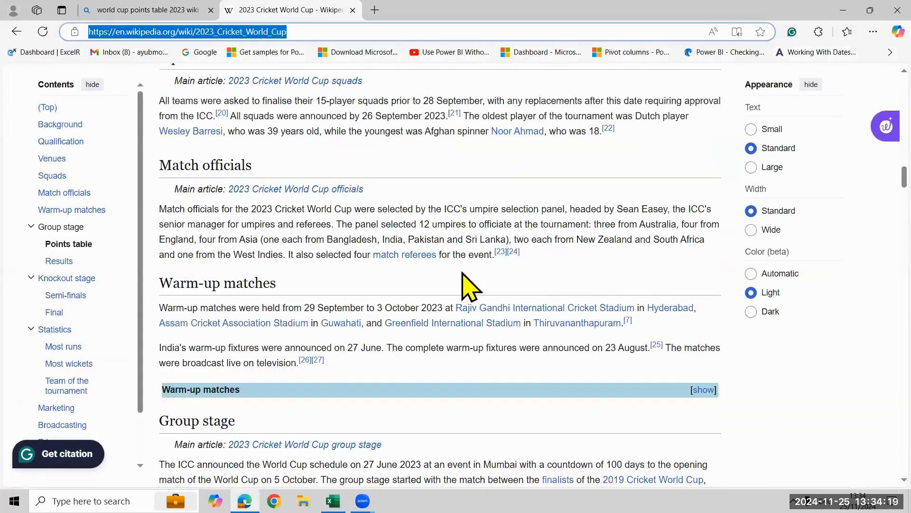
pyautogui.scroll(10, 461, 270)
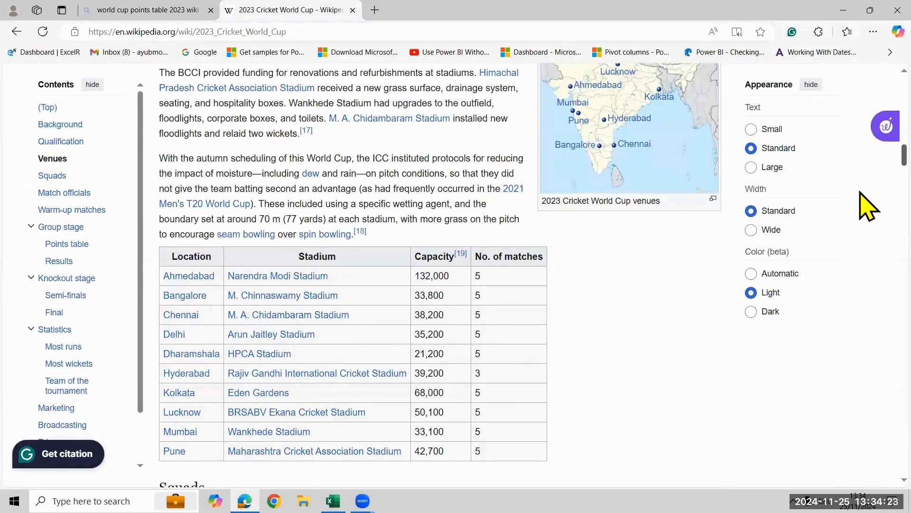
pyautogui.scroll(-8, 871, 190)
pyautogui.scroll(-5, 306, 256)
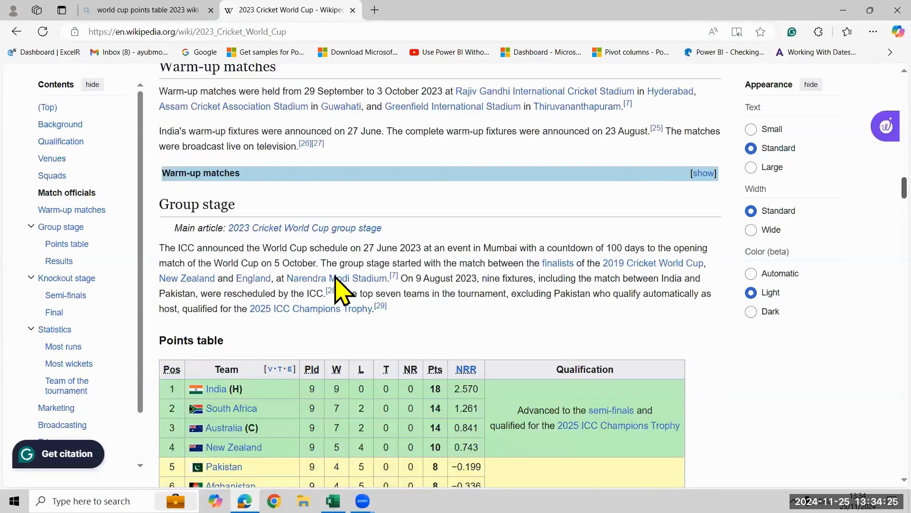
# Return to Excel's Navigator and preview Table 3, Table 4, Table 5 and Table 6
pyautogui.hotkey('alt', 'Tab')
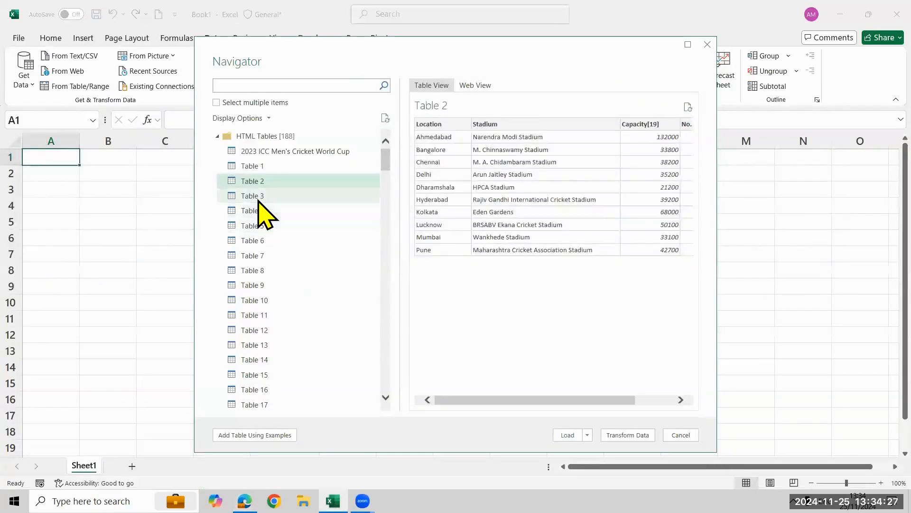
pyautogui.click(261, 197)
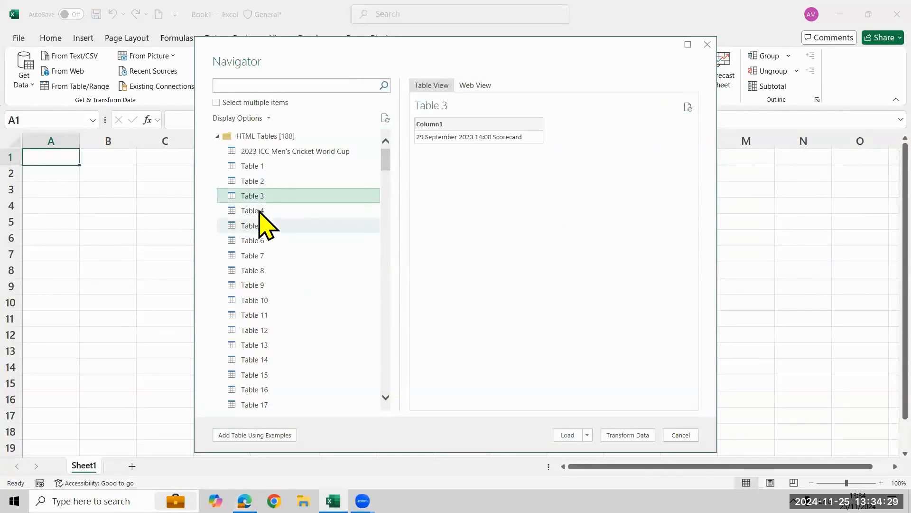
pyautogui.click(256, 216)
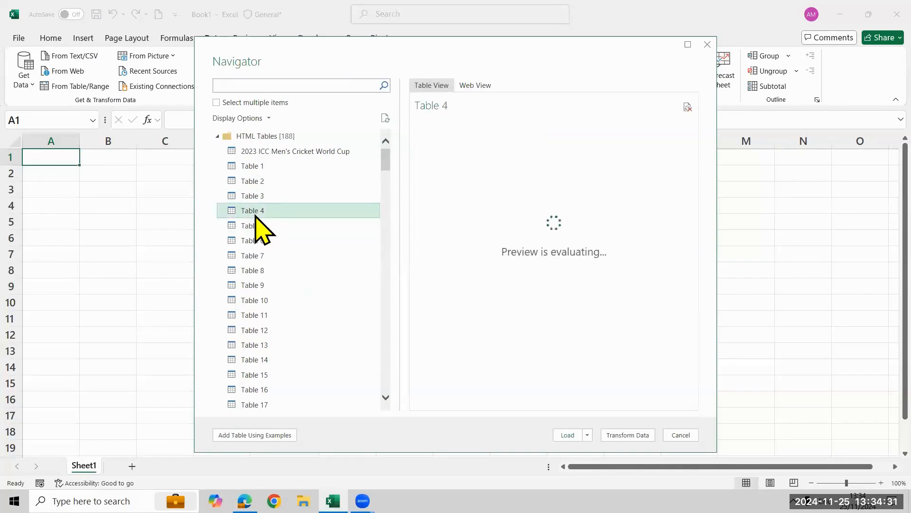
pyautogui.click(271, 230)
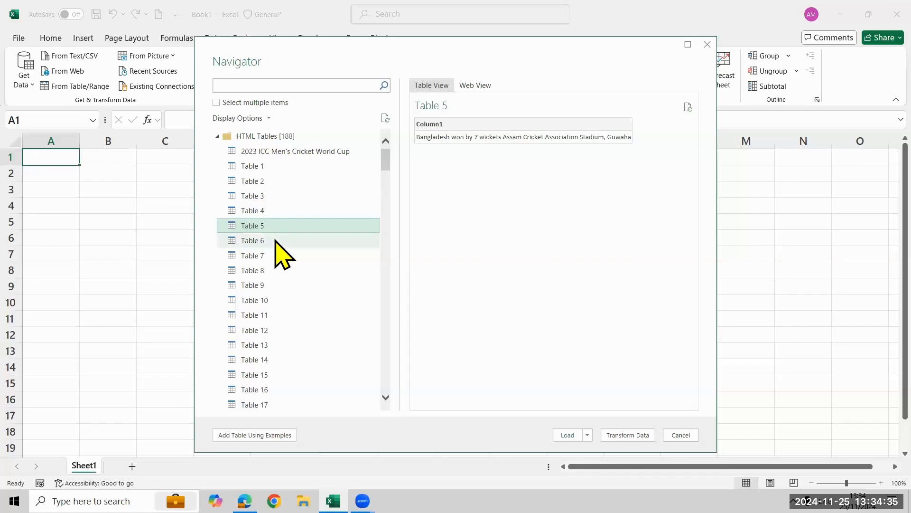
pyautogui.click(276, 241)
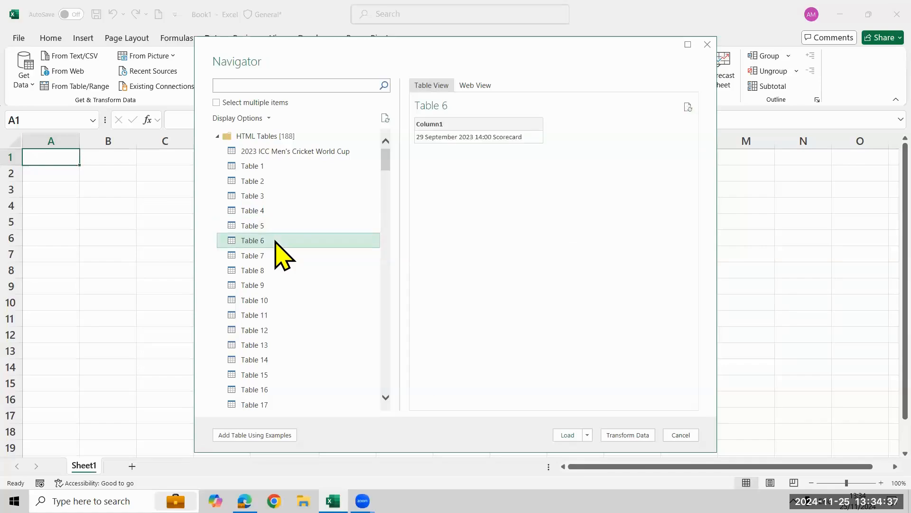
# Switch to the Wikipedia article in the browser and review the sections between the venues table and the points table
pyautogui.hotkey('alt', 'Tab')
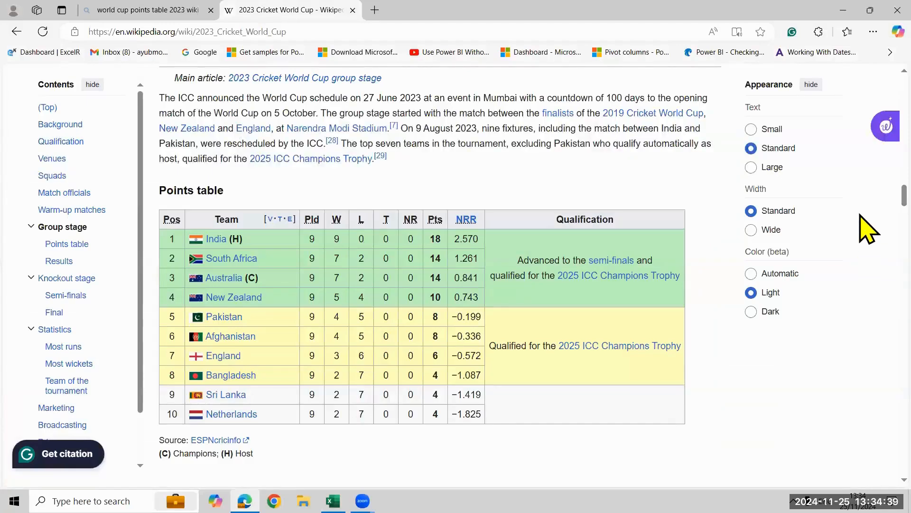
pyautogui.scroll(2, 860, 200)
pyautogui.scroll(5, 861, 200)
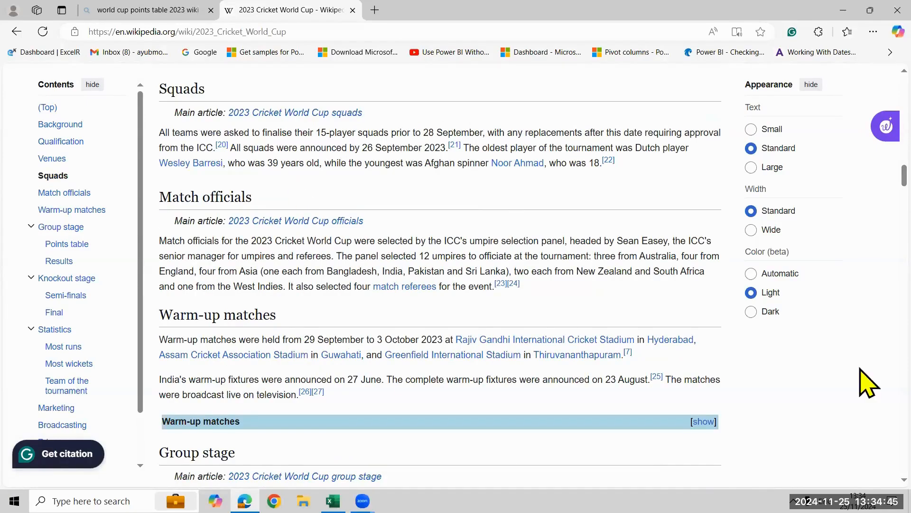
pyautogui.scroll(8, 860, 182)
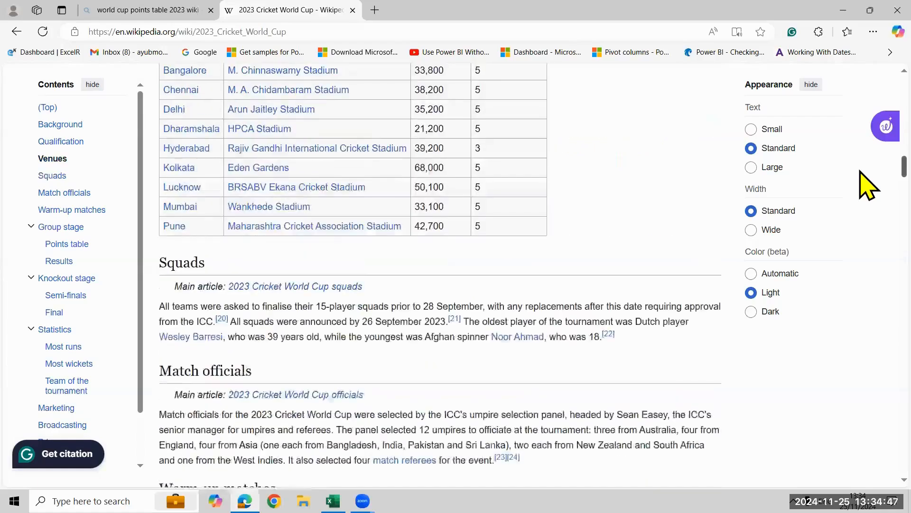
pyautogui.scroll(-8, 860, 190)
pyautogui.scroll(-7, 868, 209)
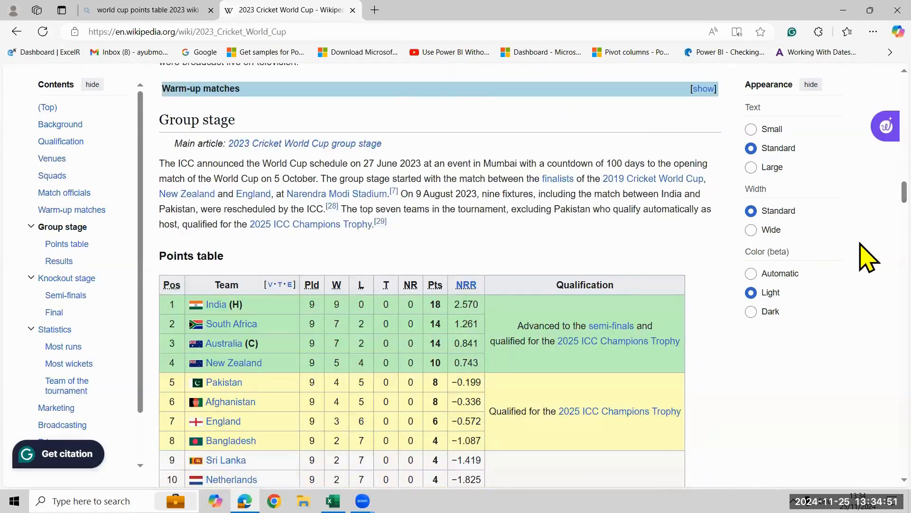
# Return to Excel's Navigator and preview each of the HTML tables from Table 7 through Table 13
pyautogui.hotkey('alt', 'Tab')
pyautogui.click(254, 257)
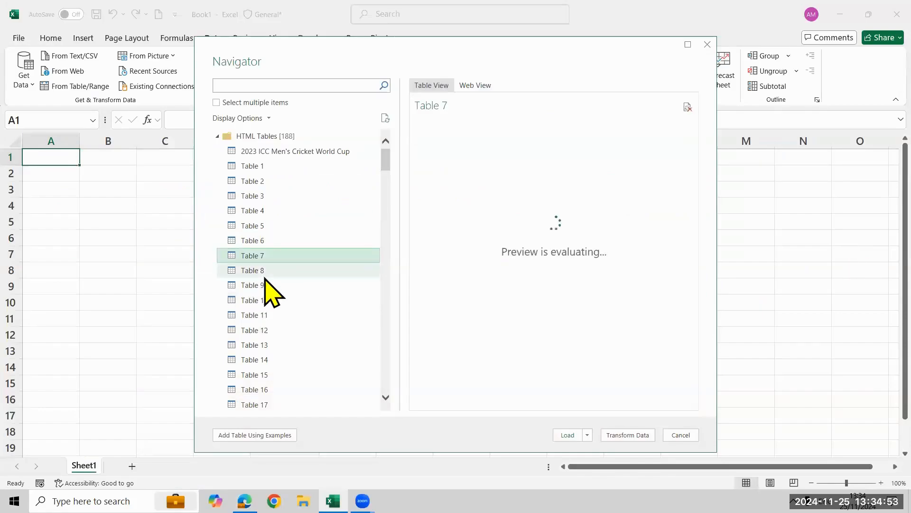
pyautogui.click(265, 275)
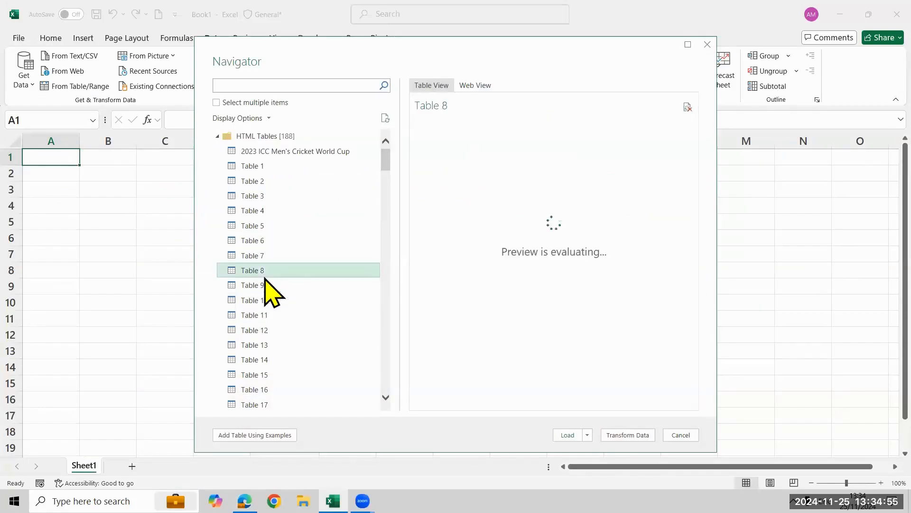
pyautogui.click(266, 290)
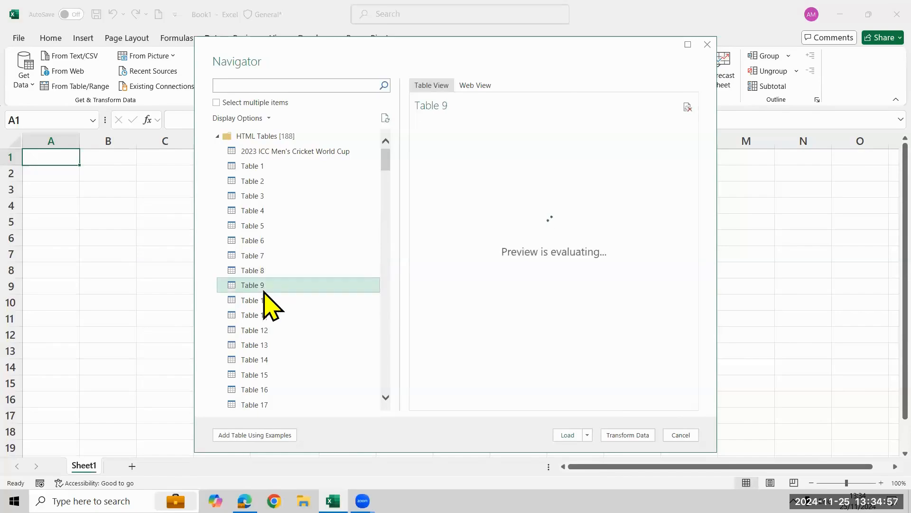
pyautogui.click(270, 301)
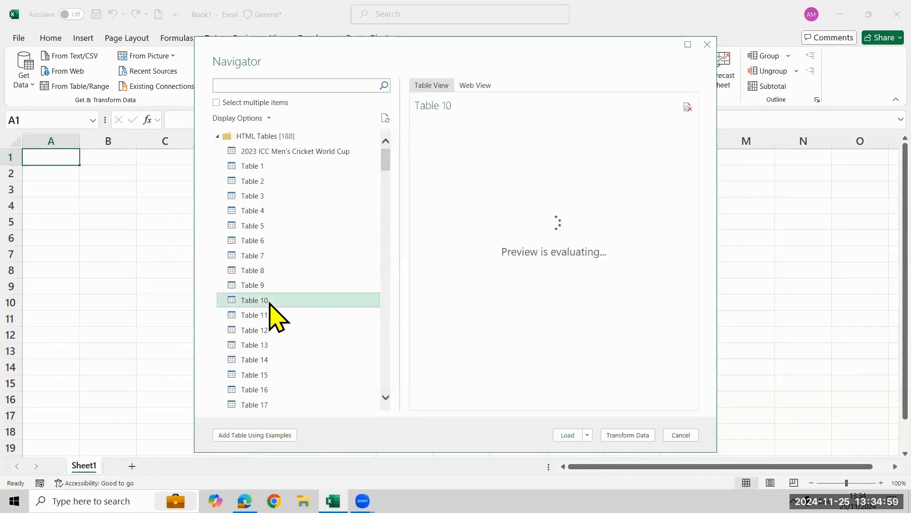
pyautogui.click(302, 316)
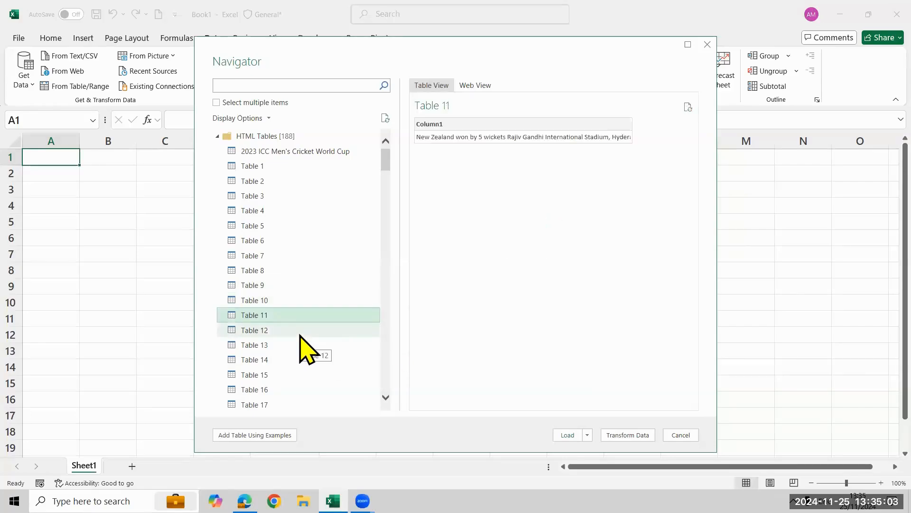
pyautogui.click(302, 333)
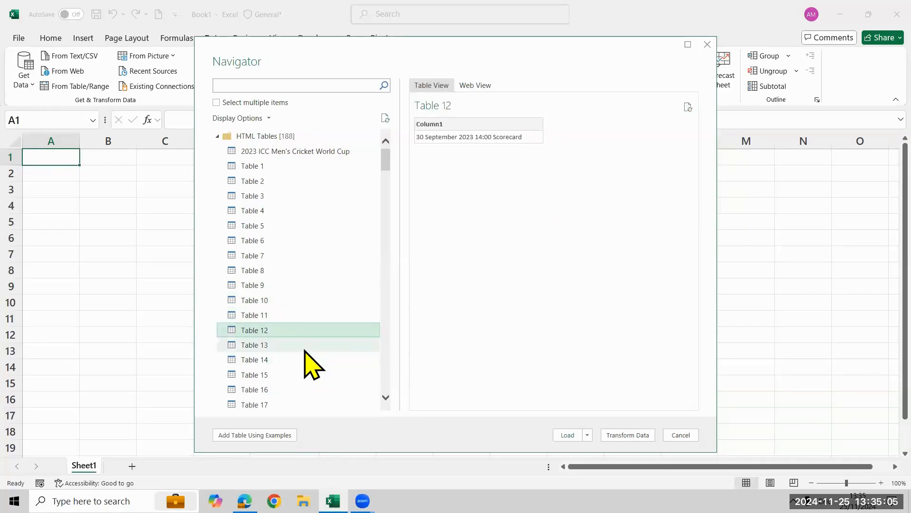
pyautogui.click(305, 349)
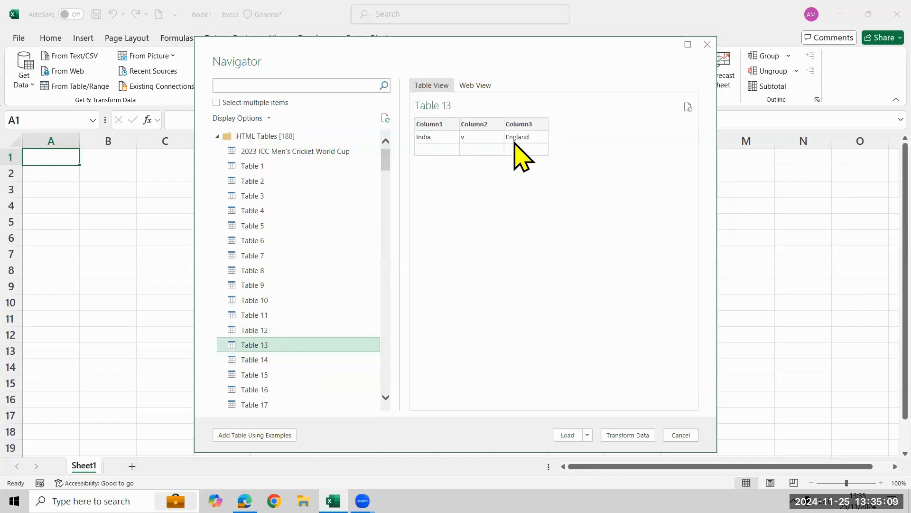
# Switch to the Wikipedia article in the browser and look through its match results for the fixture previewed in Table 13
pyautogui.hotkey('alt', 'Tab')
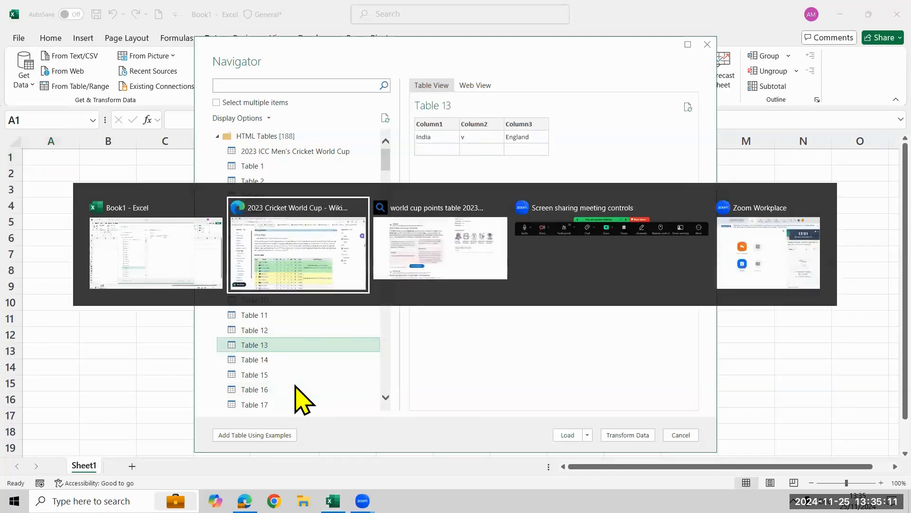
pyautogui.click(249, 215)
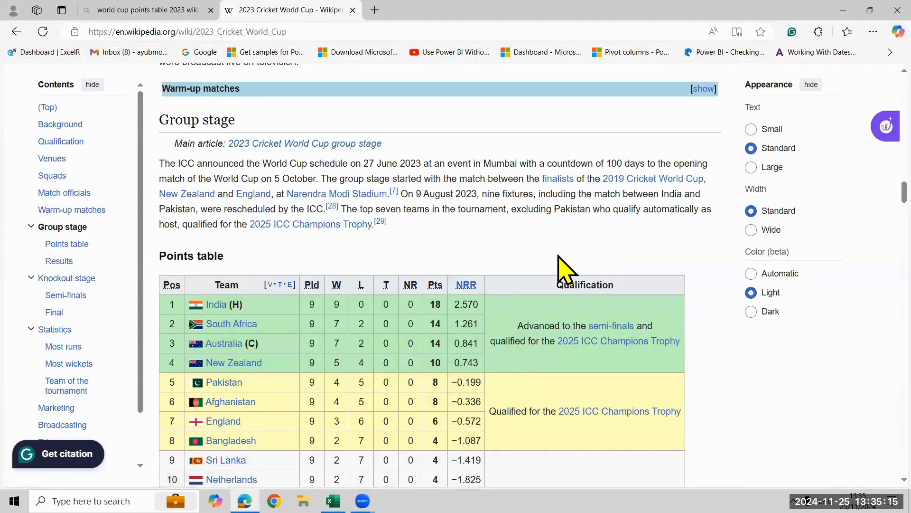
pyautogui.scroll(8, 865, 157)
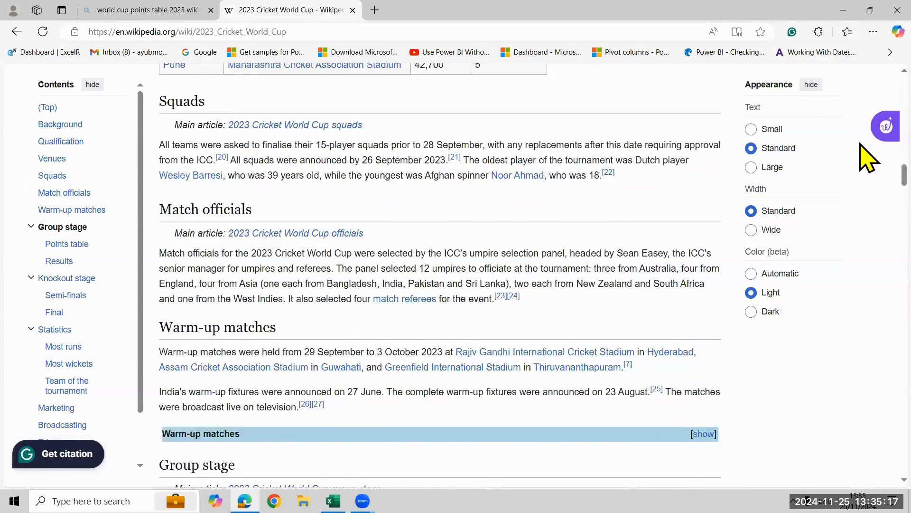
pyautogui.scroll(-3, 869, 183)
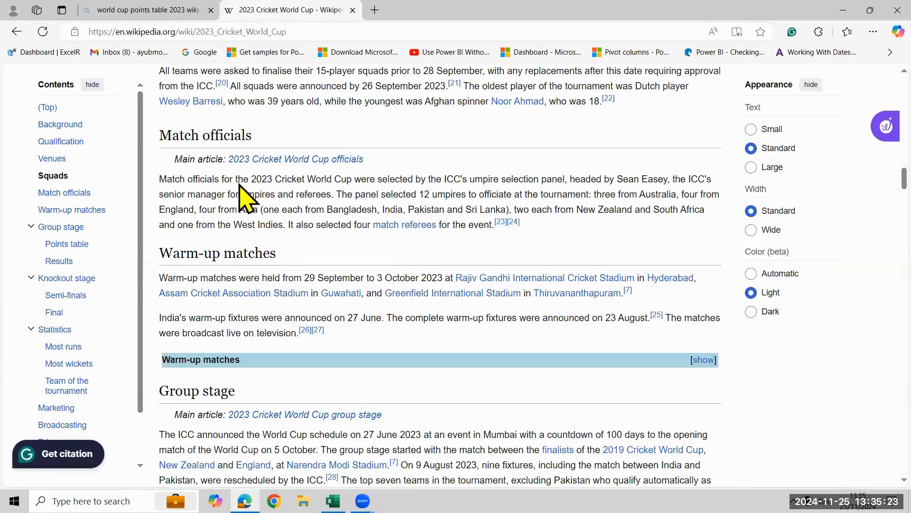
pyautogui.scroll(-15, 527, 250)
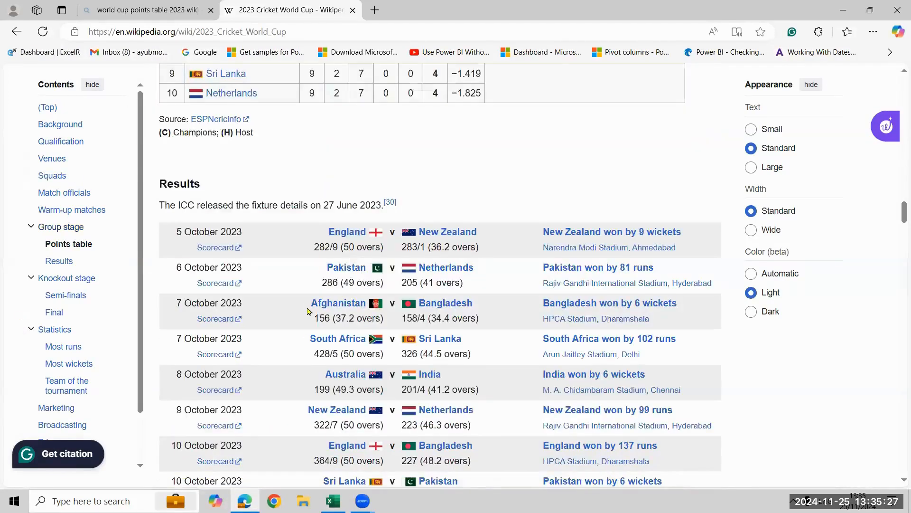
pyautogui.scroll(-4, 308, 310)
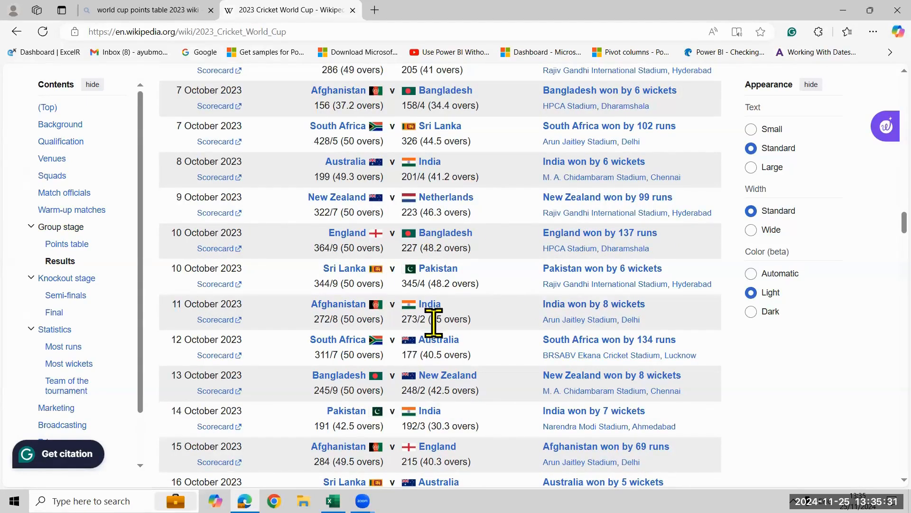
# Return to Excel's Navigator and preview Table 14 and Table 15
pyautogui.hotkey('alt', 'Tab')
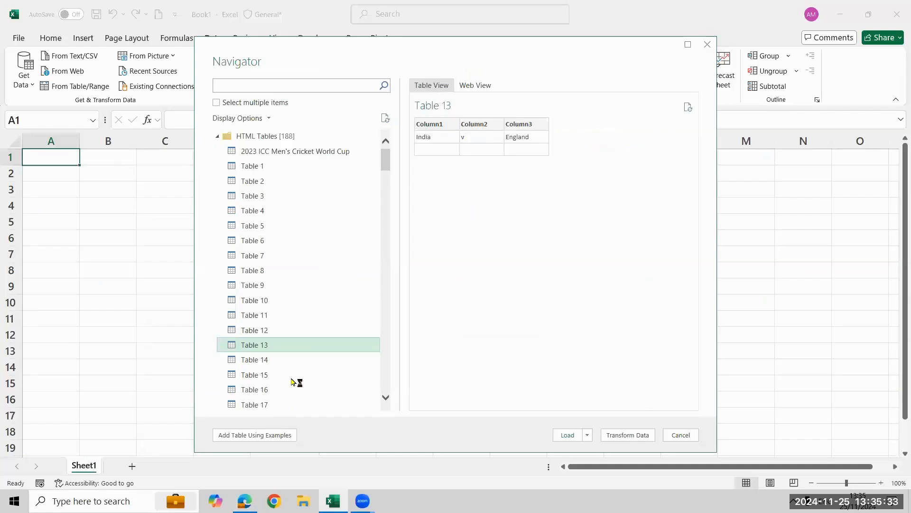
pyautogui.click(277, 361)
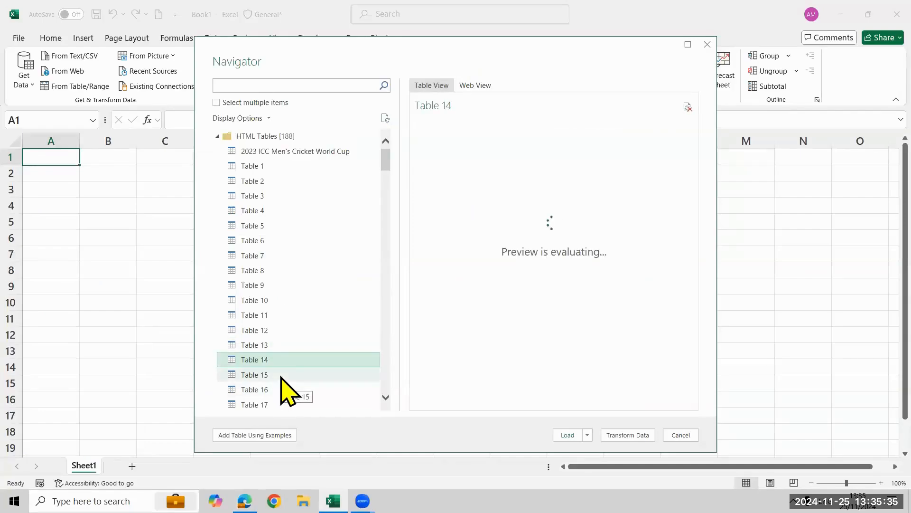
pyautogui.click(281, 377)
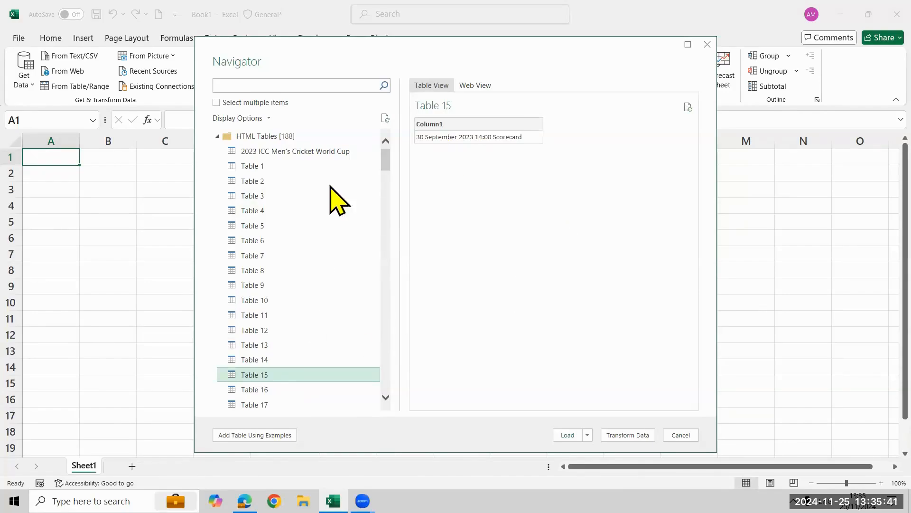
# Switch to the Wikipedia article in the browser and check the group-stage results and the points table above them
pyautogui.hotkey('alt', 'Tab')
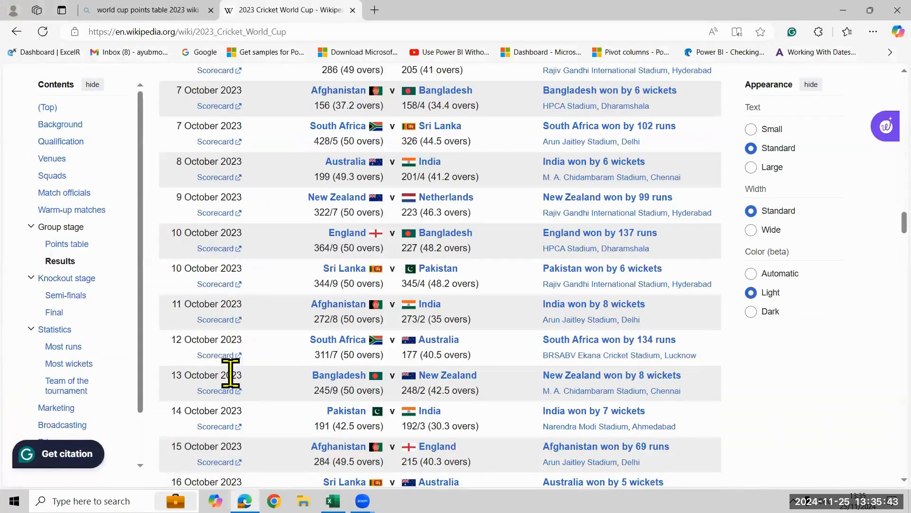
pyautogui.scroll(5, 238, 365)
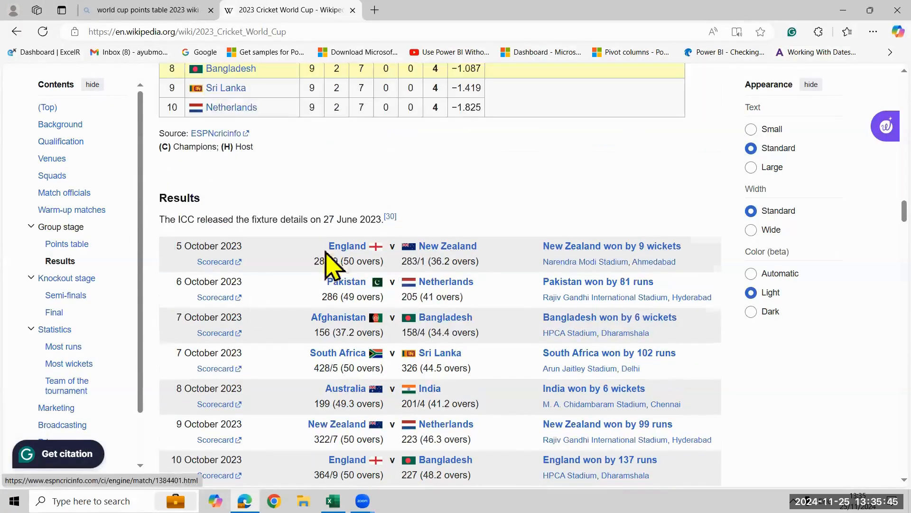
pyautogui.scroll(4, 309, 259)
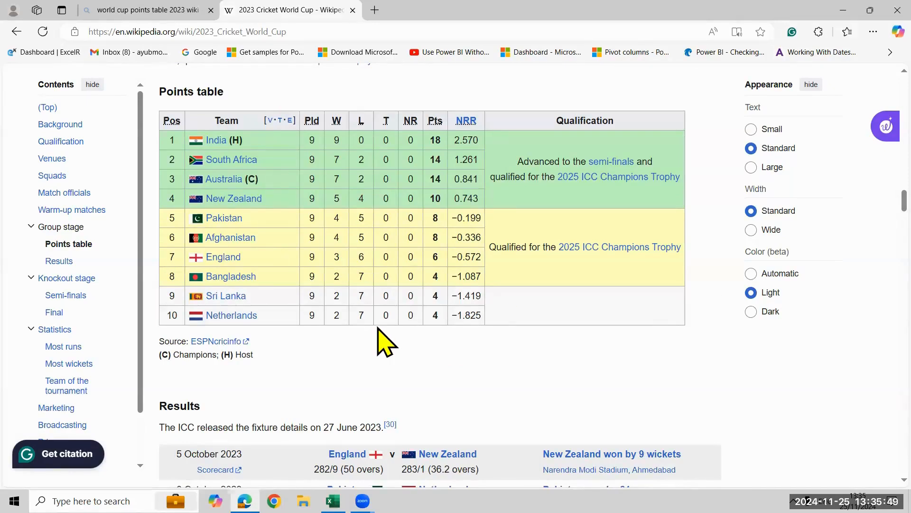
# Return to Excel's Navigator and preview Table 183 and Table 182 near the end of the HTML tables list
pyautogui.hotkey('alt', 'Tab')
pyautogui.scroll(-5, 289, 356)
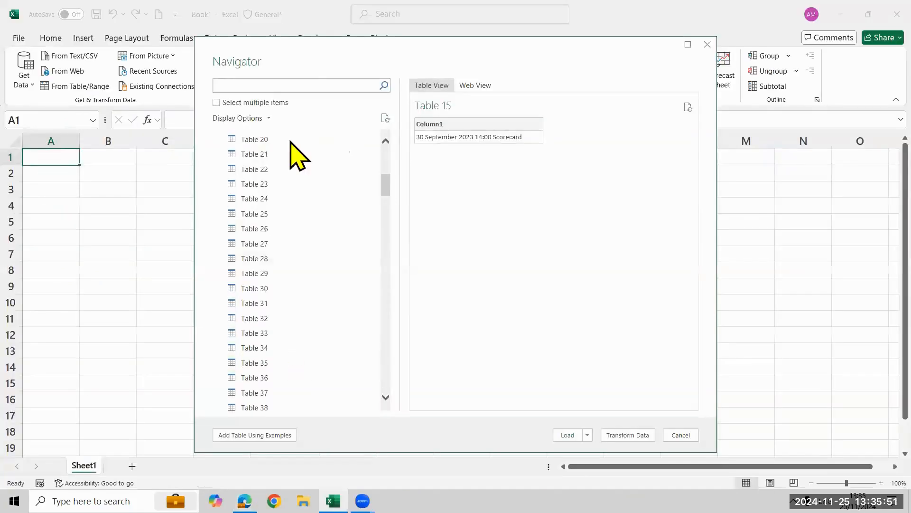
pyautogui.scroll(-15, 290, 332)
pyautogui.scroll(-7, 292, 375)
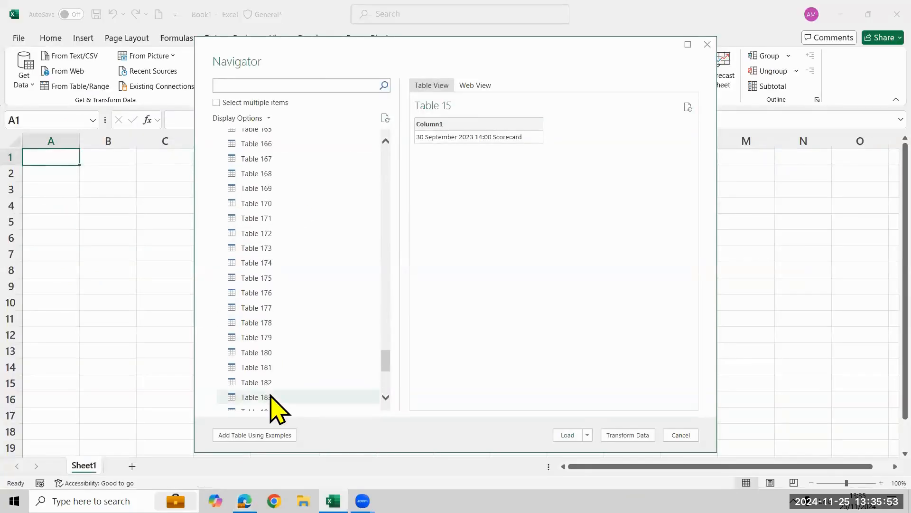
pyautogui.click(283, 397)
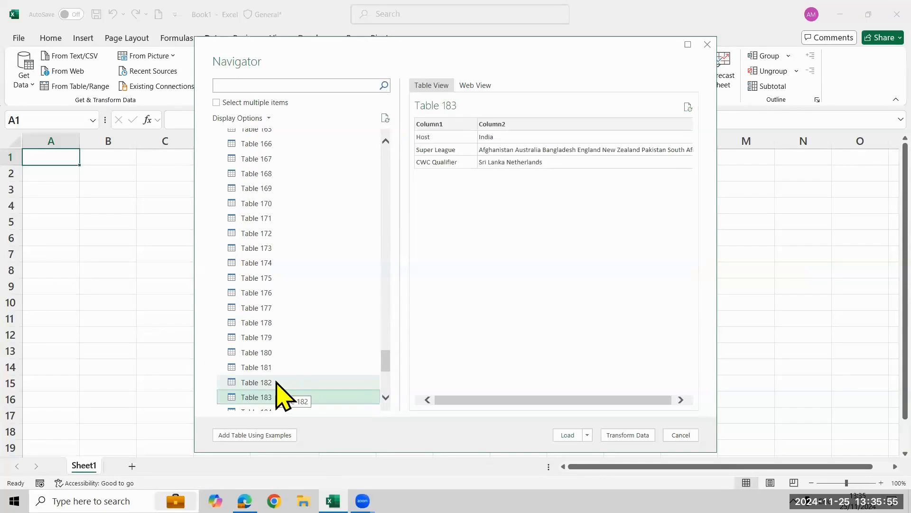
pyautogui.click(277, 383)
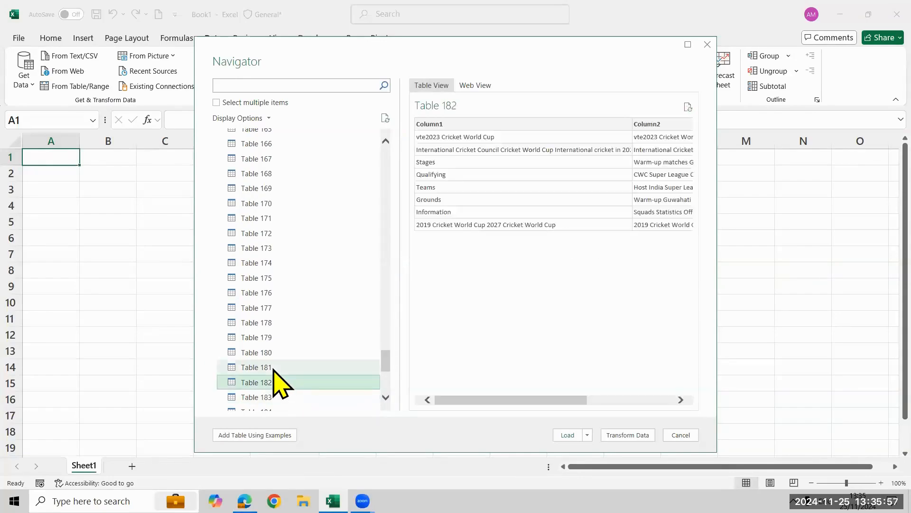
# Switch to the browser, open the ESPNcricinfo source page of the Wikipedia points table and copy its URL
pyautogui.hotkey('alt', 'Tab')
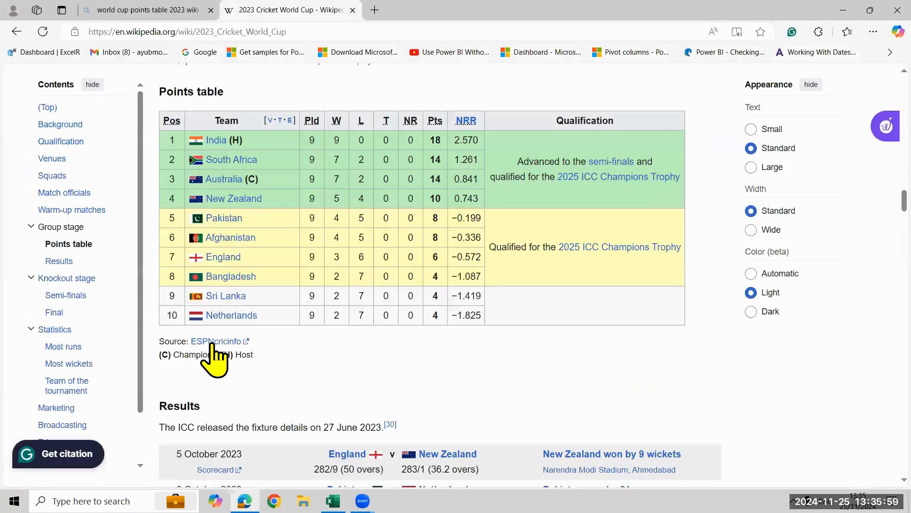
pyautogui.click(213, 343)
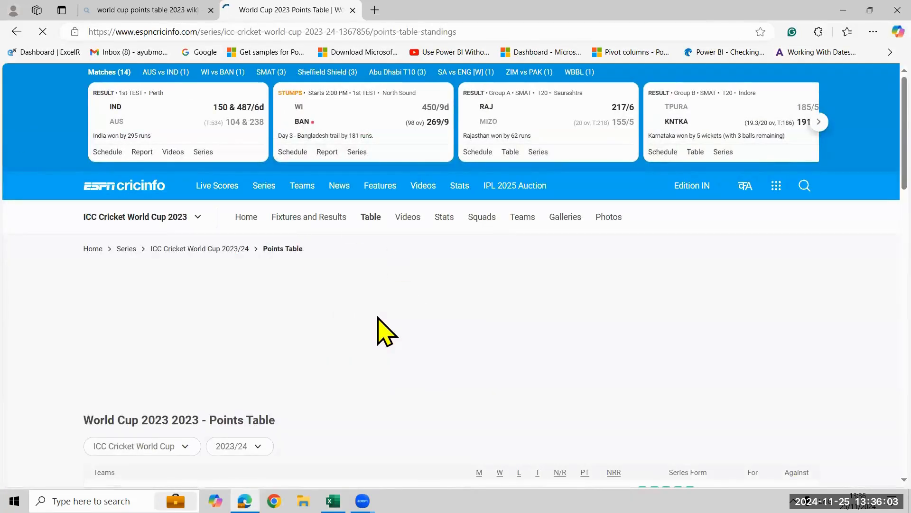
pyautogui.scroll(-8, 387, 332)
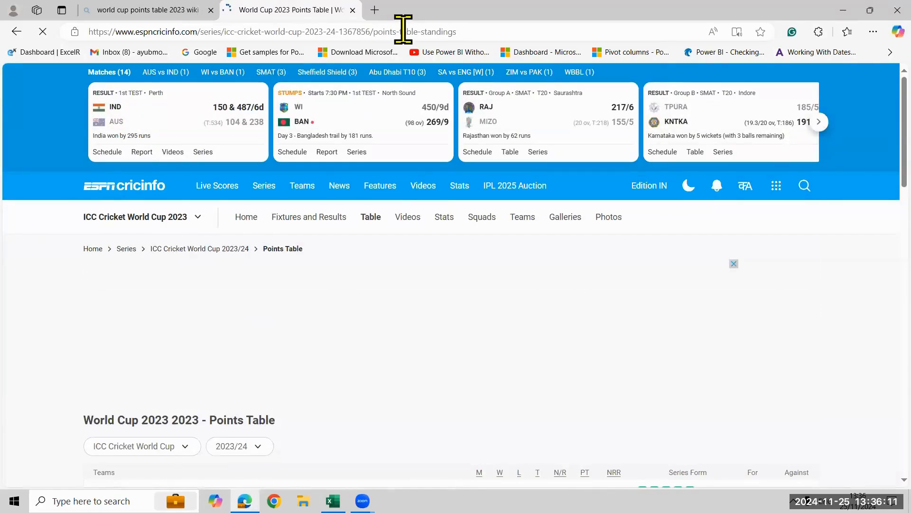
pyautogui.click(403, 31)
pyautogui.hotkey('ctrl', 'c')
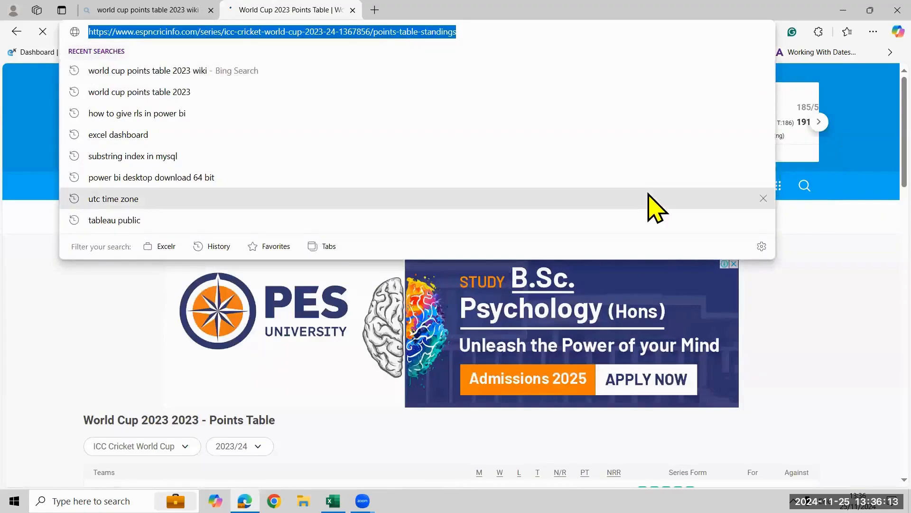
# Return to Excel, close the Navigator and start a new web import with the copied ESPNcricinfo points table URL, connecting anonymously
pyautogui.hotkey('alt', 'Tab')
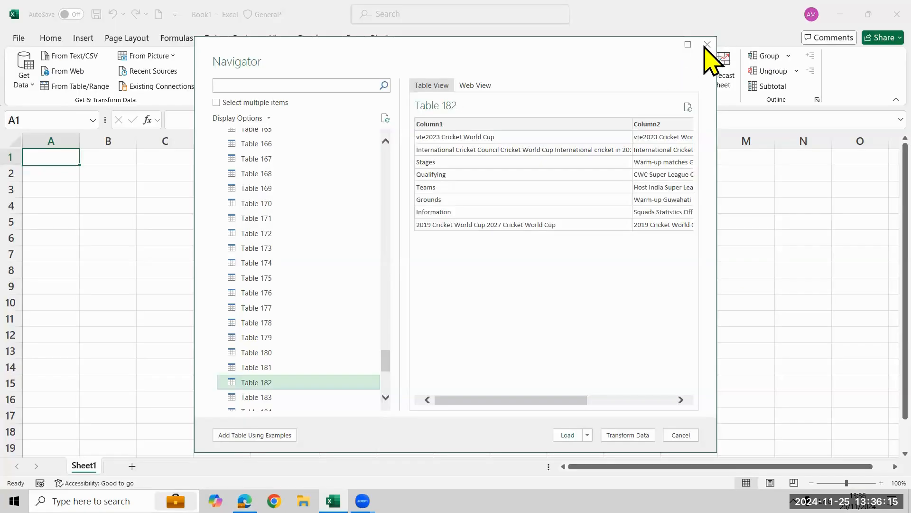
pyautogui.click(28, 81)
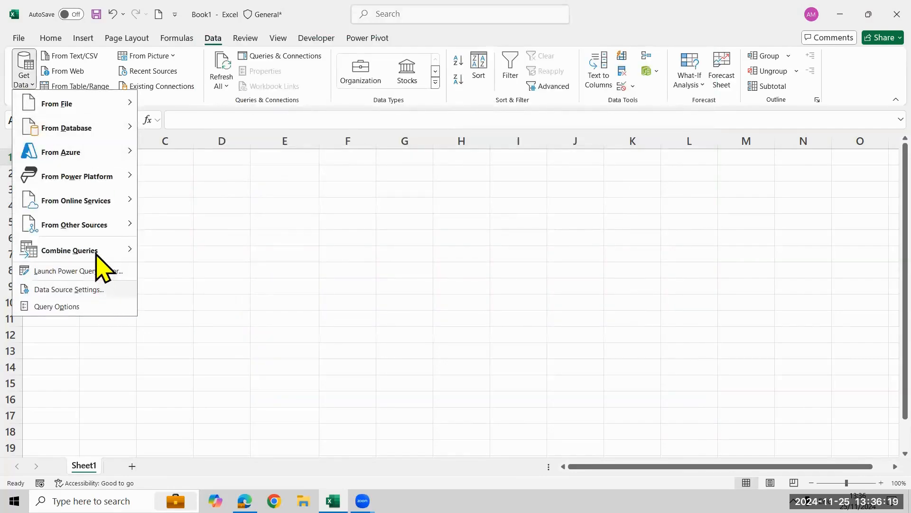
pyautogui.moveTo(100, 228)
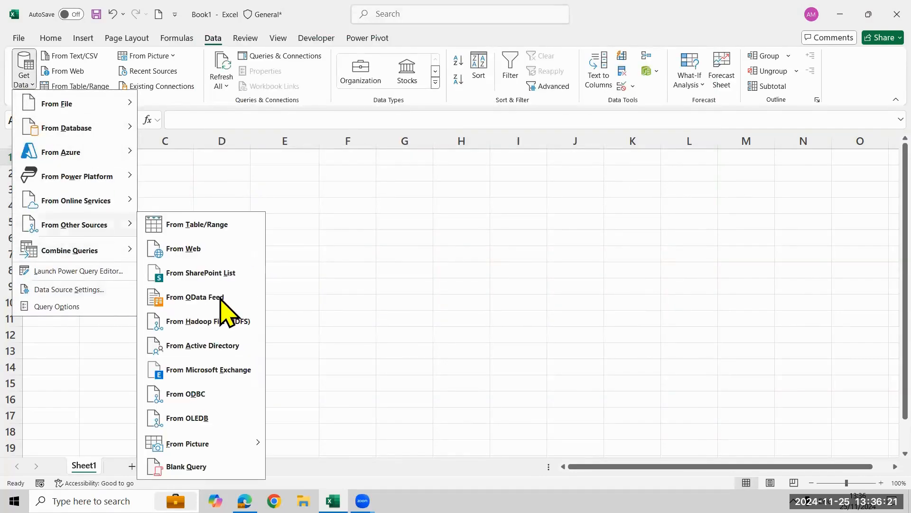
pyautogui.click(209, 255)
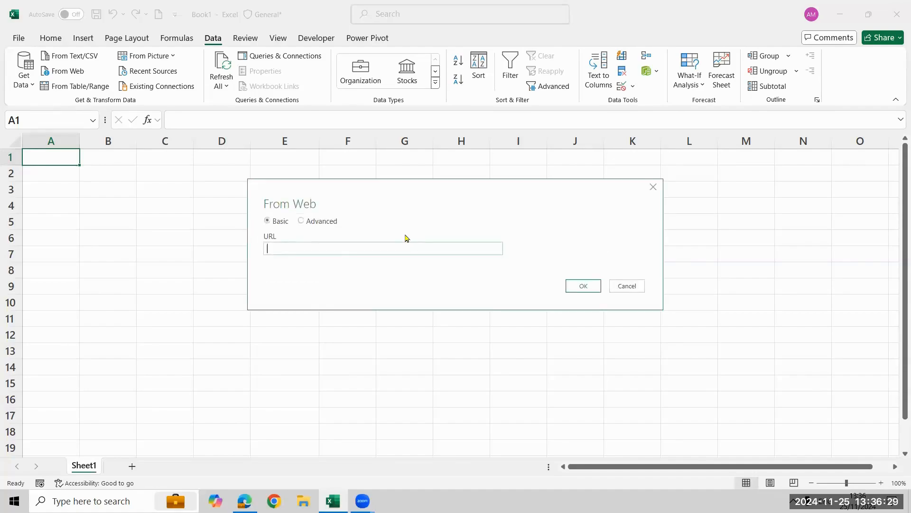
pyautogui.hotkey('ctrl', 'v')
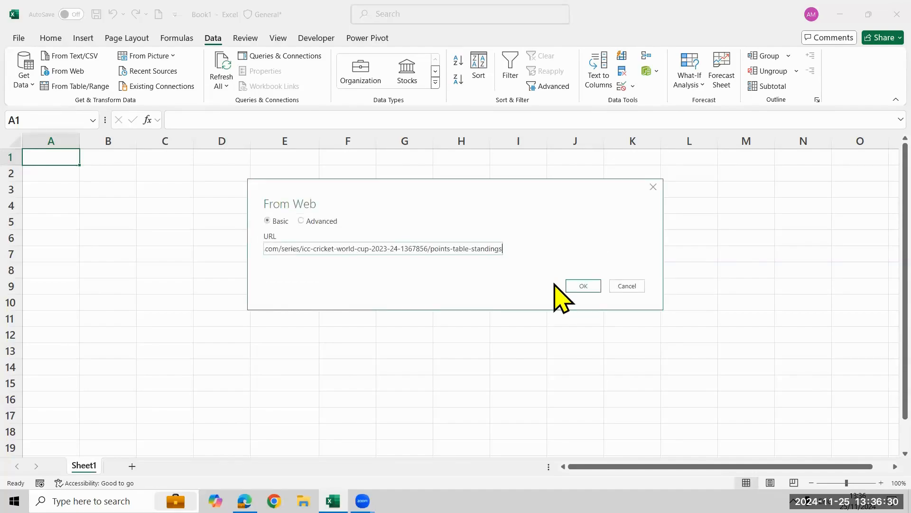
pyautogui.click(583, 286)
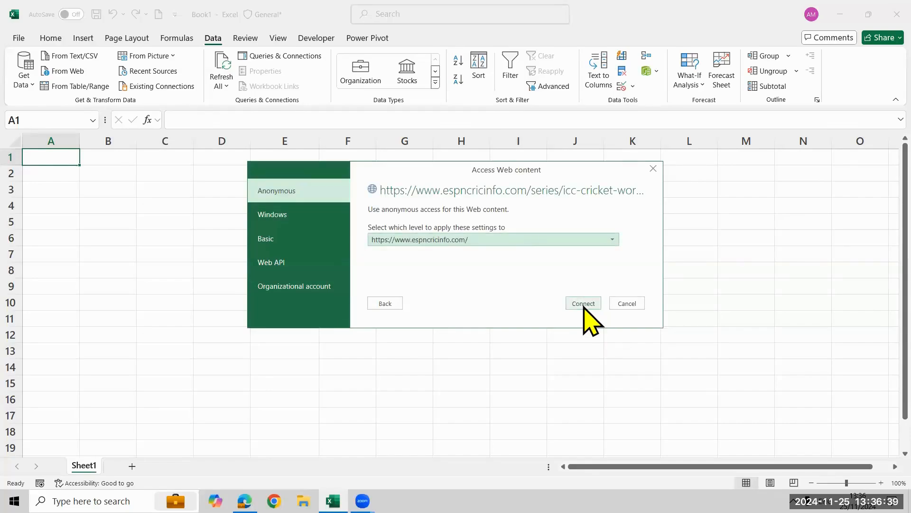
pyautogui.click(583, 304)
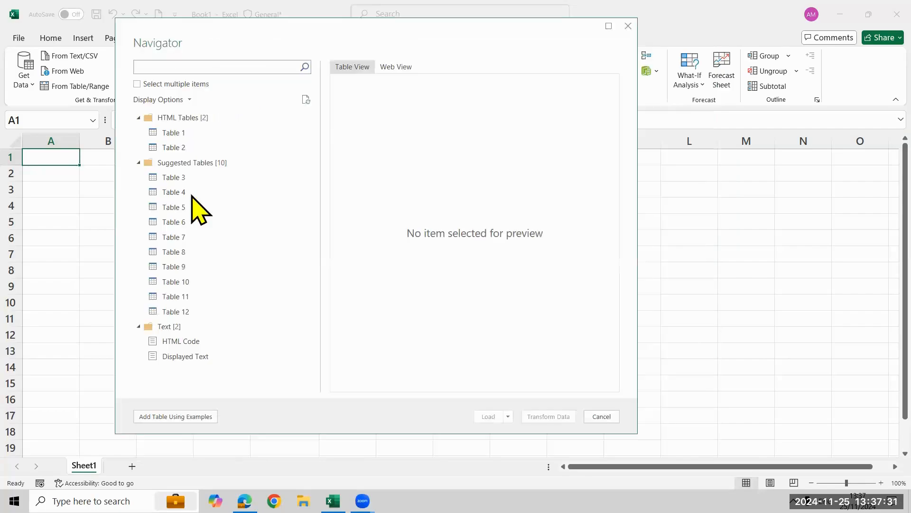
# Preview the two HTML tables, Table 1 and Table 2, checking further columns of Table 1
pyautogui.click(188, 136)
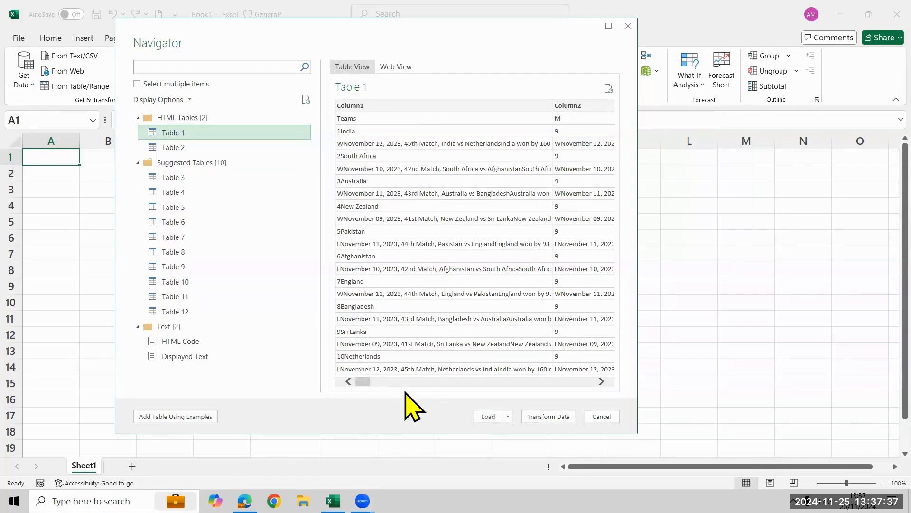
pyautogui.moveTo(362, 382); pyautogui.dragTo(417, 399)
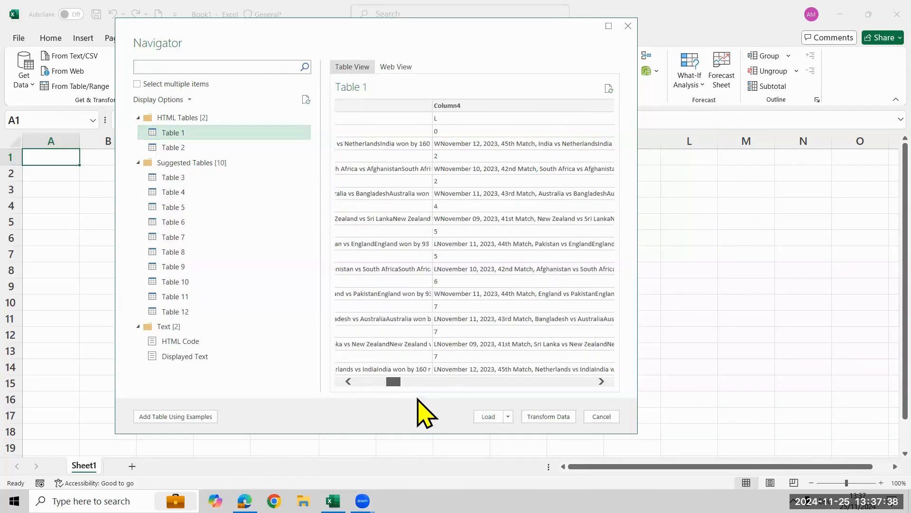
pyautogui.click(201, 148)
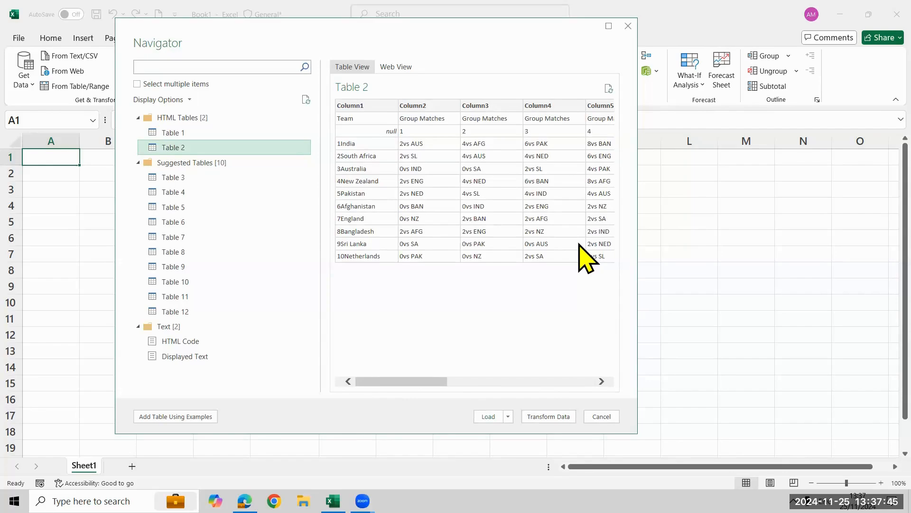
# Switch to the ESPNcricinfo page in the browser and look over its World Cup 2023 points table
pyautogui.hotkey('alt', 'Tab')
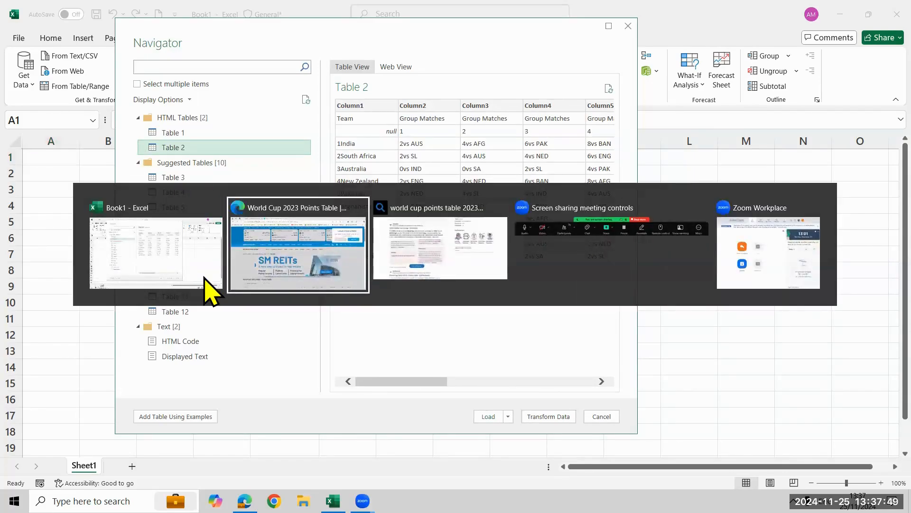
pyautogui.scroll(-10, 211, 275)
pyautogui.scroll(10, 862, 164)
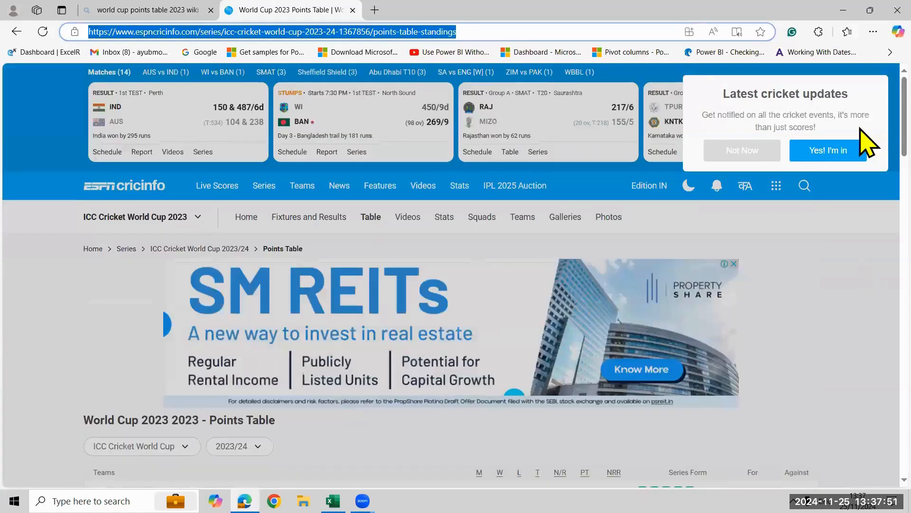
pyautogui.scroll(-2, 864, 204)
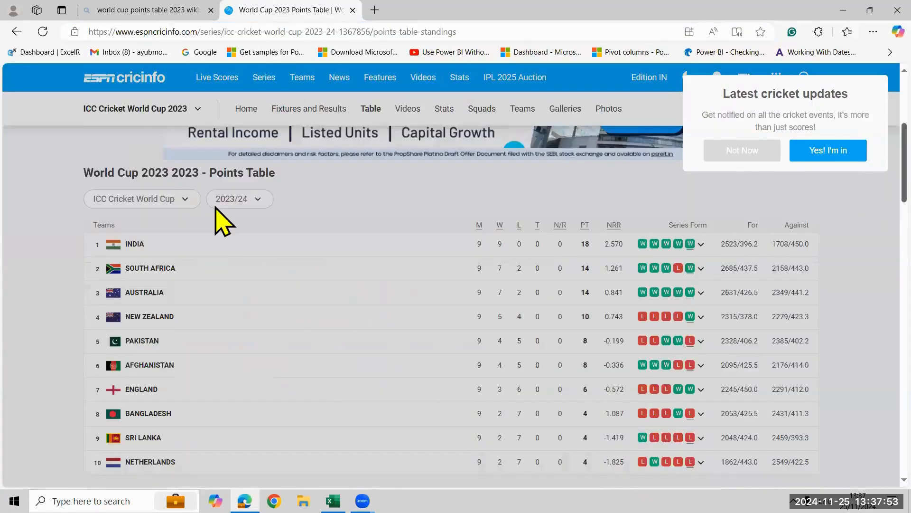
pyautogui.scroll(-1, 187, 204)
# Return to Excel's Navigator, select HTML Table 2 and open it in the Power Query Editor for transformation
pyautogui.hotkey('alt', 'Tab')
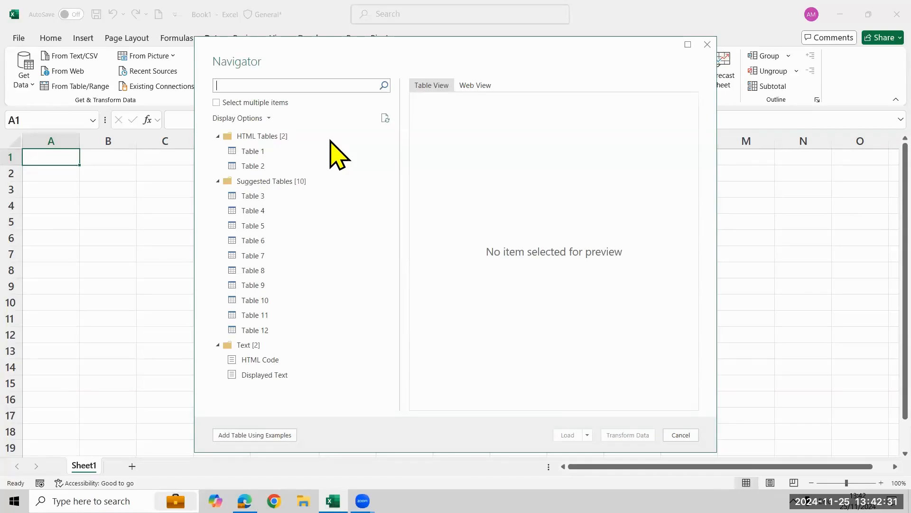
pyautogui.click(267, 167)
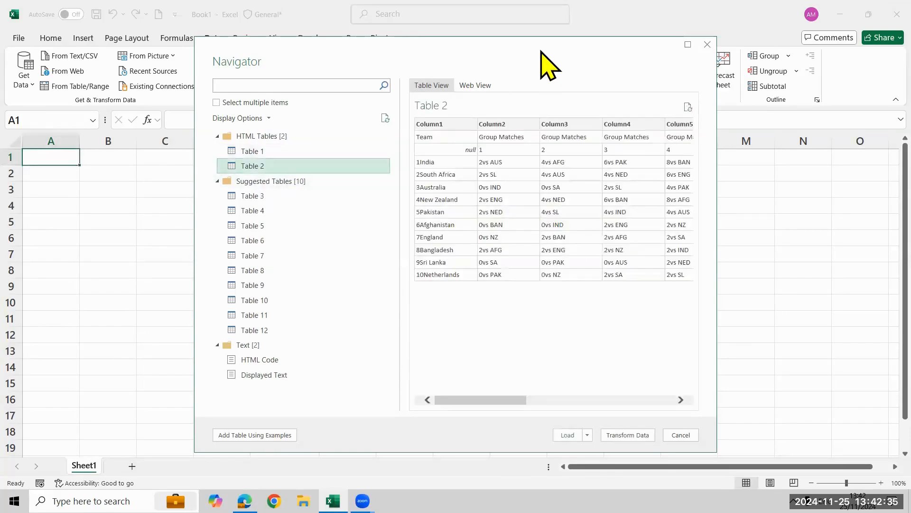
pyautogui.moveTo(541, 51); pyautogui.dragTo(442, 15)
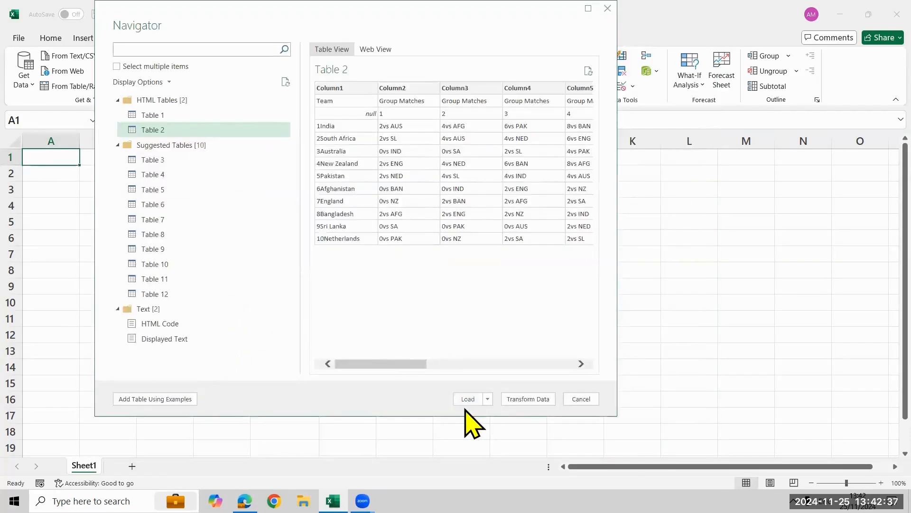
pyautogui.click(526, 399)
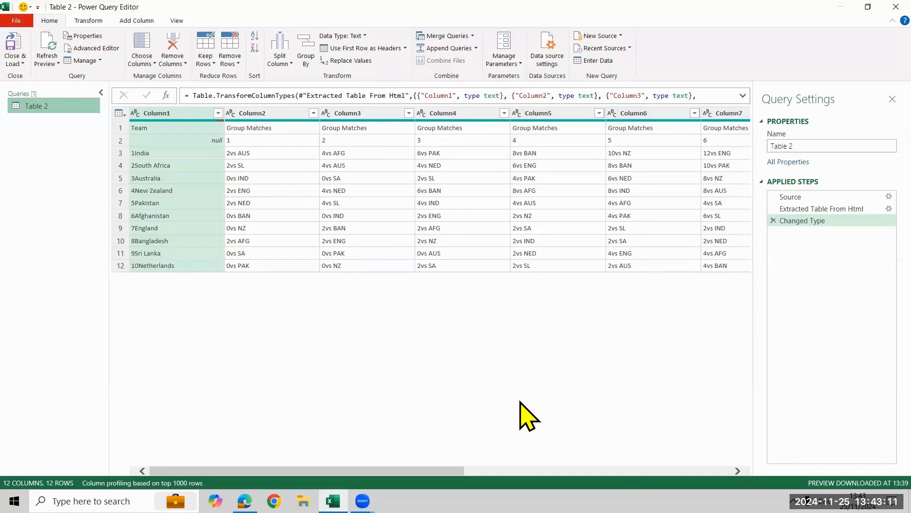
pyautogui.hotkey('alt', 'Tab')
pyautogui.hotkey('alt', 'Tab')
pyautogui.hotkey('alt', 'Tab')
pyautogui.hotkey('alt', 'Tab')
pyautogui.hotkey('alt', 'Tab')
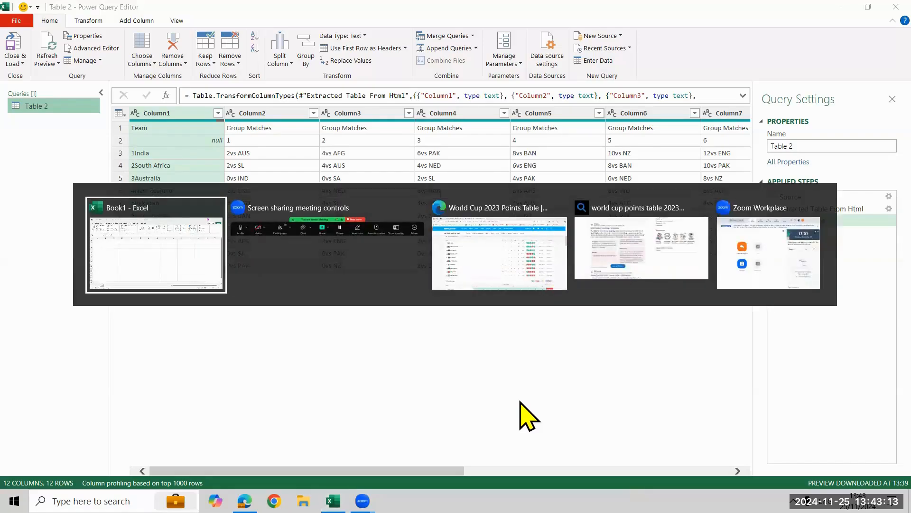
pyautogui.hotkey('alt', 'Tab')
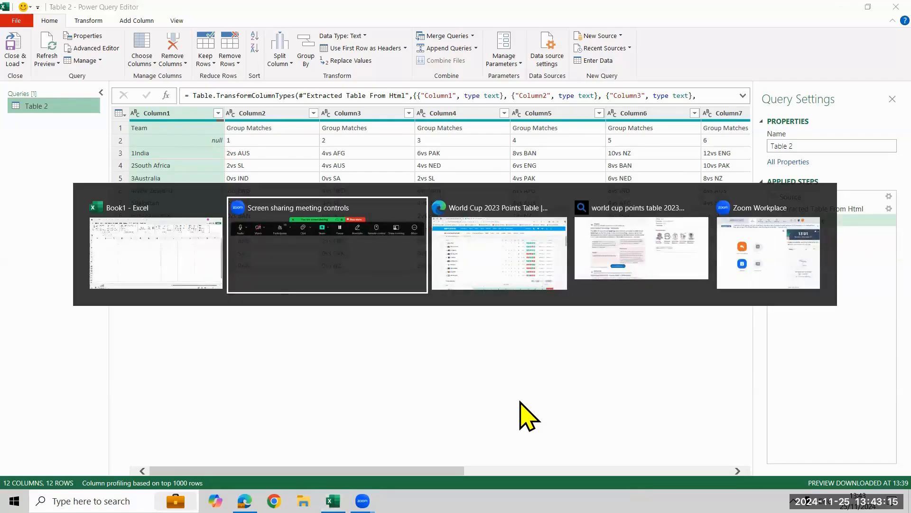
pyautogui.click(345, 260)
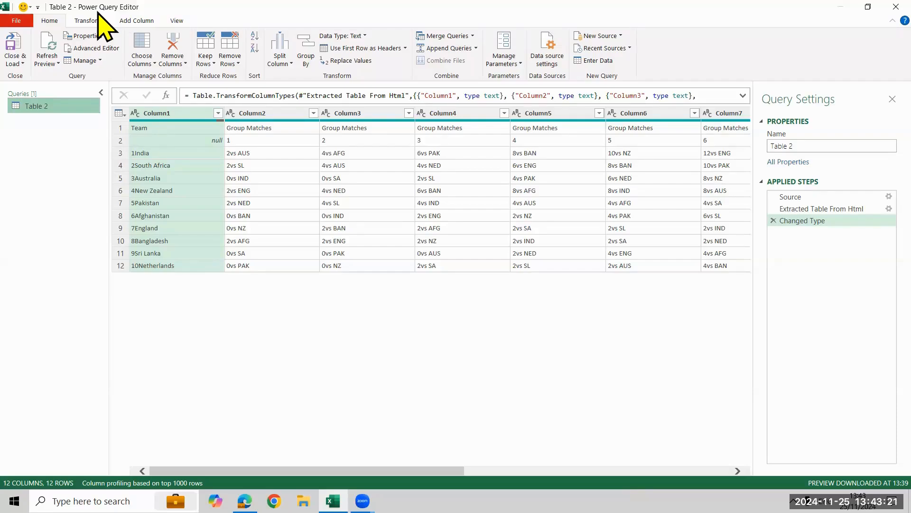
# Close the Power Query Editor and keep the changes to load Table 2 into the workbook
pyautogui.click(896, 7)
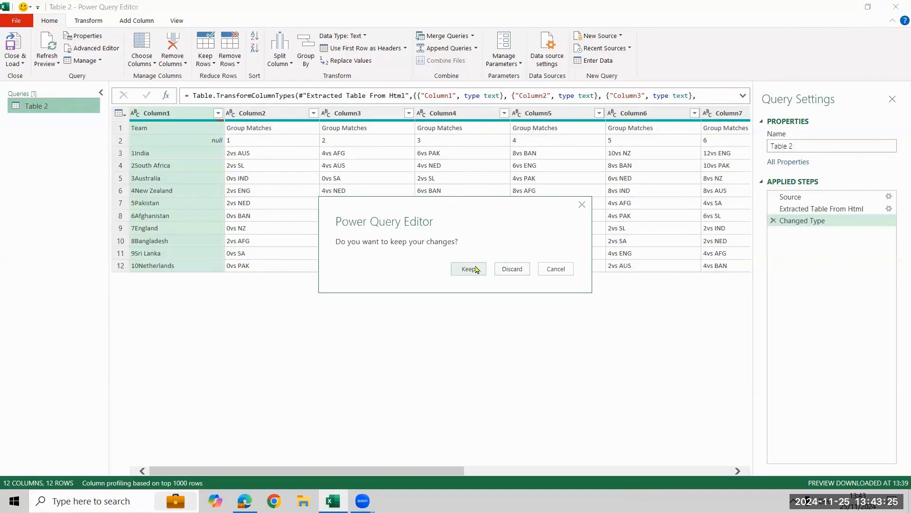
pyautogui.click(476, 269)
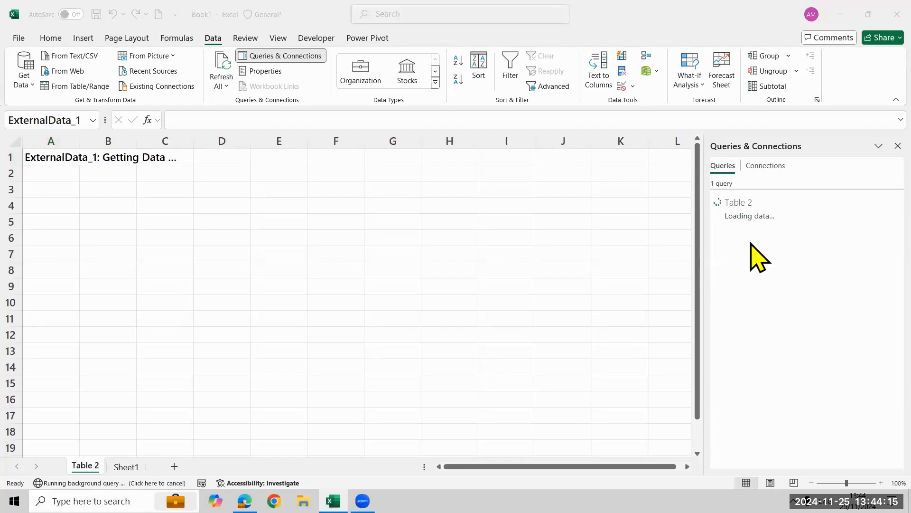
pyautogui.click(768, 213)
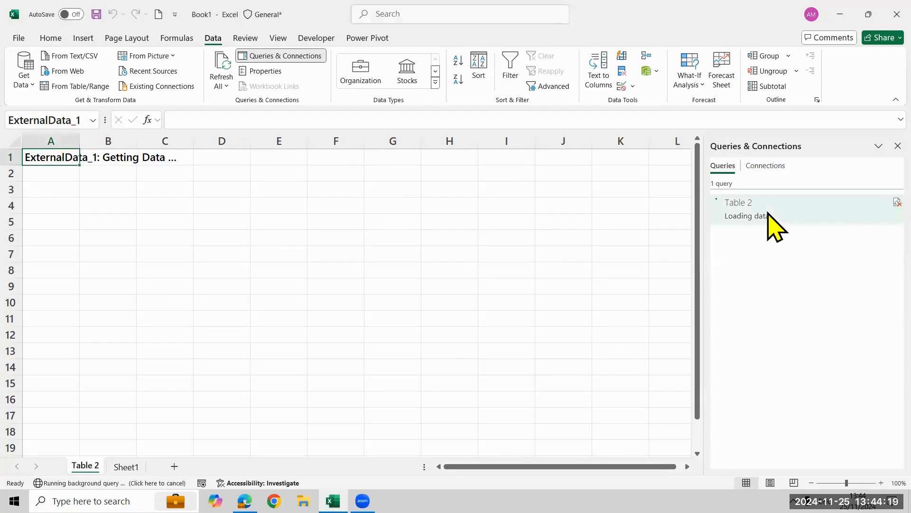
pyautogui.click(768, 212)
pyautogui.rightClick(768, 212)
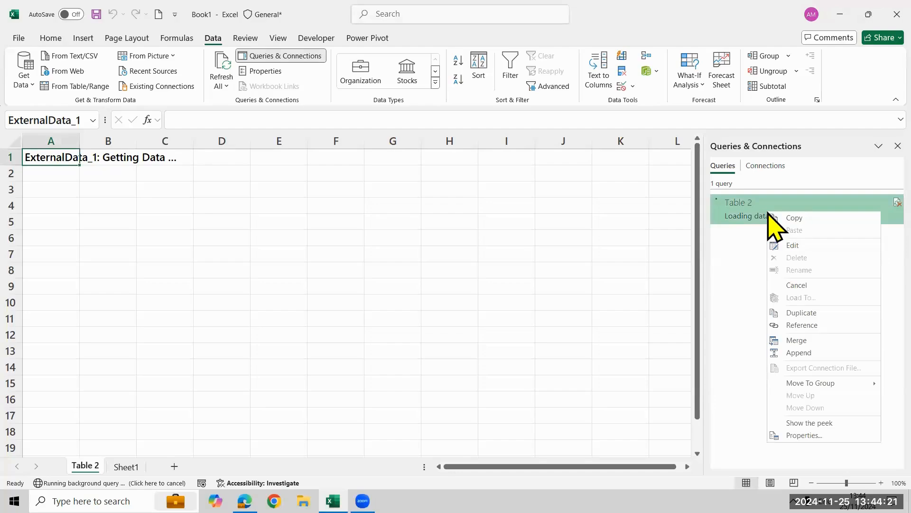
pyautogui.click(223, 192)
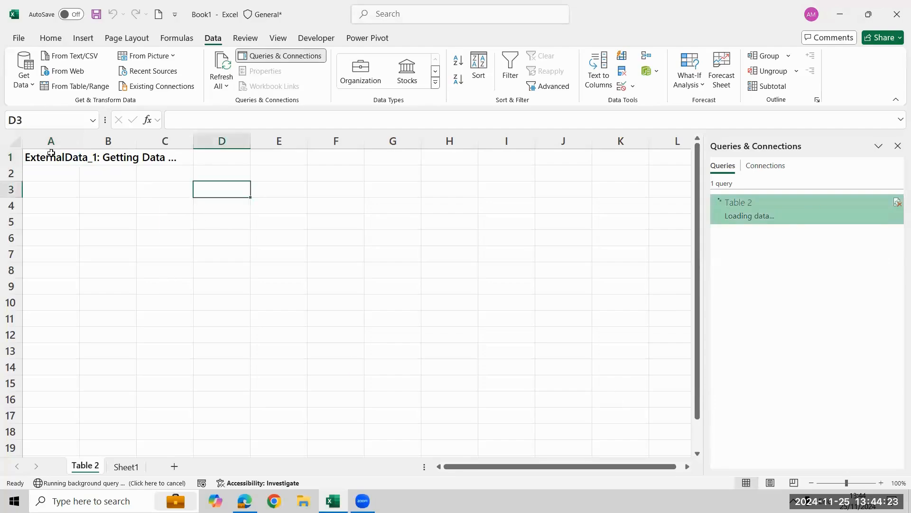
pyautogui.click(52, 153)
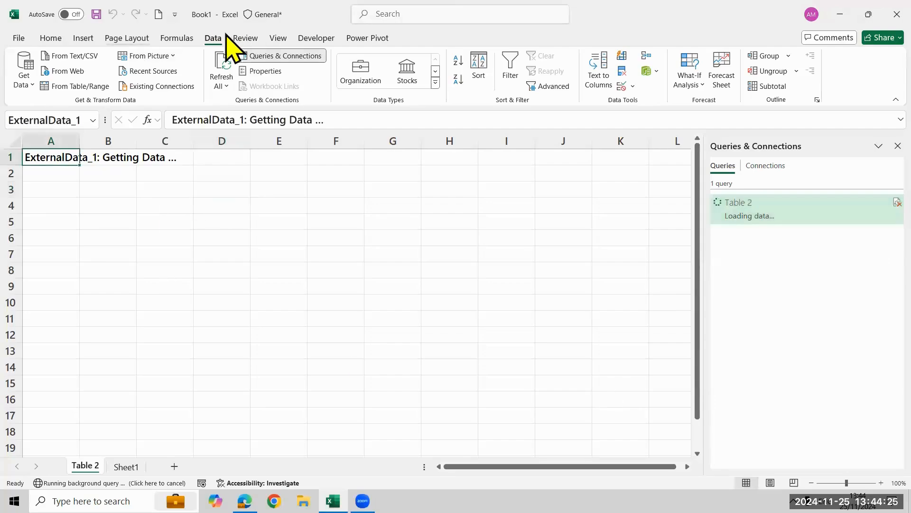
# Show the Launch Power Query Editor option, then reopen the loaded Table 2 query for editing from its worksheet table
pyautogui.click(24, 82)
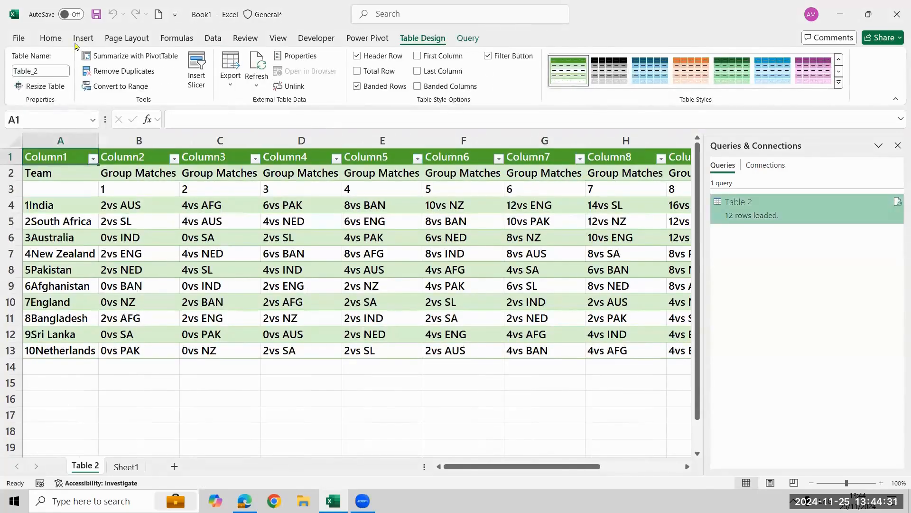
pyautogui.click(214, 39)
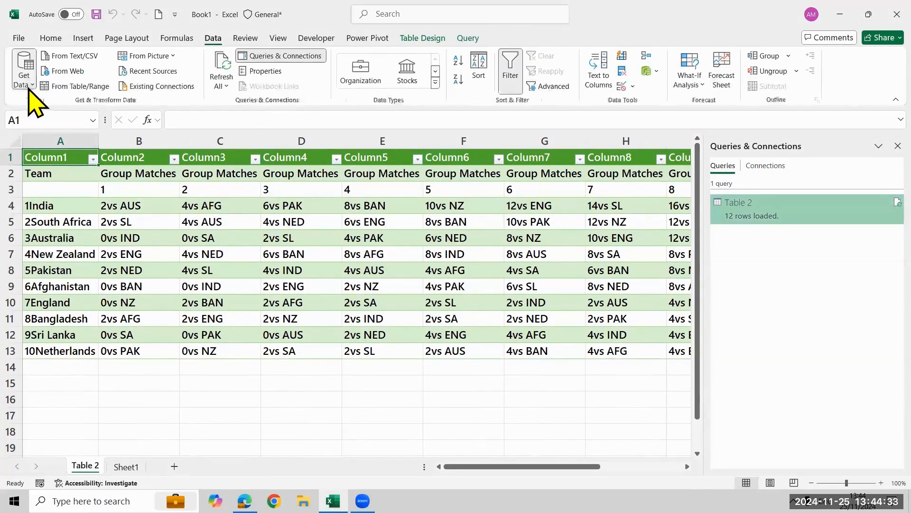
pyautogui.click(27, 85)
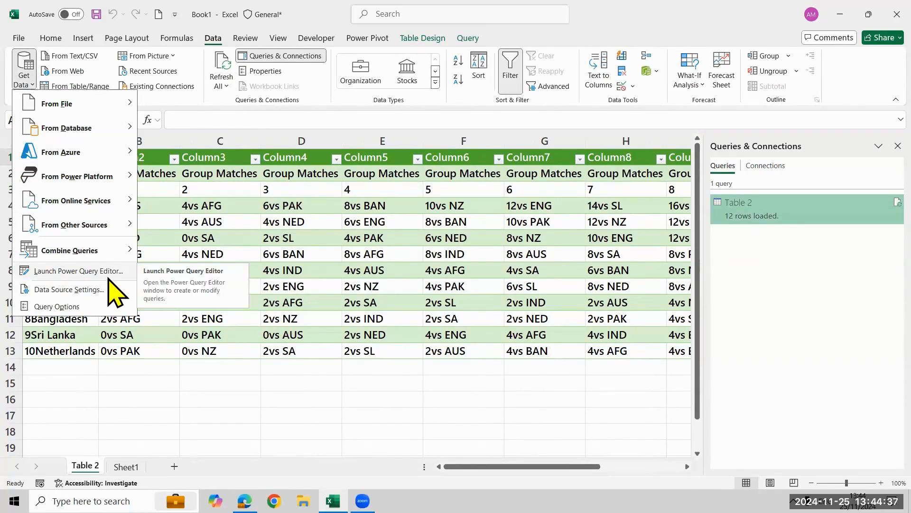
pyautogui.click(267, 289)
pyautogui.click(164, 259)
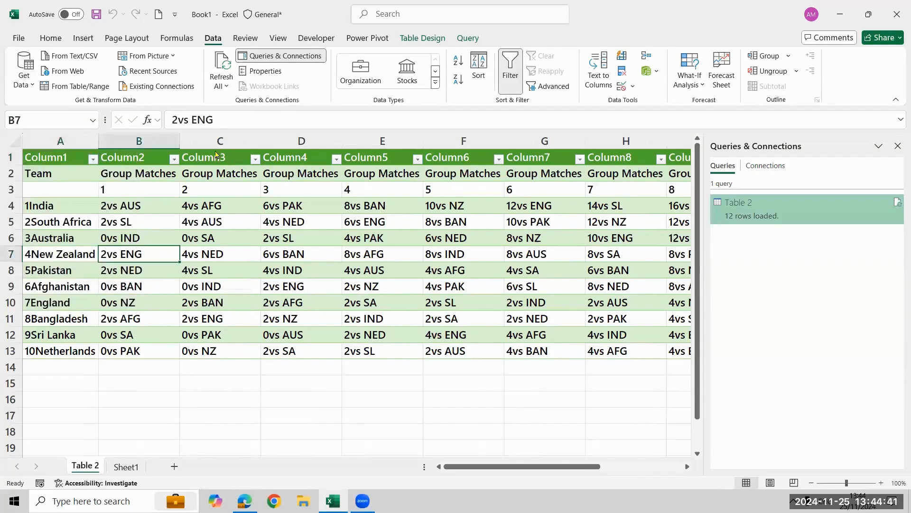
pyautogui.click(468, 39)
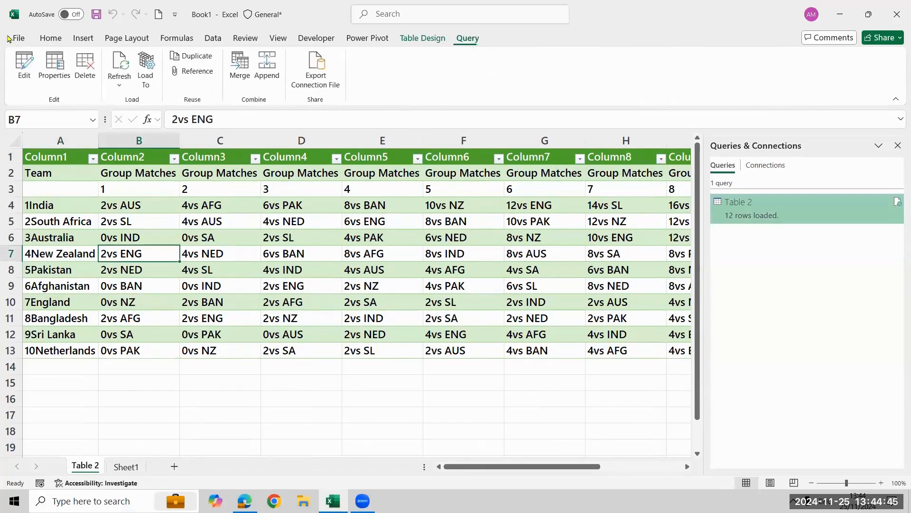
pyautogui.click(26, 66)
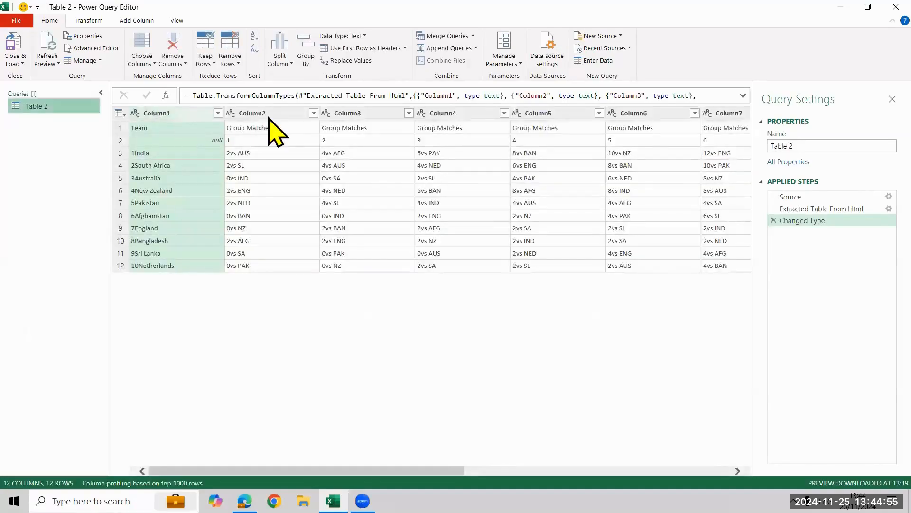
# Promote the first row, starting with Team, to column headers in Table 2 and select the new first row
pyautogui.click(121, 128)
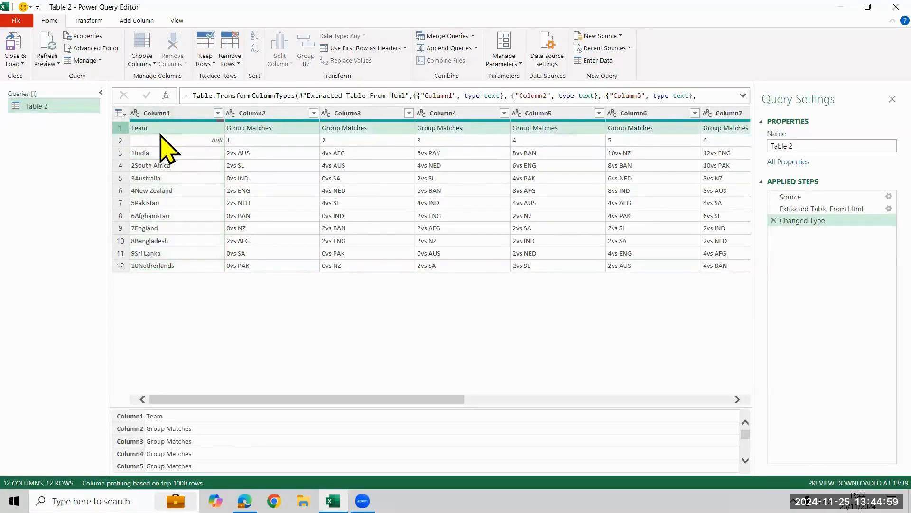
pyautogui.click(364, 50)
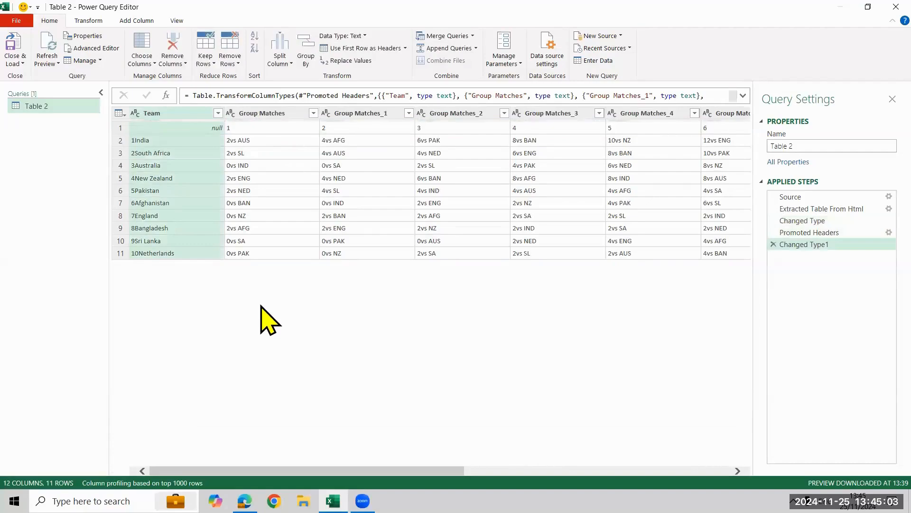
pyautogui.click(117, 129)
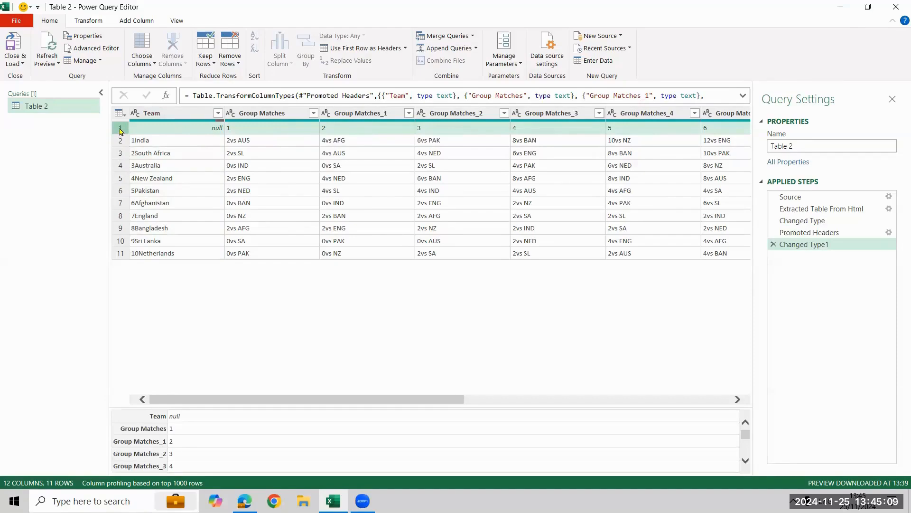
# Remove the top 1 row, holding the match numbers, from Table 2
pyautogui.rightClick(160, 128)
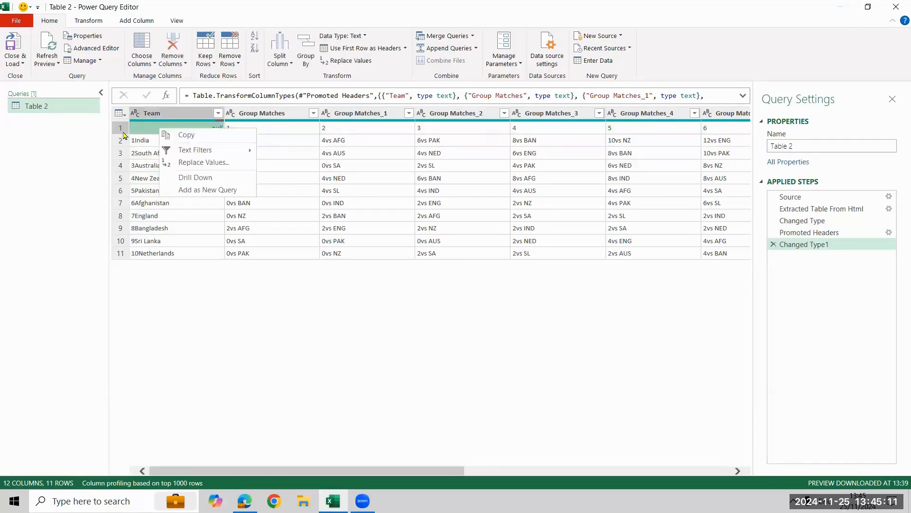
pyautogui.click(120, 128)
pyautogui.click(120, 113)
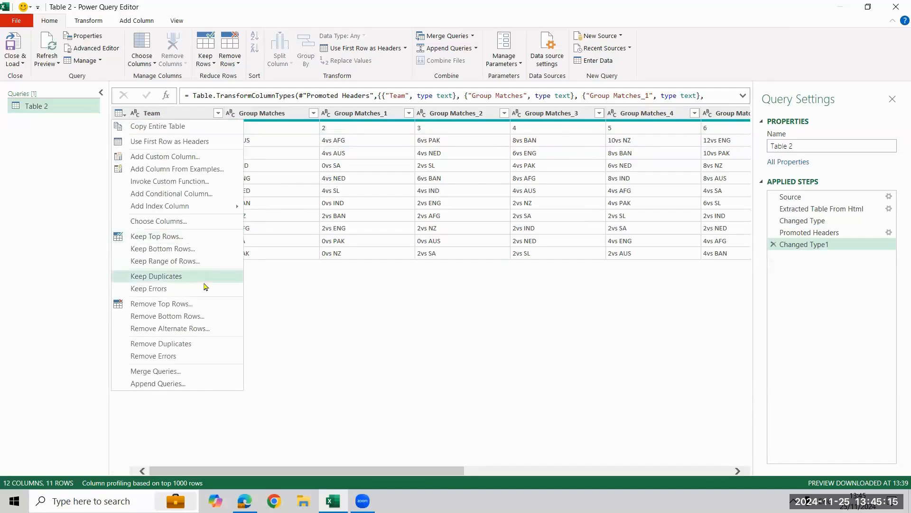
pyautogui.click(207, 308)
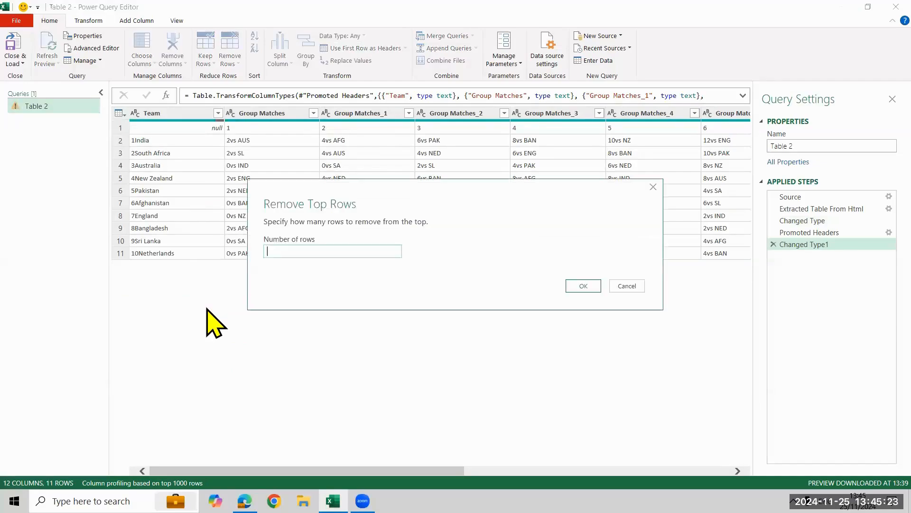
pyautogui.write('1')
pyautogui.press('Return')
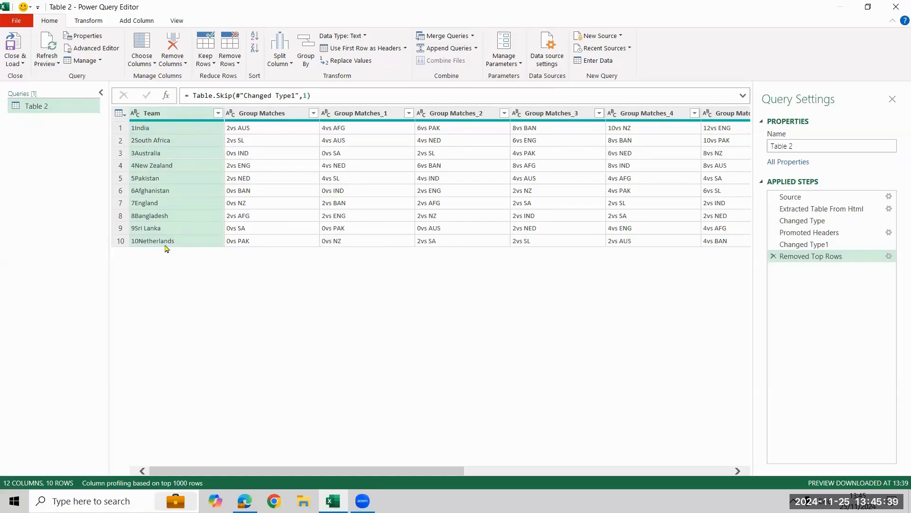
# Split the Team column by digit to non-digit and load the result into the workbook
pyautogui.rightClick(186, 115)
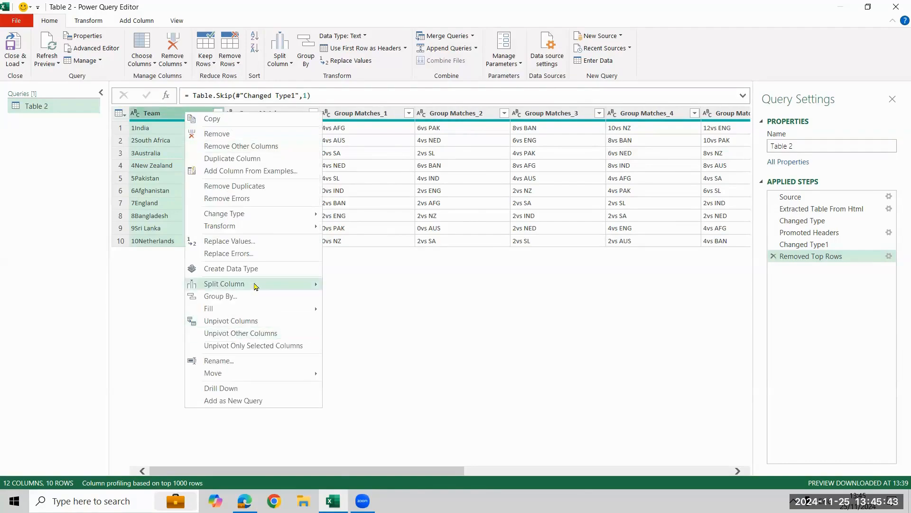
pyautogui.moveTo(256, 284)
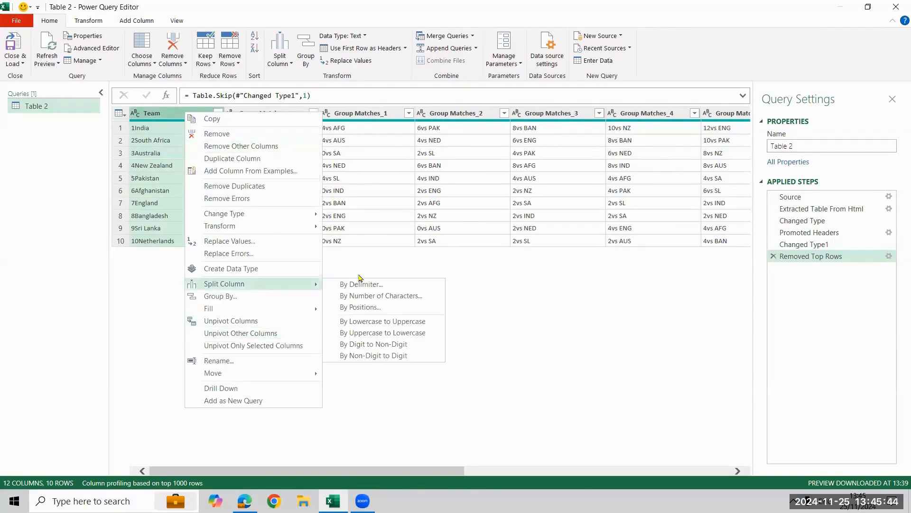
pyautogui.click(392, 345)
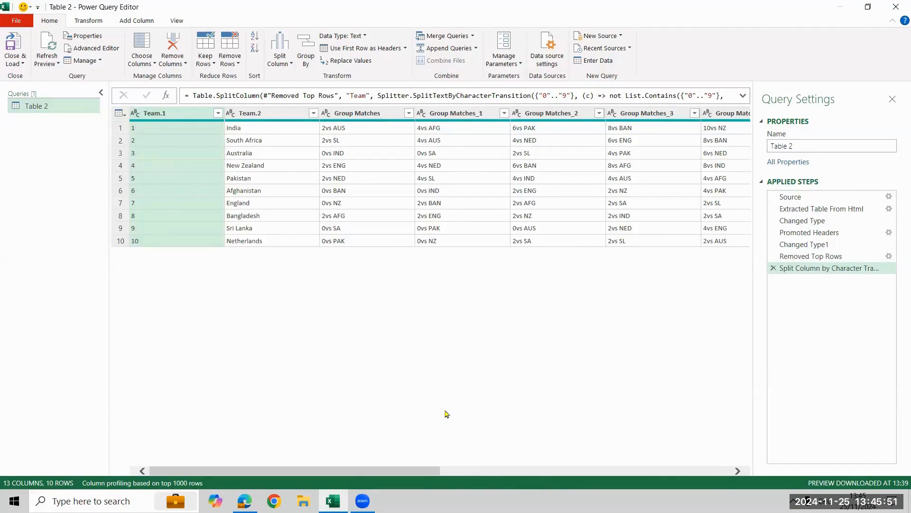
pyautogui.click(15, 48)
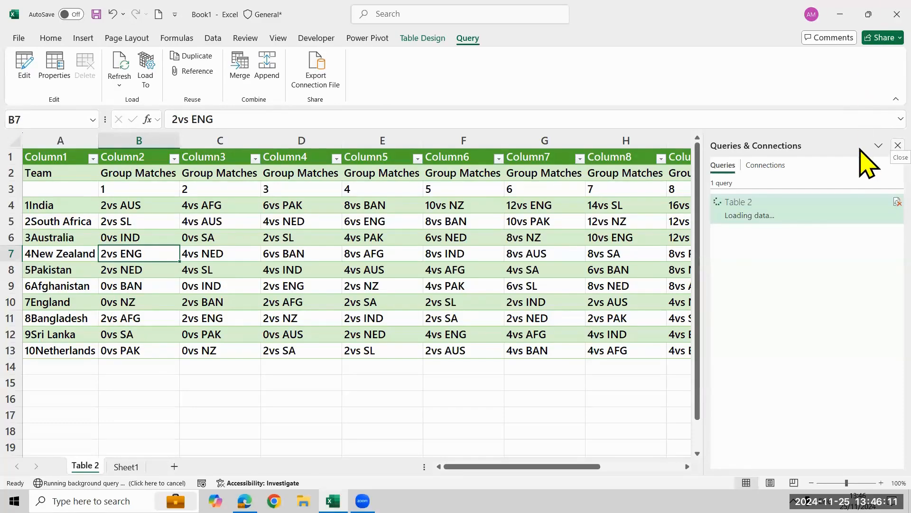
pyautogui.moveTo(706, 203); pyautogui.dragTo(768, 212)
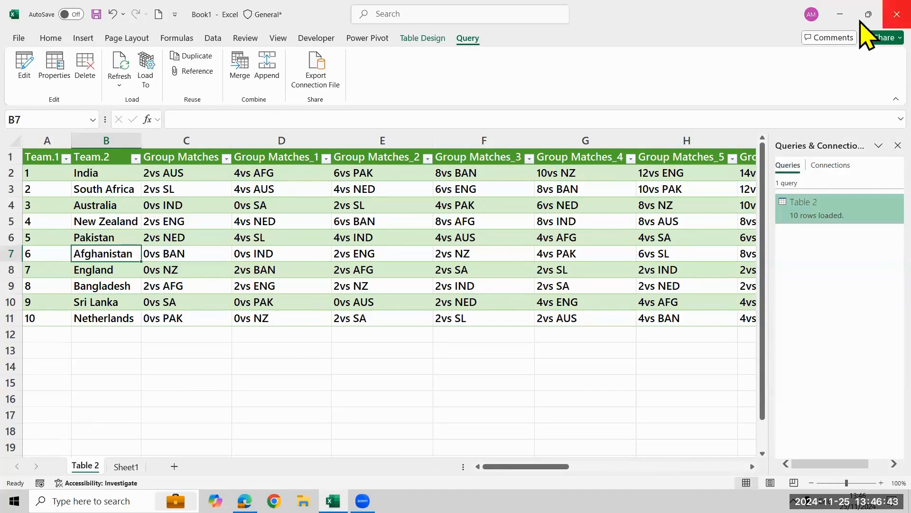
# Close the workbook without saving it and close the browser showing the points table
pyautogui.click(895, 17)
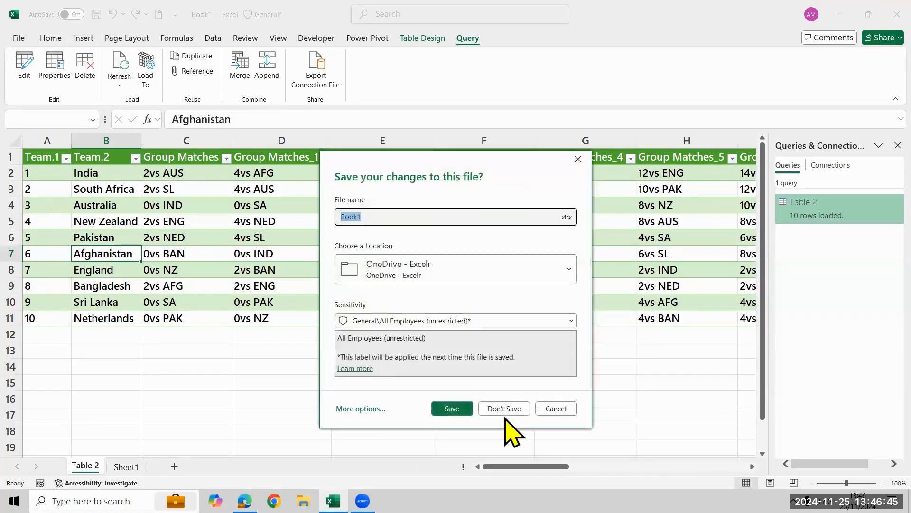
pyautogui.click(504, 409)
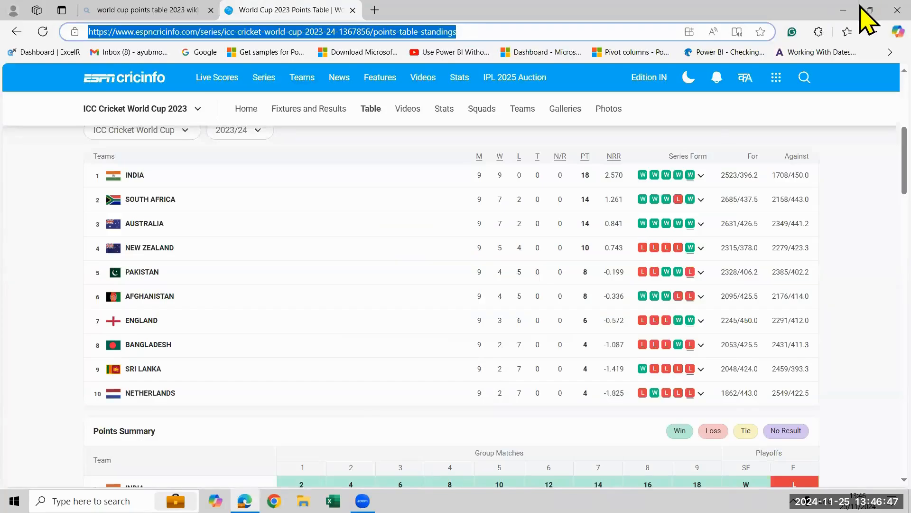
pyautogui.click(896, 10)
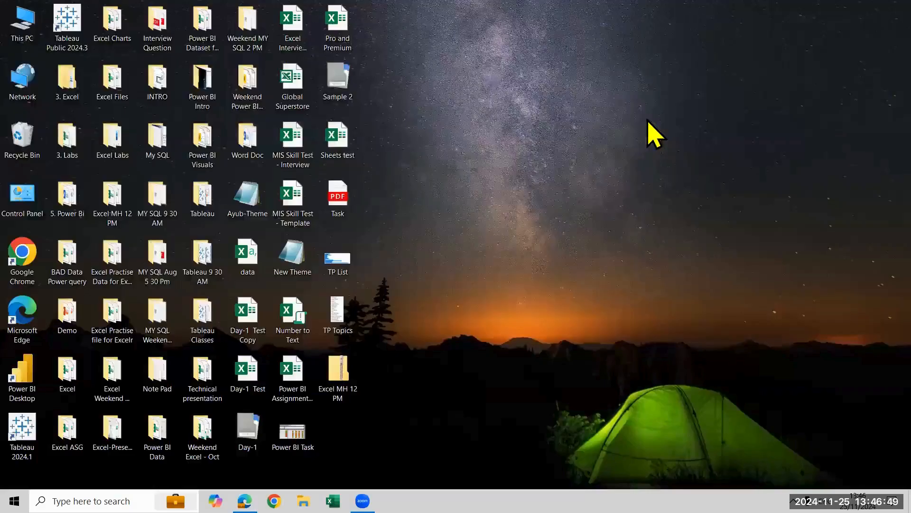
pyautogui.rightClick(620, 84)
pyautogui.click(651, 120)
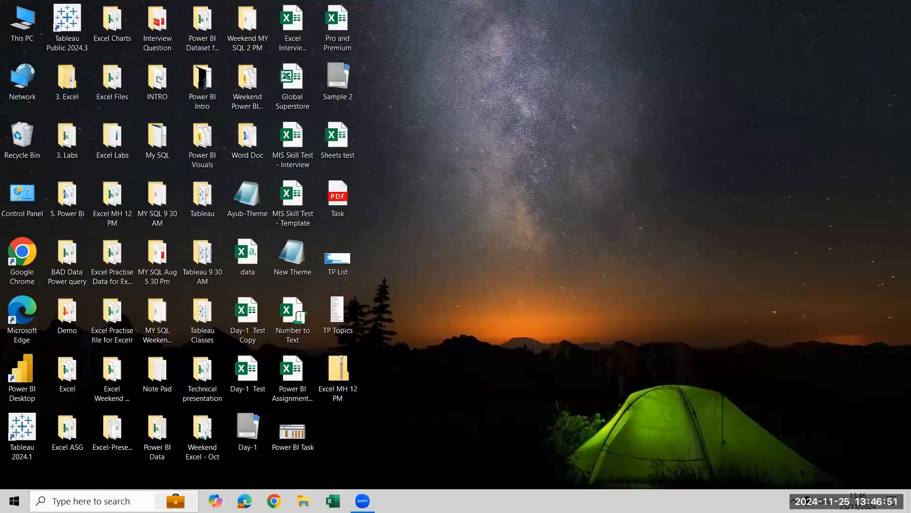
# Browse to New Volume (D:) in File Explorer and create a blank workbook in Excel
pyautogui.click(113, 501)
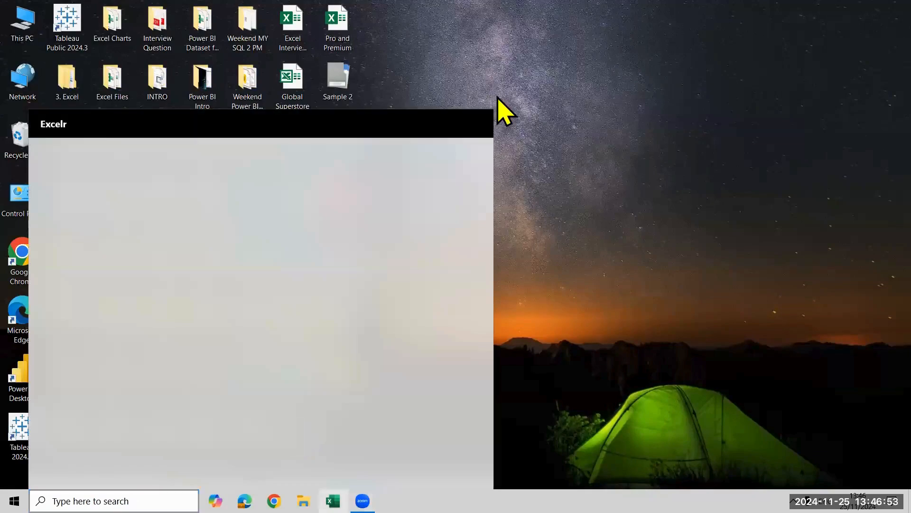
pyautogui.click(553, 97)
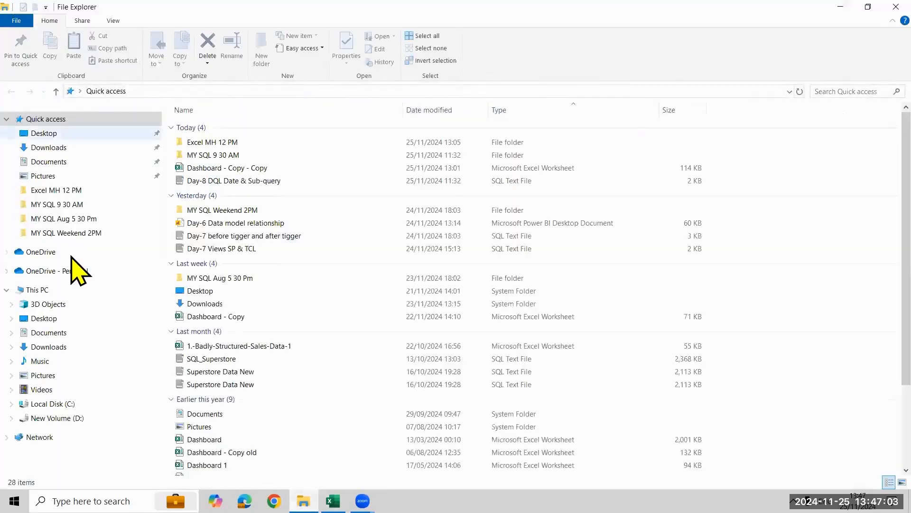
pyautogui.click(76, 419)
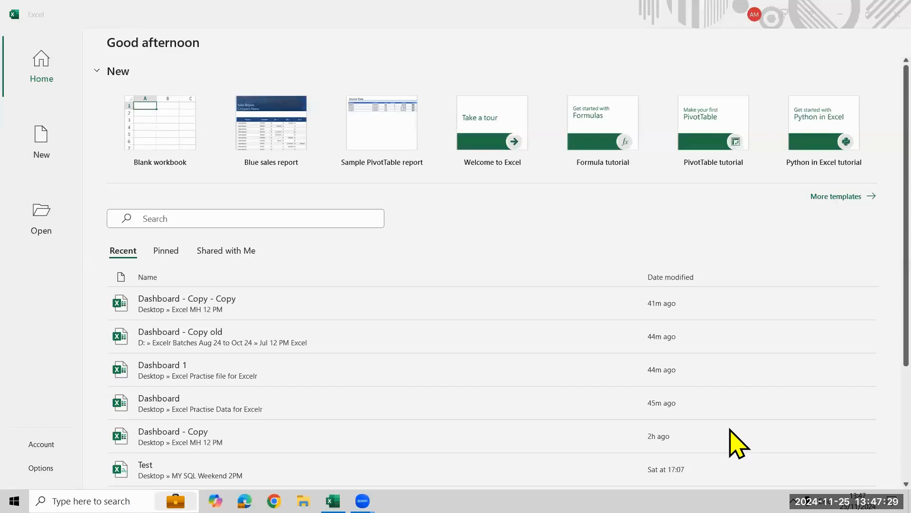
pyautogui.click(176, 146)
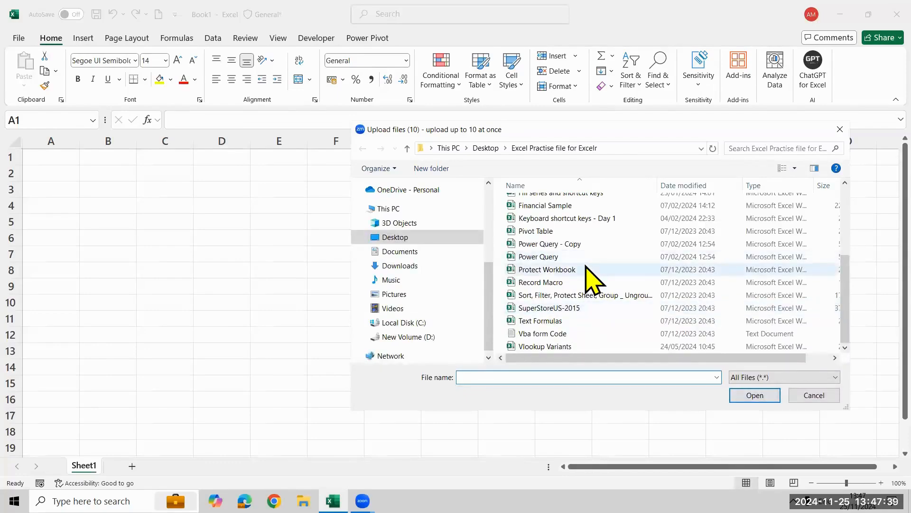
# Upload the Power Query Data file from the Excel MH 12 PM folder through Zoom's file upload dialog
pyautogui.scroll(4, 586, 266)
pyautogui.scroll(4, 441, 233)
pyautogui.click(415, 269)
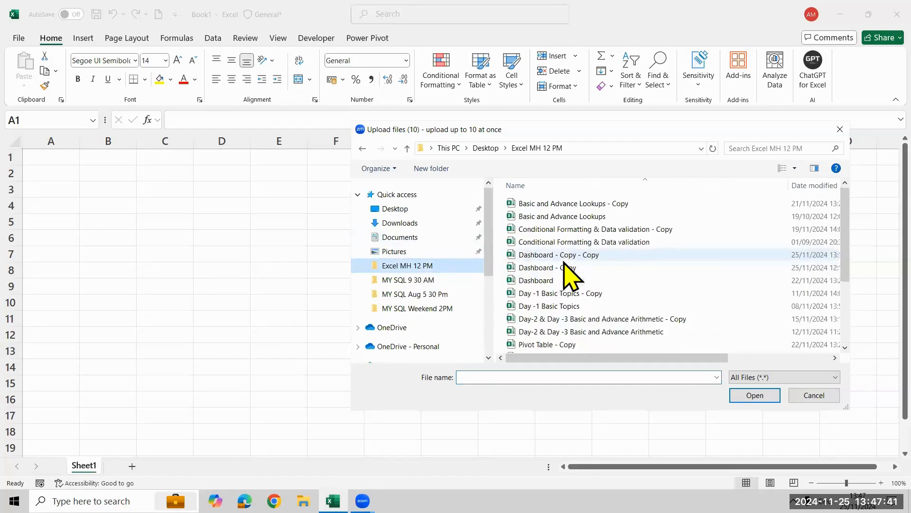
pyautogui.scroll(-3, 589, 327)
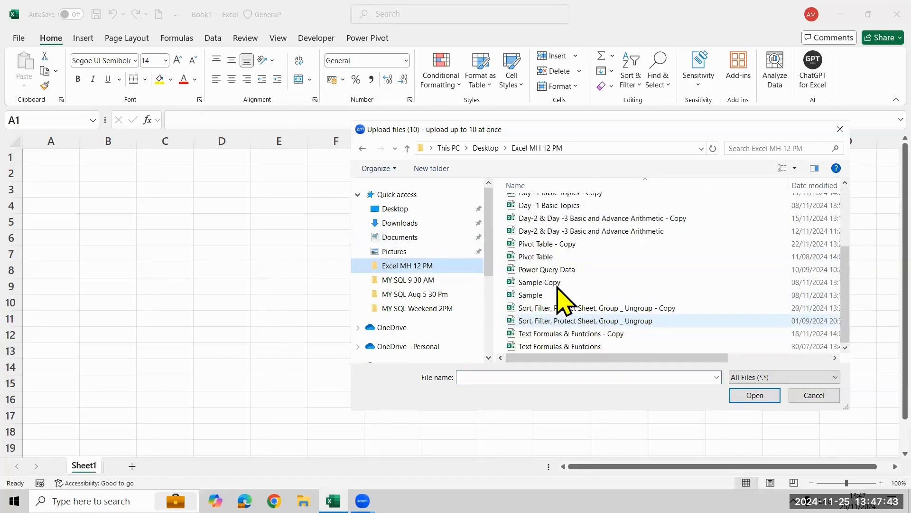
pyautogui.click(553, 270)
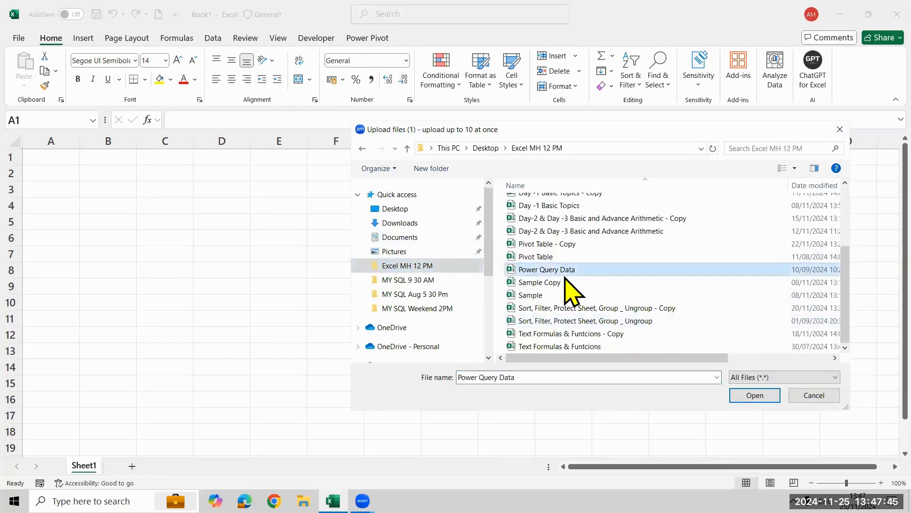
pyautogui.click(739, 399)
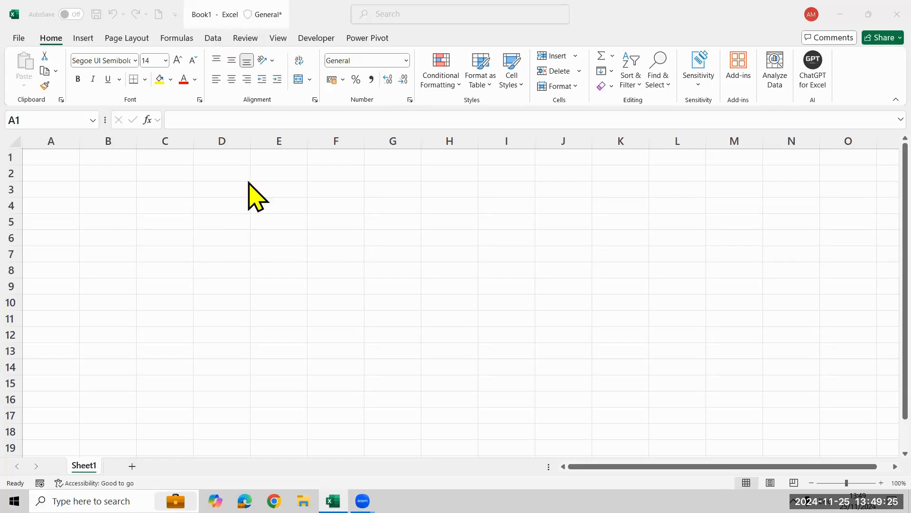
pyautogui.click(213, 40)
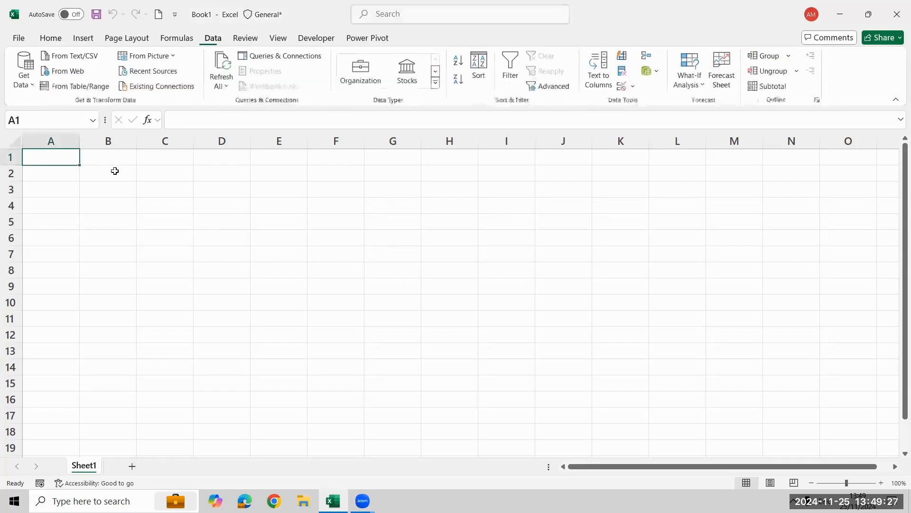
pyautogui.click(24, 81)
pyautogui.moveTo(66, 105)
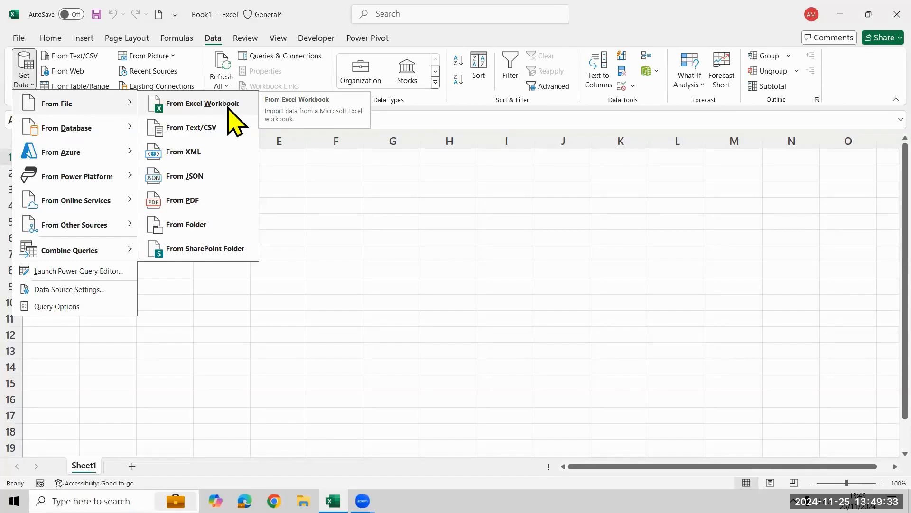
pyautogui.click(228, 108)
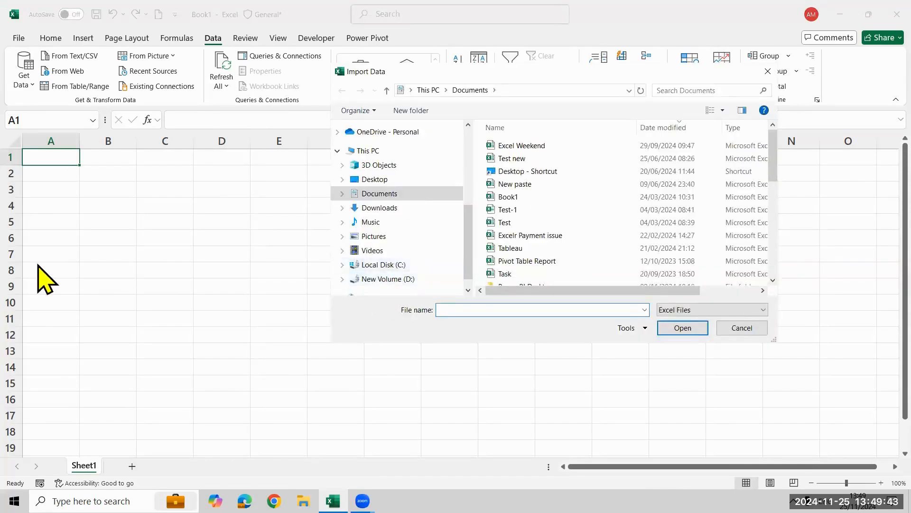
pyautogui.scroll(3, 413, 203)
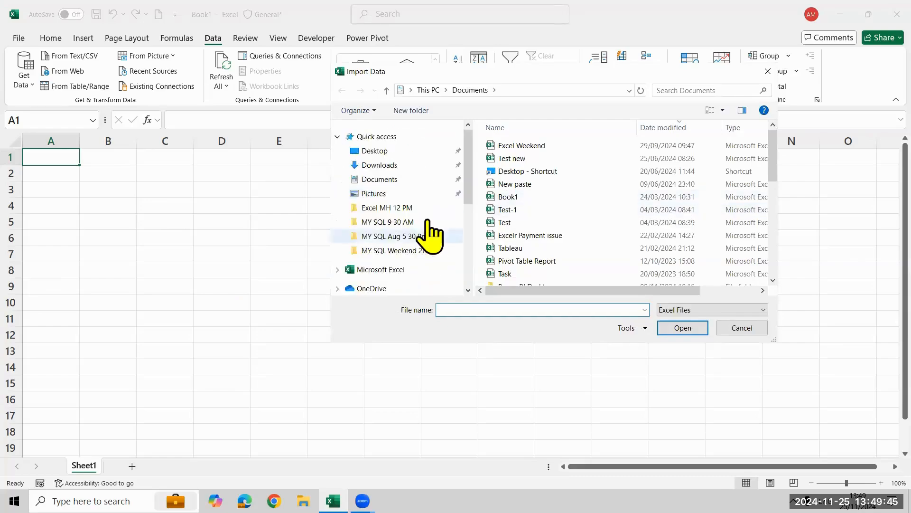
pyautogui.click(439, 207)
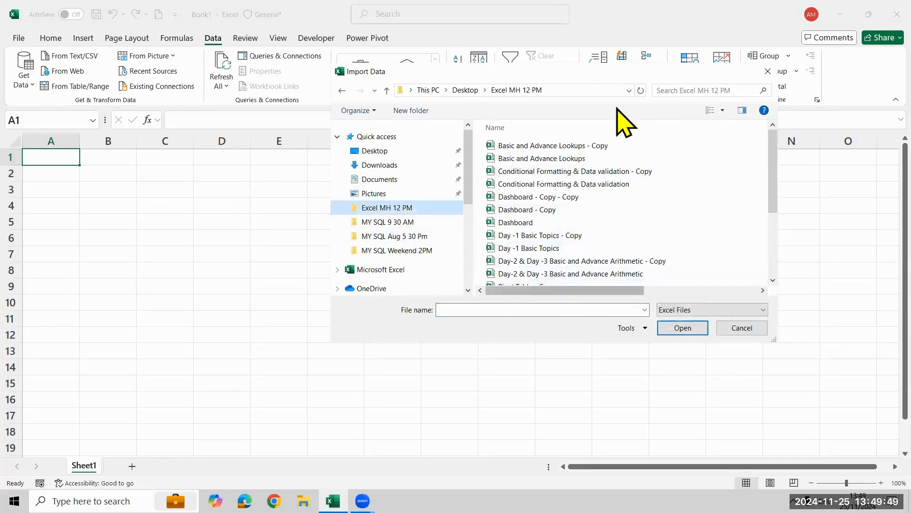
pyautogui.moveTo(772, 206); pyautogui.dragTo(772, 225)
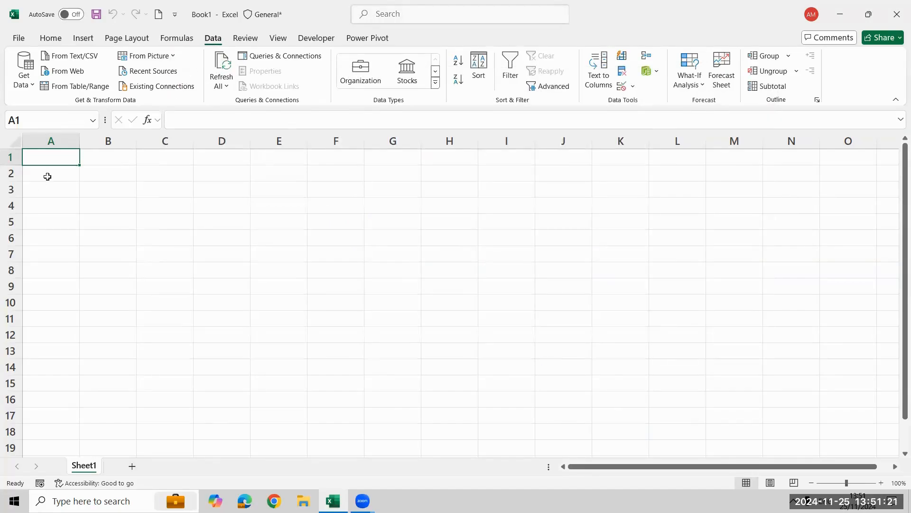
# Import the Power Query Data workbook from the Excel MH 12 PM folder as an Excel workbook data source
pyautogui.click(30, 91)
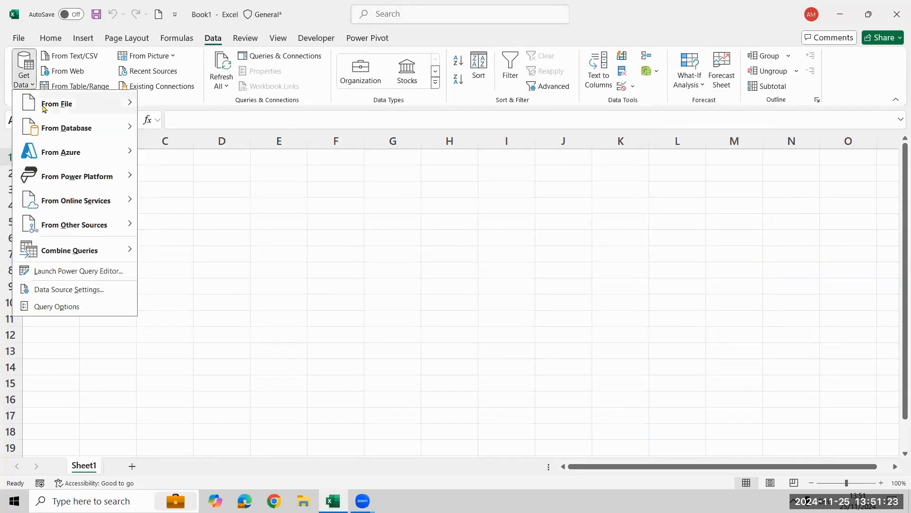
pyautogui.moveTo(45, 109)
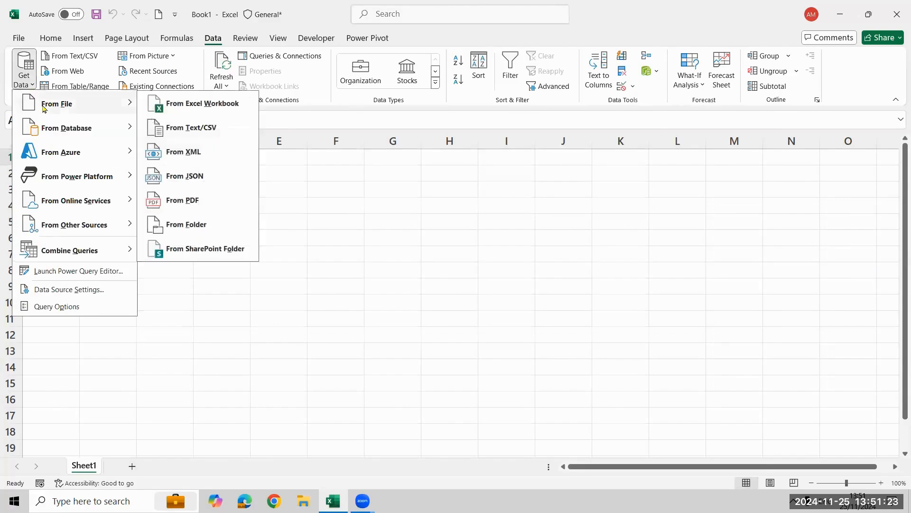
pyautogui.click(201, 109)
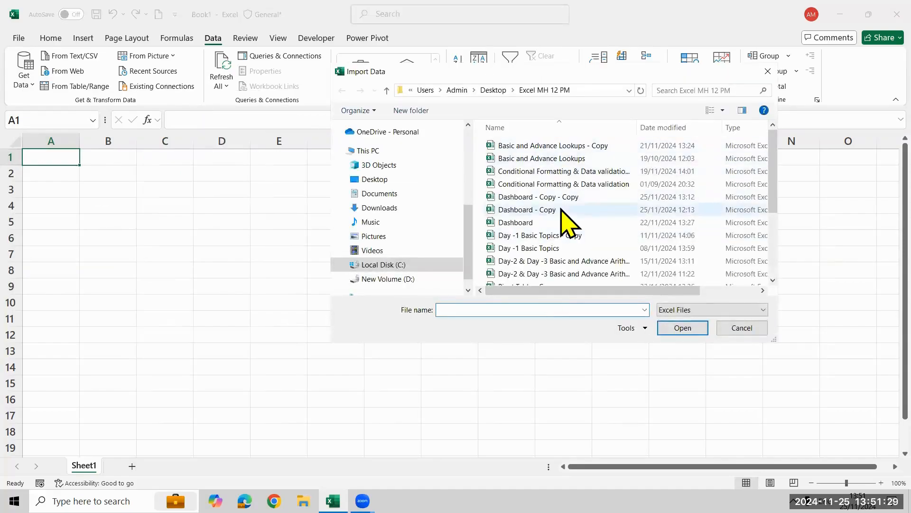
pyautogui.scroll(-3, 565, 231)
pyautogui.click(565, 203)
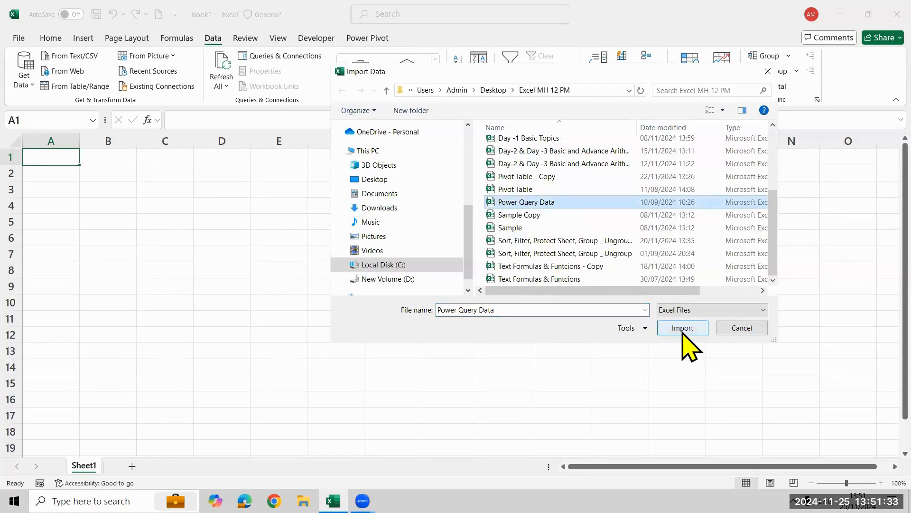
pyautogui.click(684, 333)
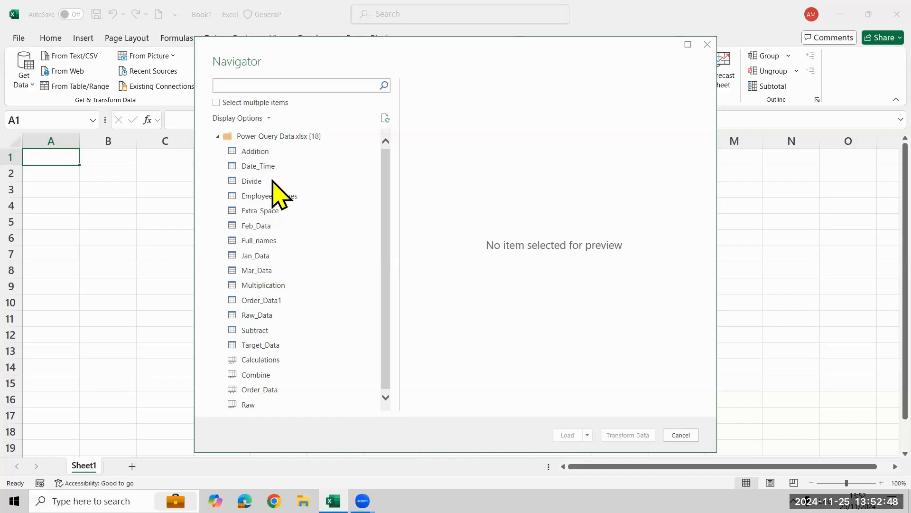
# Select the Employee_Names table in the Navigator and open it in the Power Query Editor for transformation
pyautogui.click(268, 195)
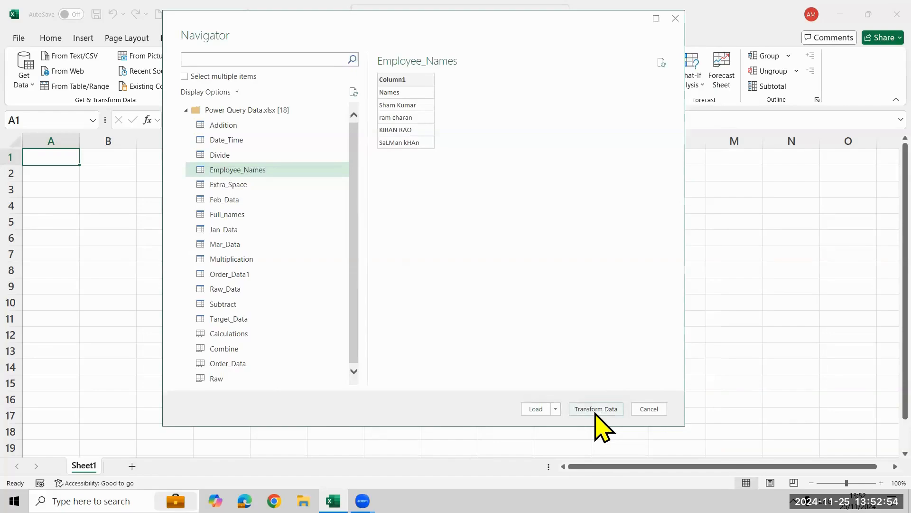
pyautogui.click(596, 411)
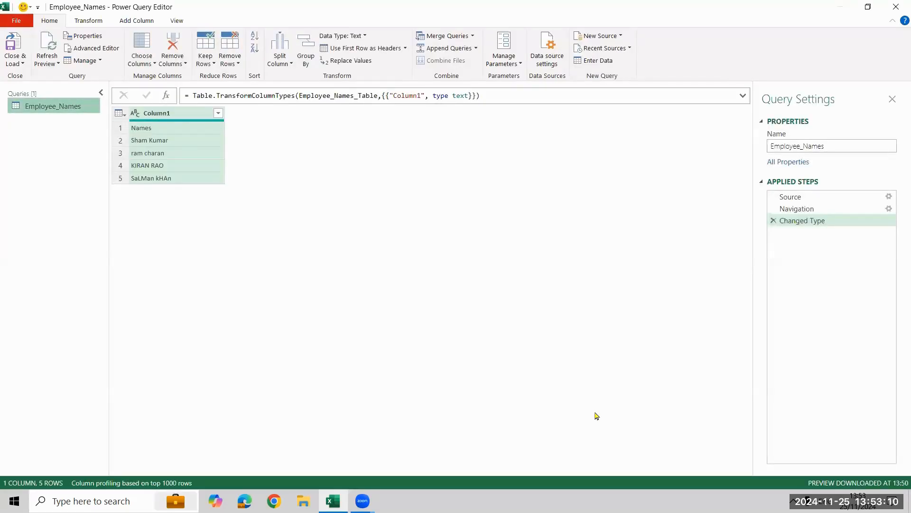
pyautogui.click(544, 233)
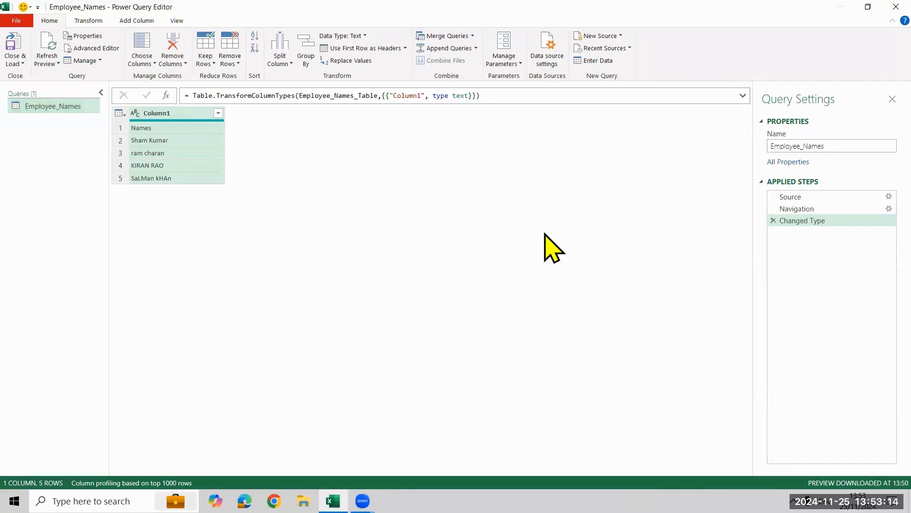
# Promote the first row of the Employee_Names query to column headers
pyautogui.hotkey('ctrl', 'shift', '+')
pyautogui.hotkey('ctrl', 'shift', '+')
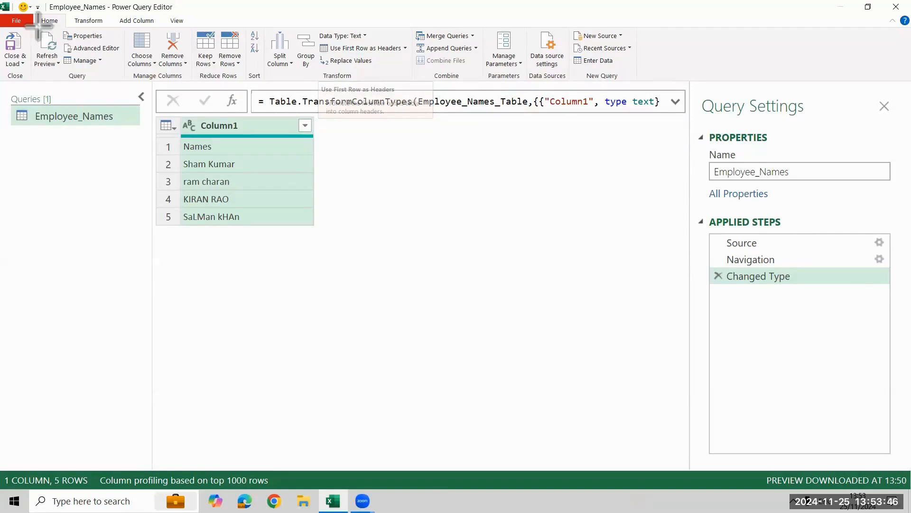
pyautogui.moveTo(37, 15); pyautogui.dragTo(64, 28)
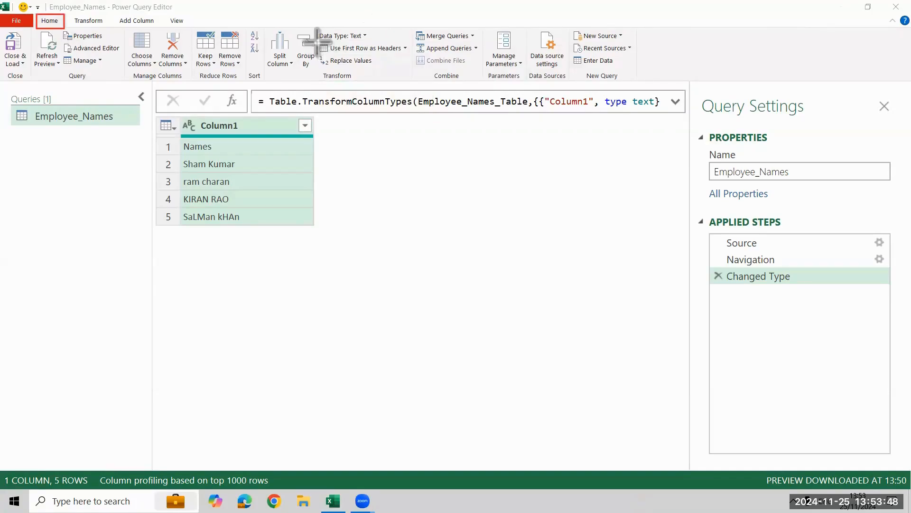
pyautogui.moveTo(315, 42); pyautogui.dragTo(409, 57)
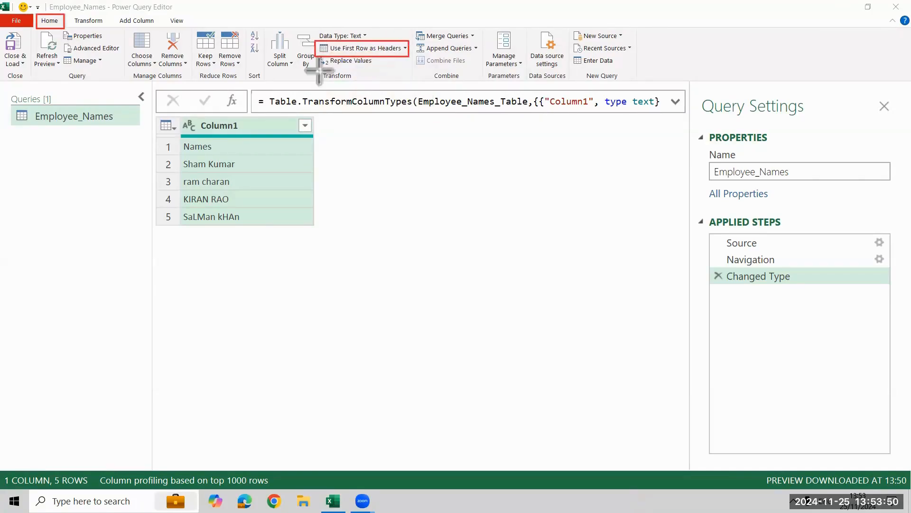
pyautogui.click(363, 49)
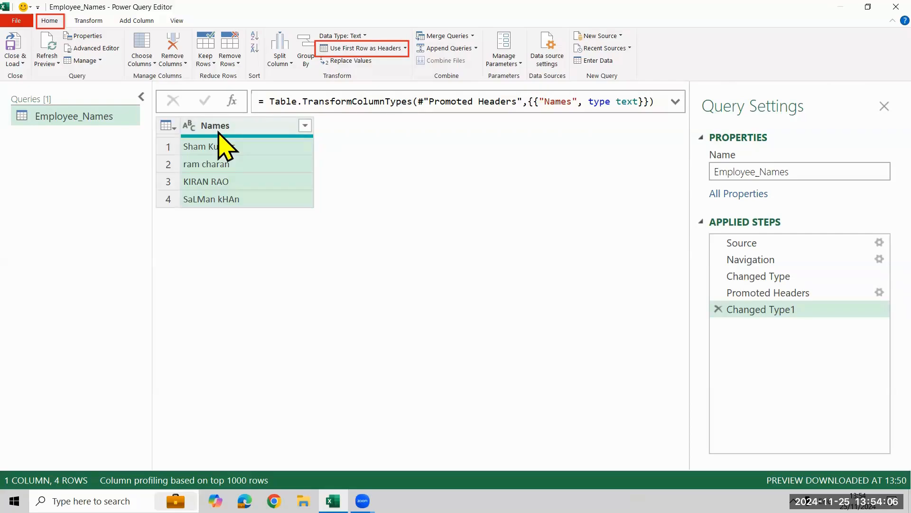
pyautogui.click(350, 48)
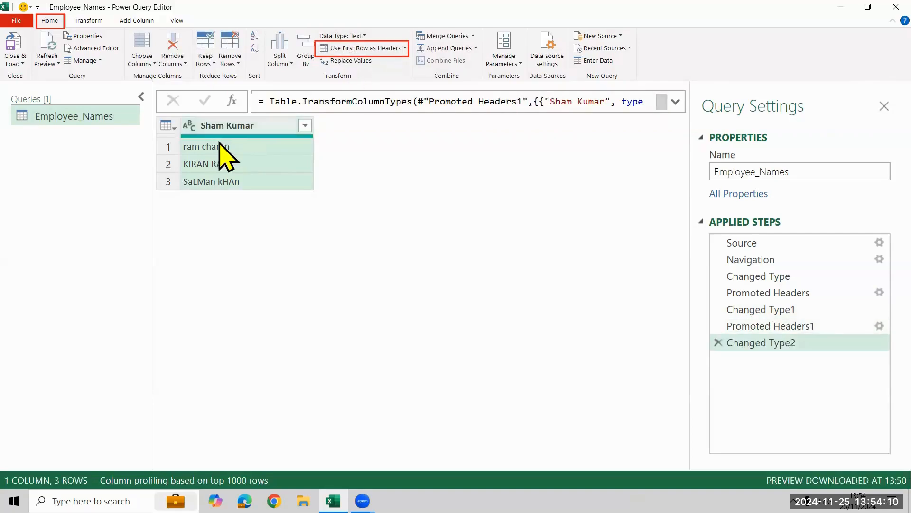
pyautogui.click(718, 343)
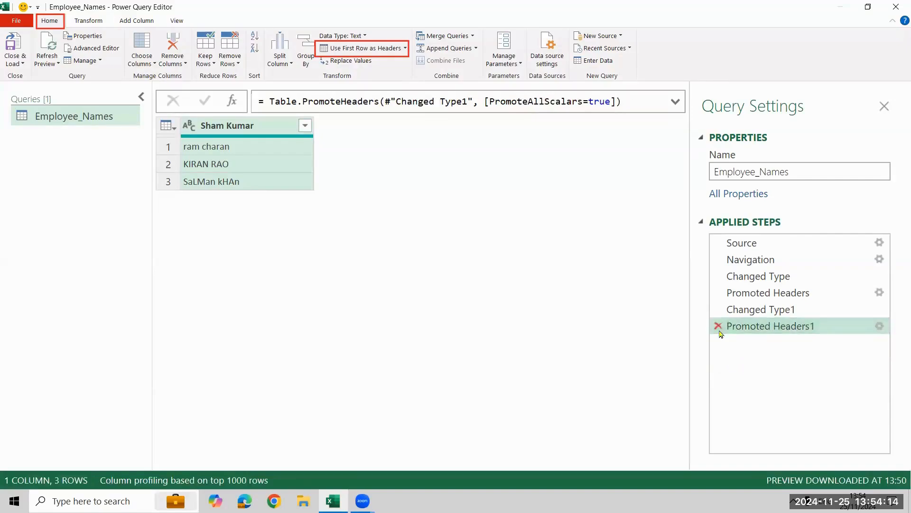
pyautogui.click(718, 325)
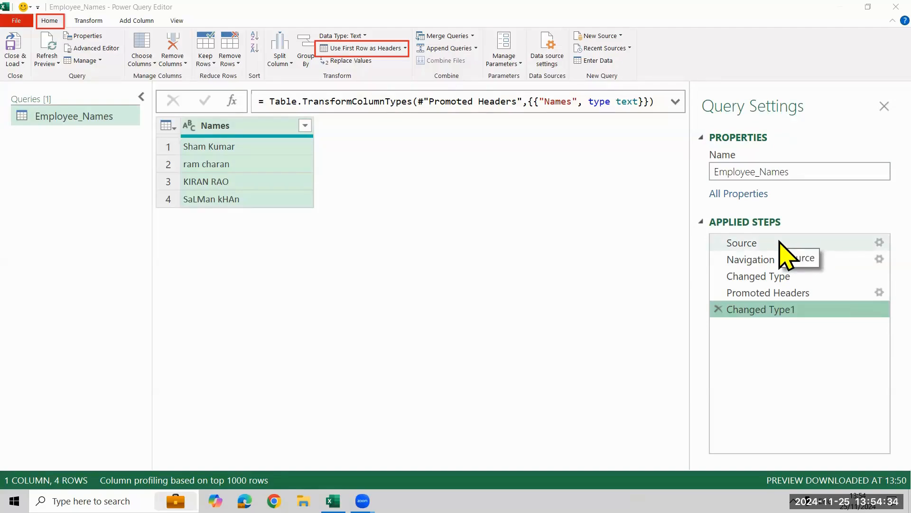
# Split the Names column by the Space delimiter at each occurrence of the delimiter
pyautogui.moveTo(692, 184); pyautogui.dragTo(727, 184)
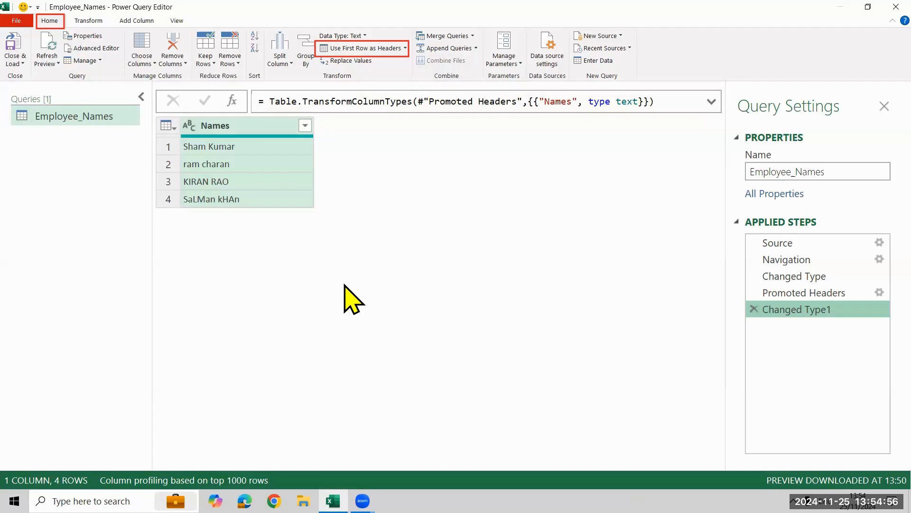
pyautogui.rightClick(244, 128)
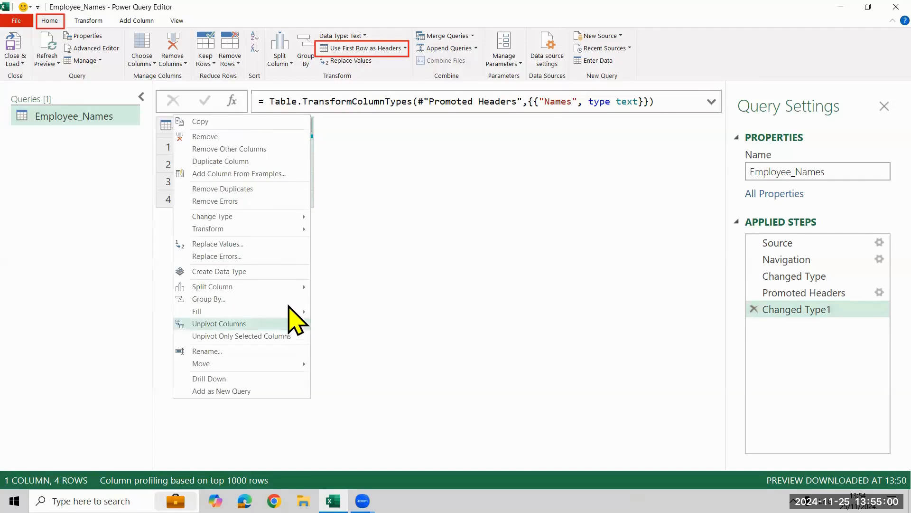
pyautogui.moveTo(285, 294)
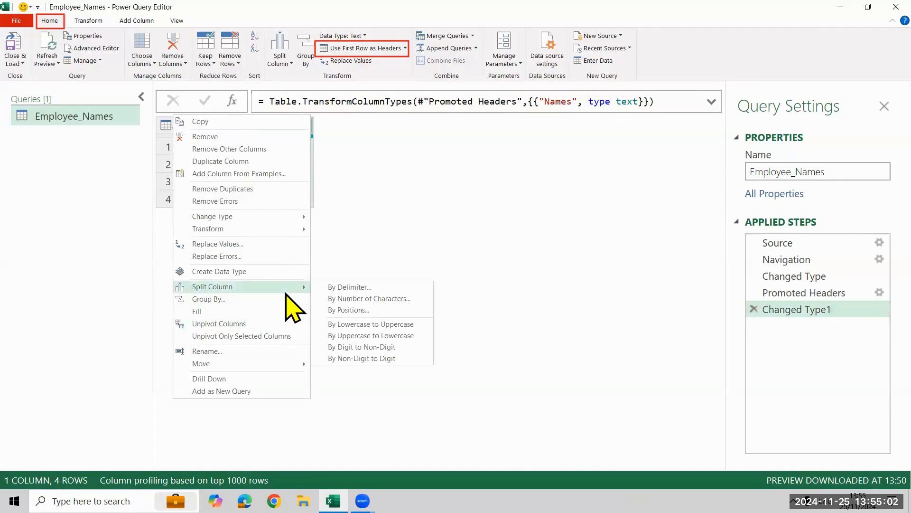
pyautogui.click(481, 230)
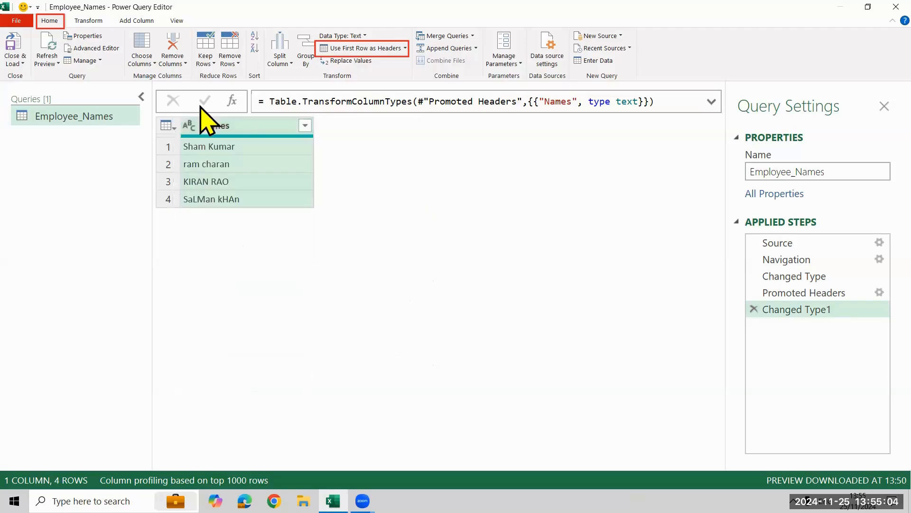
pyautogui.click(244, 126)
pyautogui.rightClick(243, 127)
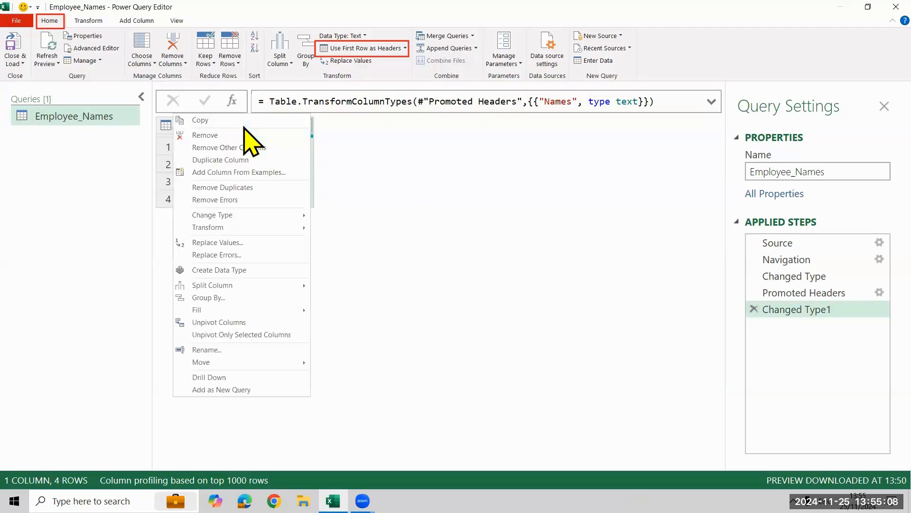
pyautogui.moveTo(305, 285)
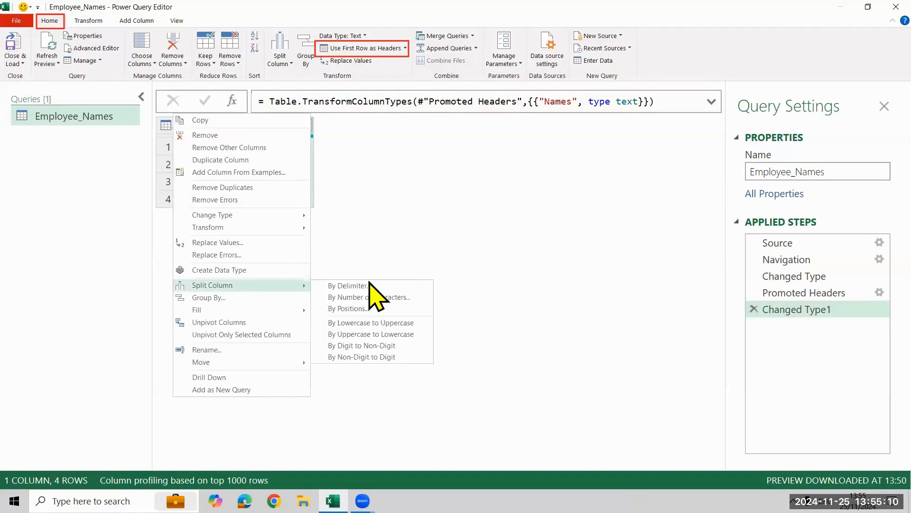
pyautogui.click(424, 286)
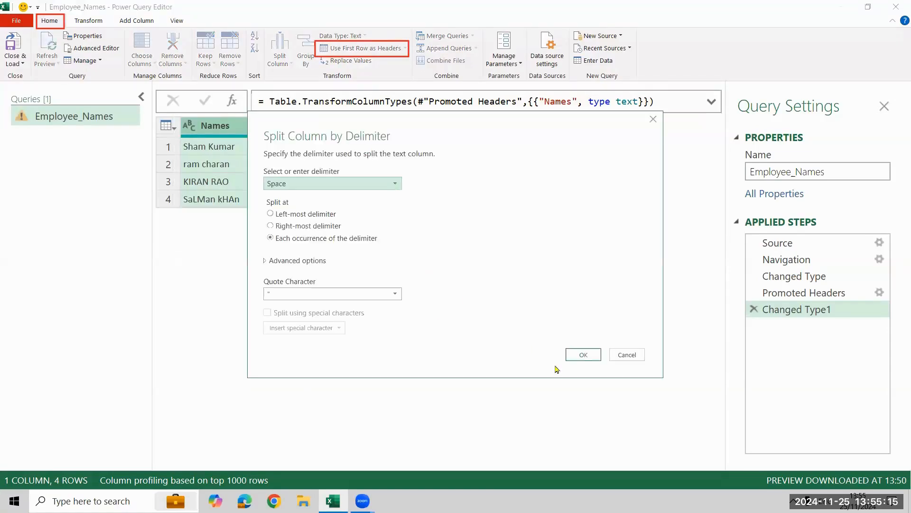
pyautogui.click(583, 355)
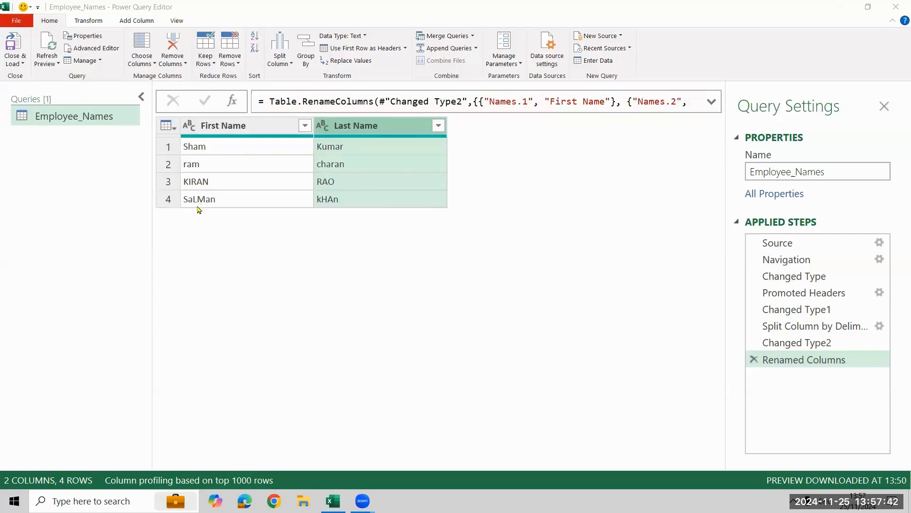
# Apply the Capitalize Each Word transformation to both the First Name and Last Name columns
pyautogui.click(219, 131)
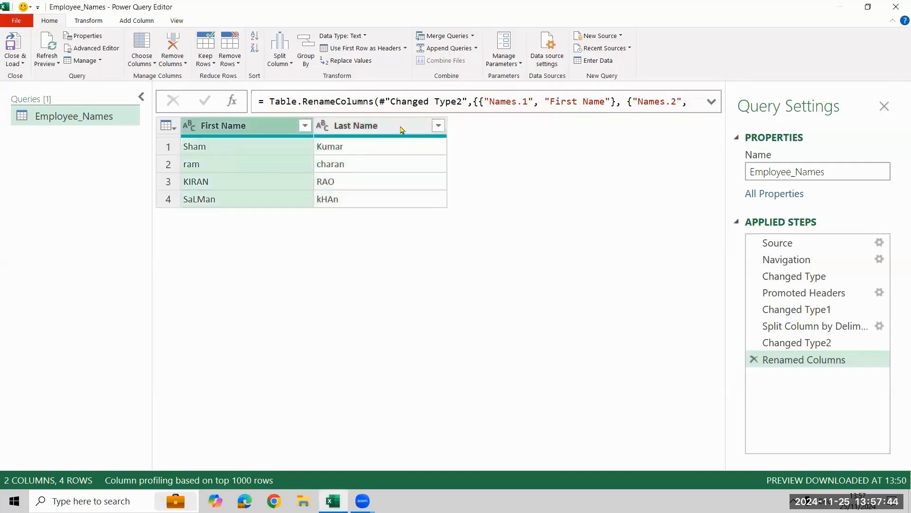
pyautogui.click(401, 130)
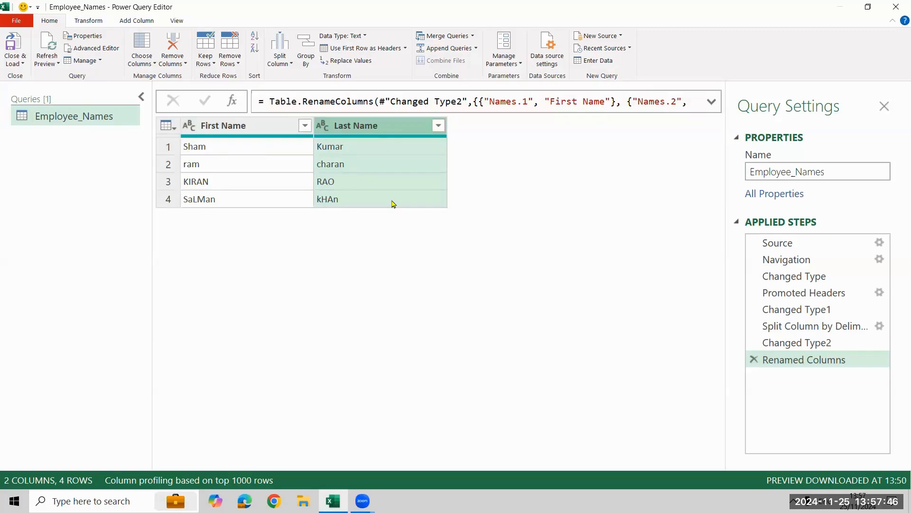
pyautogui.click(239, 134)
pyautogui.click(335, 128)
pyautogui.click(226, 134)
pyautogui.click(354, 137)
pyautogui.hotkey('ctrl', 'a')
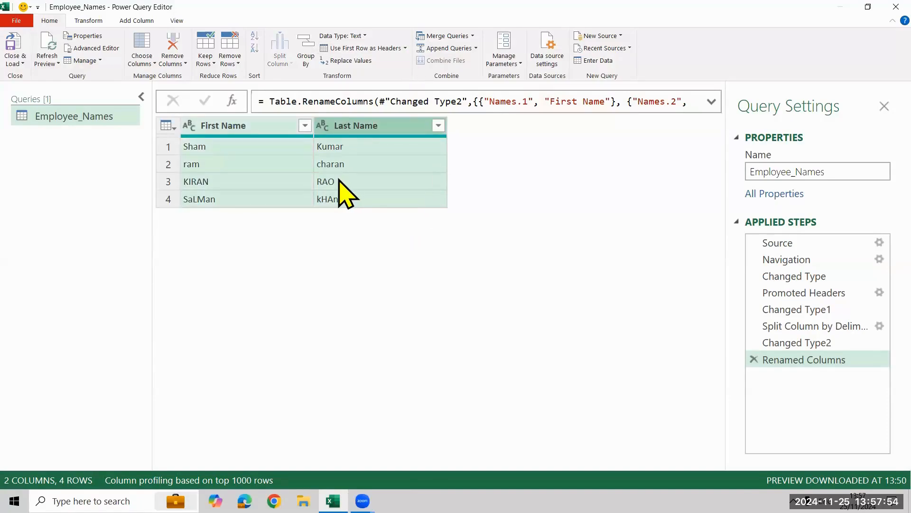
pyautogui.click(352, 125)
pyautogui.keyDown('ctrl'); pyautogui.click(217, 126); pyautogui.keyUp('ctrl')
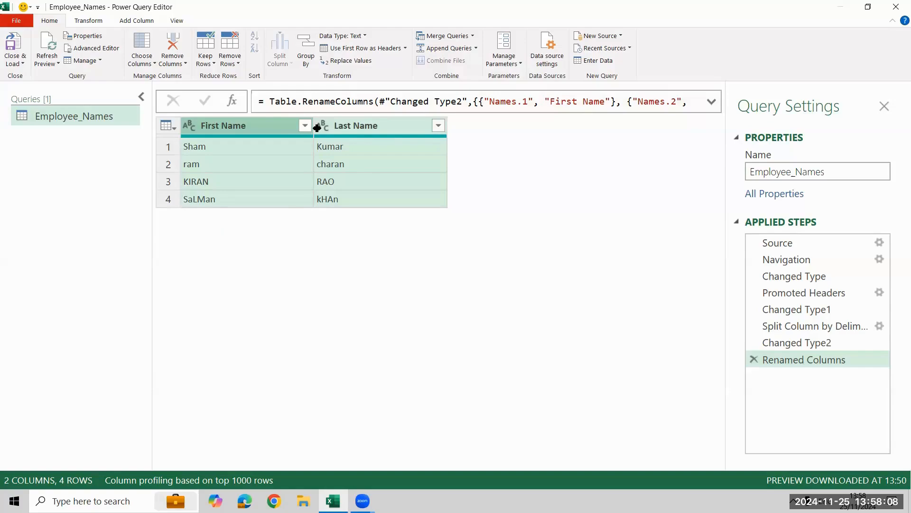
pyautogui.rightClick(339, 132)
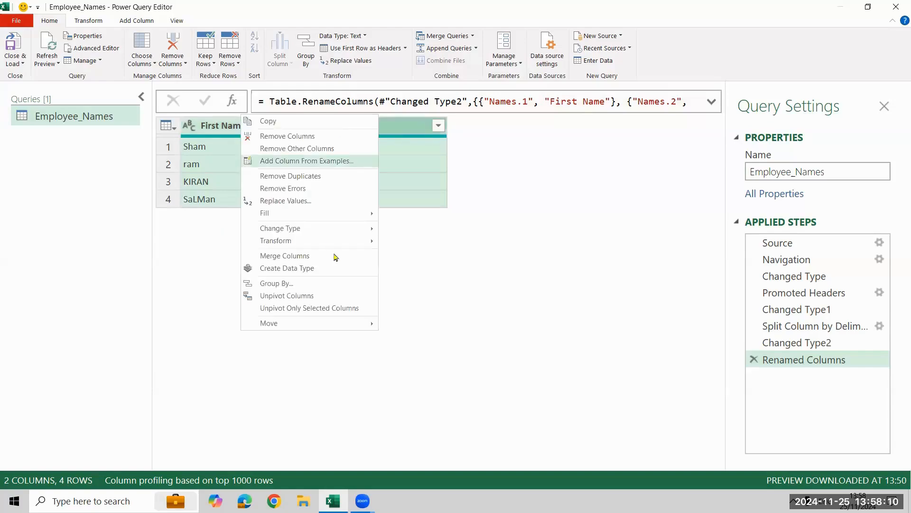
pyautogui.moveTo(336, 240)
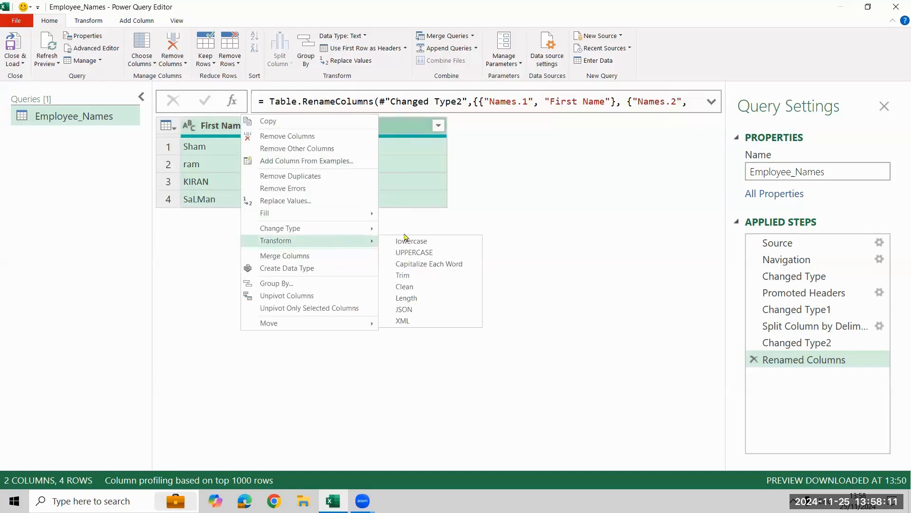
pyautogui.click(458, 269)
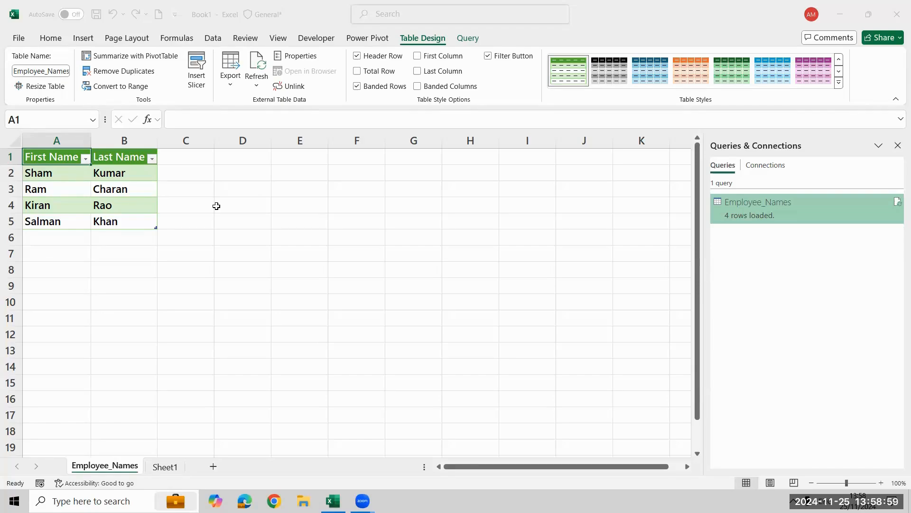
# Reopen the loaded Employee_Names query from the worksheet for editing in the Power Query Editor
pyautogui.click(467, 39)
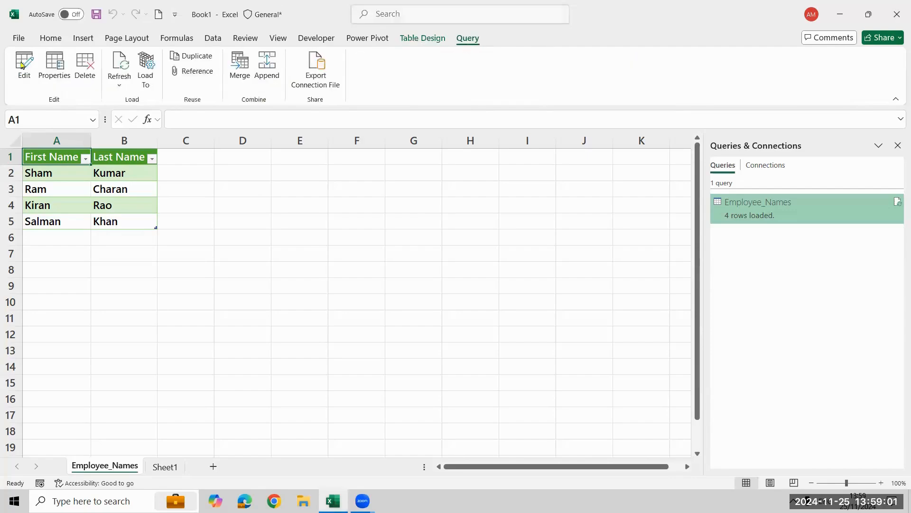
pyautogui.click(23, 66)
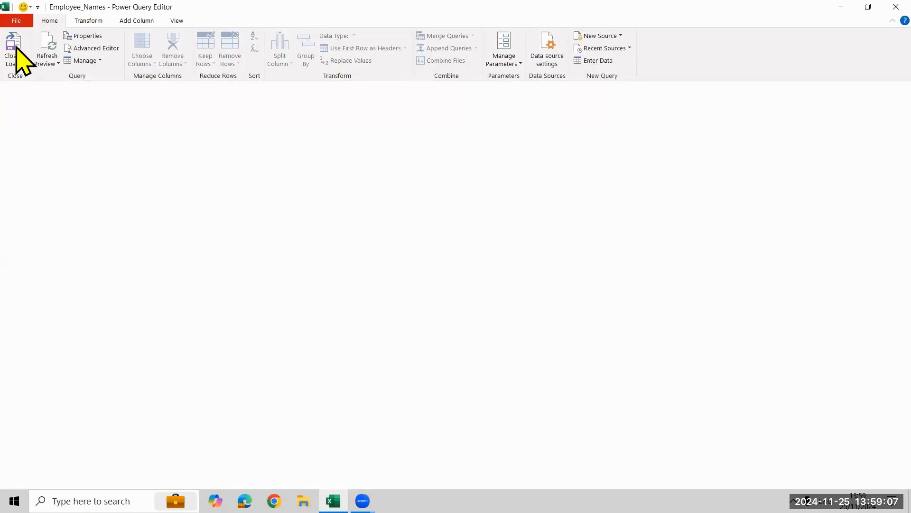
pyautogui.click(17, 46)
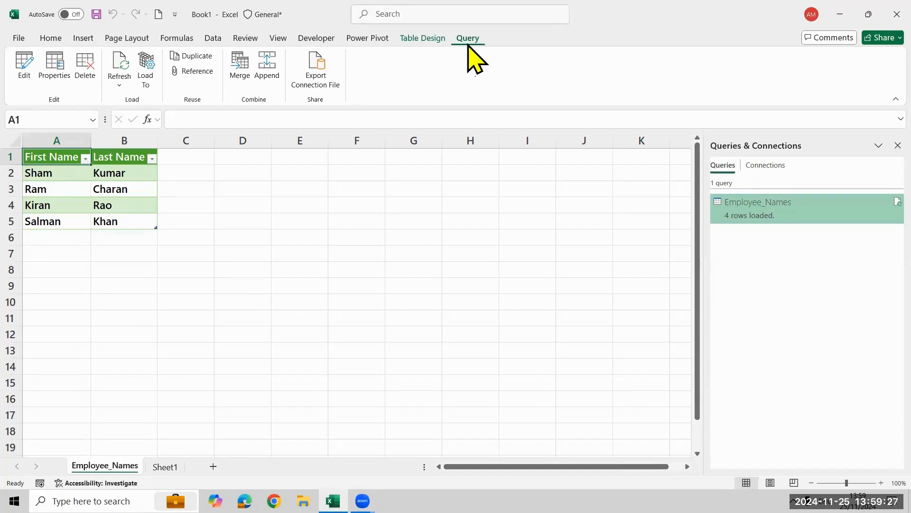
pyautogui.click(23, 71)
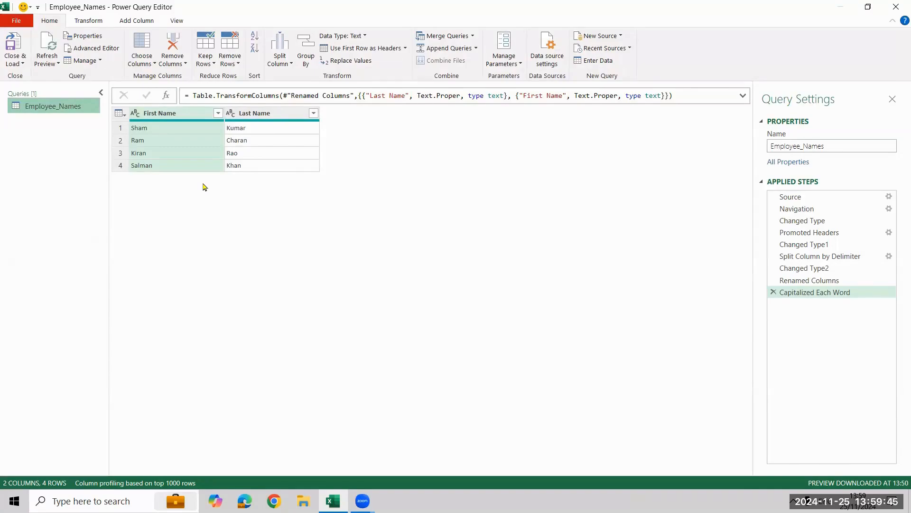
# Merge First Name and Last Name with a Space separator into a new Full Name column and load the query to the worksheet
pyautogui.click(258, 115)
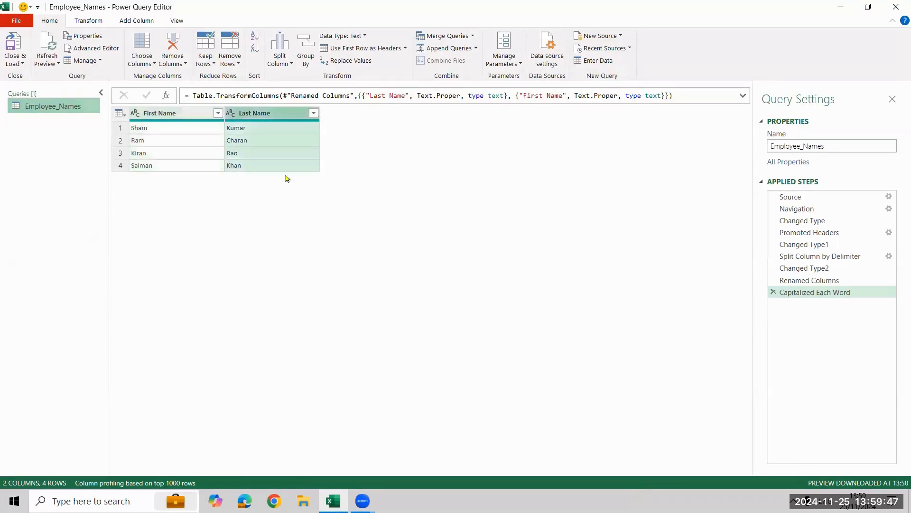
pyautogui.hotkey('ctrl', 'a')
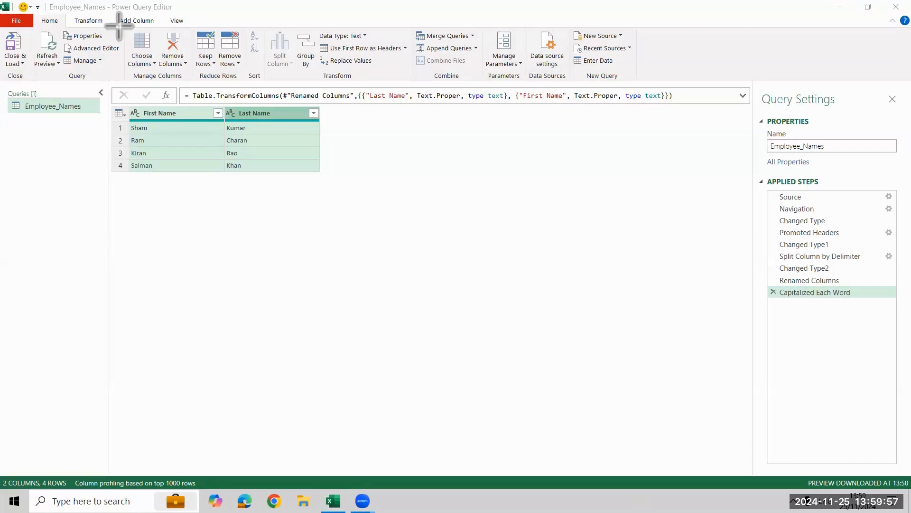
pyautogui.moveTo(118, 16)
pyautogui.mouseDown()
pyautogui.moveTo(171, 25)
pyautogui.moveTo(160, 26)
pyautogui.mouseUp()
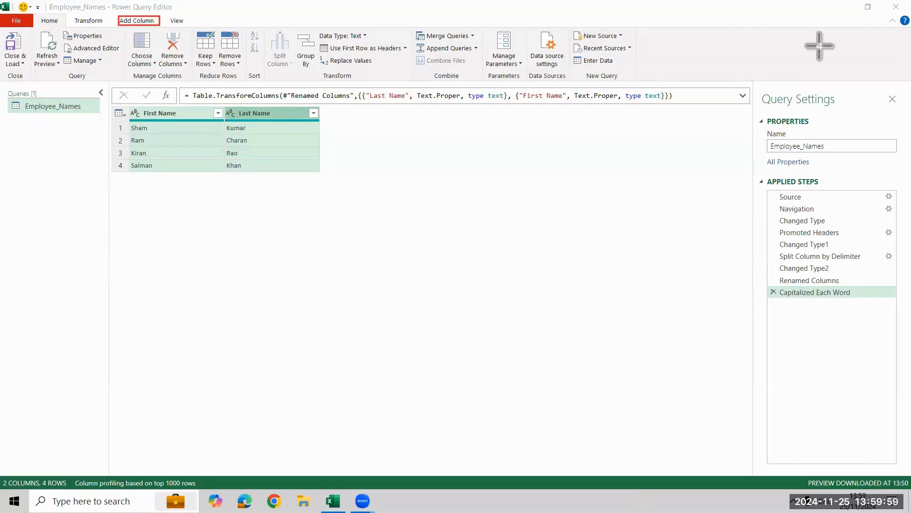
pyautogui.click(156, 21)
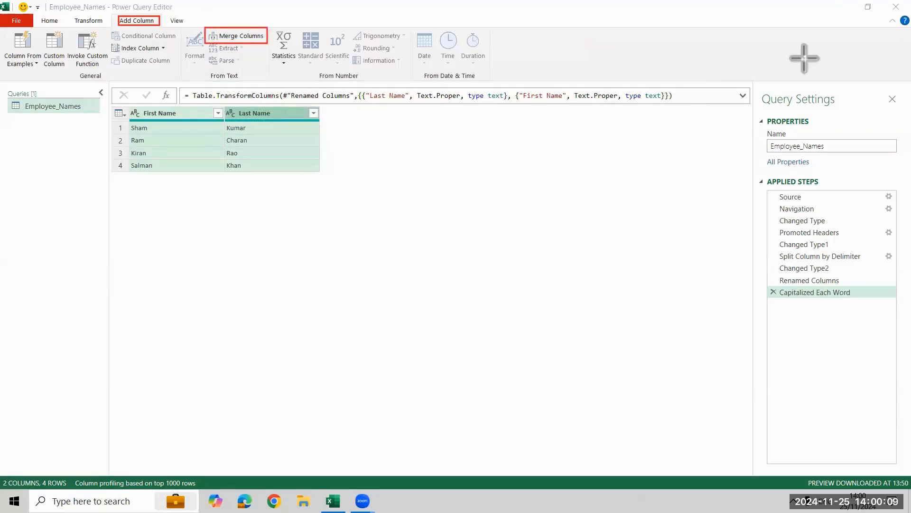
pyautogui.click(238, 35)
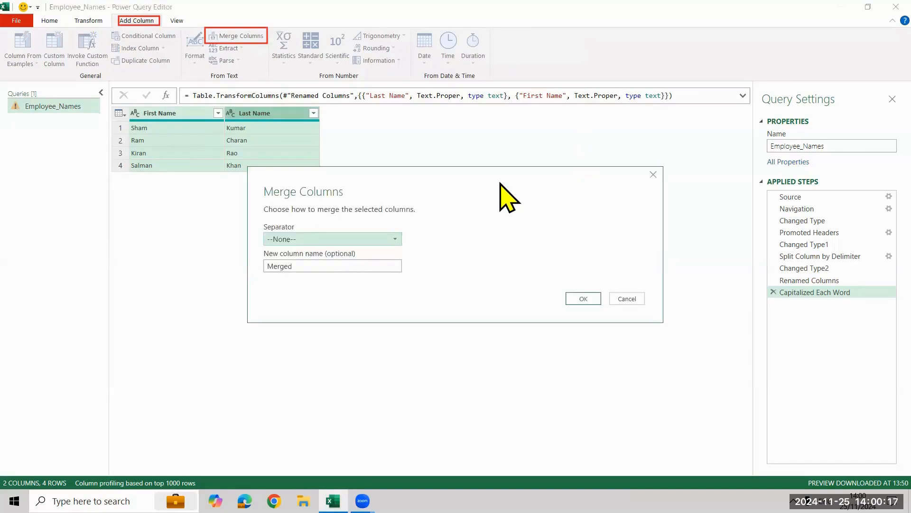
pyautogui.click(504, 128)
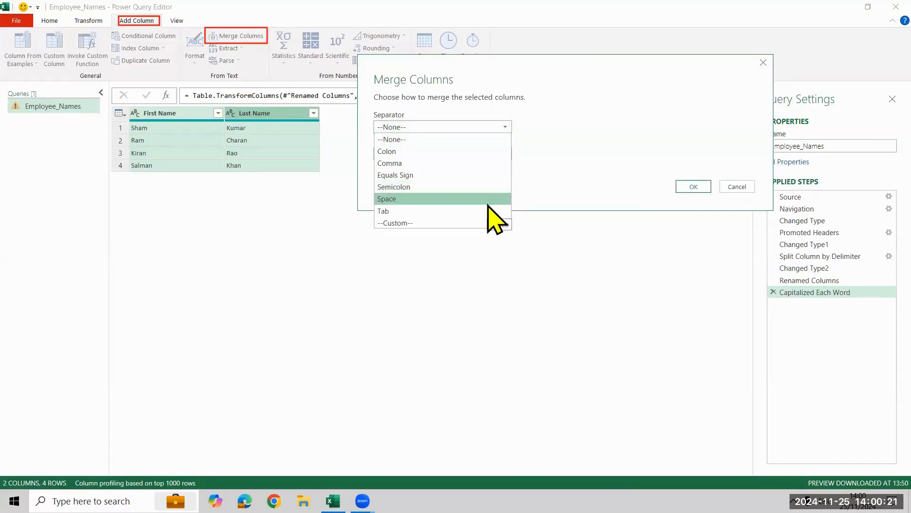
pyautogui.click(488, 202)
pyautogui.click(504, 127)
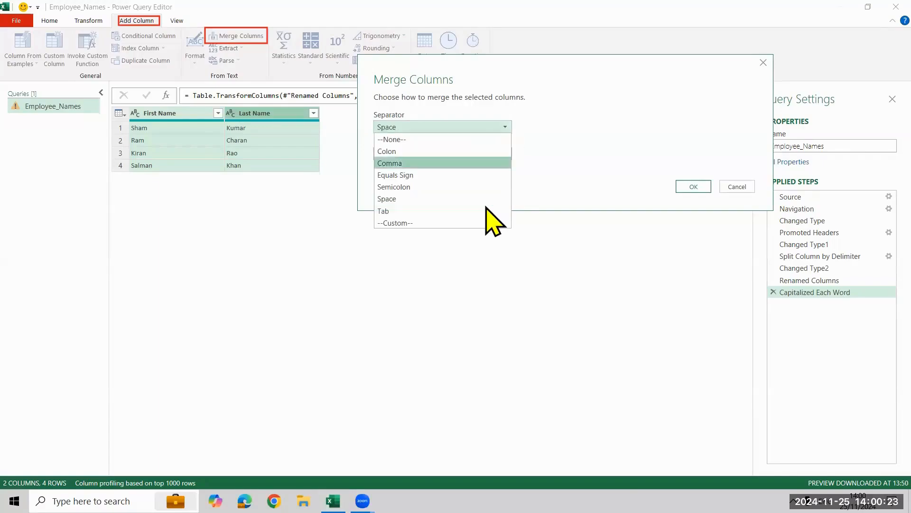
pyautogui.click(489, 202)
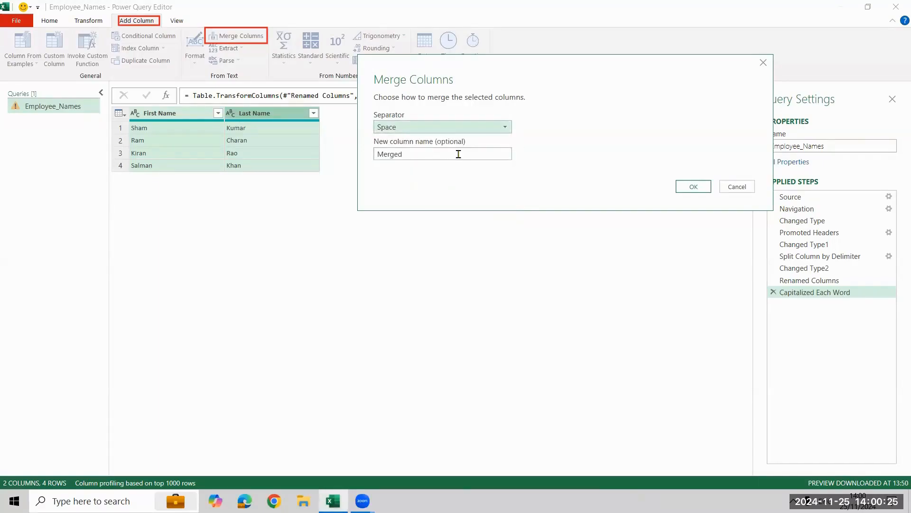
pyautogui.doubleClick(458, 154)
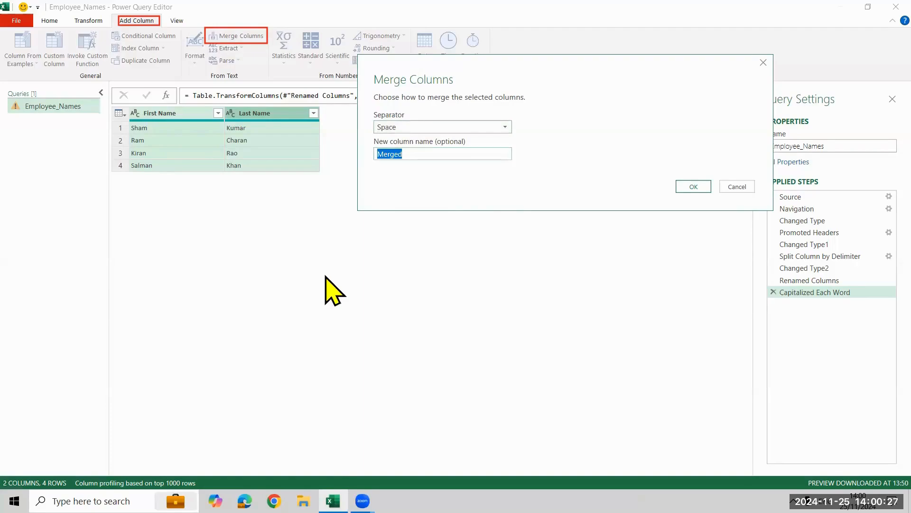
pyautogui.press('BackSpace')
pyautogui.write('Full Name')
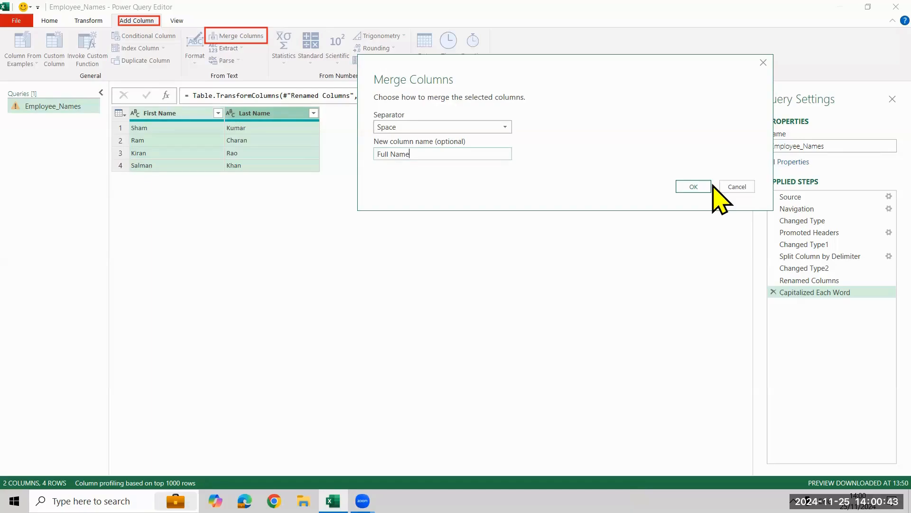
pyautogui.click(699, 188)
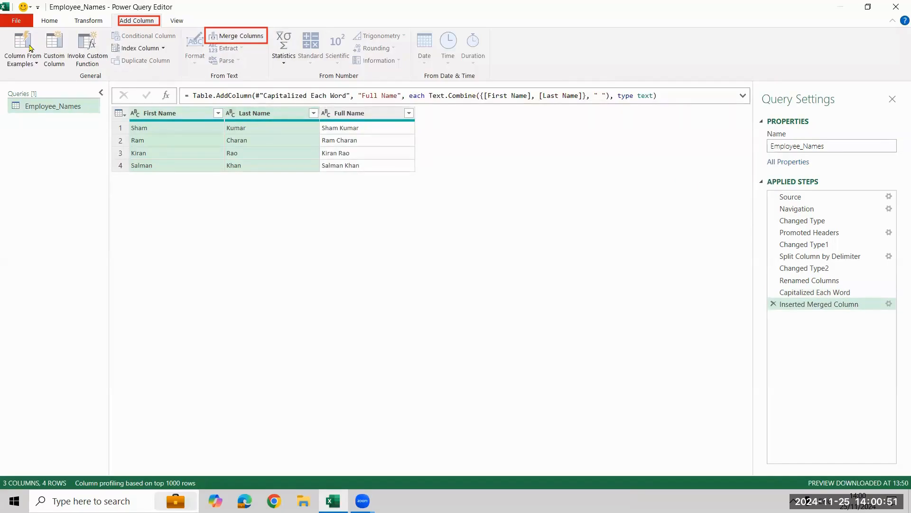
pyautogui.click(46, 21)
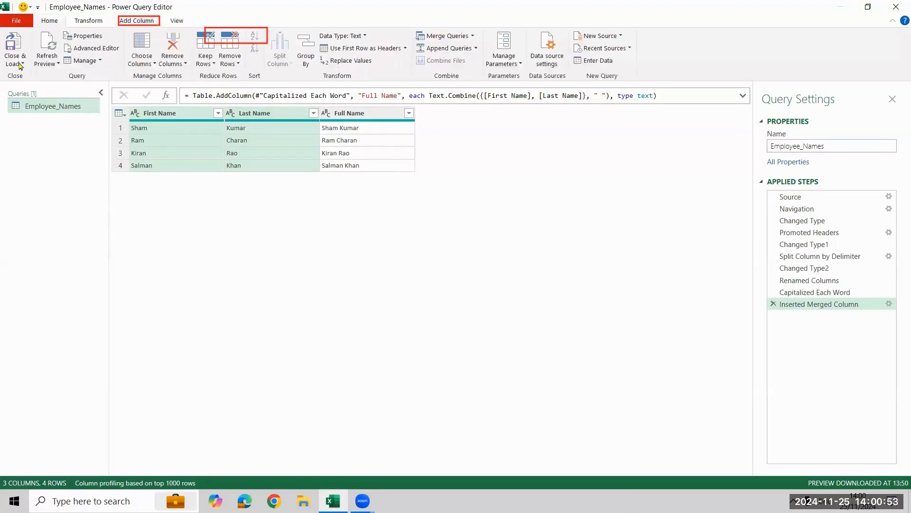
pyautogui.click(15, 41)
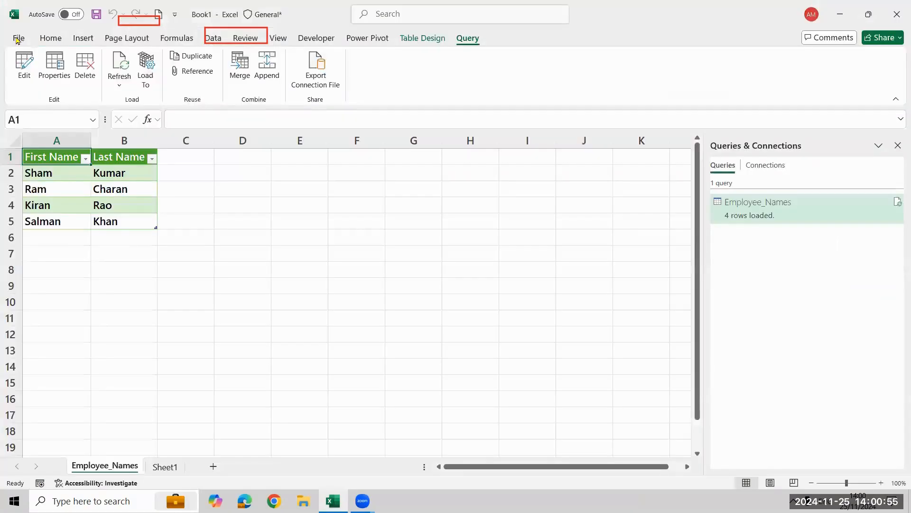